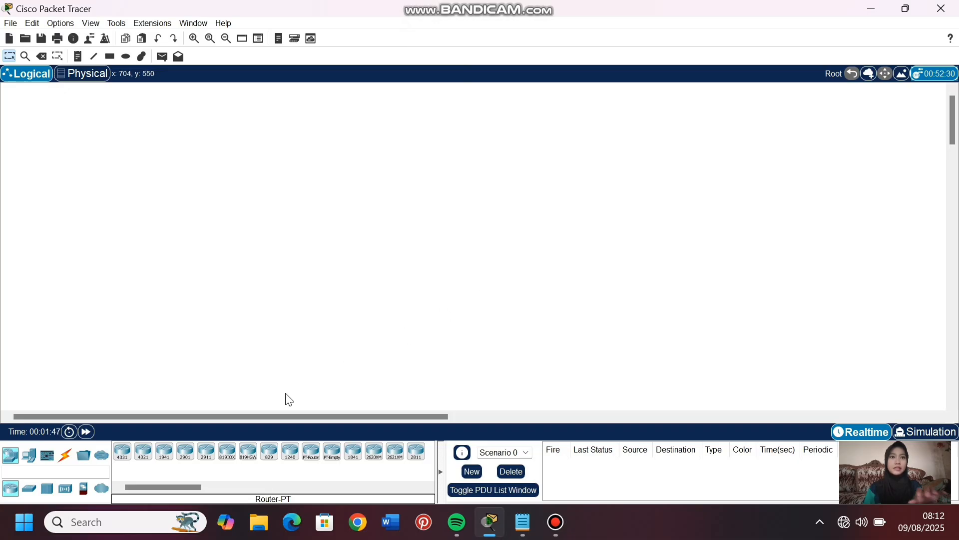
- Place a 2811 router in the upper middle of the empty logical workspace
{"action": "left_click", "coordinate": [29, 454]}
{"action": "left_click", "coordinate": [10, 455]}
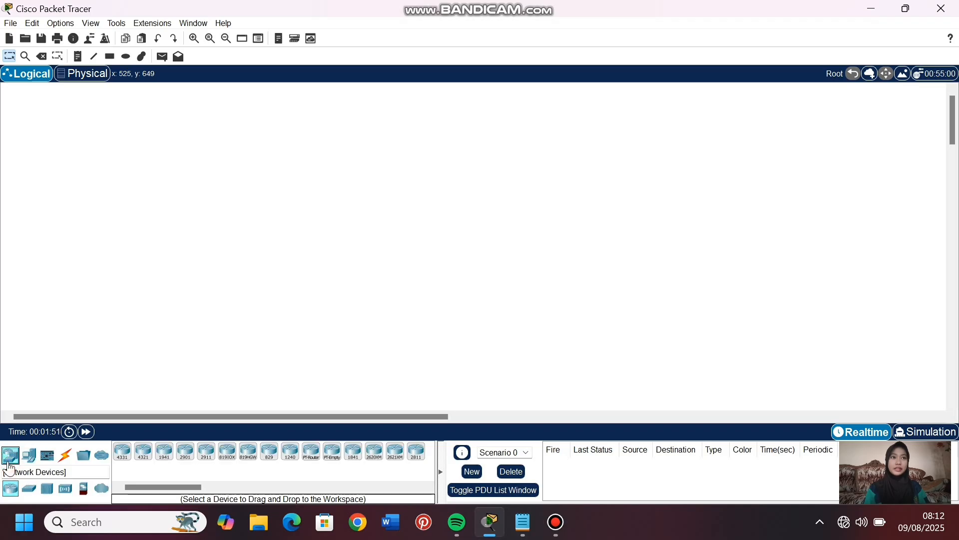
{"action": "left_click", "coordinate": [417, 451]}
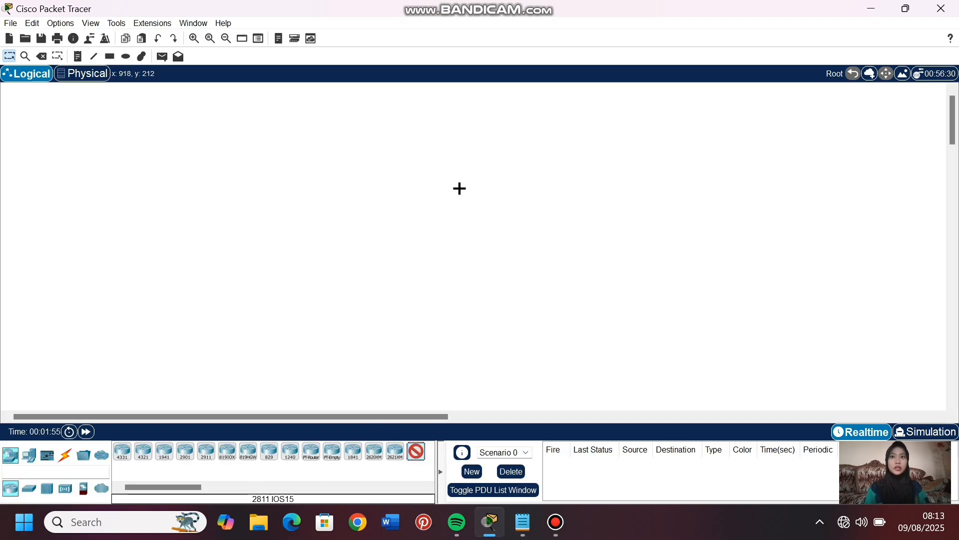
{"action": "left_click", "coordinate": [459, 188]}
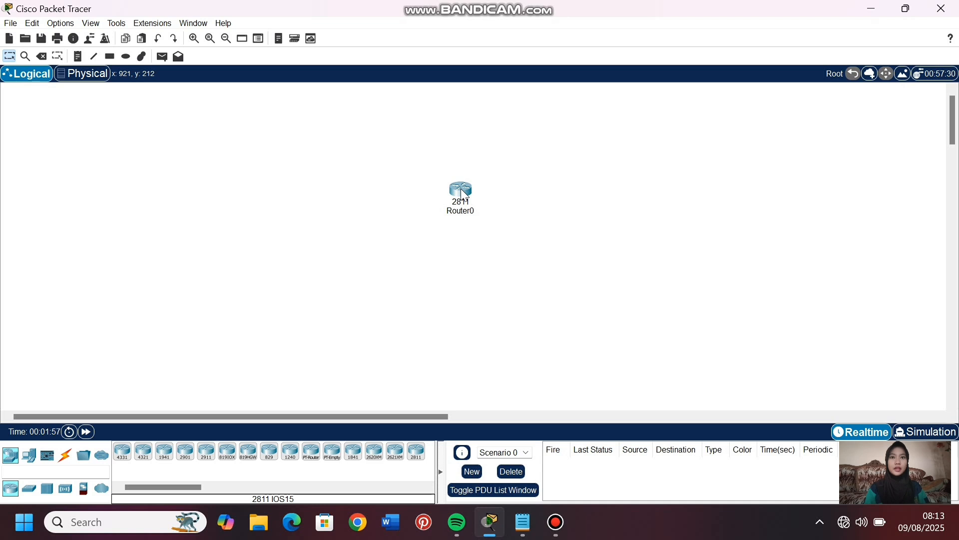
- Add two PCs below the router, one to its lower left and one to its lower right
{"action": "left_click", "coordinate": [29, 456]}
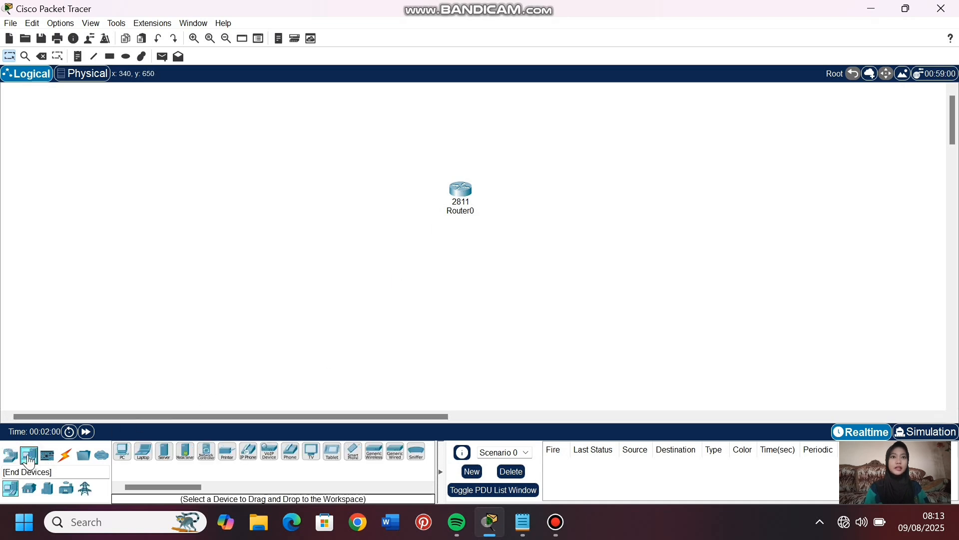
{"action": "left_click", "coordinate": [120, 452]}
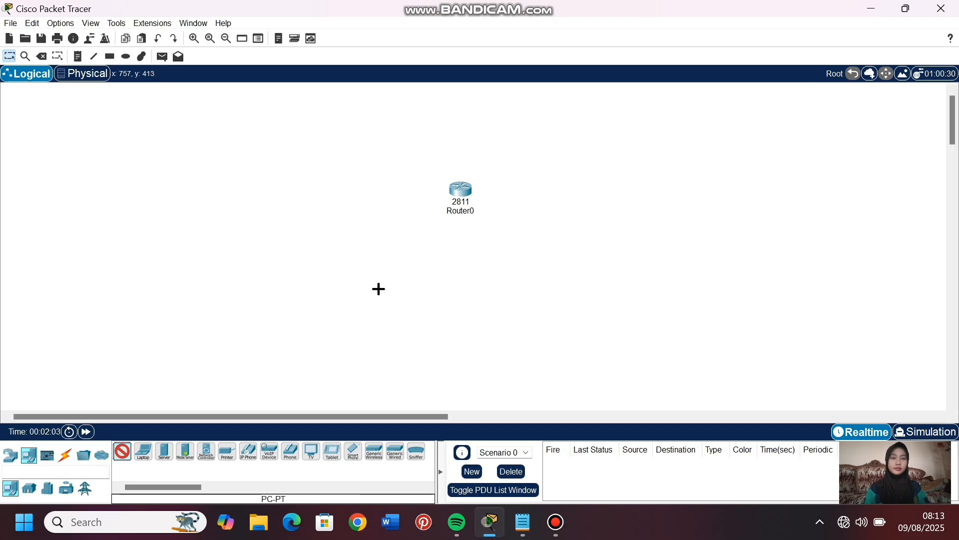
{"action": "left_click", "coordinate": [379, 288]}
{"action": "left_click", "coordinate": [541, 281]}
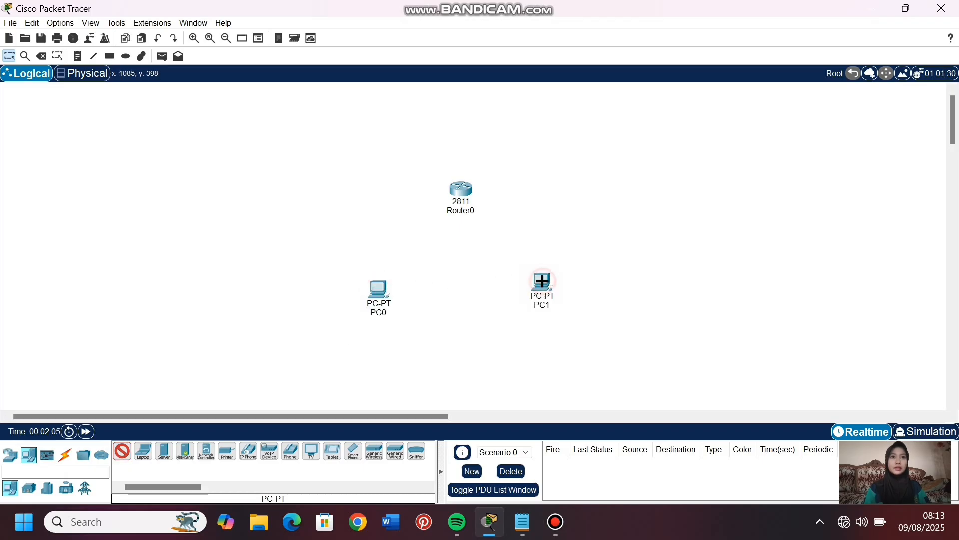
{"action": "left_click", "coordinate": [9, 56]}
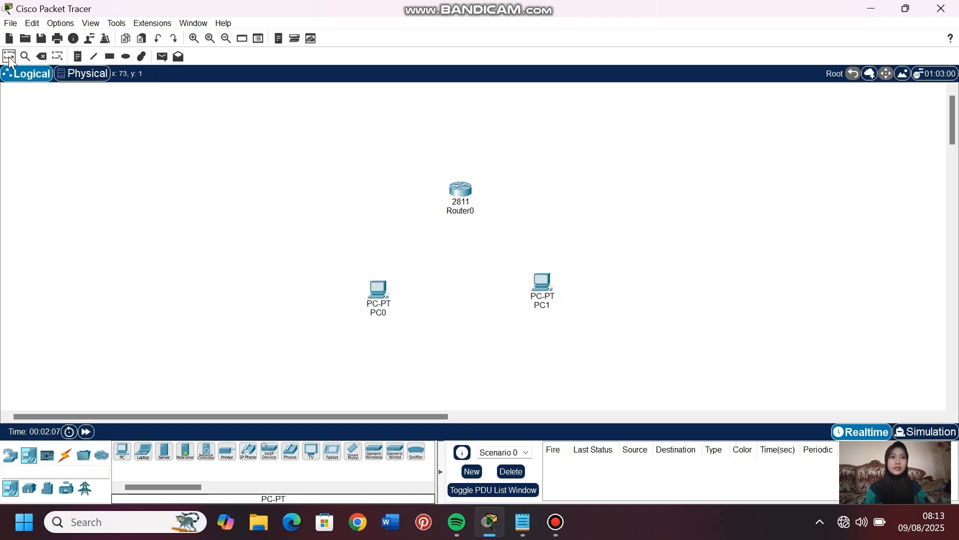
- Cable PC0 and PC1 to Router0 using the automatically chosen connection type
{"action": "left_click", "coordinate": [66, 456]}
{"action": "left_click", "coordinate": [122, 451]}
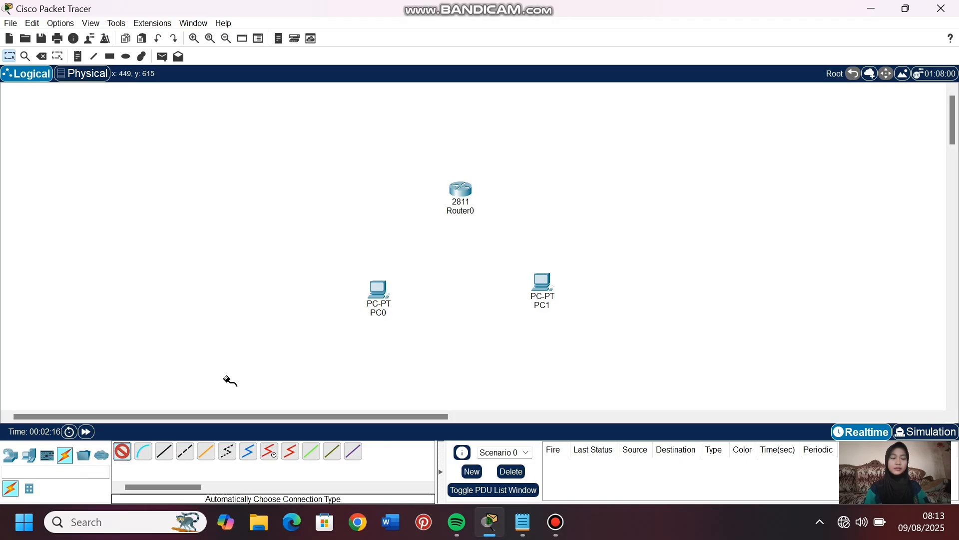
{"action": "left_click", "coordinate": [378, 287]}
{"action": "left_click", "coordinate": [460, 190]}
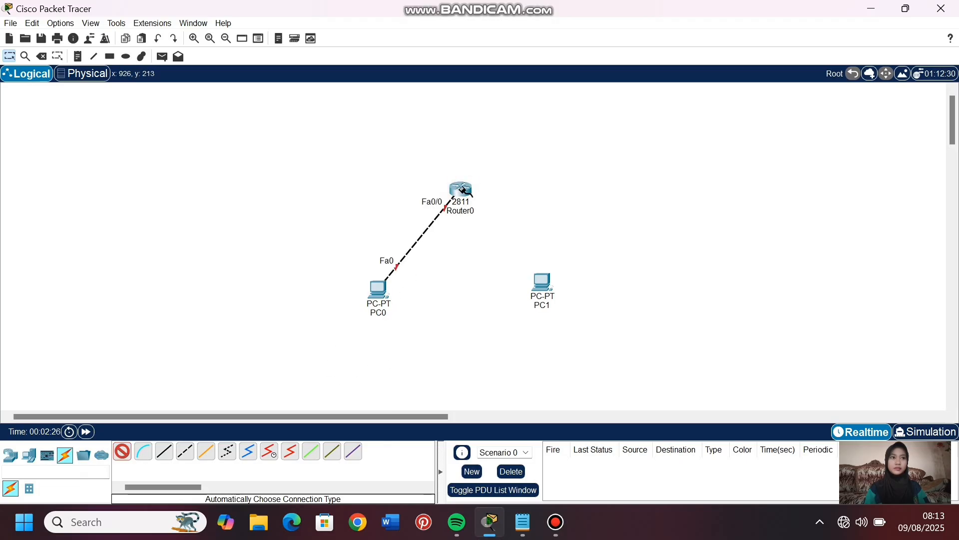
{"action": "left_click", "coordinate": [461, 191]}
{"action": "left_click", "coordinate": [539, 280]}
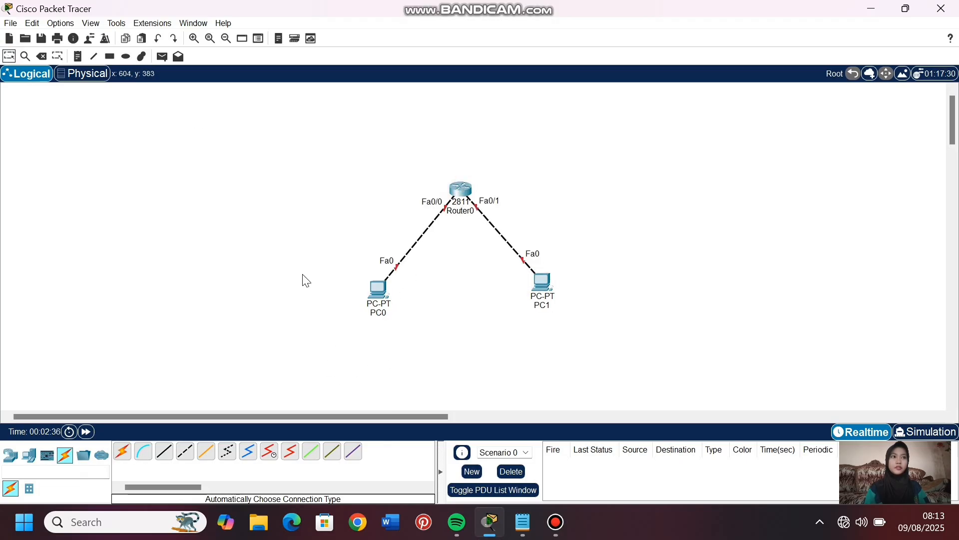
{"action": "left_click_drag", "start_coordinate": [383, 152], "coordinate": [455, 190]}
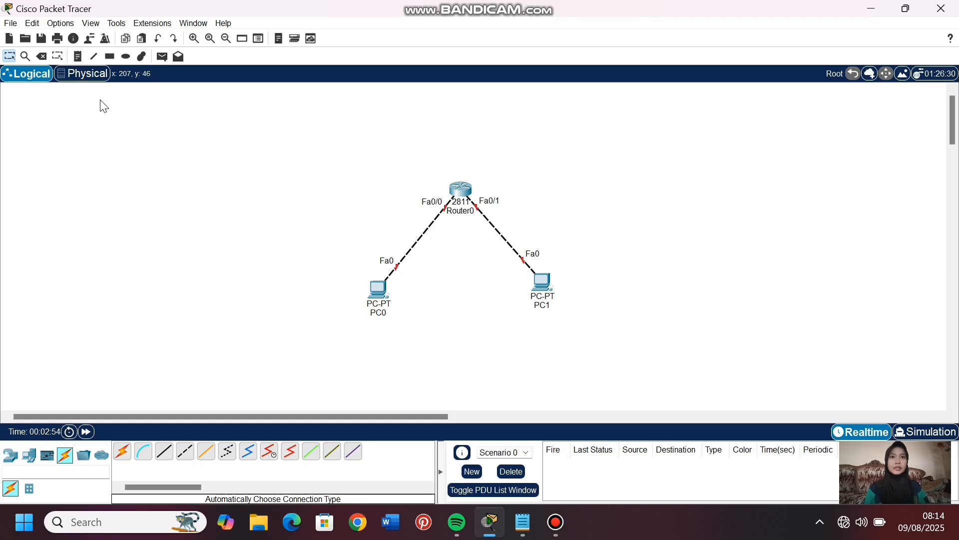
- Add a note reading 10.10.10.10/24 below PC0
{"action": "left_click", "coordinate": [76, 57]}
{"action": "left_click", "coordinate": [352, 336]}
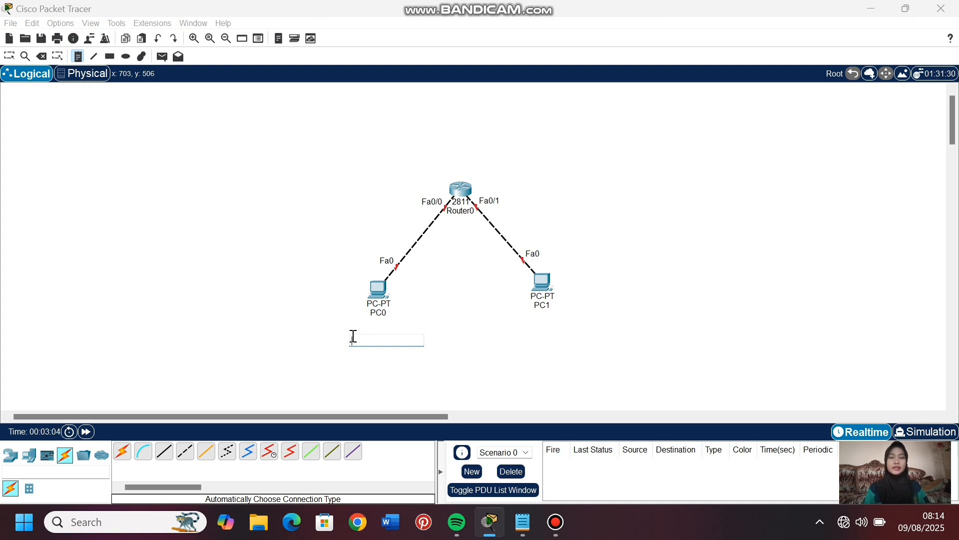
{"action": "type", "text": "10.10."}
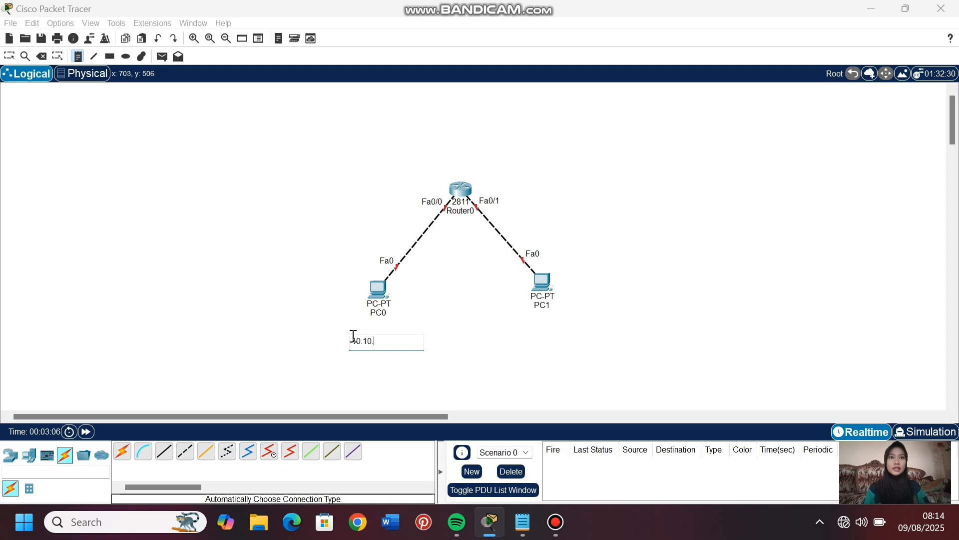
{"action": "type", "text": "10.0/24"}
- Add a note reading 20.20.20.20/24 below PC1
{"action": "left_click", "coordinate": [515, 332]}
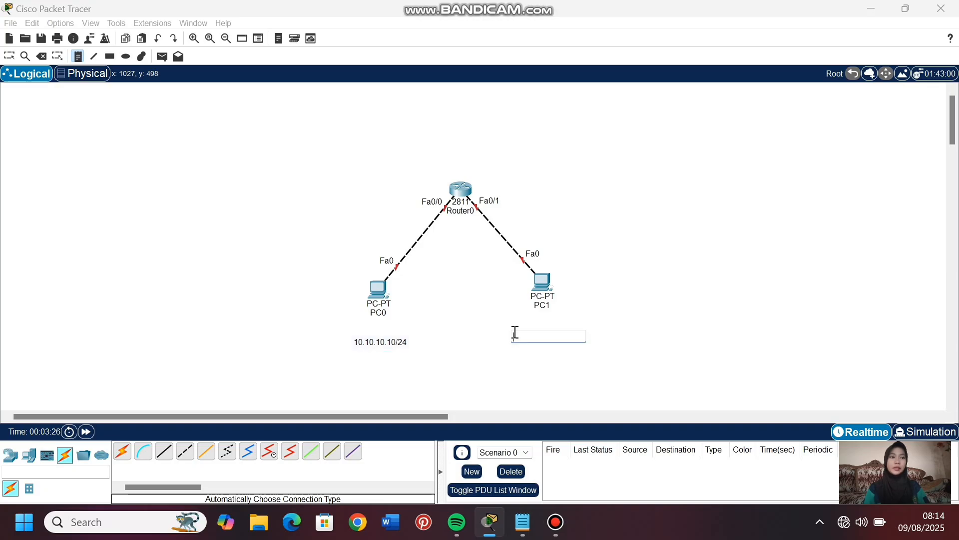
{"action": "type", "text": "20.20.20."}
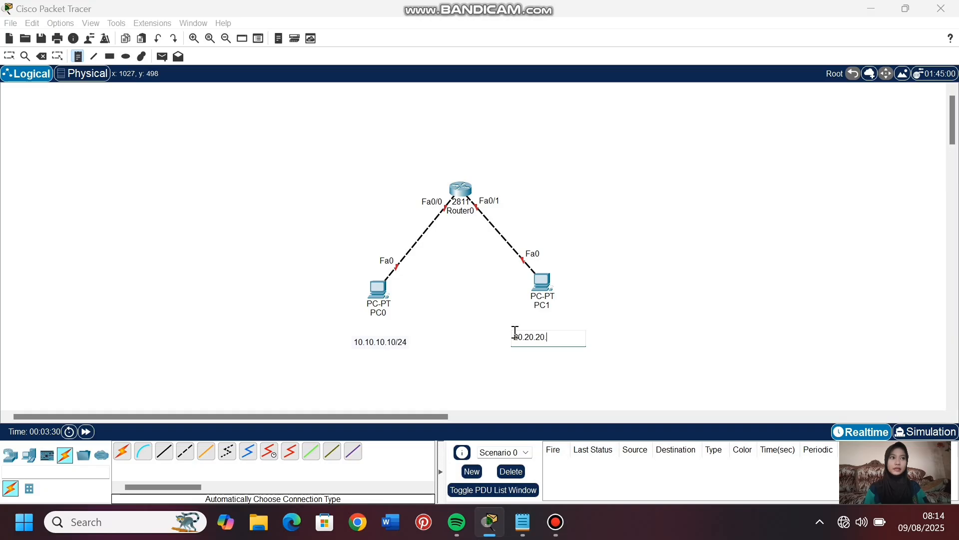
{"action": "type", "text": "20/24"}
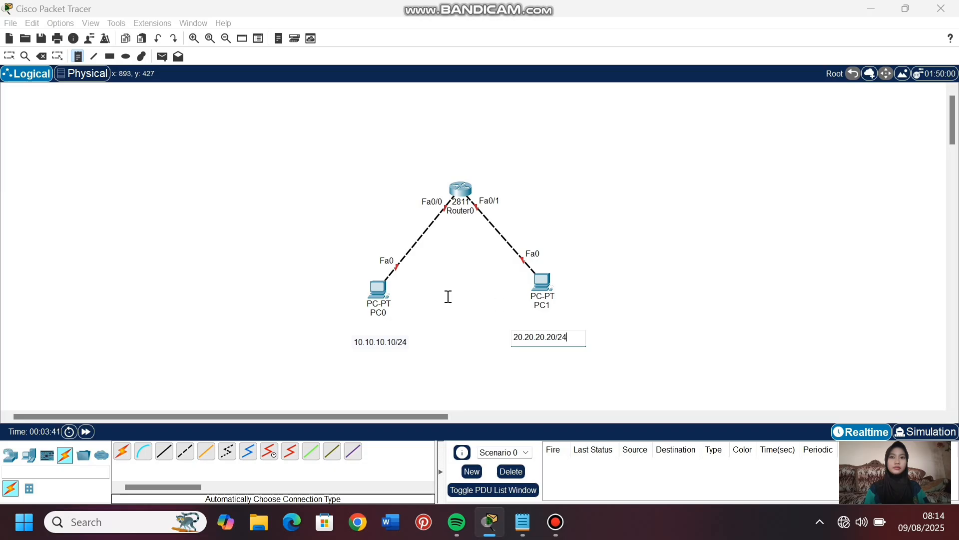
- Reposition the two address notes so each sits centred closely beneath its PC
{"action": "left_click", "coordinate": [9, 56]}
{"action": "left_click_drag", "start_coordinate": [394, 343], "coordinate": [388, 336]}
{"action": "left_click_drag", "start_coordinate": [548, 343], "coordinate": [552, 338]}
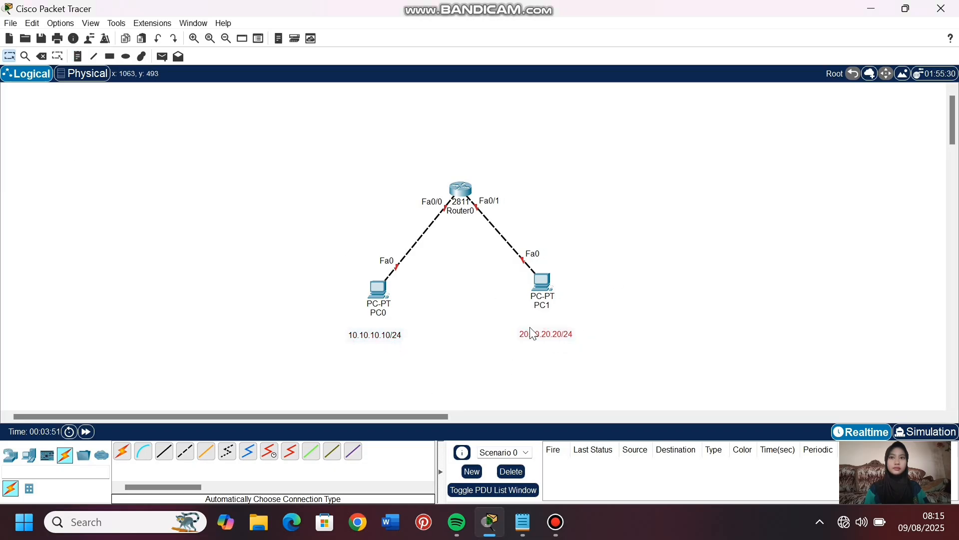
- Rename PC1 as PC2 and PC0 as PC1, and nudge the 20.20.20.20/24 note slightly upward
{"action": "left_click", "coordinate": [543, 306]}
{"action": "key", "text": "BackSpace"}
{"action": "type", "text": "2"}
{"action": "left_click", "coordinate": [382, 314]}
{"action": "key", "text": "BackSpace"}
{"action": "type", "text": "1"}
{"action": "left_click", "coordinate": [481, 298]}
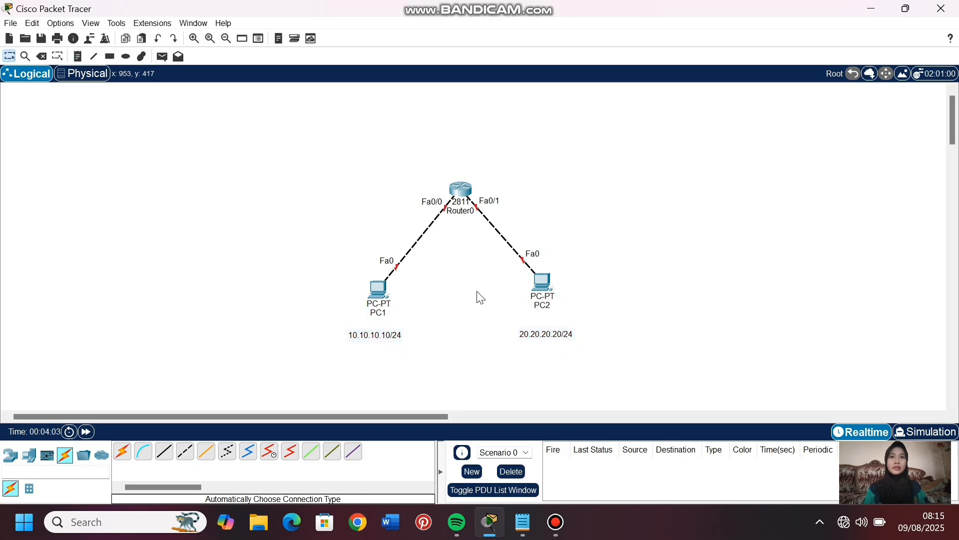
{"action": "left_click_drag", "start_coordinate": [558, 332], "coordinate": [557, 330]}
{"action": "left_click", "coordinate": [512, 345]}
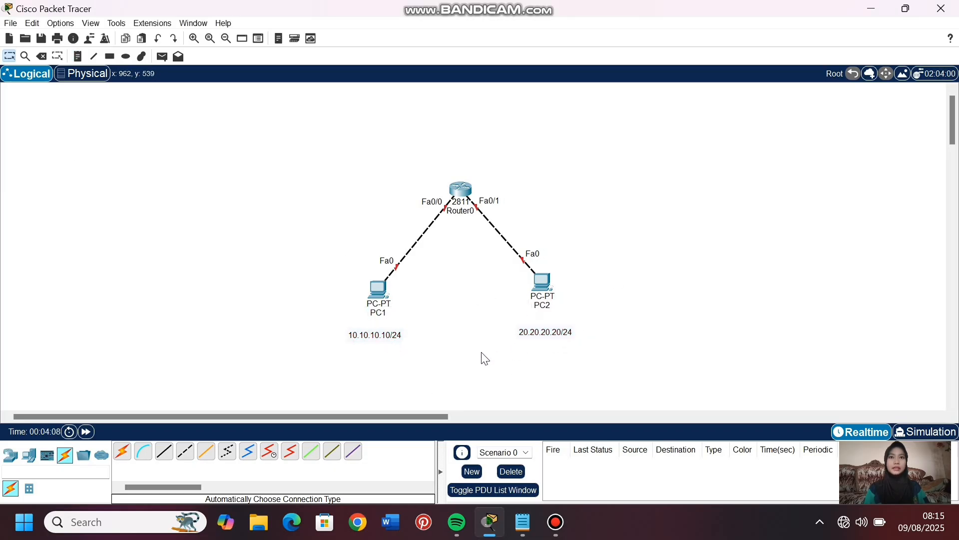
- Give PC1 the static IPv4 address 10.10.10.10 with subnet mask 255.255.255.0
{"action": "left_click", "coordinate": [378, 290]}
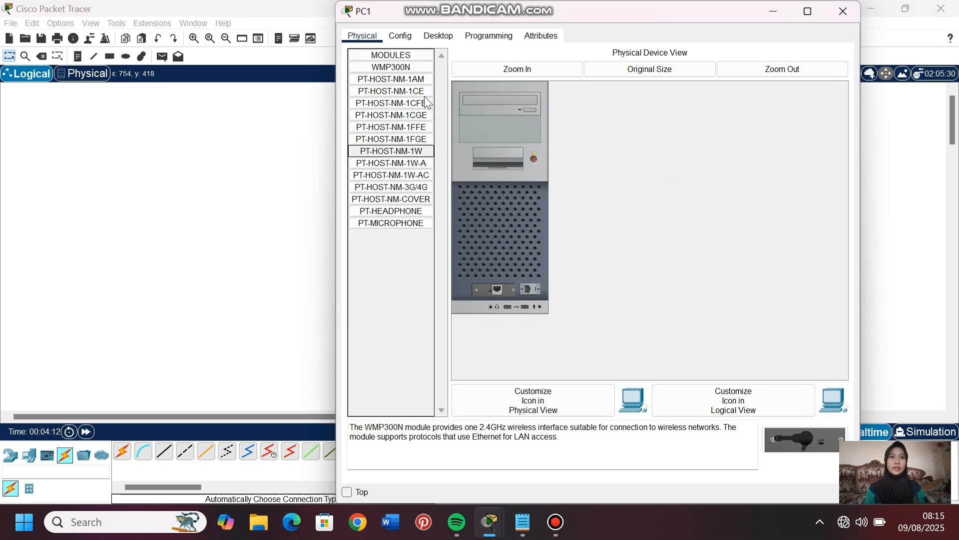
{"action": "left_click", "coordinate": [439, 35]}
{"action": "left_click", "coordinate": [395, 75]}
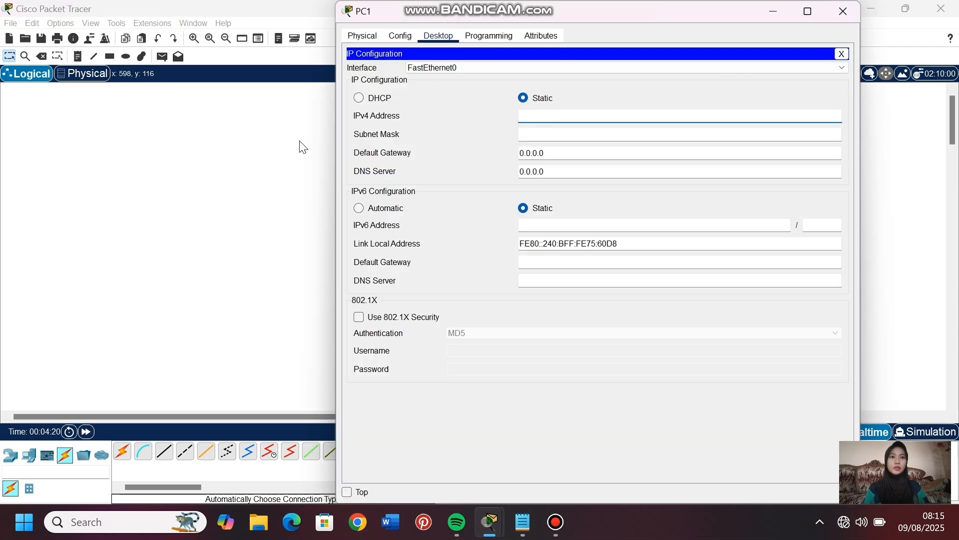
{"action": "type", "text": "10.10.10.10"}
{"action": "left_click", "coordinate": [531, 136]}
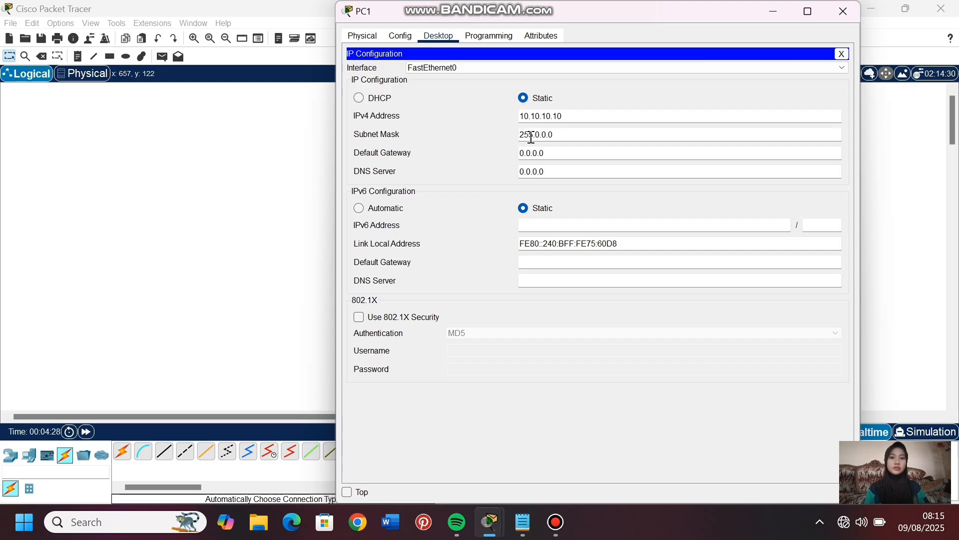
{"action": "left_click", "coordinate": [565, 135]}
{"action": "key", "text": "BackSpace"}
{"action": "key", "text": "BackSpace"}
{"action": "key", "text": "BackSpace"}
{"action": "key", "text": "BackSpace"}
{"action": "key", "text": "BackSpace"}
{"action": "type", "text": "255.255.0"}
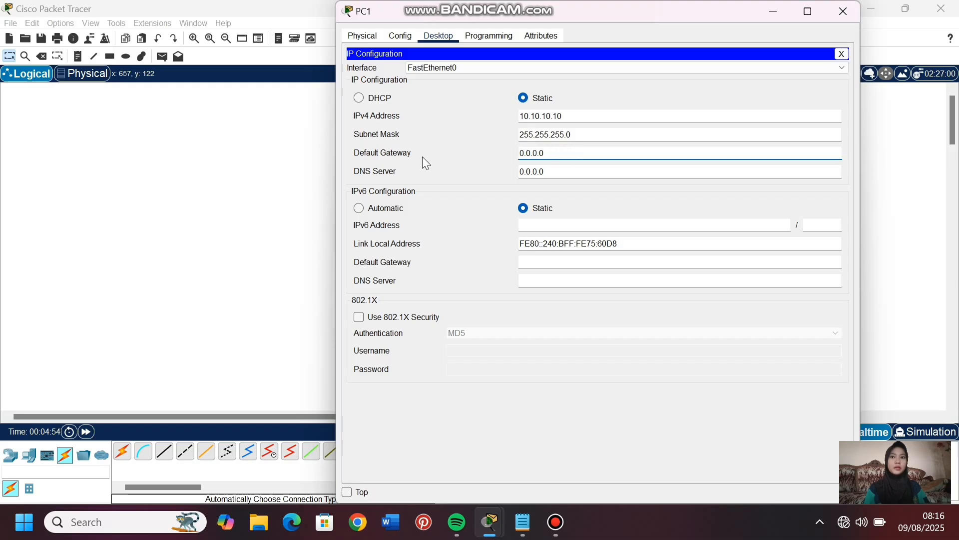
{"action": "left_click", "coordinate": [289, 193]}
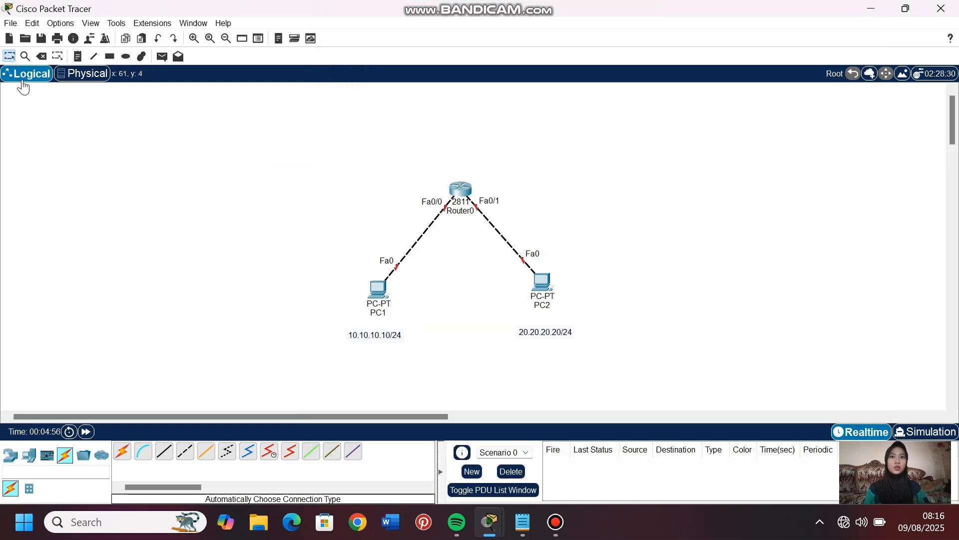
- Add a note reading 10.10.10.1 beside the router's Fa0/0 port
{"action": "left_click", "coordinate": [78, 58]}
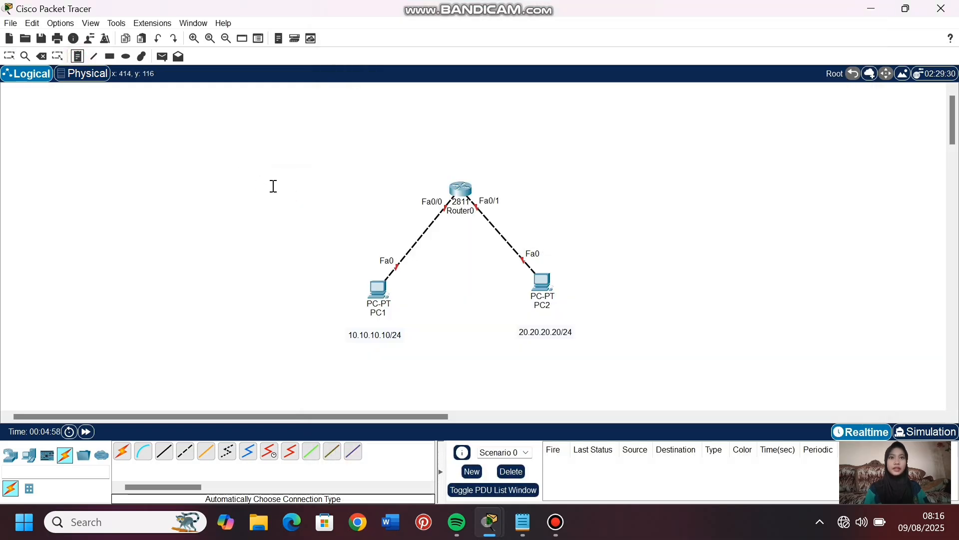
{"action": "left_click", "coordinate": [349, 203]}
{"action": "type", "text": "10"}
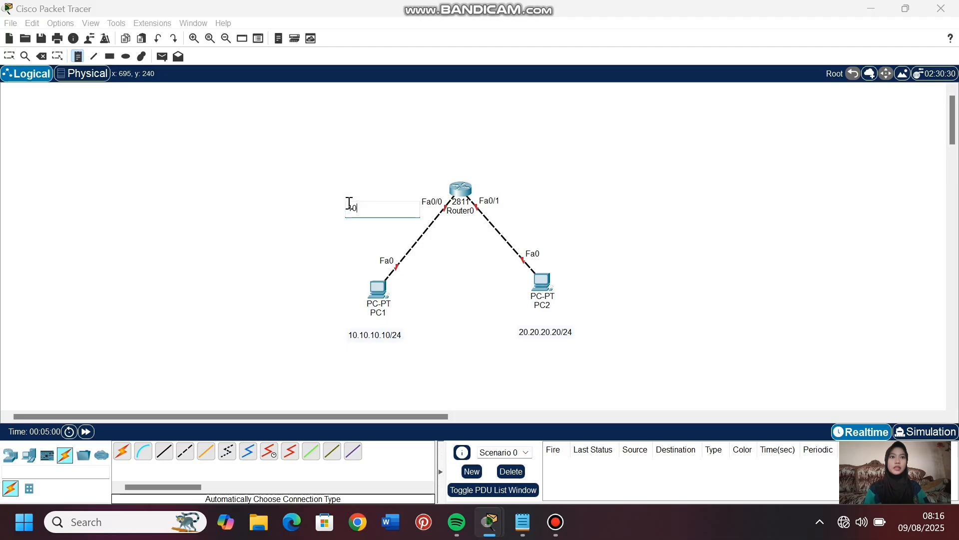
{"action": "type", "text": ".10.10.1"}
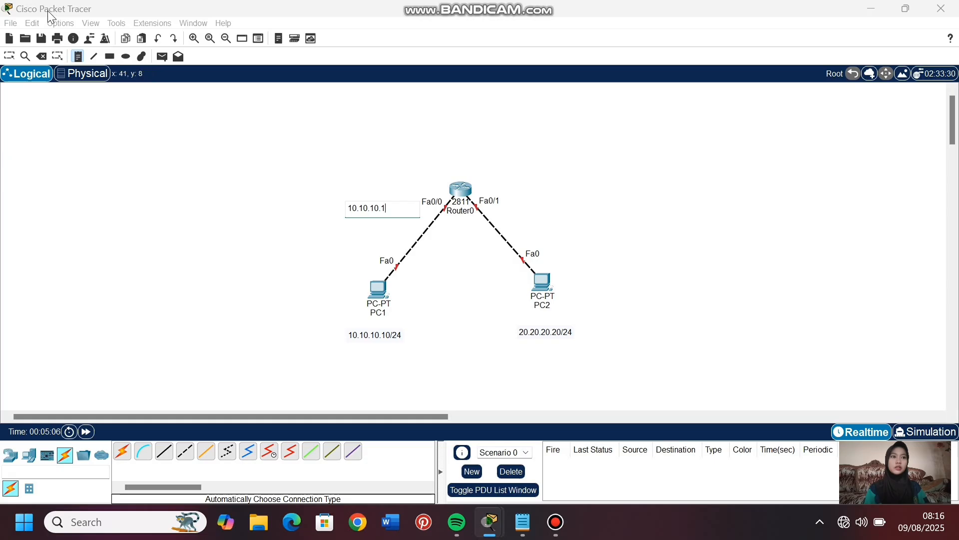
{"action": "left_click", "coordinate": [9, 56]}
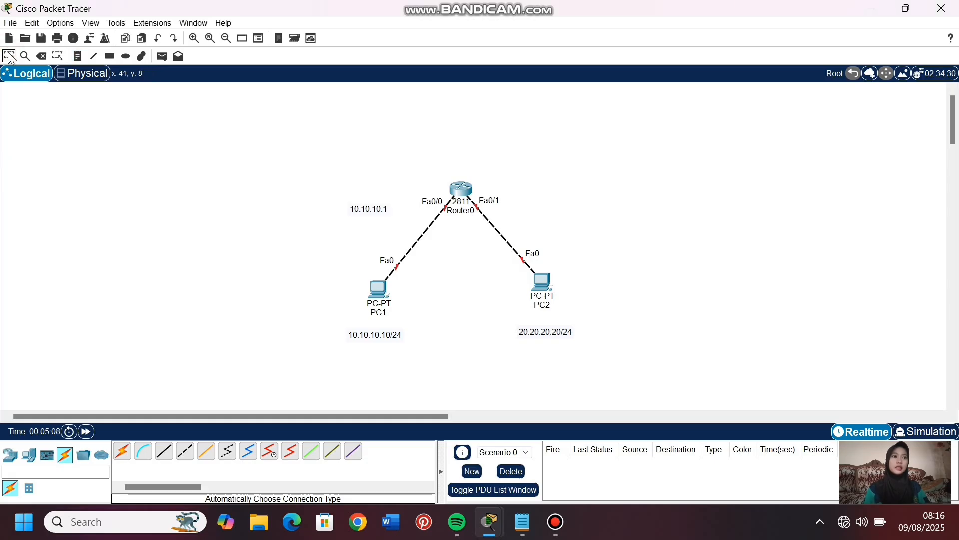
- Add a note reading 20.20.20.1 beside the router's Fa0/1 port
{"action": "left_click", "coordinate": [78, 57]}
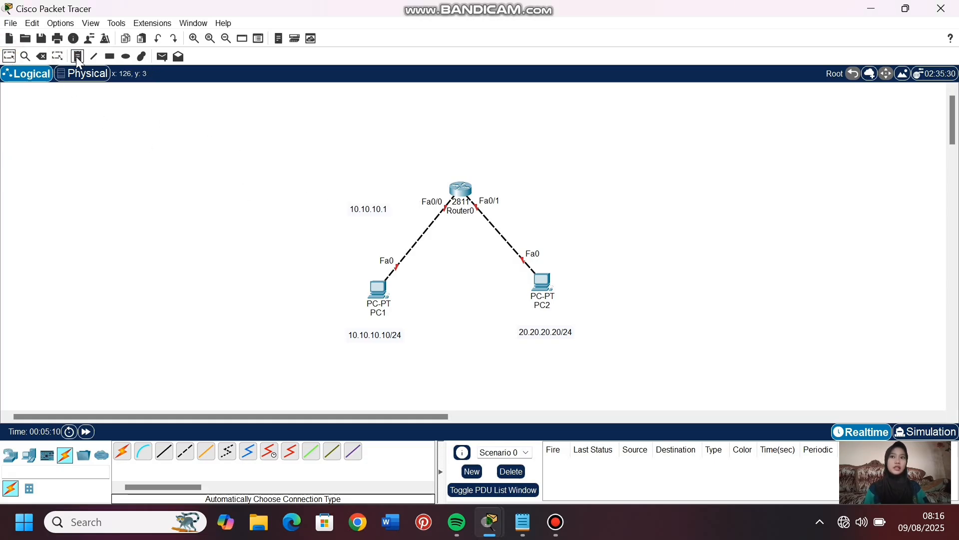
{"action": "left_click", "coordinate": [518, 212]}
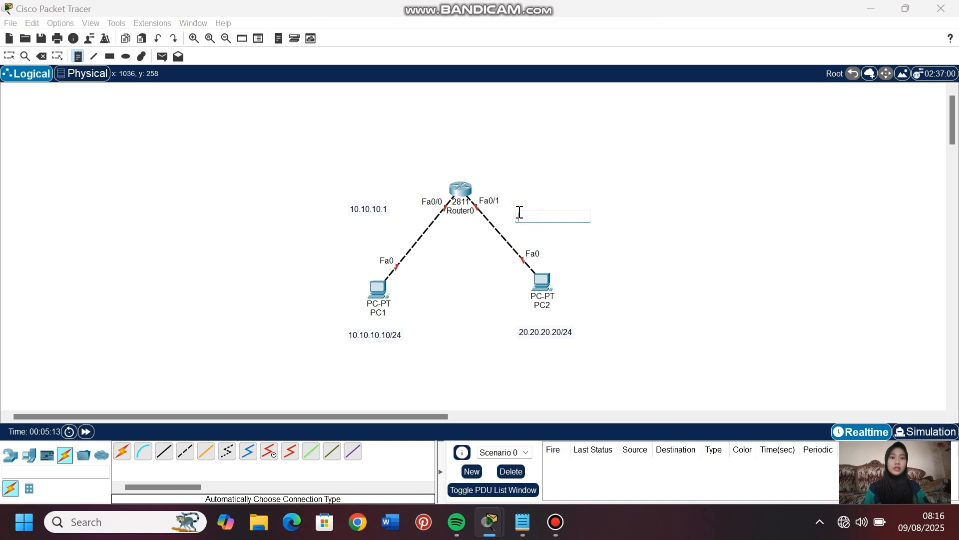
{"action": "type", "text": "20.20.20.1"}
{"action": "left_click", "coordinate": [9, 56]}
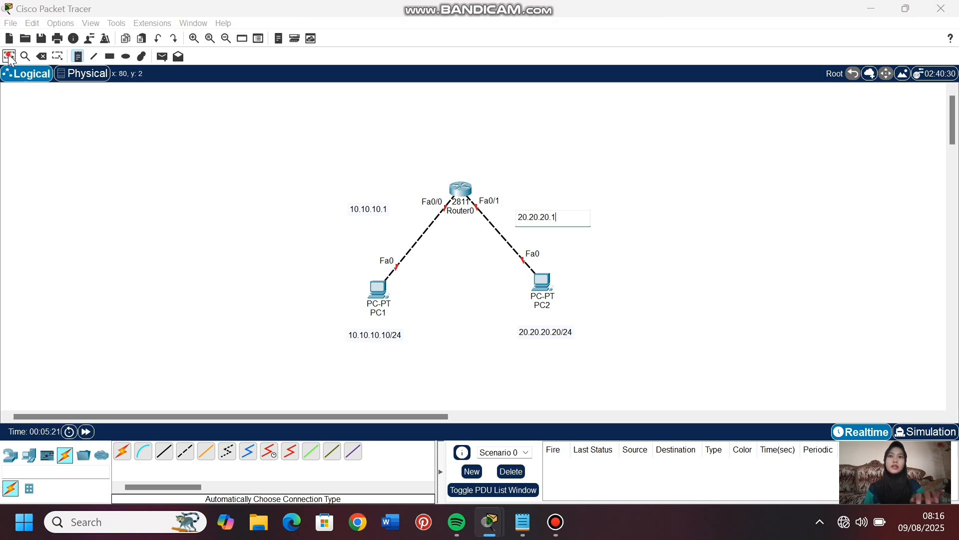
- Set PC1's IPv4 default gateway to 10.10.10.1 and return to the topology
{"action": "left_click", "coordinate": [380, 287]}
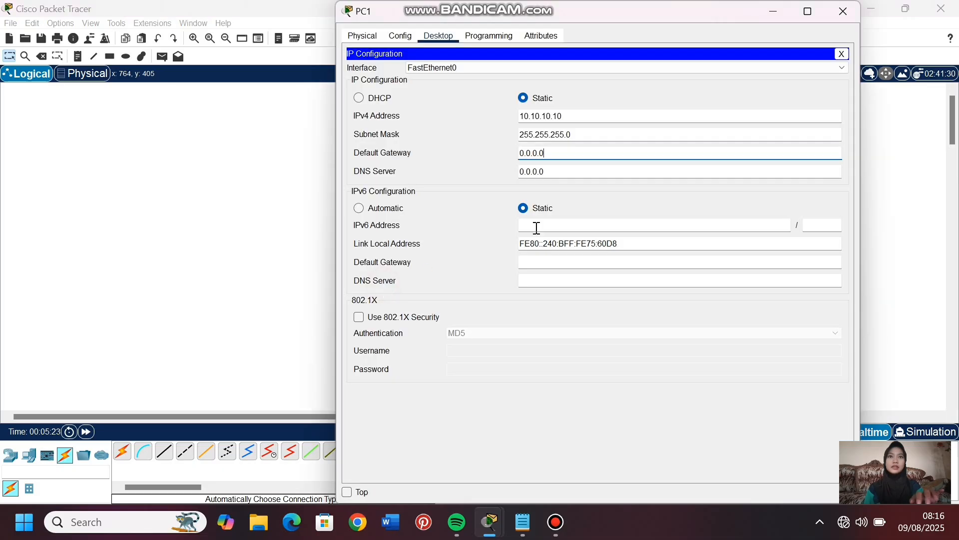
{"action": "left_click", "coordinate": [553, 155]}
{"action": "left_click_drag", "start_coordinate": [553, 155], "coordinate": [520, 157]}
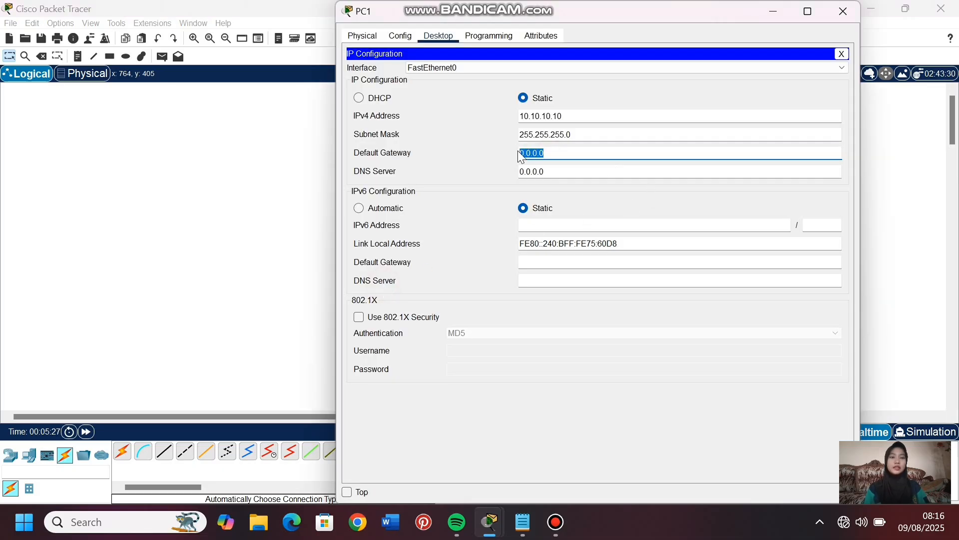
{"action": "type", "text": "10.10.10.1"}
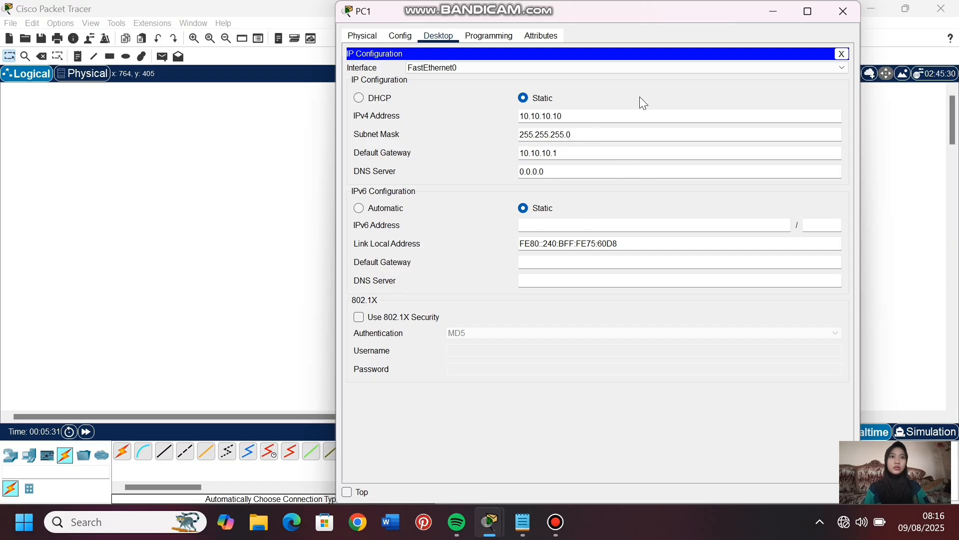
{"action": "left_click", "coordinate": [770, 15]}
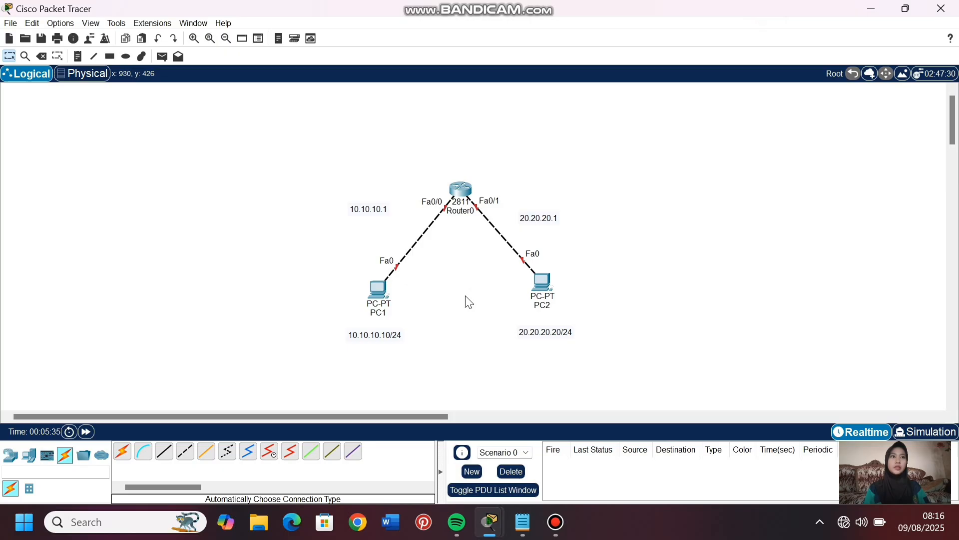
- Give PC2 the static IPv4 address 20.20.20.20 with subnet mask 255.255.255.0
{"action": "double_click", "coordinate": [548, 284]}
{"action": "left_click", "coordinate": [438, 36]}
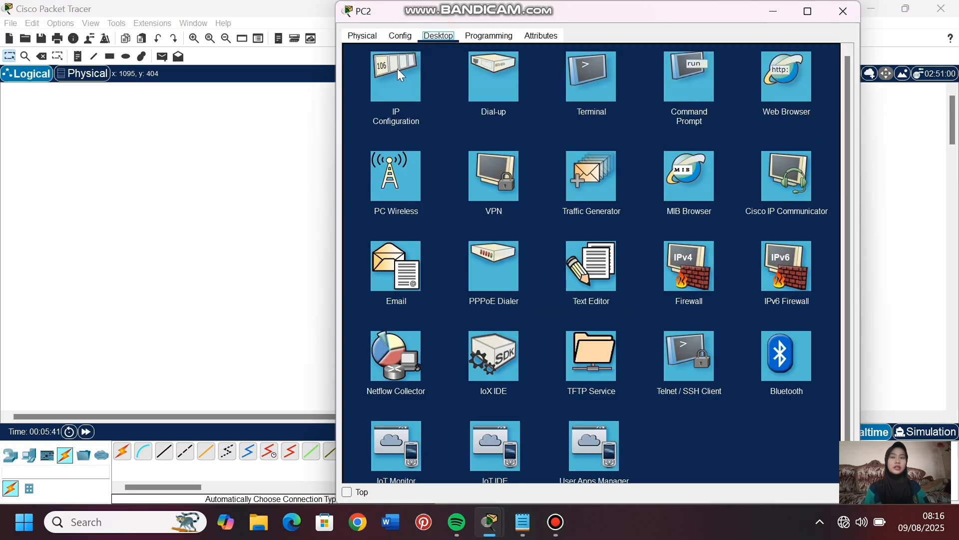
{"action": "left_click", "coordinate": [397, 70]}
{"action": "type", "text": "20.20.20.20"}
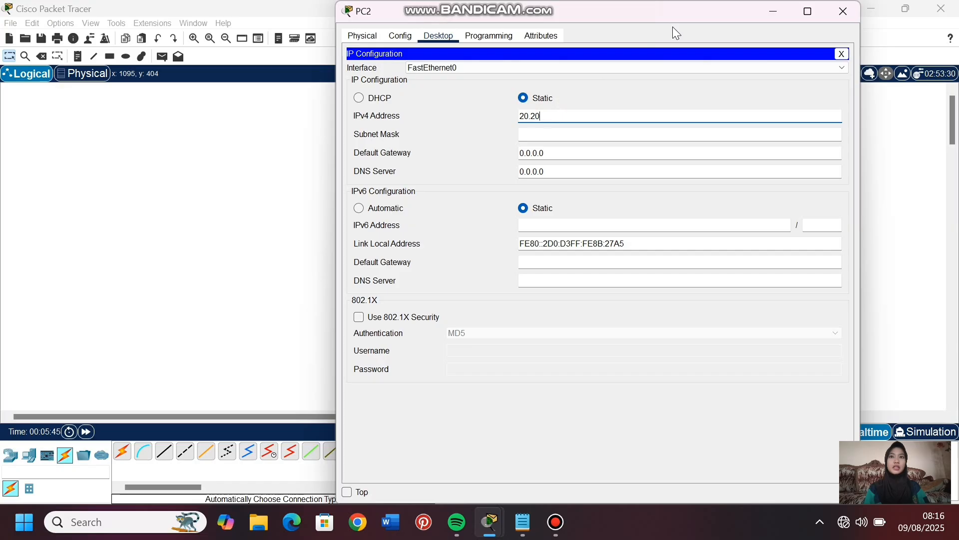
{"action": "left_click", "coordinate": [636, 133]}
{"action": "key", "text": "BackSpace"}
{"action": "key", "text": "BackSpace"}
{"action": "key", "text": "BackSpace"}
{"action": "key", "text": "BackSpace"}
{"action": "key", "text": "BackSpace"}
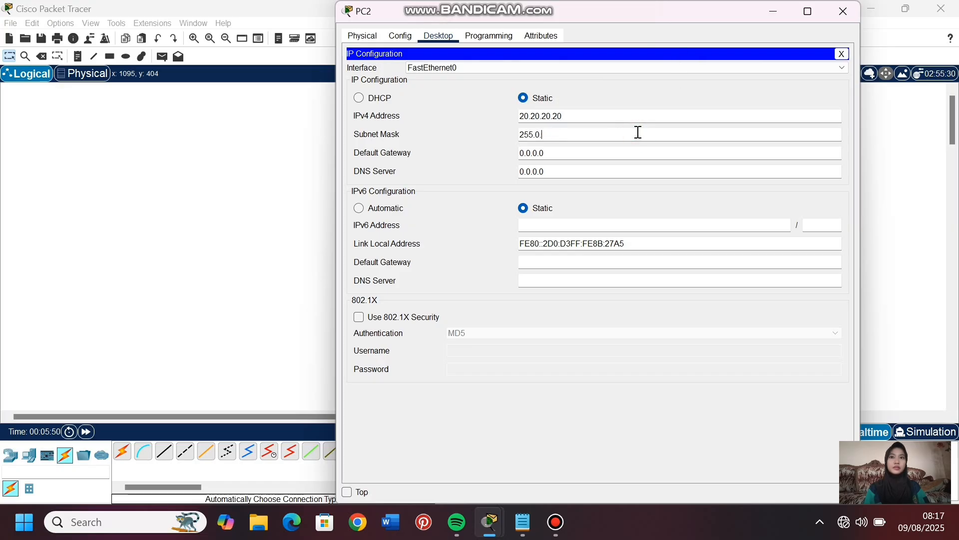
{"action": "type", "text": "255.255.0"}
- Set PC2's IPv4 default gateway to 20.20.20.1 and return to the topology
{"action": "key", "text": "Tab"}
{"action": "type", "text": "20.20.20.1"}
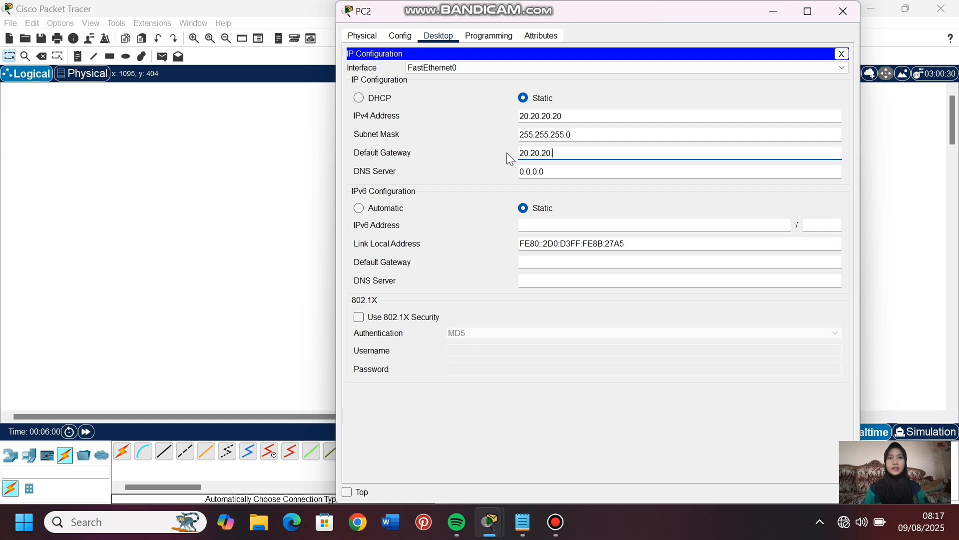
{"action": "left_click", "coordinate": [774, 15]}
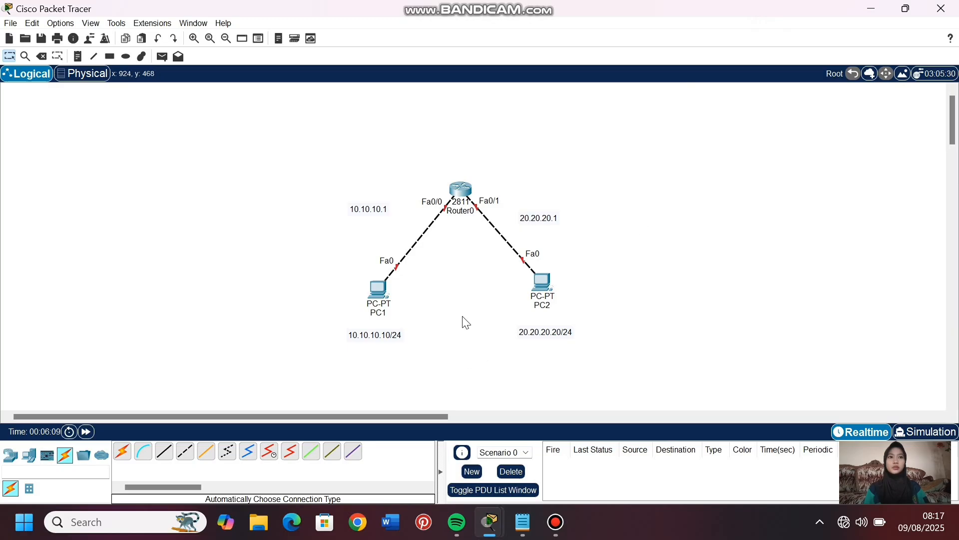
- Open the router's command line, decline the initial configuration dialog, and enter global configuration mode with en and conf t
{"action": "left_click", "coordinate": [460, 190]}
{"action": "left_click", "coordinate": [433, 40]}
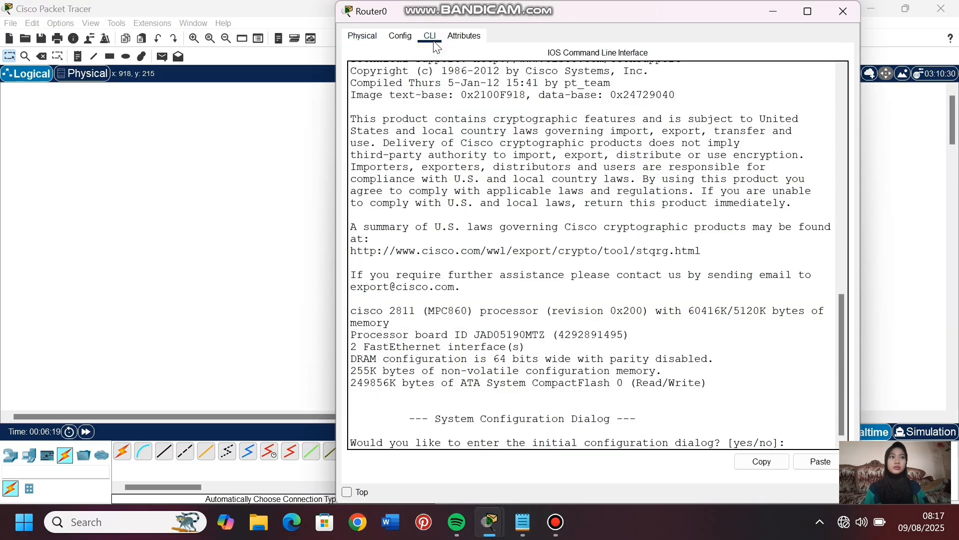
{"action": "type", "text": "no"}
{"action": "key", "text": "Return"}
{"action": "key", "text": "Return"}
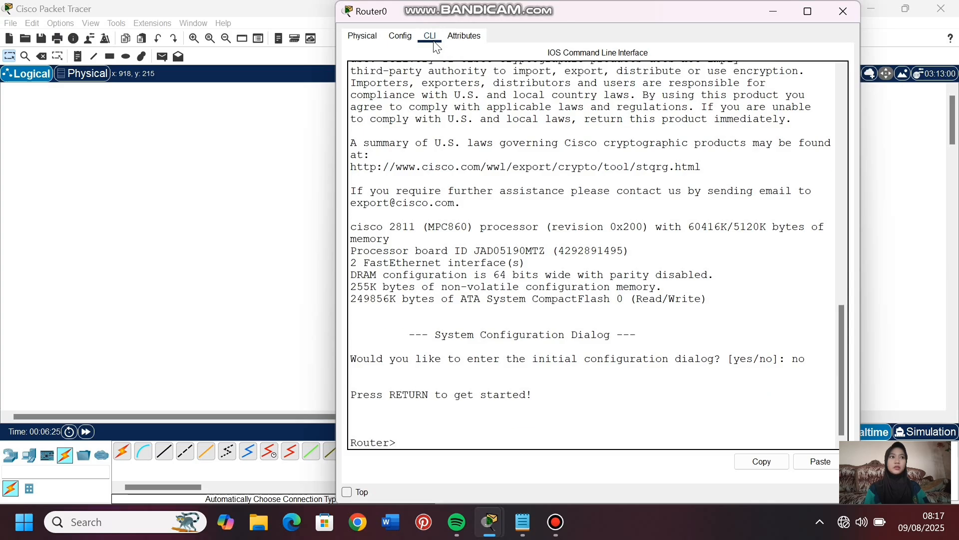
{"action": "type", "text": "en"}
{"action": "key", "text": "Return"}
{"action": "type", "text": "conf t"}
{"action": "key", "text": "Return"}
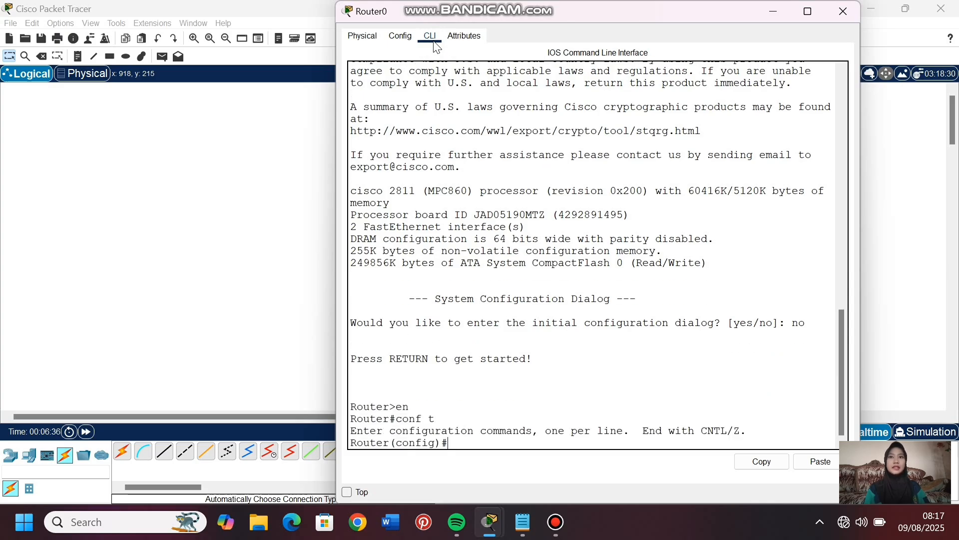
- Enable the router's fa0/0 interface with no shutdown
{"action": "left_click_drag", "start_coordinate": [231, 415], "coordinate": [328, 414]}
{"action": "left_click", "coordinate": [256, 195]}
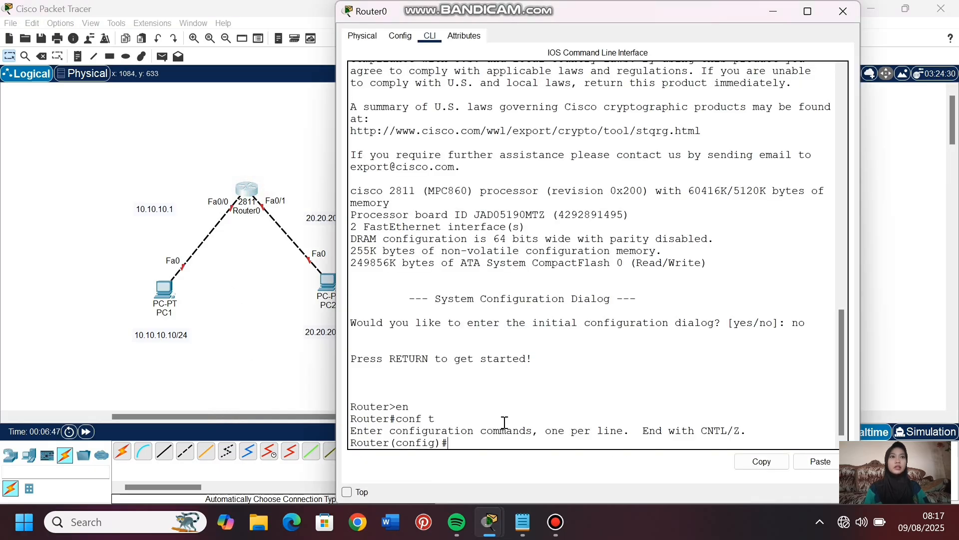
{"action": "type", "text": "int fa0/0"}
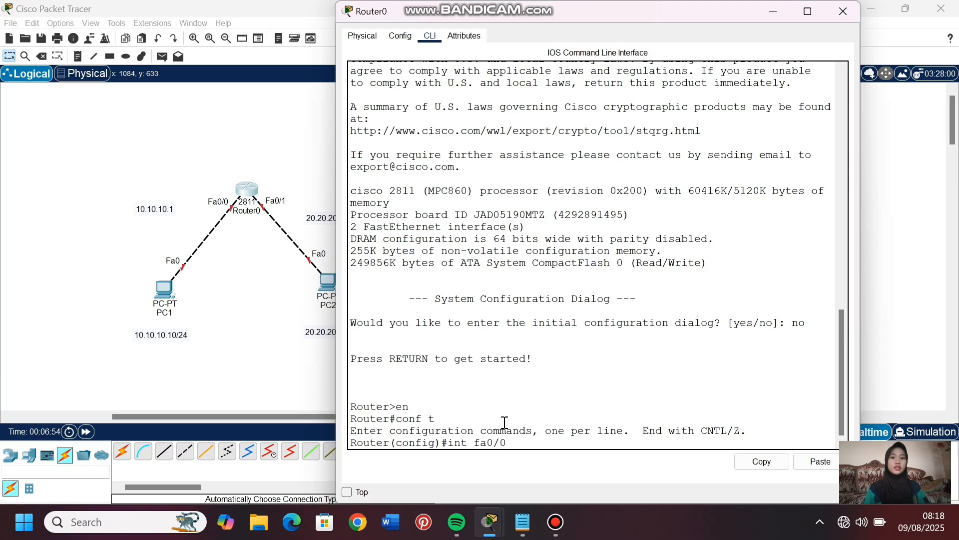
{"action": "key", "text": "Return"}
{"action": "type", "text": "no sh"}
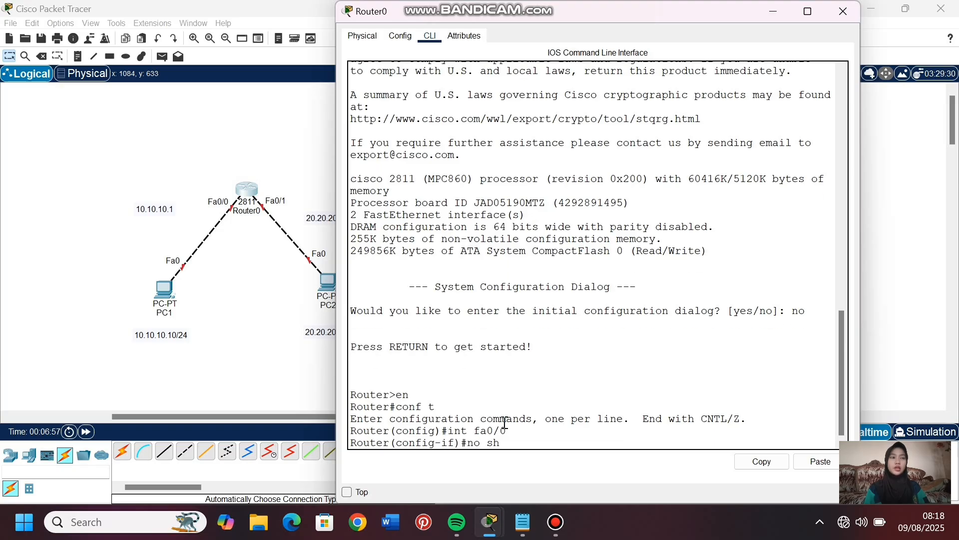
{"action": "key", "text": "Tab"}
{"action": "key", "text": "Return"}
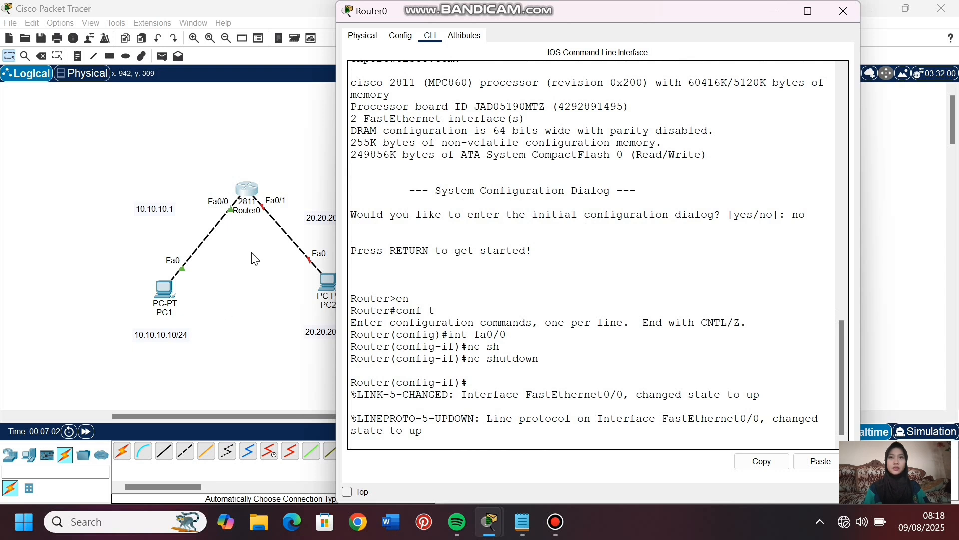
{"action": "key", "text": "Return"}
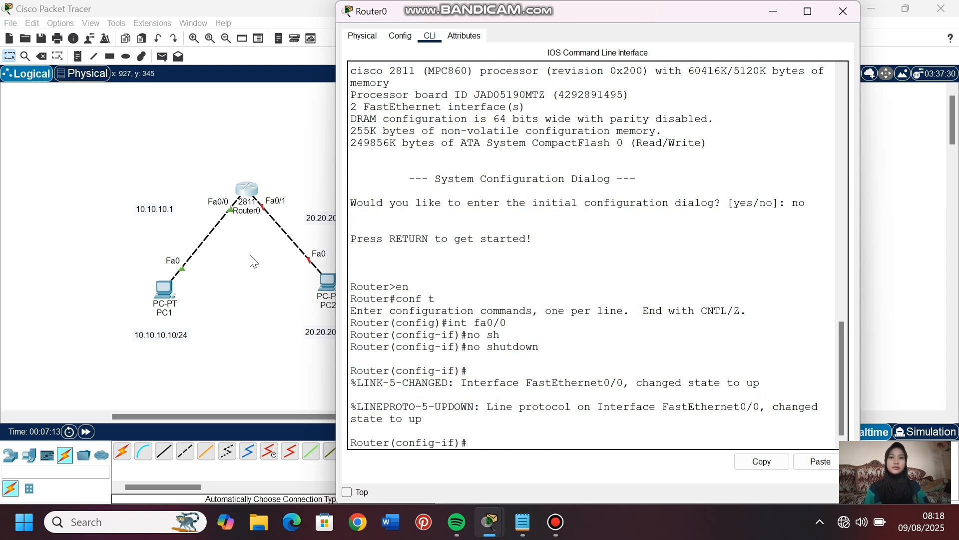
- Assign IP address 10.10.10.1 with mask 255.255.255.0 to fa0/0 and exit the interface configuration
{"action": "type", "text": "ip add"}
{"action": "key", "text": "Tab"}
{"action": "type", "text": "10"}
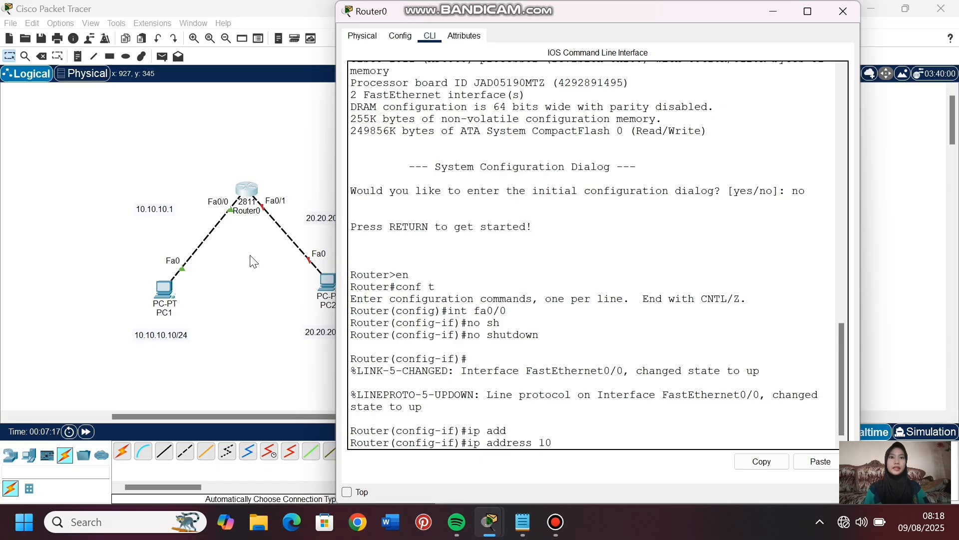
{"action": "type", "text": ".10.10.1 255.255.255.0"}
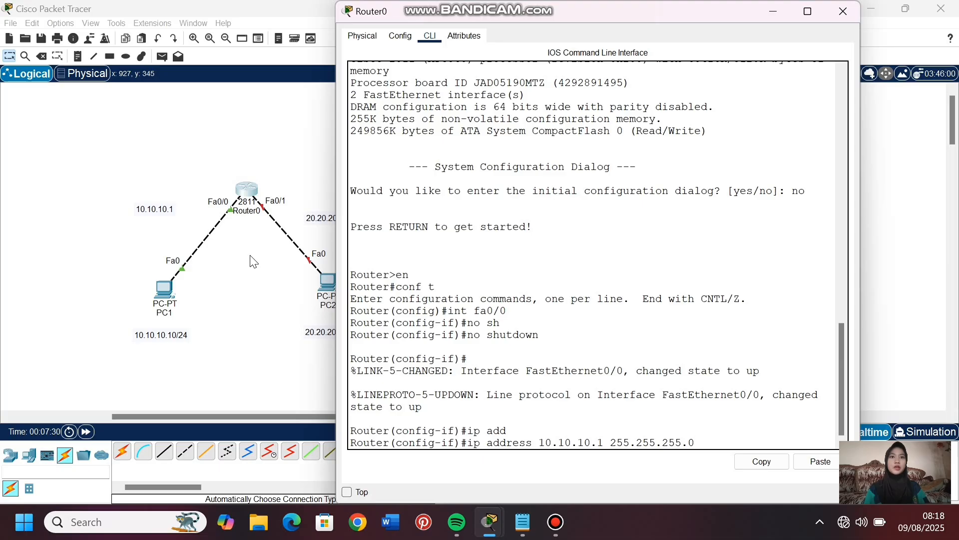
{"action": "key", "text": "Return"}
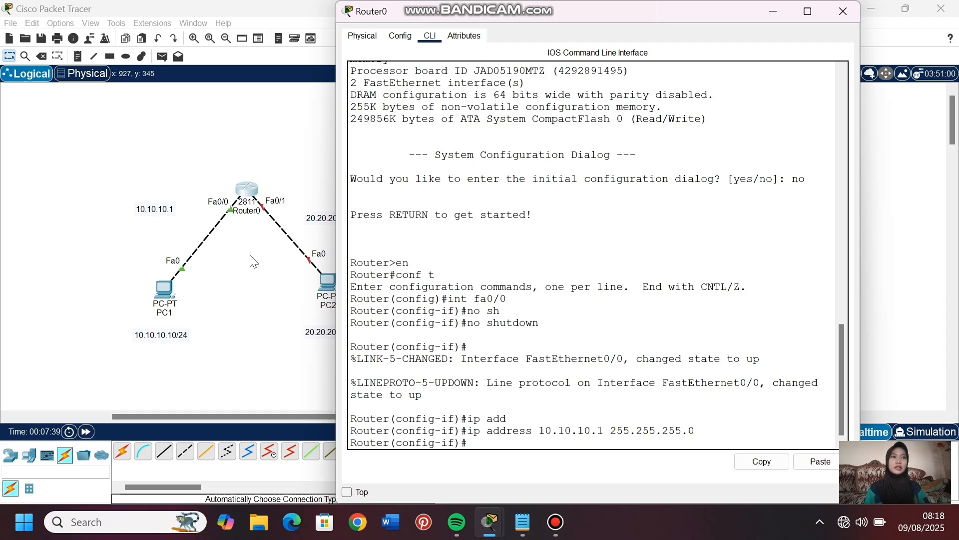
{"action": "key", "text": "Return"}
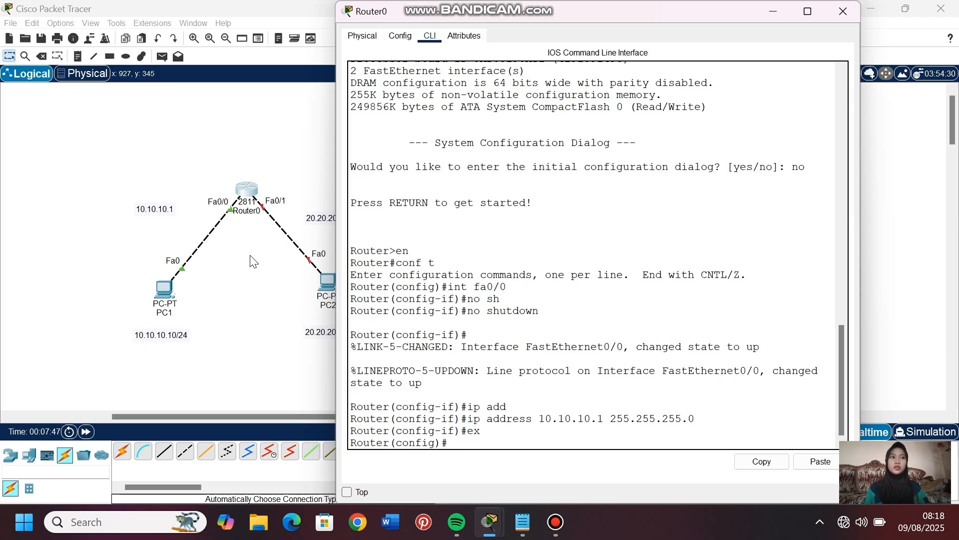
- Enter the router's fa0/1 interface configuration and enable it with no shutdown
{"action": "type", "text": "int fa0/1"}
{"action": "key", "text": "Return"}
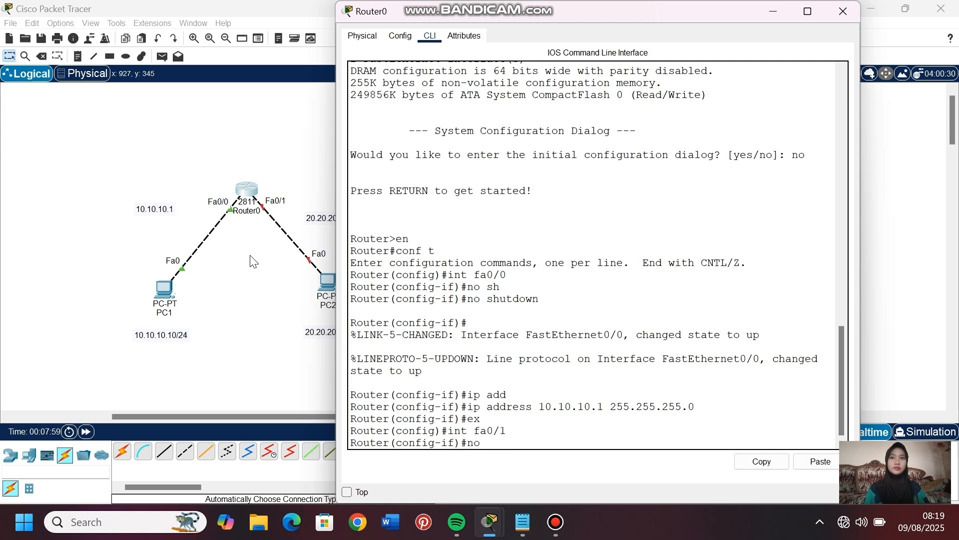
{"action": "type", "text": "sh"}
{"action": "key", "text": "Tab"}
{"action": "key", "text": "Return"}
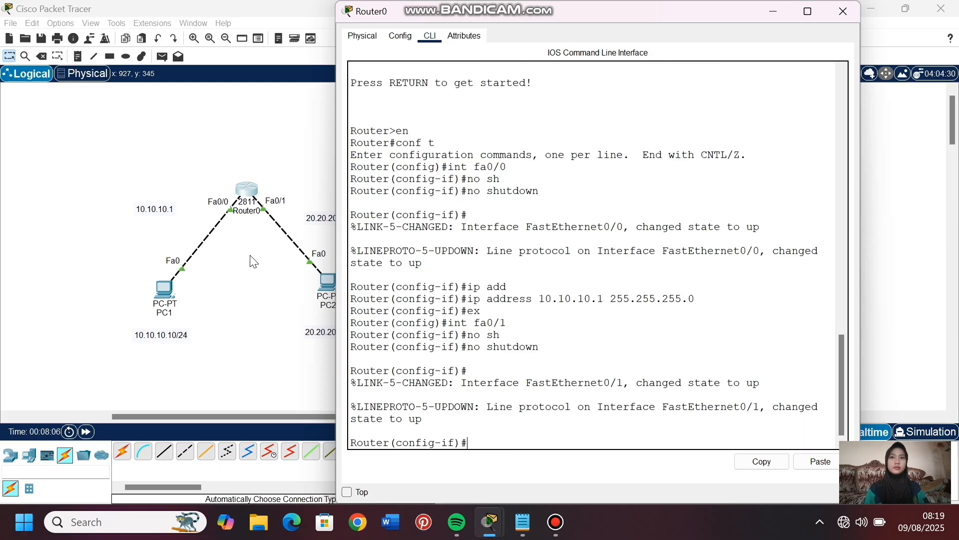
- Assign IP address 20.20.20.1 with mask 255.255.255.0 to fa0/1
{"action": "type", "text": "ip addr"}
{"action": "key", "text": "Tab"}
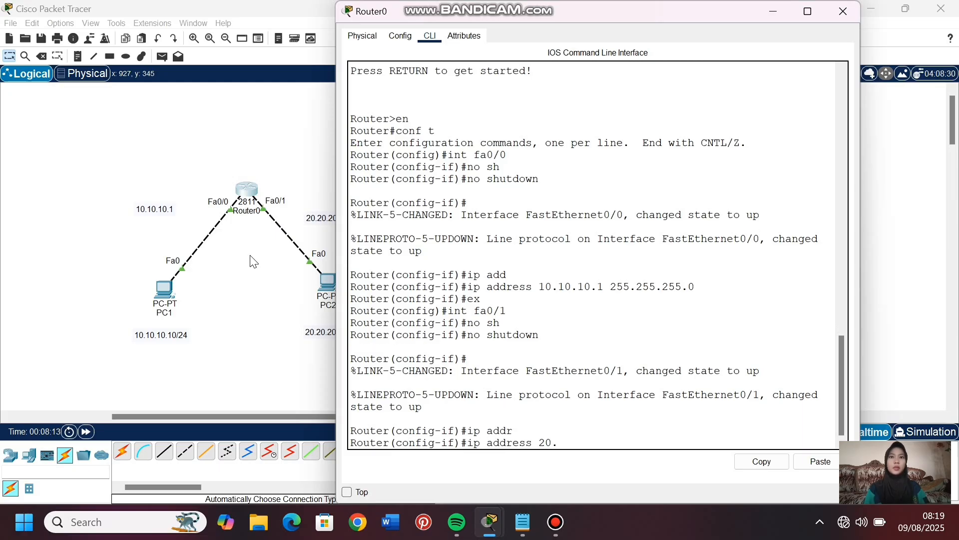
{"action": "type", "text": "20.20.20.1 255."}
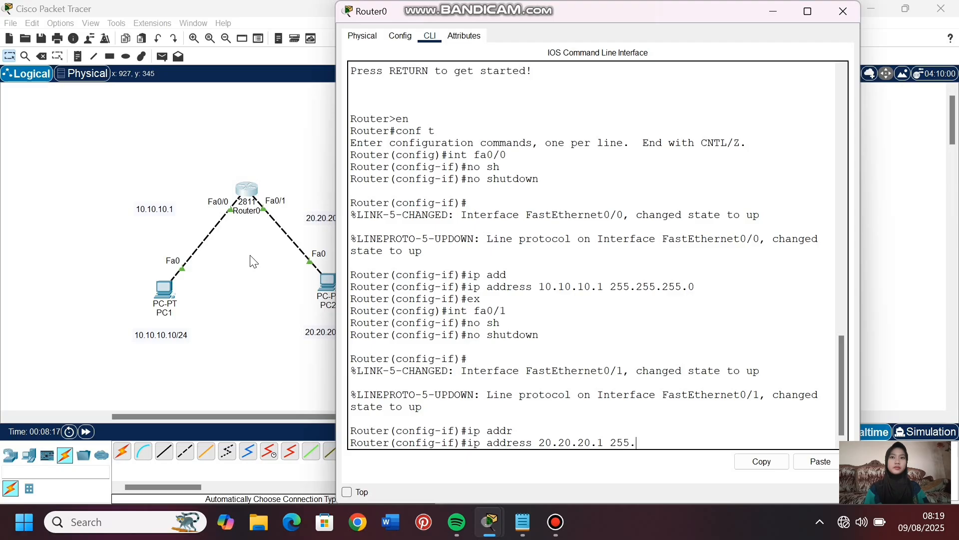
{"action": "key", "text": "BackSpace"}
{"action": "key", "text": "BackSpace"}
{"action": "type", "text": "55"}
{"action": "key", "text": "Return"}
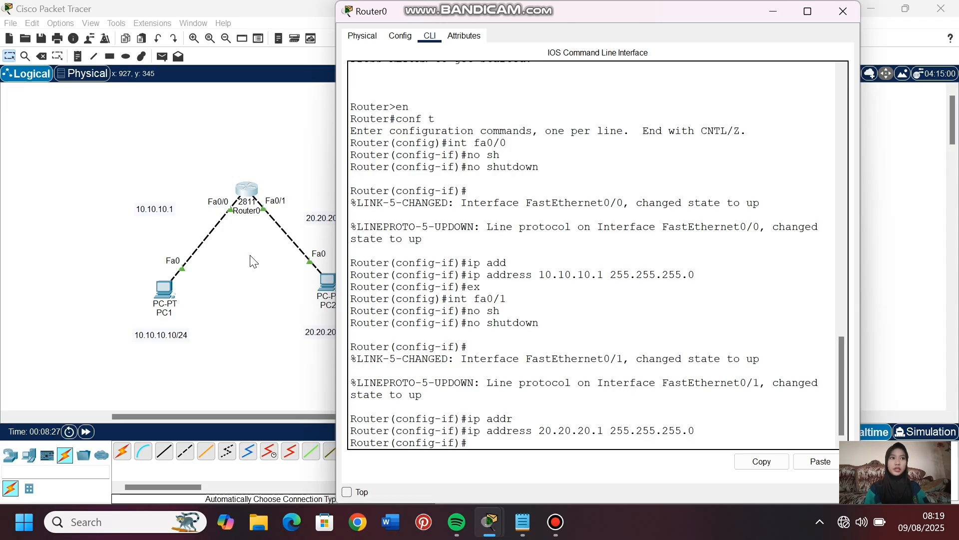
- Ping PC2 at 20.20.20.20 from PC1's command prompt and return to the topology
{"action": "left_click", "coordinate": [232, 403]}
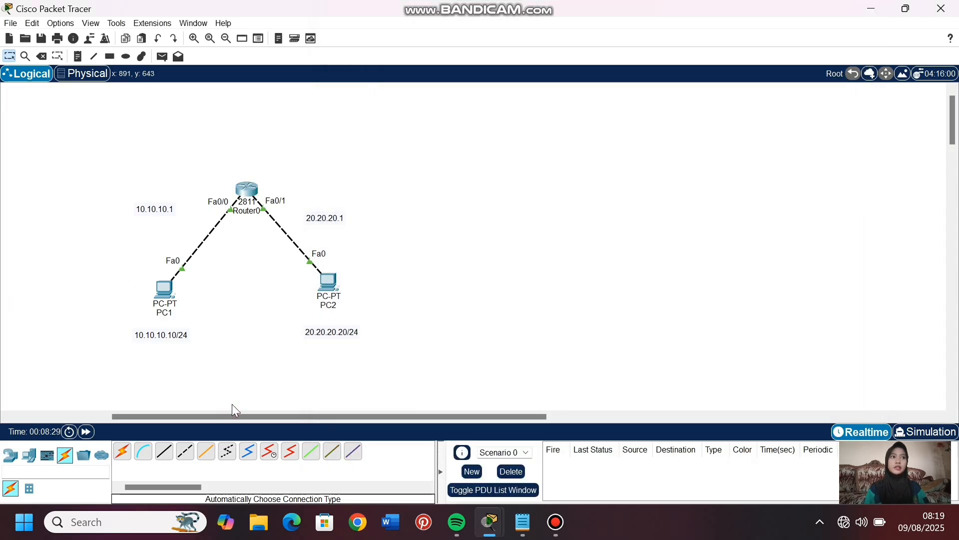
{"action": "left_click_drag", "start_coordinate": [246, 418], "coordinate": [217, 415]}
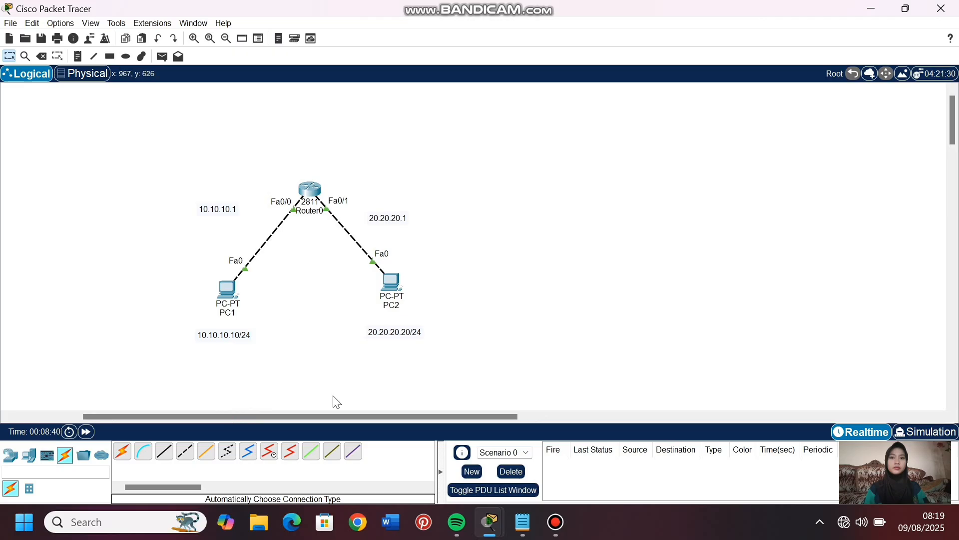
{"action": "left_click_drag", "start_coordinate": [332, 419], "coordinate": [263, 418]}
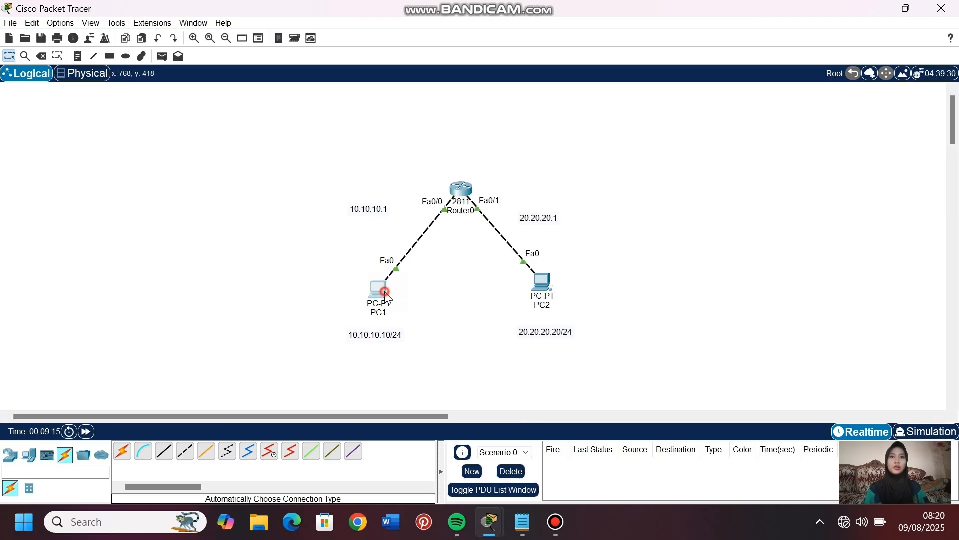
{"action": "left_click", "coordinate": [381, 289]}
{"action": "left_click", "coordinate": [841, 55]}
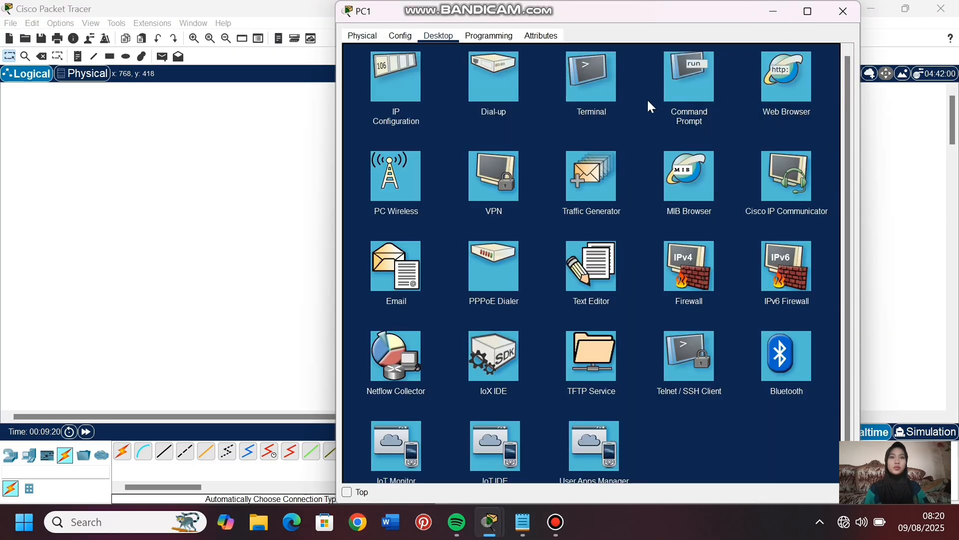
{"action": "left_click", "coordinate": [682, 89]}
{"action": "type", "text": "ping 20.20.20"}
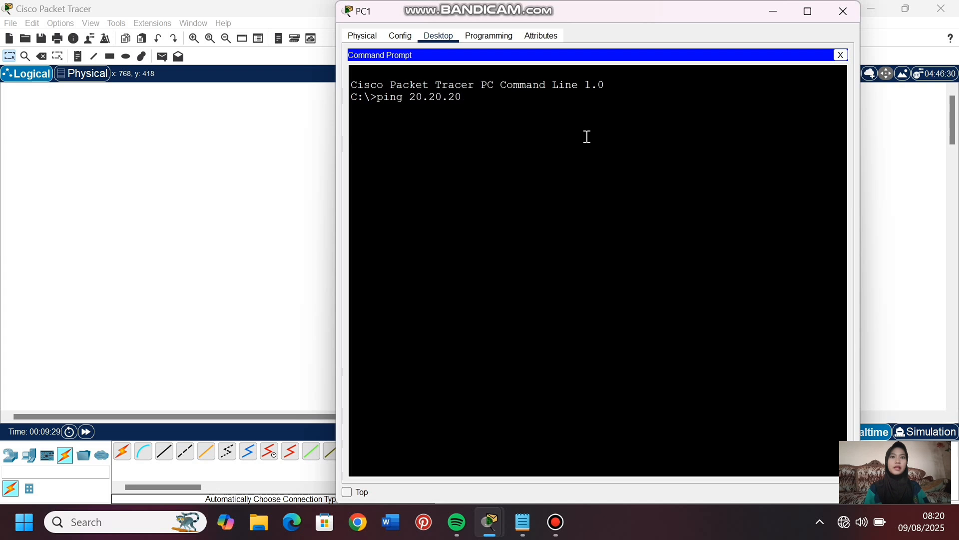
{"action": "type", "text": ".20"}
{"action": "key", "text": "Return"}
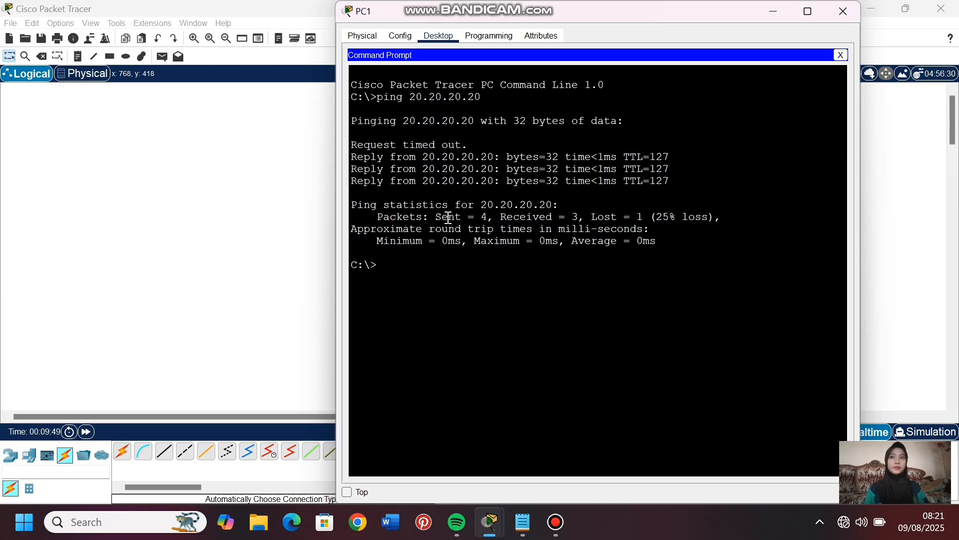
{"action": "left_click", "coordinate": [236, 243]}
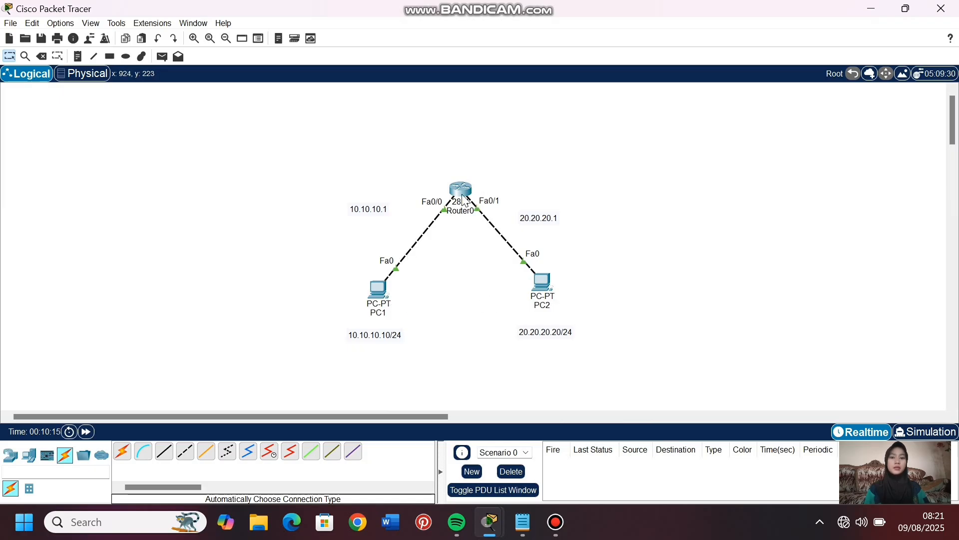
- Reopen PC1's command prompt and highlight the pinged address to review the ping test
{"action": "left_click", "coordinate": [378, 295]}
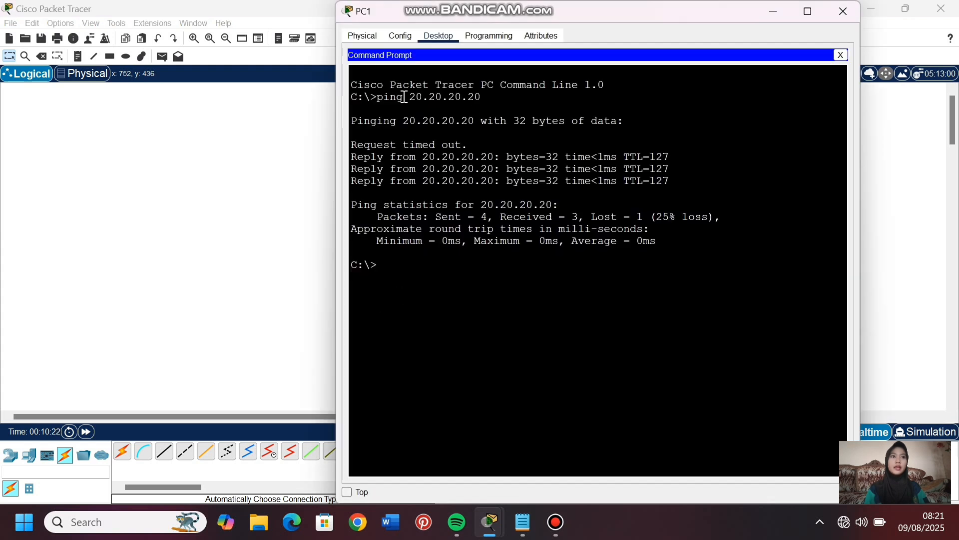
{"action": "left_click_drag", "start_coordinate": [408, 98], "coordinate": [490, 103]}
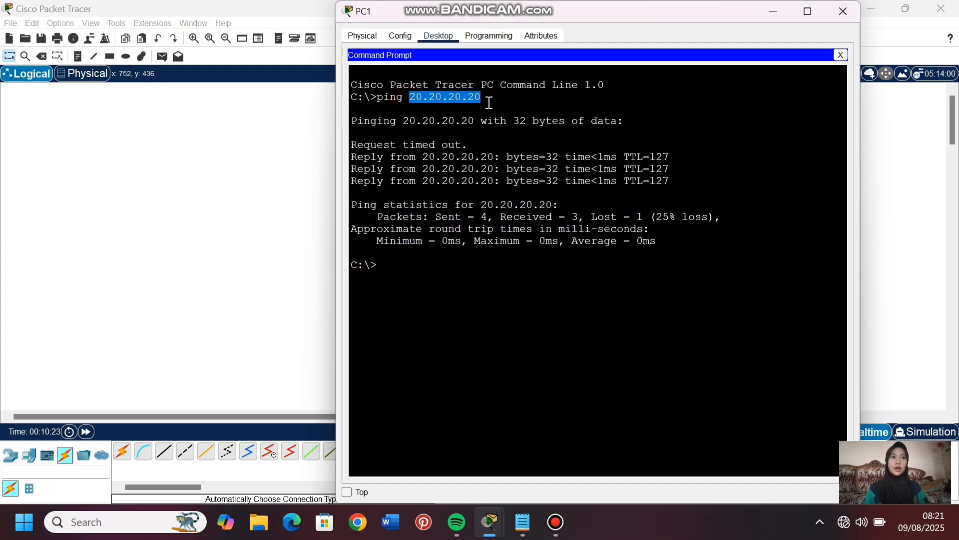
{"action": "left_click", "coordinate": [243, 174]}
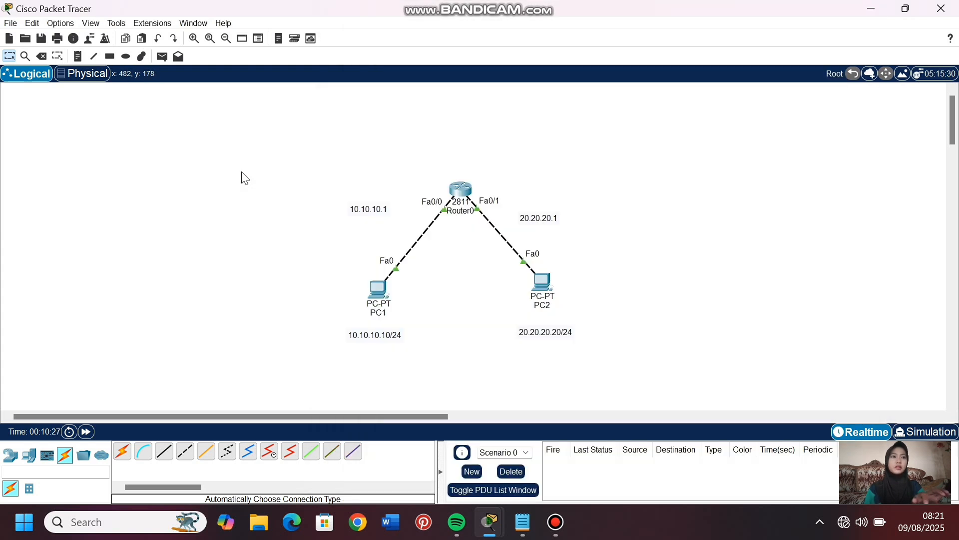
- Exit the interface configuration in the router's command line and display its routing table with do show ip route
{"action": "left_click", "coordinate": [460, 194]}
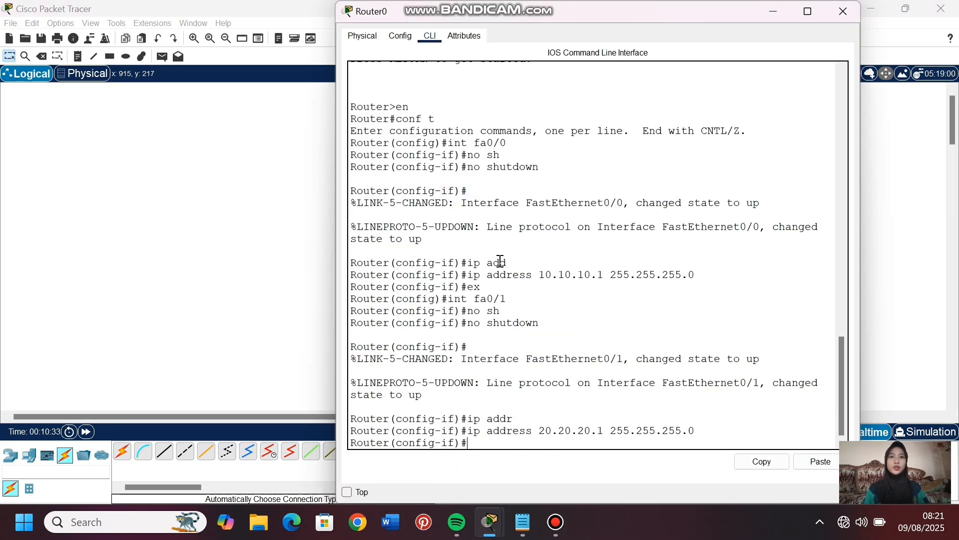
{"action": "type", "text": "ex"}
{"action": "key", "text": "Return"}
{"action": "type", "text": "do show ip"}
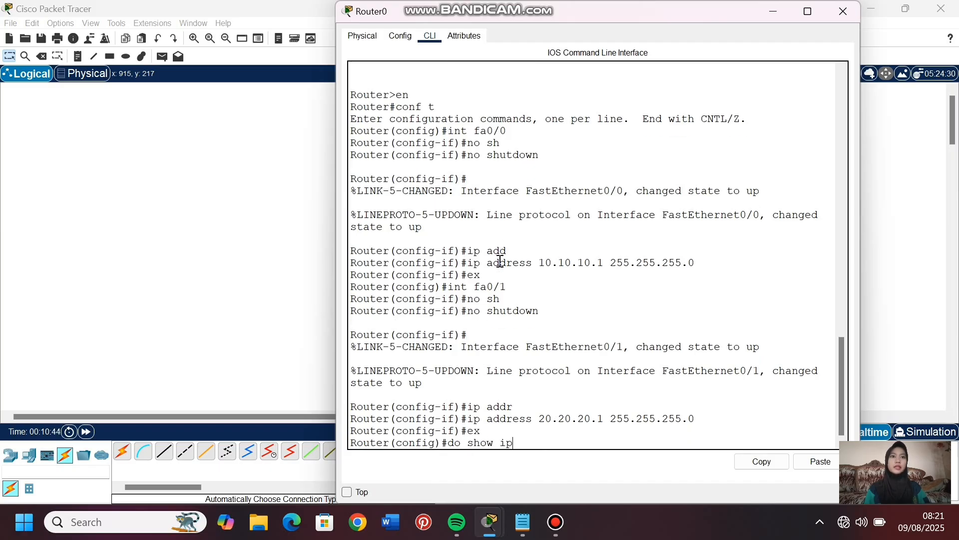
{"action": "type", "text": " route"}
{"action": "key", "text": "Return"}
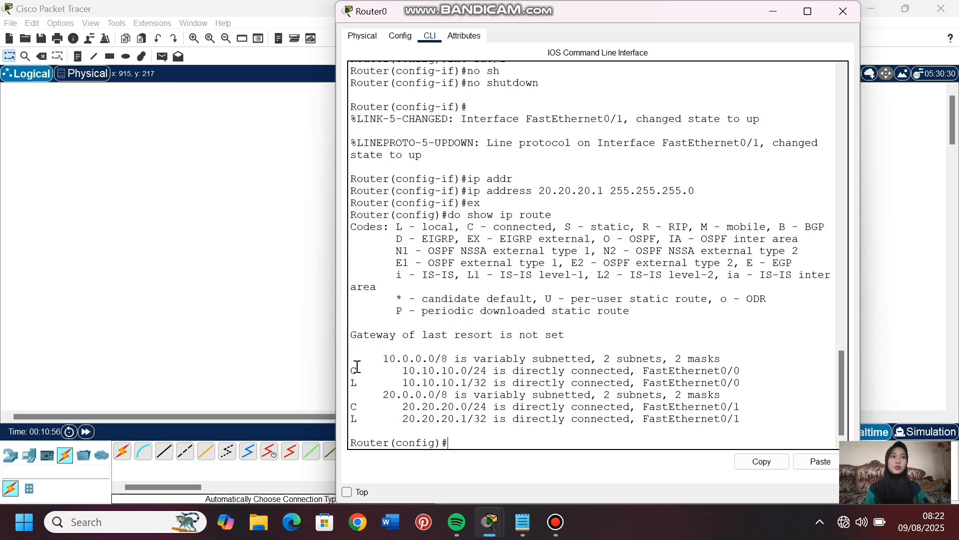
- Compare the routing table's connected 10.10.10.0/24 entry on FastEthernet0/0 with the address configured on that interface
{"action": "left_click_drag", "start_coordinate": [357, 366], "coordinate": [736, 371]}
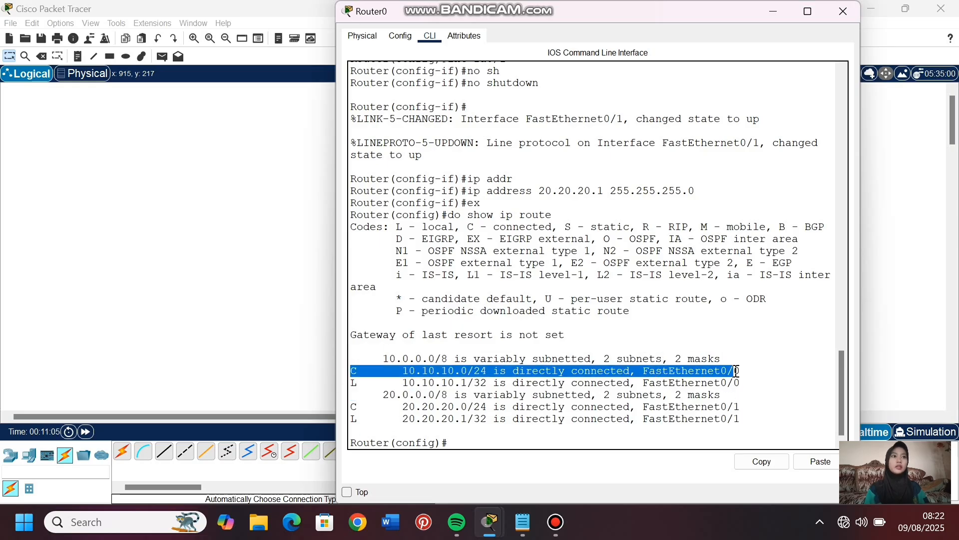
{"action": "scroll", "coordinate": [736, 371], "scroll_direction": "up", "scroll_amount": 4}
{"action": "left_click_drag", "start_coordinate": [534, 173], "coordinate": [611, 175]}
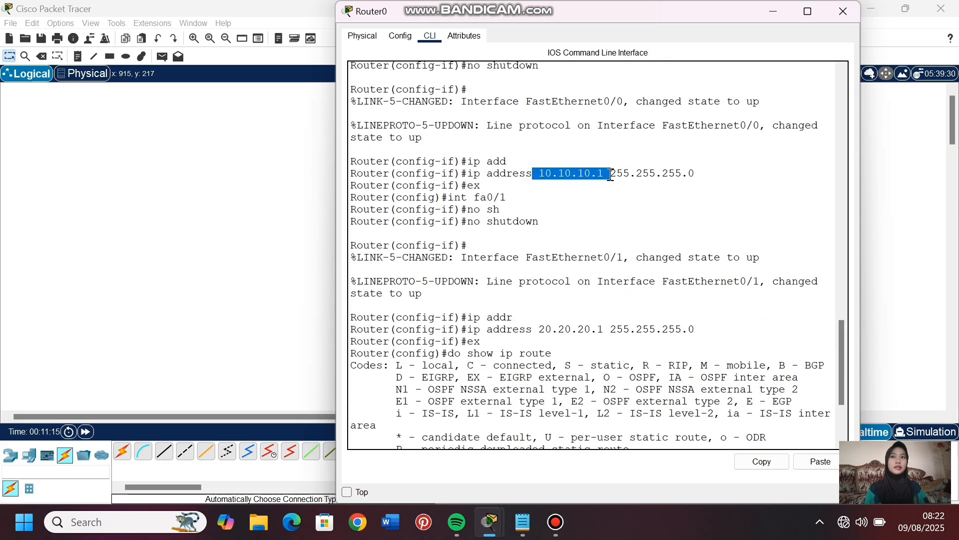
{"action": "left_click", "coordinate": [694, 171]}
{"action": "scroll", "coordinate": [477, 380], "scroll_direction": "down", "scroll_amount": 4}
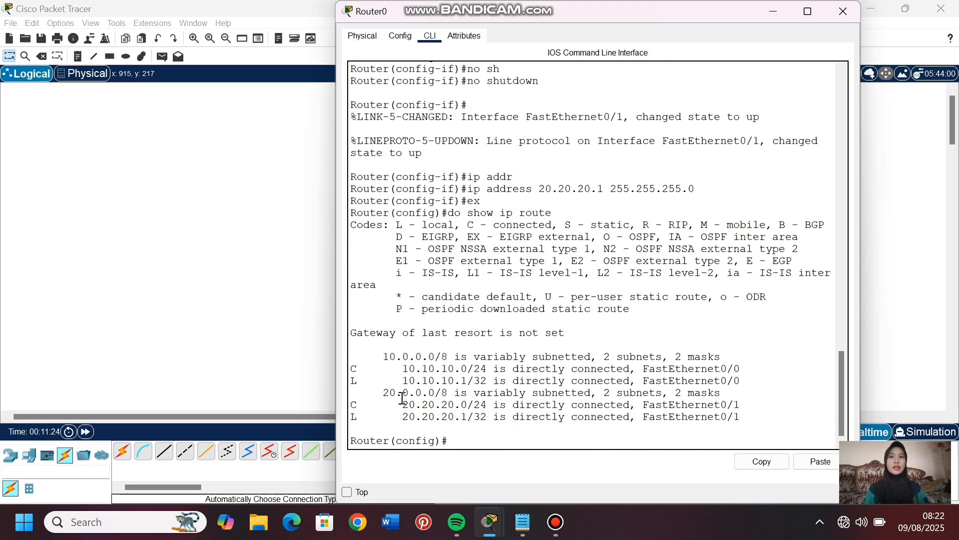
{"action": "left_click_drag", "start_coordinate": [396, 368], "coordinate": [490, 374]}
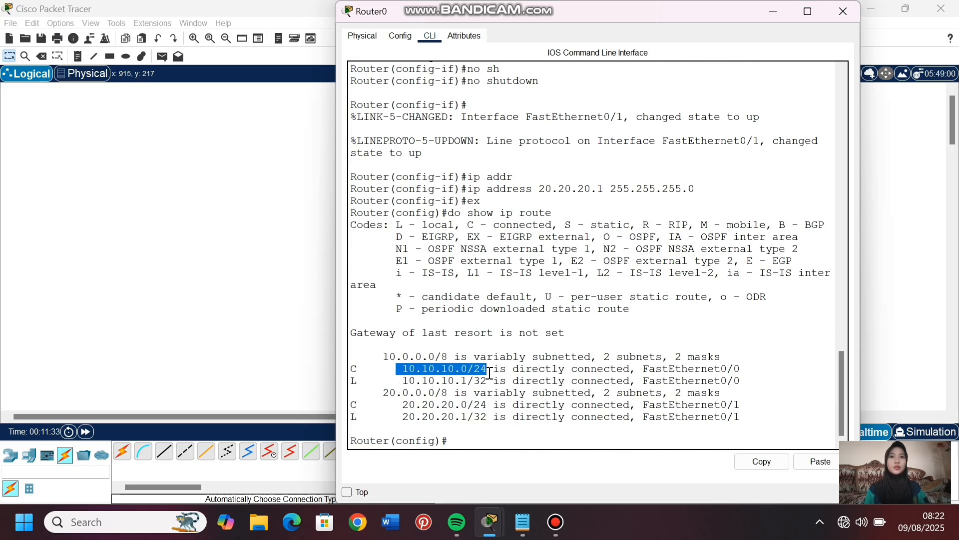
{"action": "left_click_drag", "start_coordinate": [642, 366], "coordinate": [749, 368]}
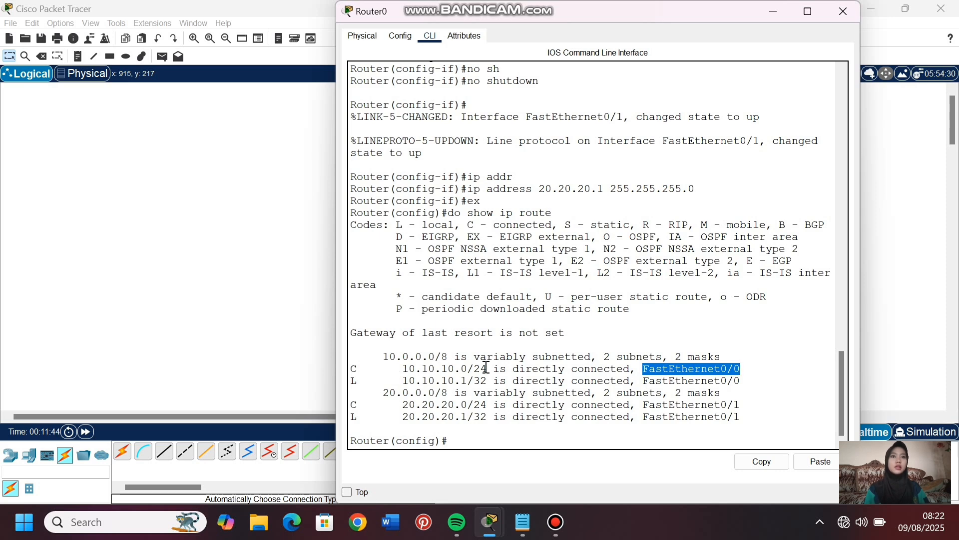
- Compare the connected 20.20.20.0/24 route on FastEthernet0/1 with that interface's configuration, and return to the topology
{"action": "scroll", "coordinate": [514, 300], "scroll_direction": "up", "scroll_amount": 5}
{"action": "scroll", "coordinate": [515, 329], "scroll_direction": "down", "scroll_amount": 2}
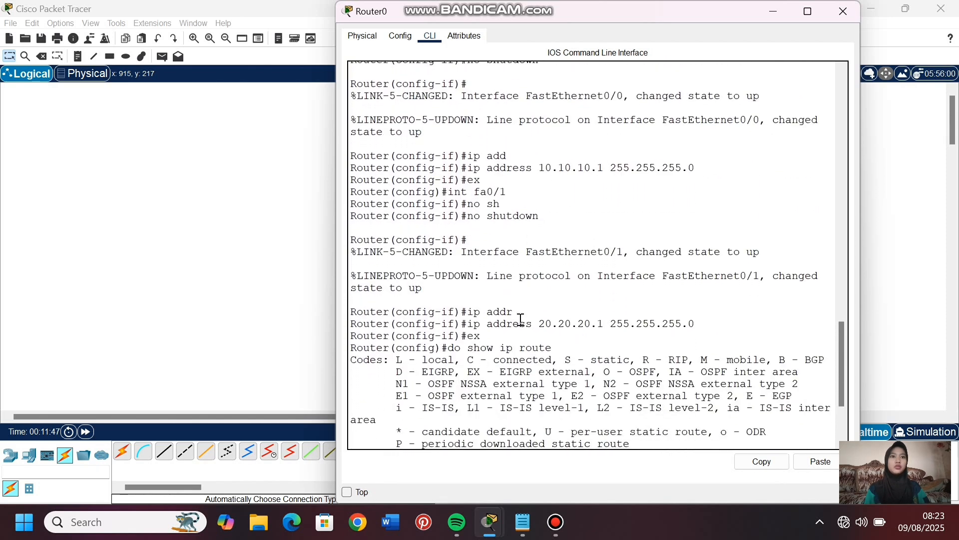
{"action": "left_click_drag", "start_coordinate": [540, 327], "coordinate": [606, 324]}
{"action": "left_click_drag", "start_coordinate": [525, 250], "coordinate": [624, 251]}
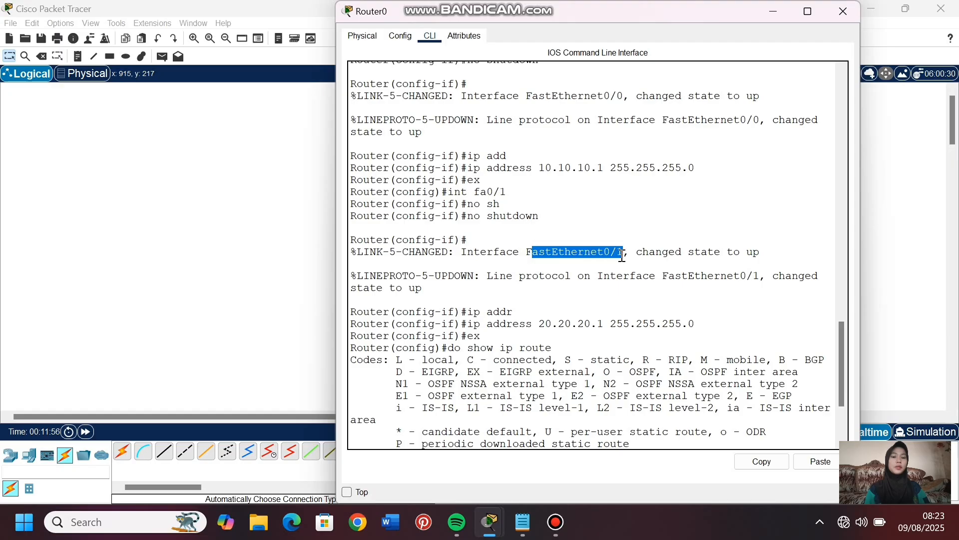
{"action": "left_click", "coordinate": [730, 303]}
{"action": "scroll", "coordinate": [648, 376], "scroll_direction": "down", "scroll_amount": 4}
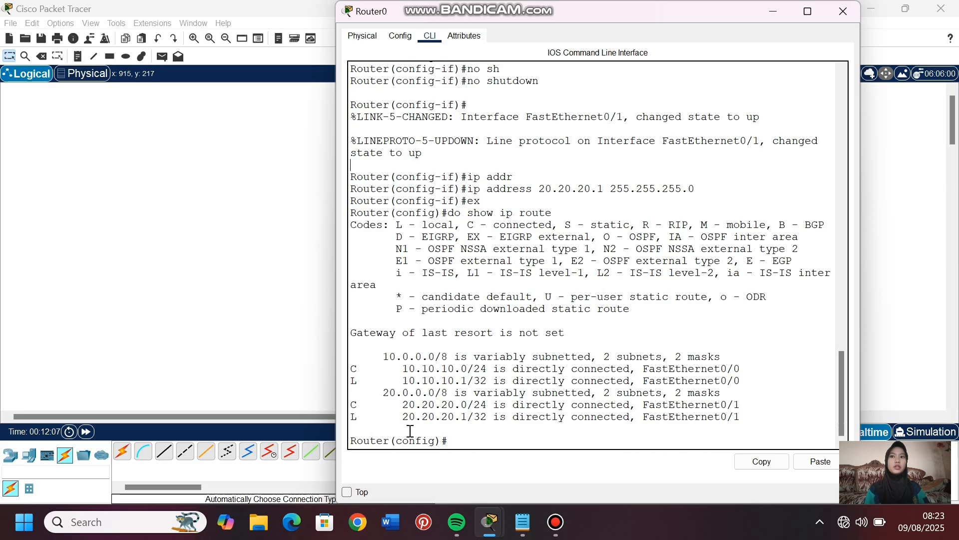
{"action": "left_click_drag", "start_coordinate": [402, 404], "coordinate": [494, 405]}
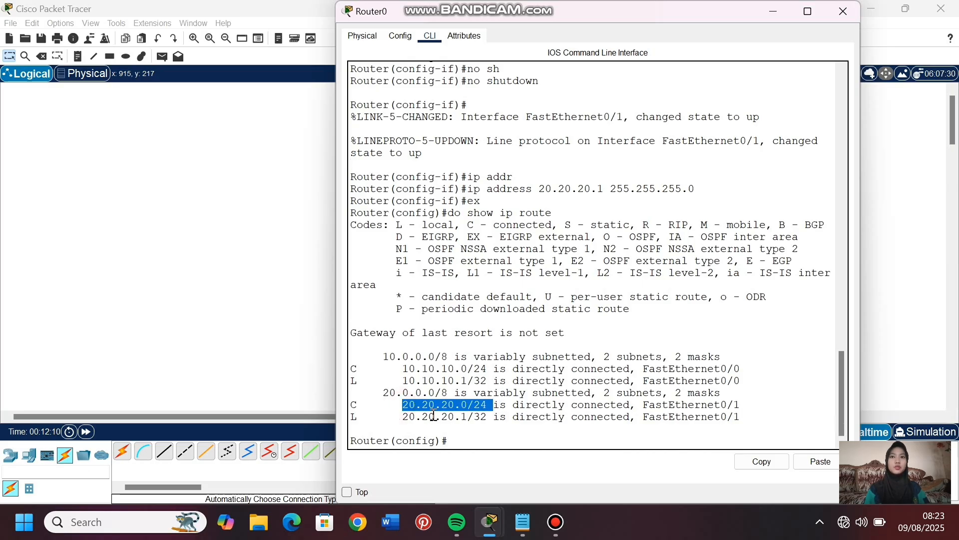
{"action": "left_click_drag", "start_coordinate": [642, 404], "coordinate": [754, 405]}
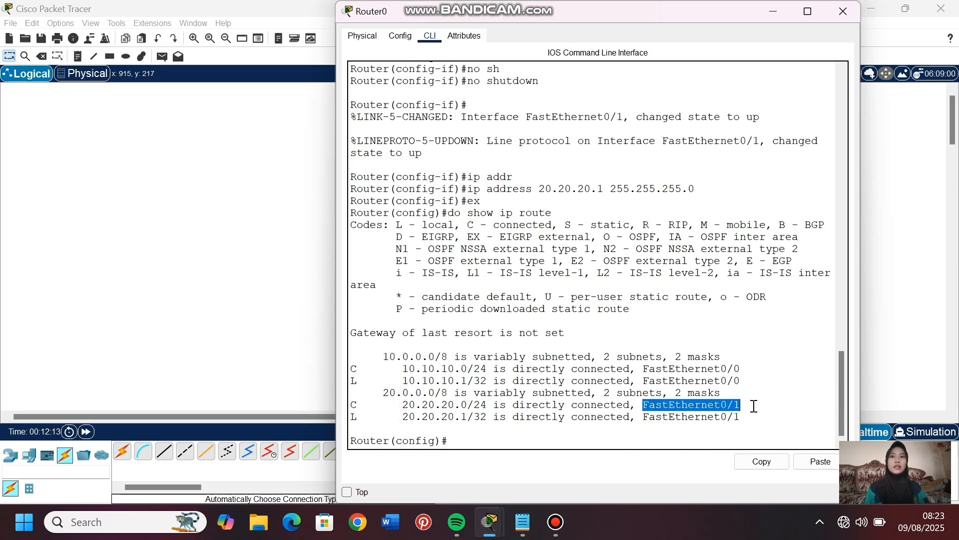
{"action": "left_click", "coordinate": [453, 442]}
{"action": "left_click", "coordinate": [273, 415]}
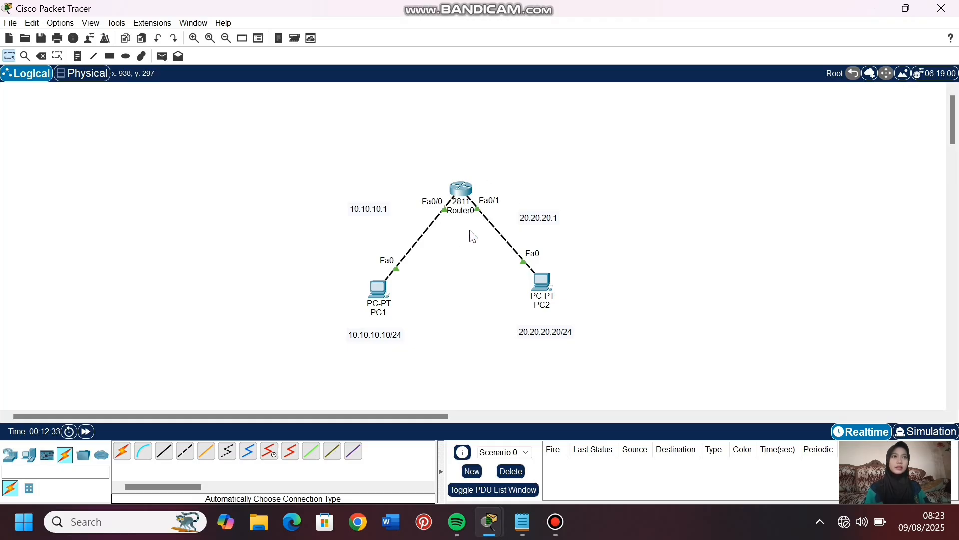
- Reopen Router0's command line, examine the local 20.20.20.1/32 route and its interface, and return to the topology
{"action": "left_click", "coordinate": [460, 190]}
{"action": "left_click_drag", "start_coordinate": [409, 418], "coordinate": [467, 417]}
{"action": "left_click_drag", "start_coordinate": [642, 418], "coordinate": [754, 424]}
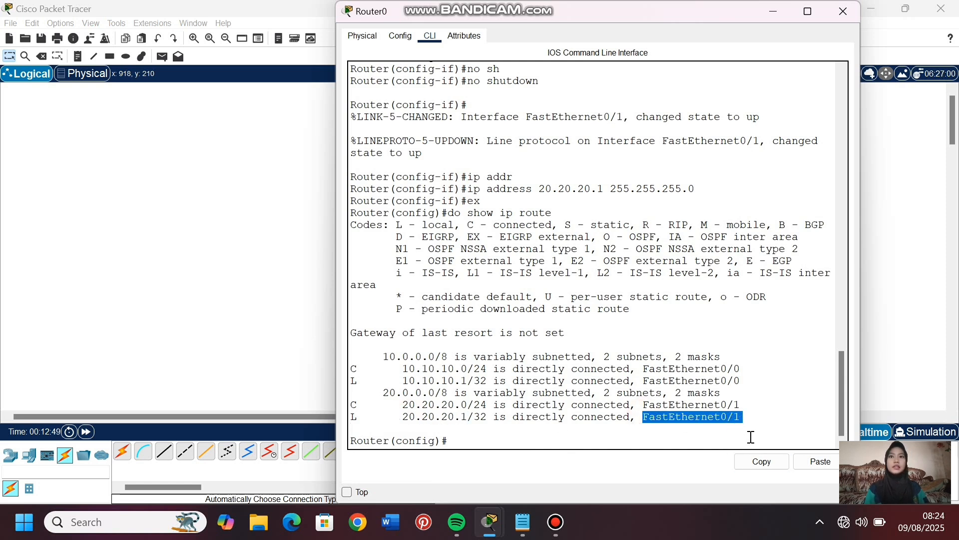
{"action": "left_click", "coordinate": [759, 424]}
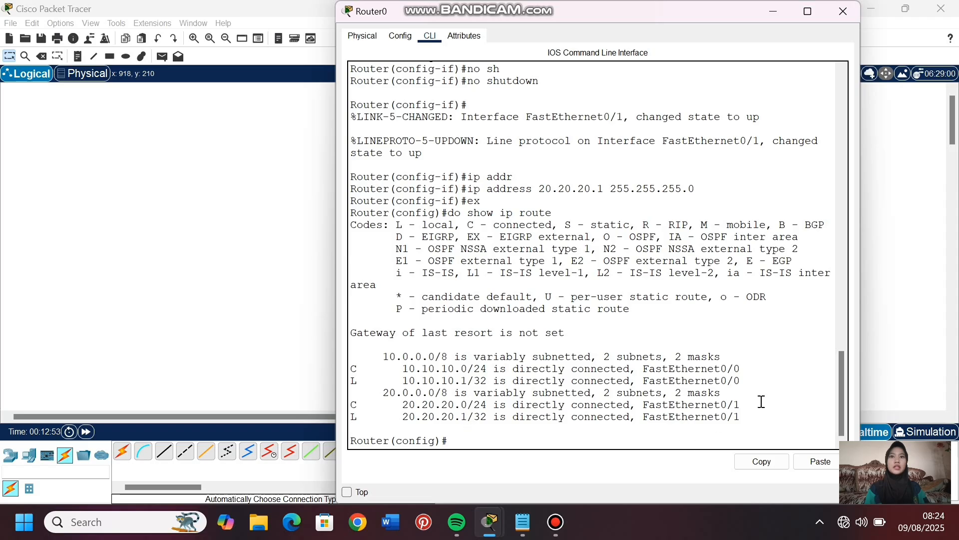
{"action": "left_click", "coordinate": [316, 356]}
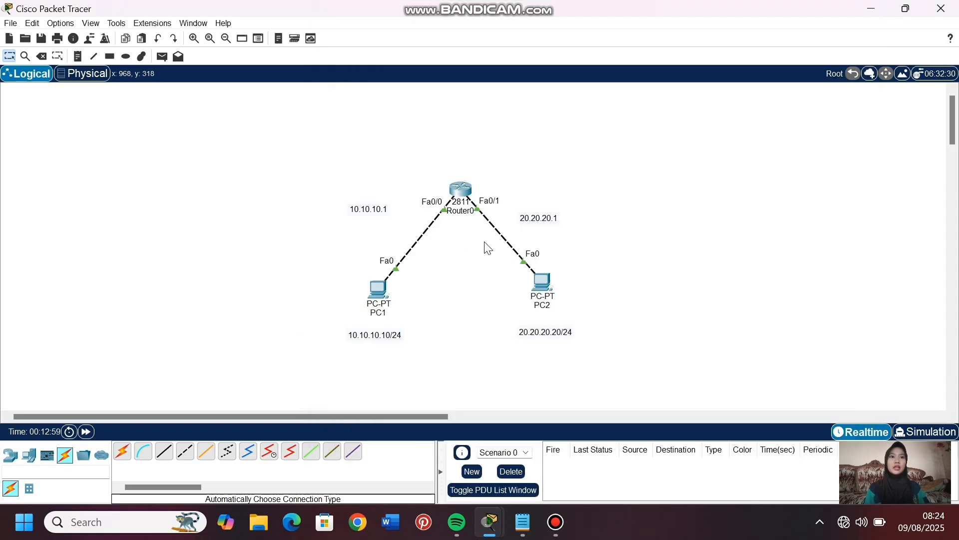
- Check the exit interface of the connected 10.10.10.0/24 route in Router0's routing table against the topology
{"action": "mouse_move", "coordinate": [463, 210]}
{"action": "left_click", "coordinate": [459, 189]}
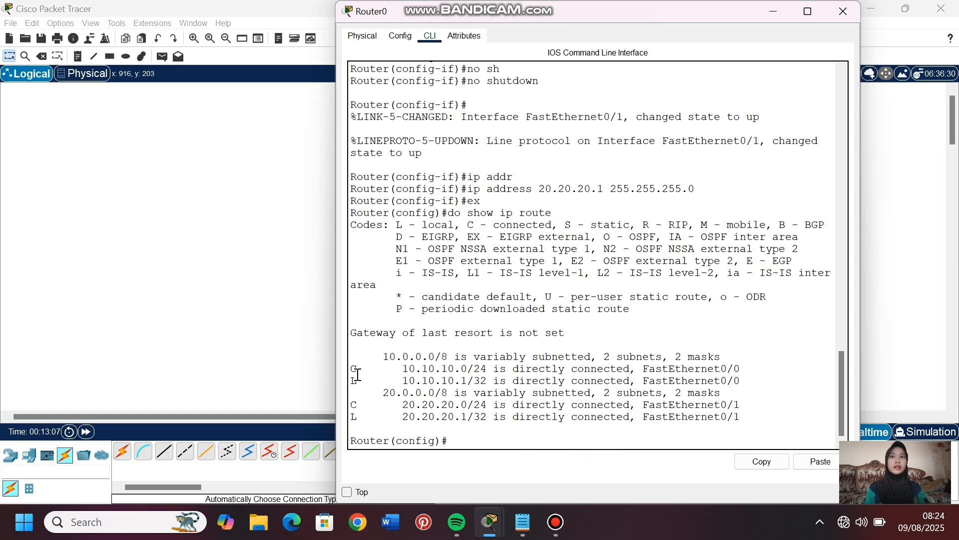
{"action": "left_click", "coordinate": [304, 349]}
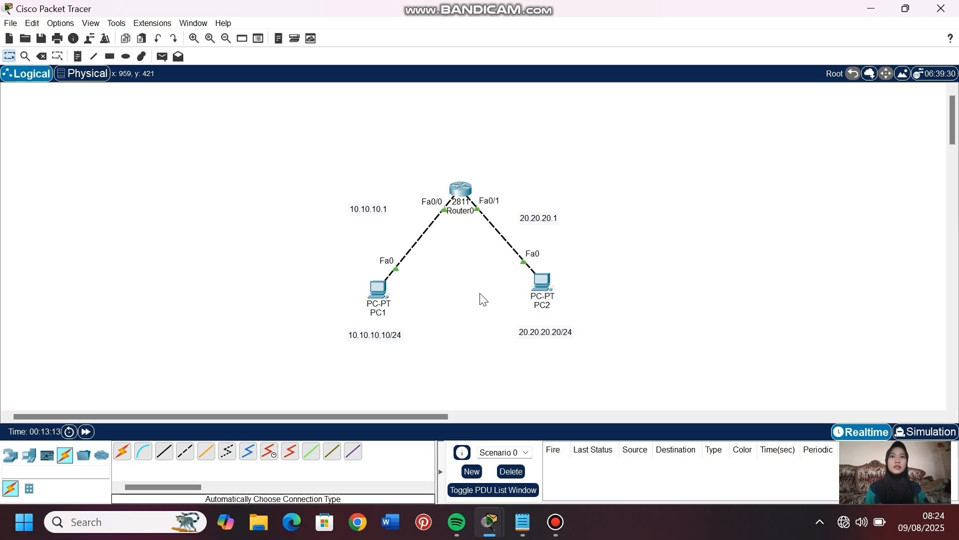
{"action": "mouse_move", "coordinate": [394, 274]}
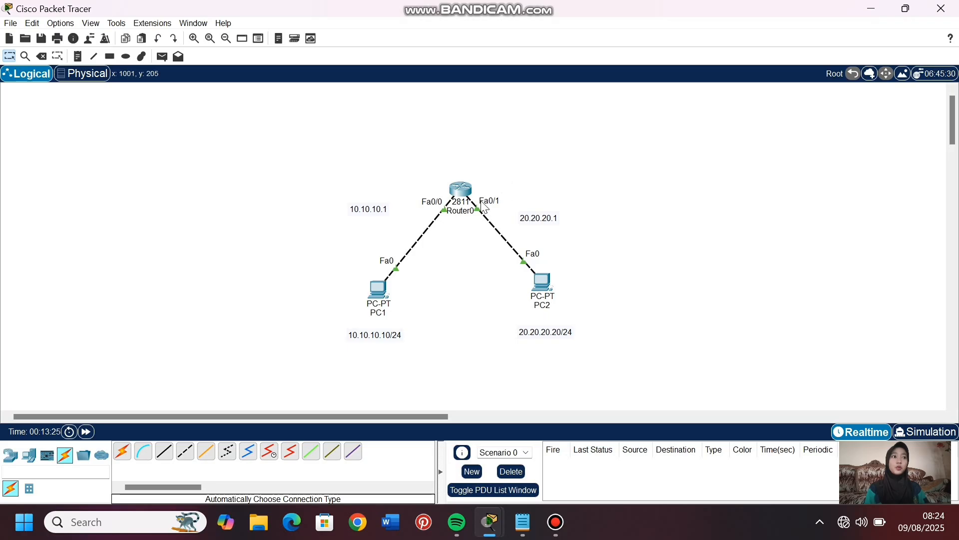
{"action": "left_click", "coordinate": [456, 191]}
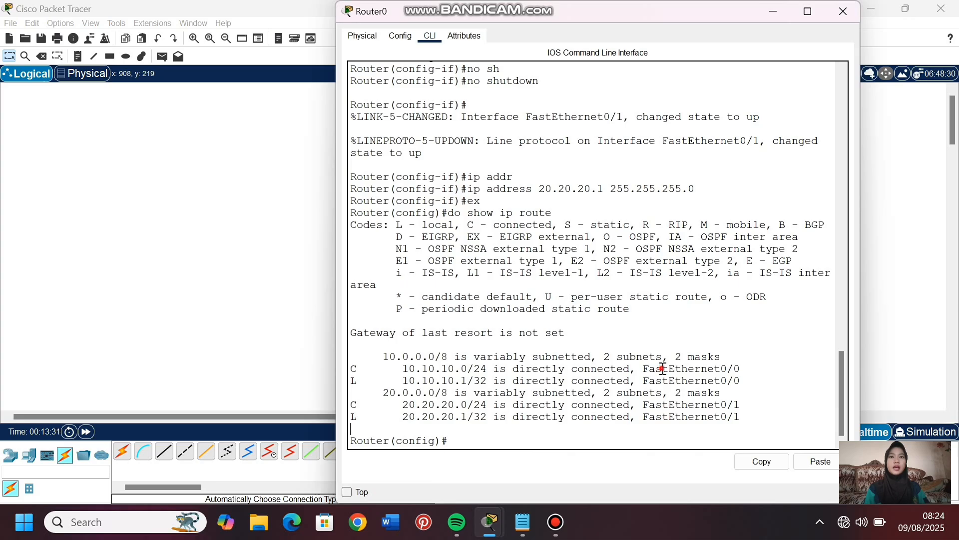
{"action": "left_click_drag", "start_coordinate": [663, 368], "coordinate": [800, 367]}
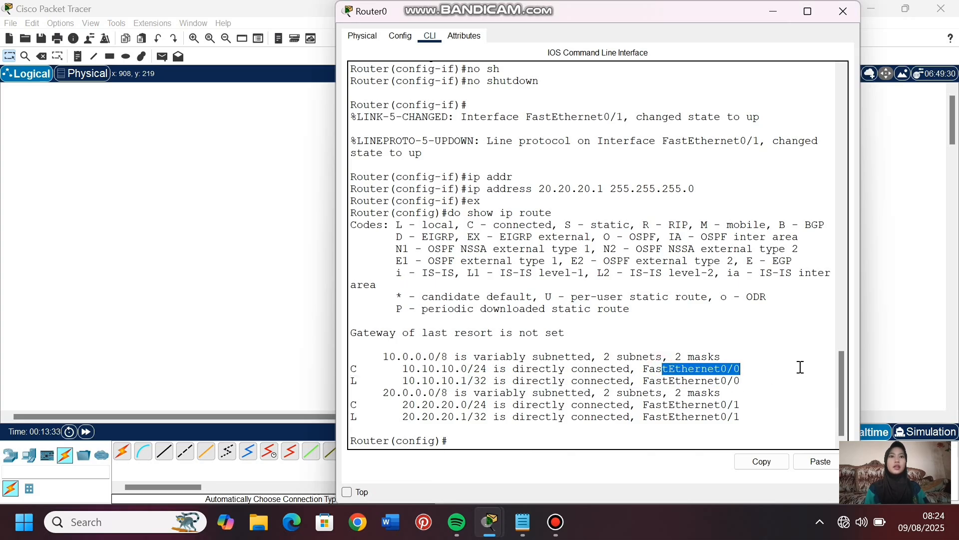
{"action": "left_click", "coordinate": [907, 354]}
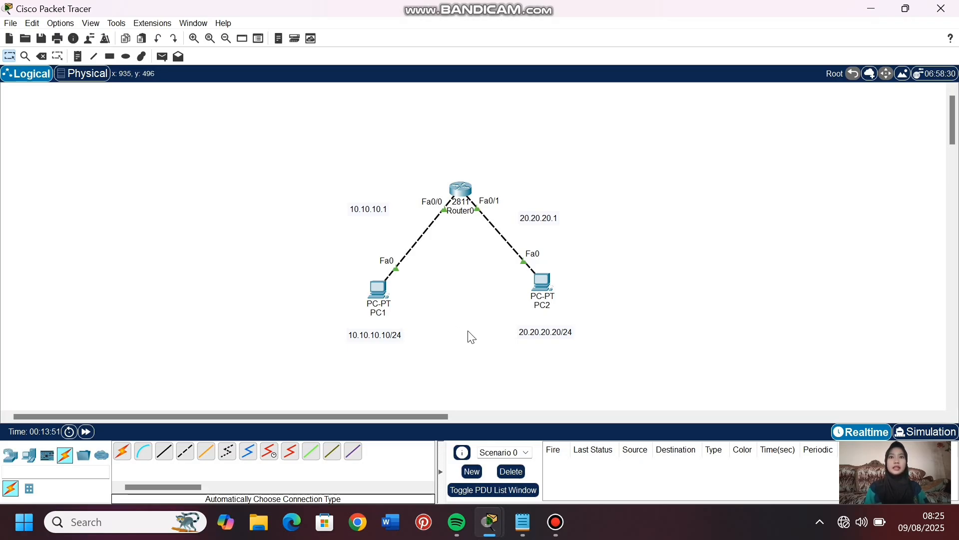
- Review the C and L route codes for 10.10.10.0/24 and 10.10.10.1/32 in Router0's routing table, and return to the topology
{"action": "left_click", "coordinate": [457, 195]}
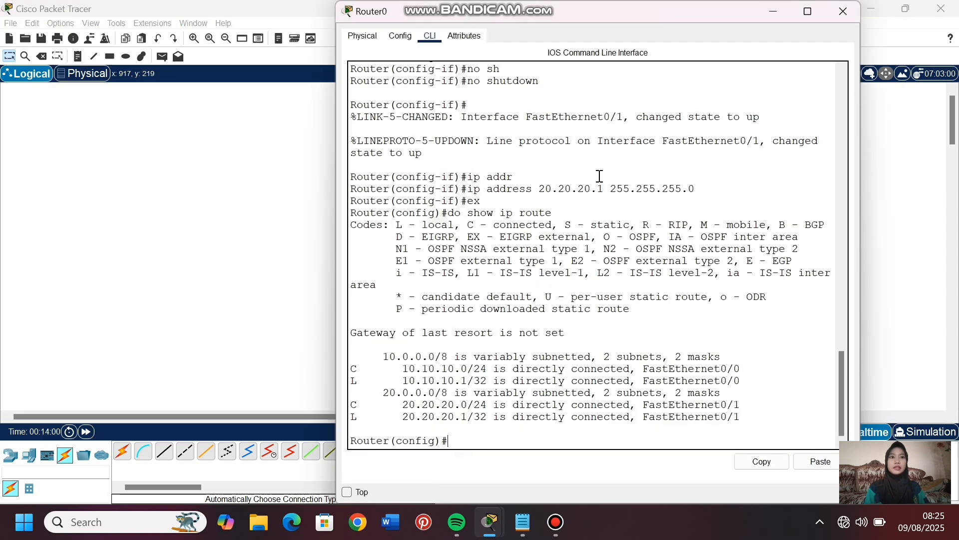
{"action": "double_click", "coordinate": [353, 369]}
{"action": "scroll", "coordinate": [614, 315], "scroll_direction": "up", "scroll_amount": 2}
{"action": "left_click_drag", "start_coordinate": [468, 281], "coordinate": [559, 281]}
{"action": "scroll", "coordinate": [517, 375], "scroll_direction": "down", "scroll_amount": 2}
{"action": "left_click_drag", "start_coordinate": [403, 375], "coordinate": [495, 375]}
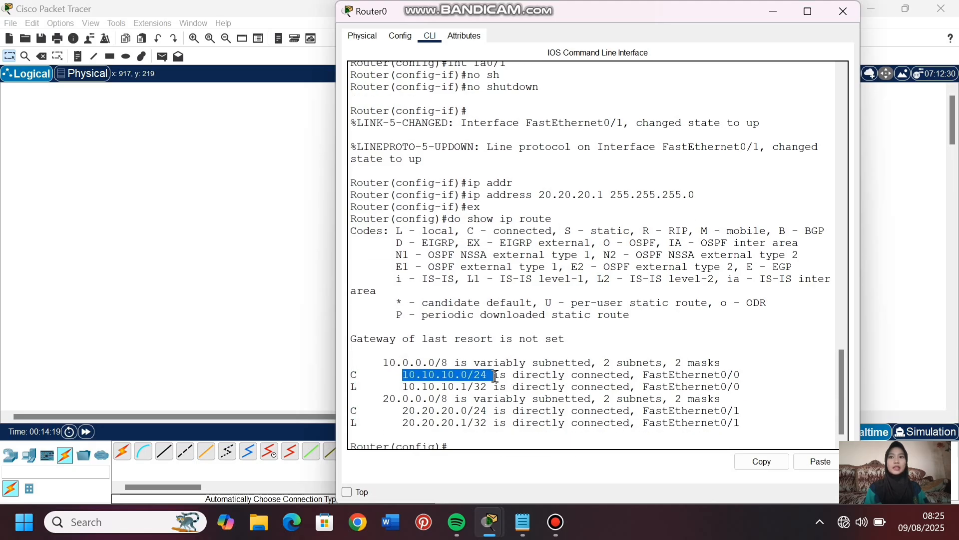
{"action": "double_click", "coordinate": [357, 388]}
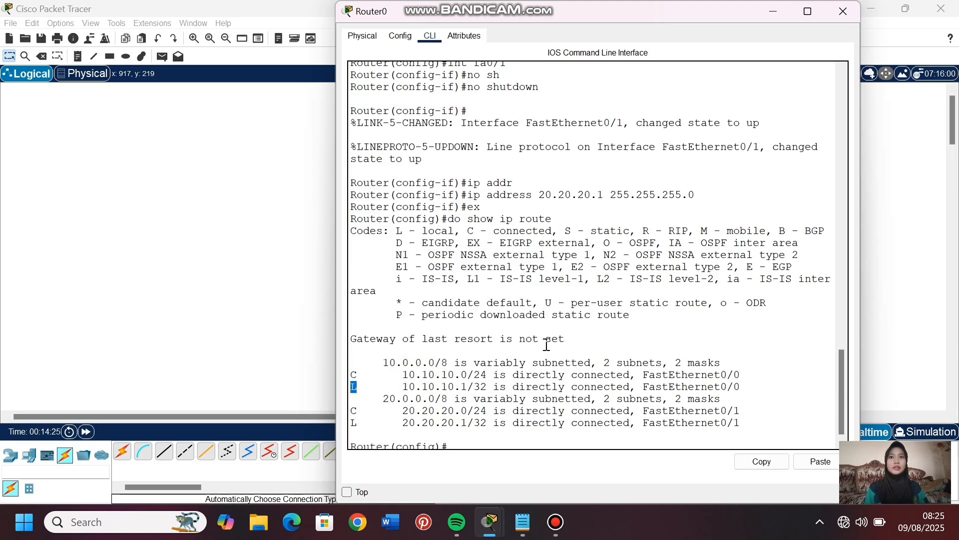
{"action": "left_click_drag", "start_coordinate": [404, 388], "coordinate": [489, 388]}
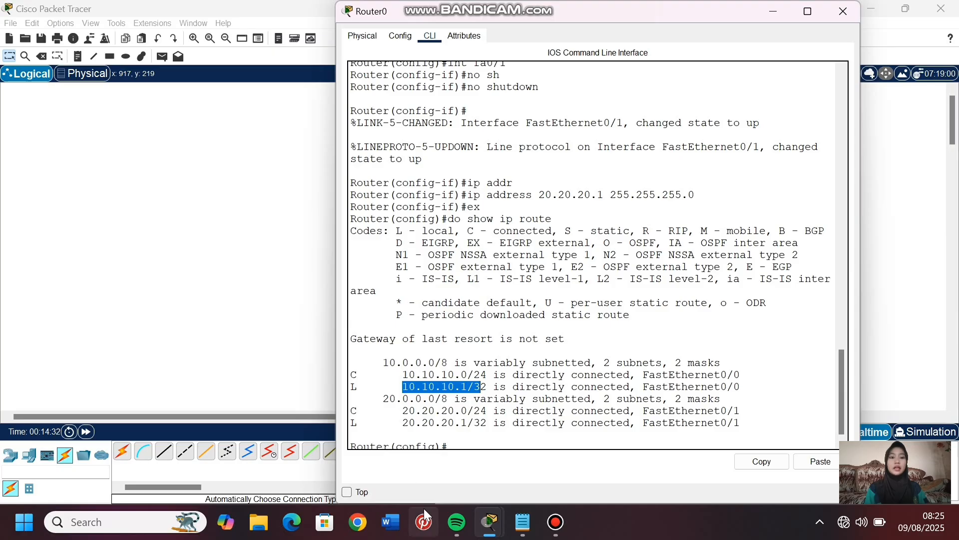
{"action": "left_click", "coordinate": [460, 443]}
{"action": "left_click", "coordinate": [244, 377]}
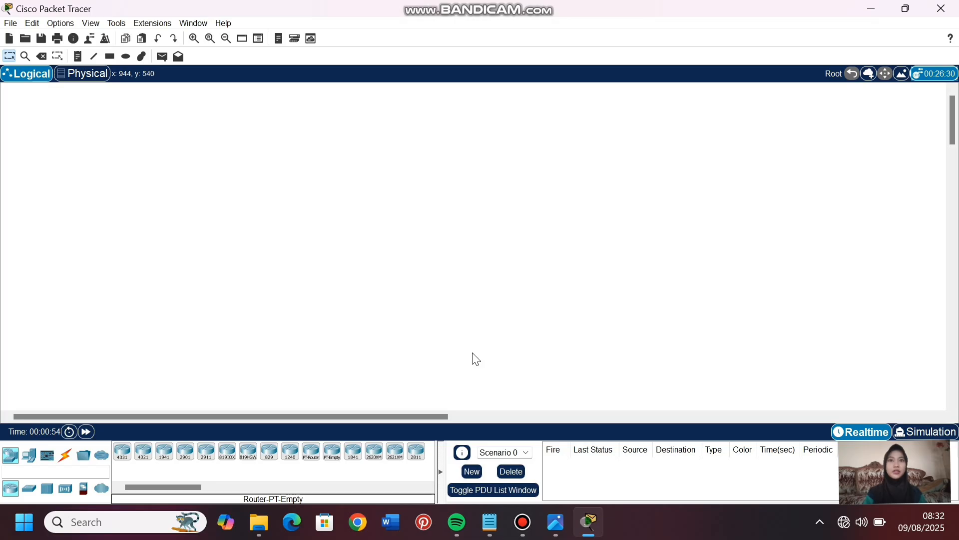
- Place two 2911 routers side by side in the upper part of the empty workspace
{"action": "left_click", "coordinate": [205, 452]}
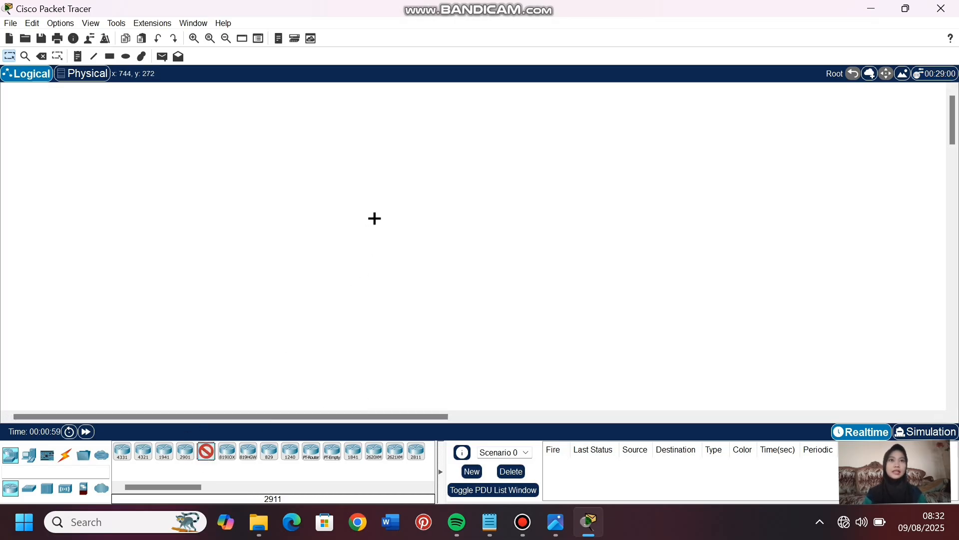
{"action": "left_click", "coordinate": [374, 175]}
{"action": "left_click", "coordinate": [209, 457]}
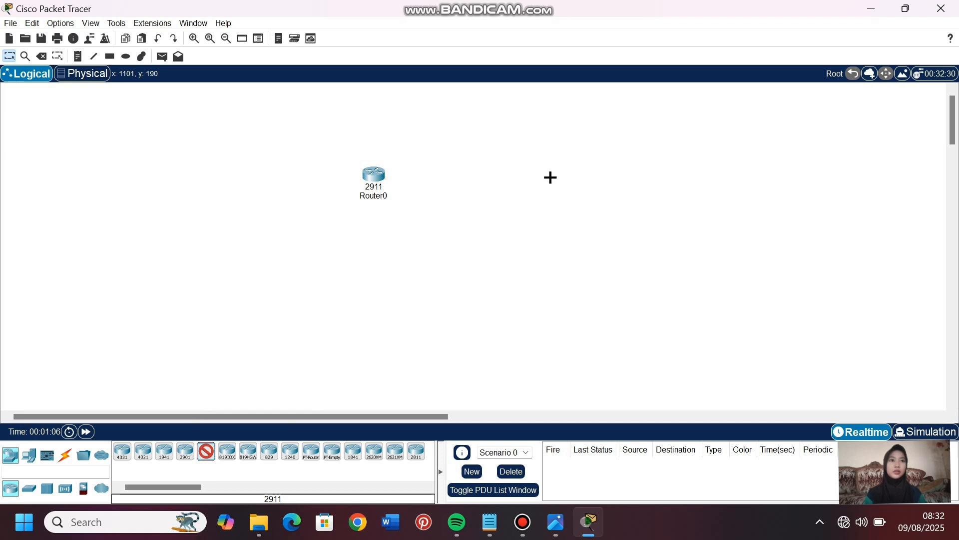
{"action": "left_click", "coordinate": [552, 177]}
- Add two PC-PT end devices, one below each router
{"action": "left_click", "coordinate": [29, 455]}
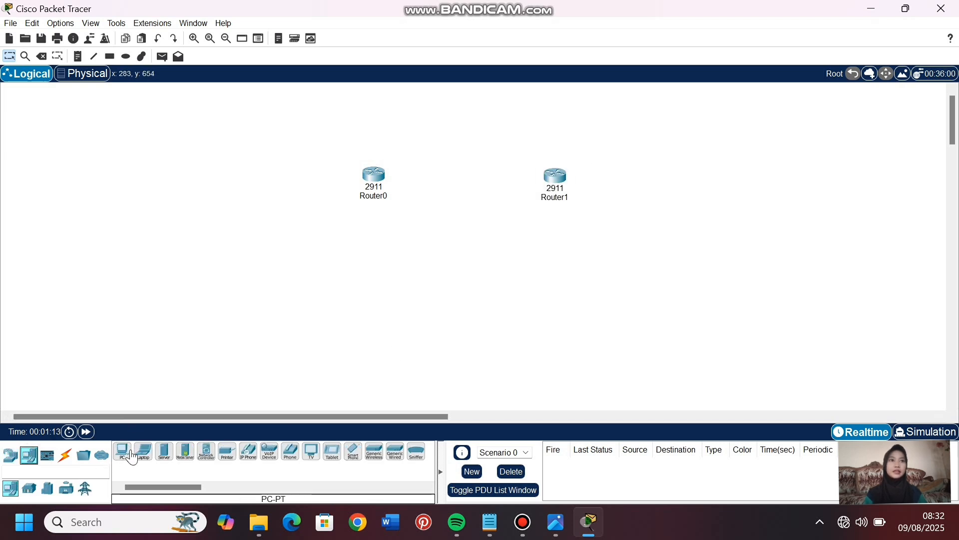
{"action": "left_click", "coordinate": [122, 451]}
{"action": "left_click", "coordinate": [377, 302]}
{"action": "left_click", "coordinate": [573, 295]}
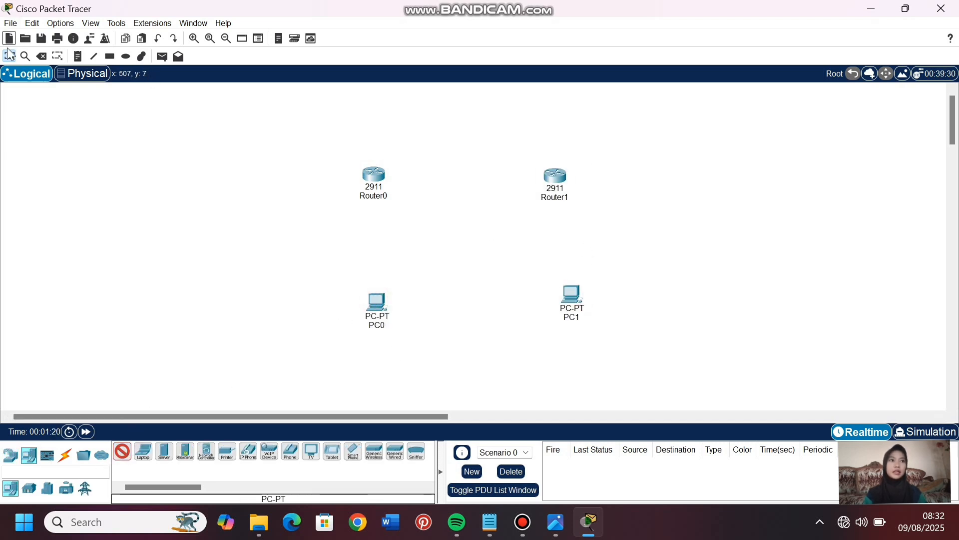
- Link PC0 to Router0, Router0 to Router1 and Router1 to PC1 with automatic connections, and align PC1 directly below Router1
{"action": "left_click", "coordinate": [65, 454]}
{"action": "left_click", "coordinate": [123, 451]}
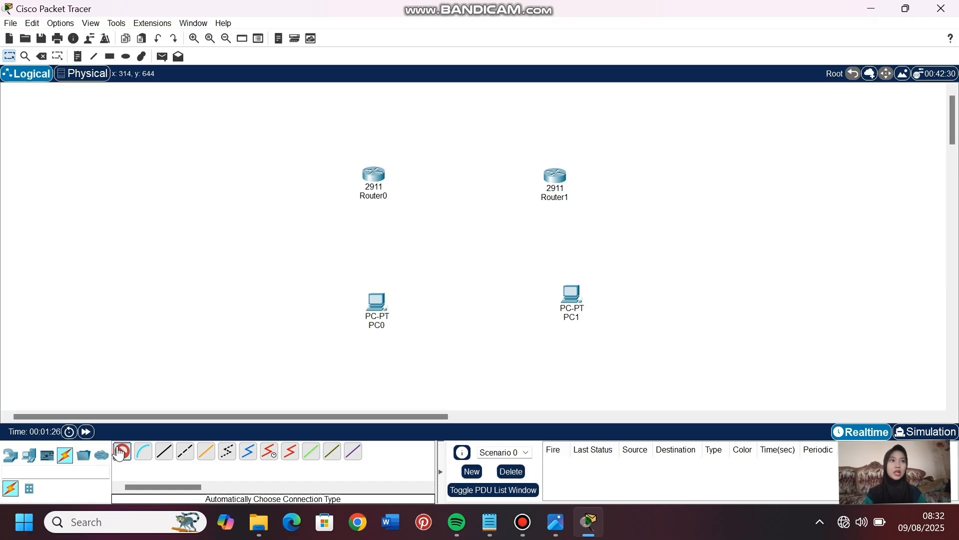
{"action": "left_click", "coordinate": [377, 302]}
{"action": "left_click", "coordinate": [373, 175]}
{"action": "left_click", "coordinate": [373, 175]}
{"action": "left_click", "coordinate": [555, 175]}
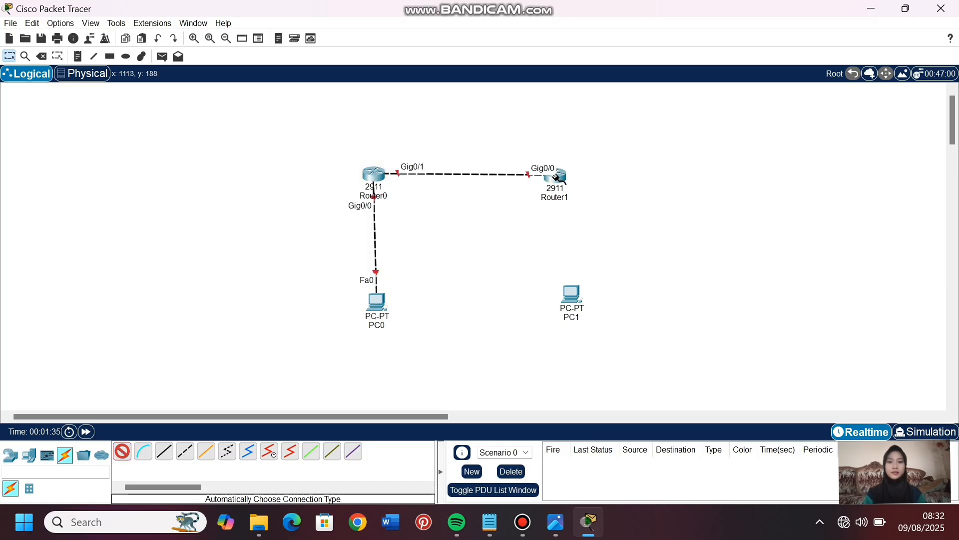
{"action": "left_click", "coordinate": [555, 176]}
{"action": "left_click", "coordinate": [571, 295]}
{"action": "left_click", "coordinate": [9, 55]}
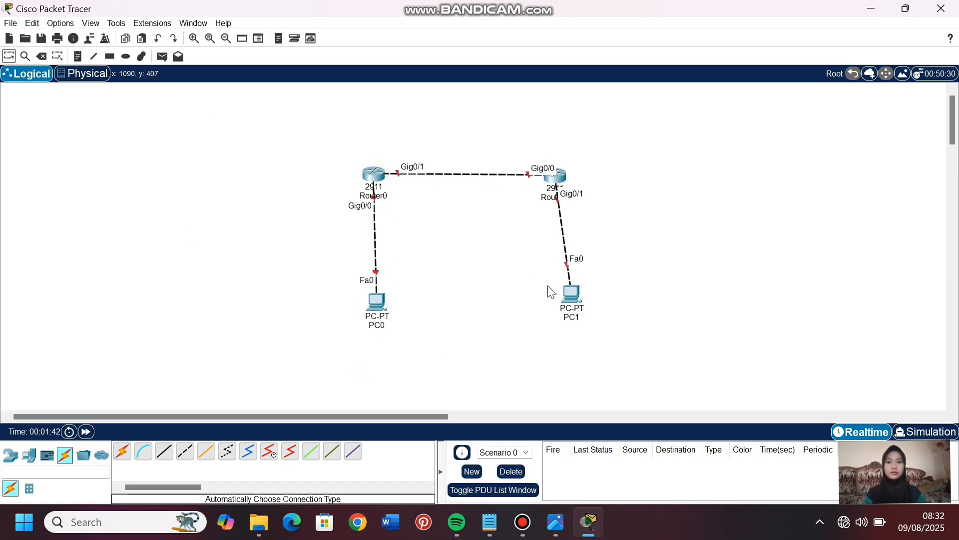
{"action": "left_click_drag", "start_coordinate": [562, 307], "coordinate": [545, 306]}
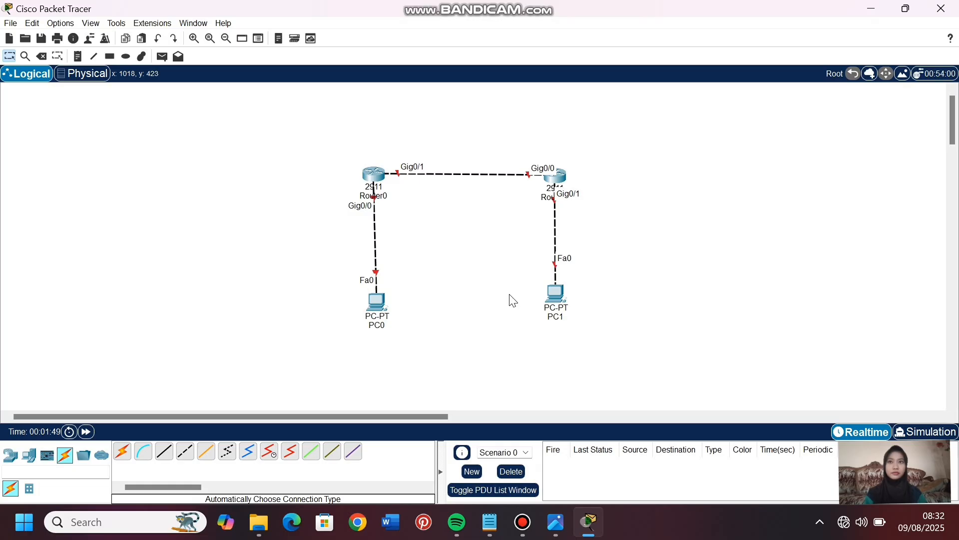
- Rename Router0 as R1 and Router1 as R2 on the topology
{"action": "left_click", "coordinate": [385, 197]}
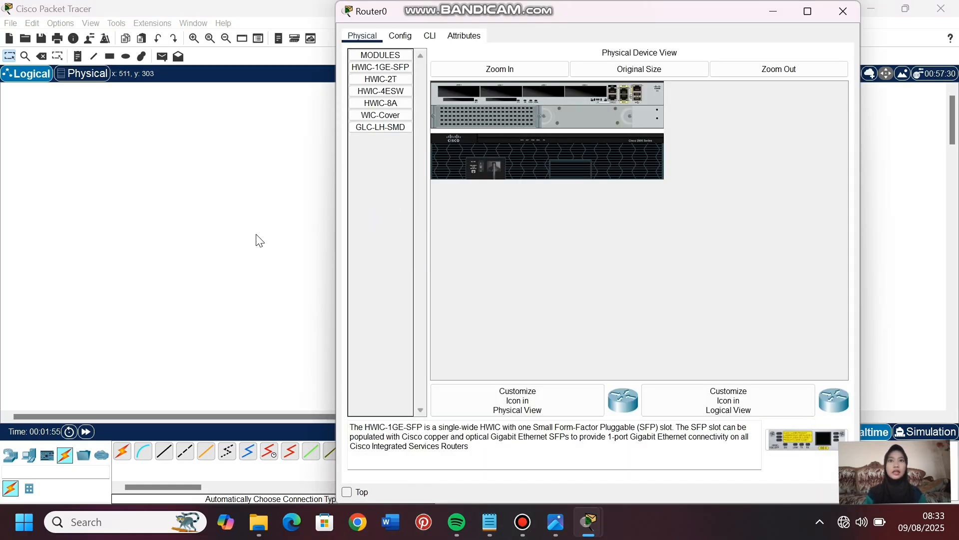
{"action": "left_click", "coordinate": [257, 237]}
{"action": "left_click", "coordinate": [386, 197]}
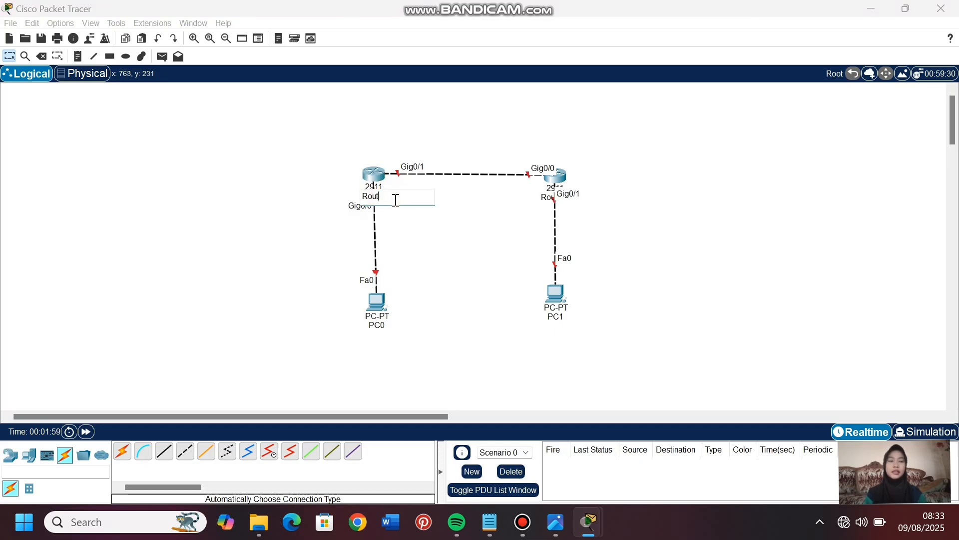
{"action": "key", "text": "BackSpace"}
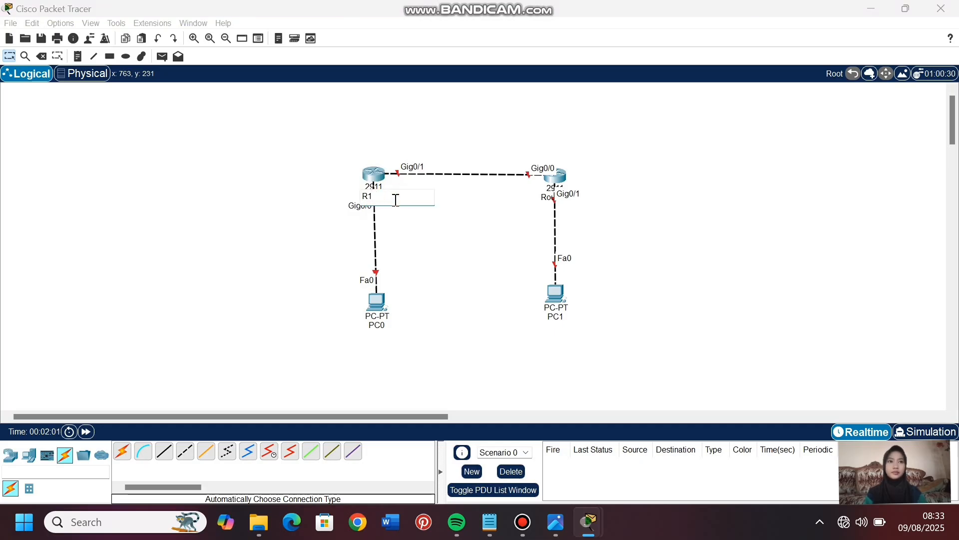
{"action": "left_click", "coordinate": [546, 200]}
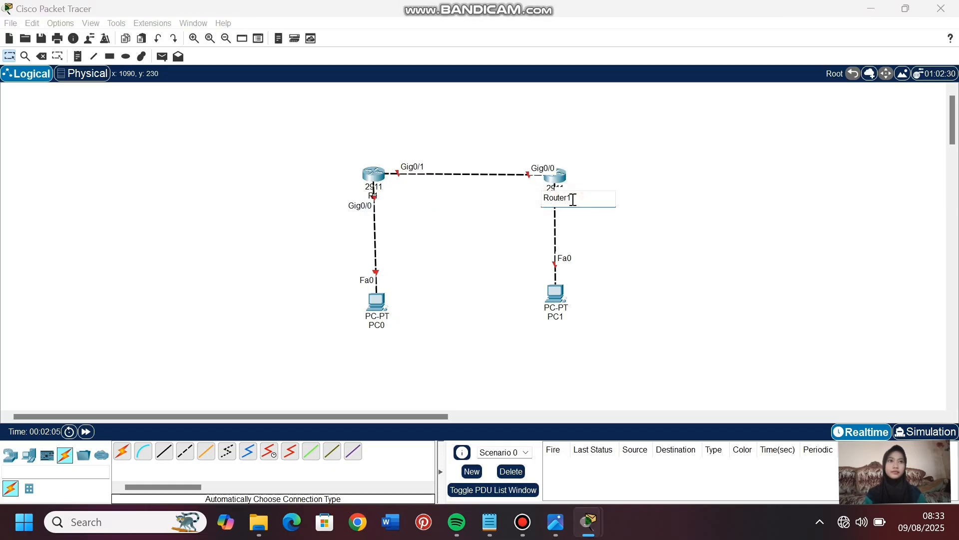
{"action": "key", "text": "BackSpace"}
{"action": "key", "text": "BackSpace"}
{"action": "key", "text": "BackSpace"}
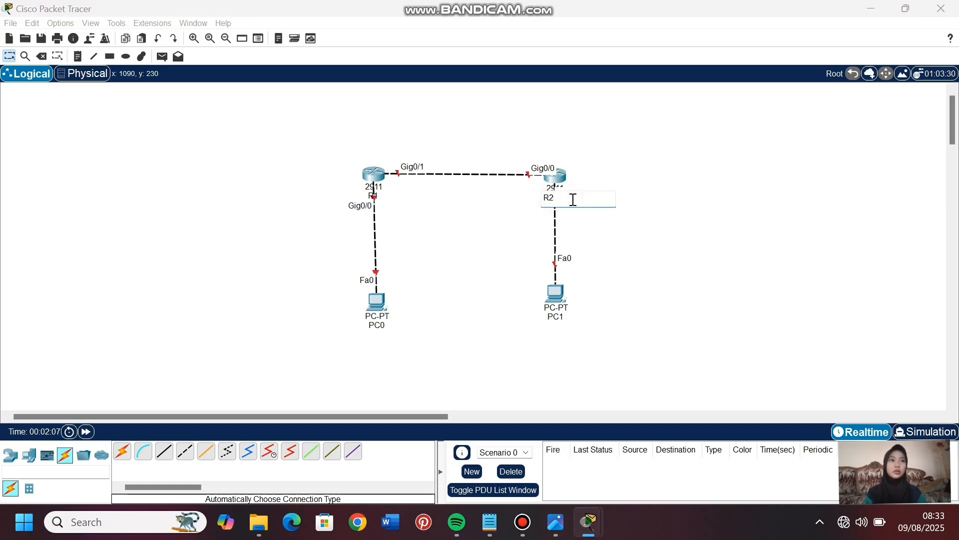
{"action": "type", "text": "2"}
- Rename the PC under R2 as PC2 and the PC under R1 as PC1
{"action": "left_click", "coordinate": [384, 326]}
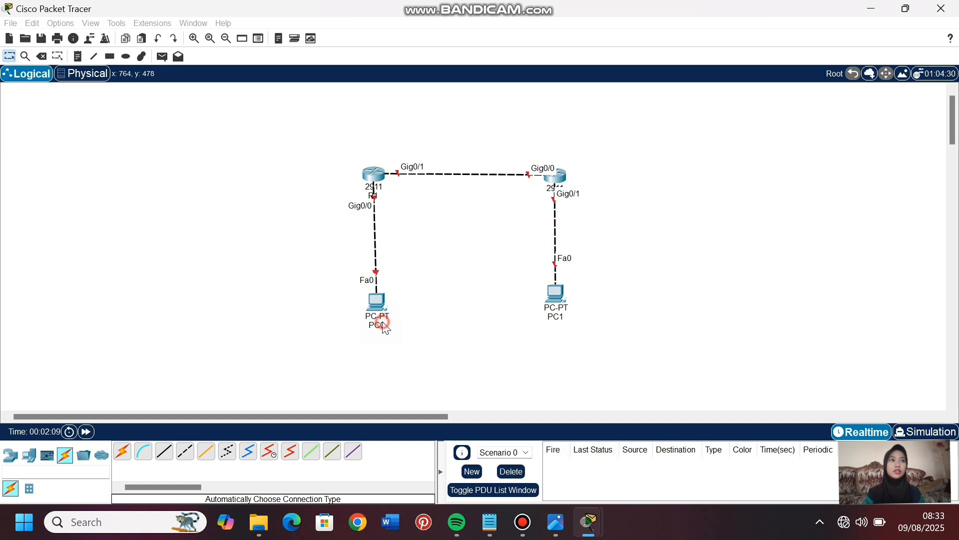
{"action": "left_click", "coordinate": [560, 316]}
{"action": "key", "text": "BackSpace"}
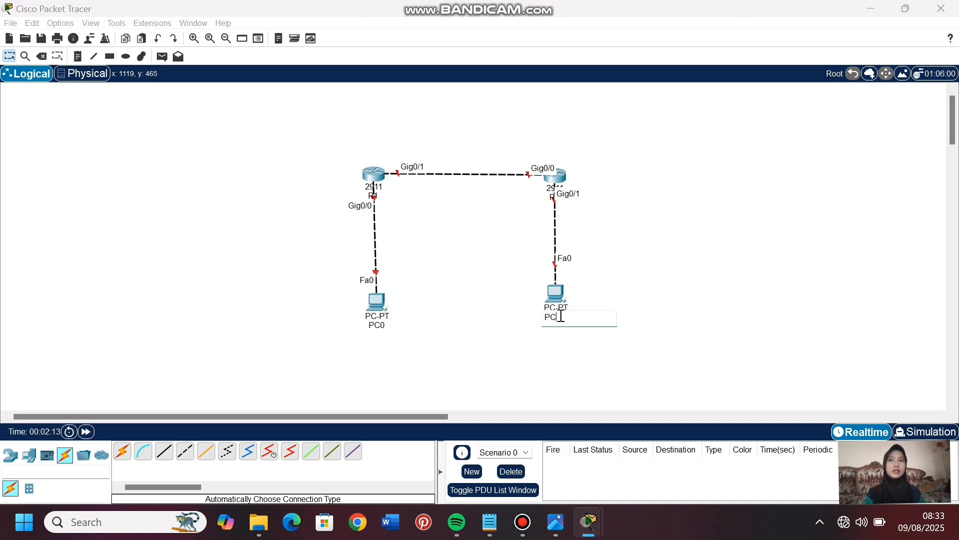
{"action": "left_click", "coordinate": [390, 326]}
{"action": "key", "text": "BackSpace"}
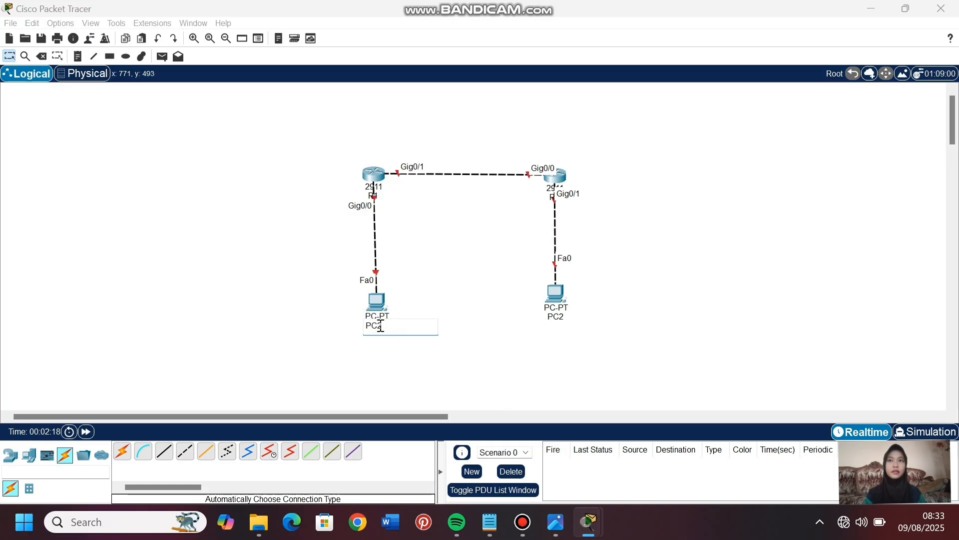
{"action": "type", "text": "1"}
{"action": "left_click", "coordinate": [398, 342]}
- Place a note reading 192.168.1.10/24 below PC1
{"action": "left_click", "coordinate": [351, 347]}
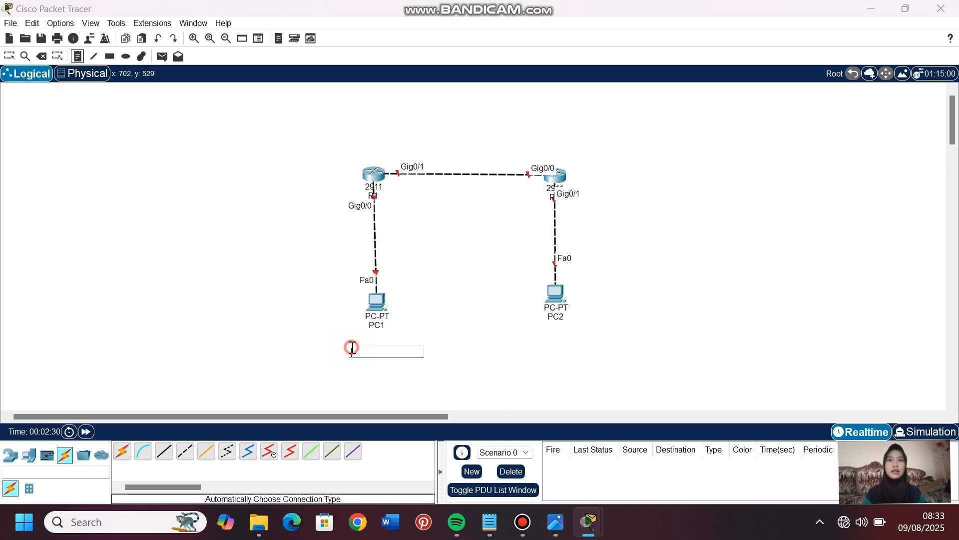
{"action": "type", "text": "192.1"}
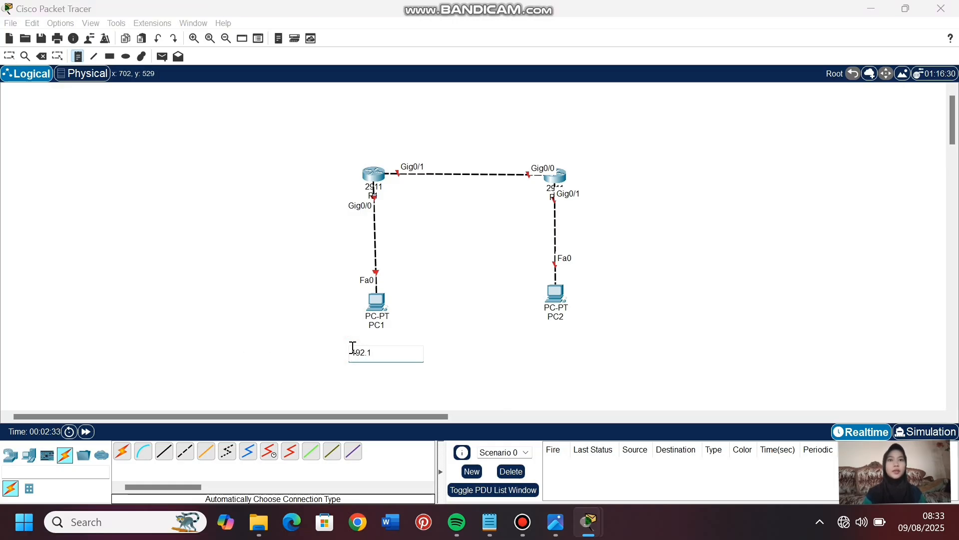
{"action": "type", "text": "68.1.10/24"}
- Place a note reading 192.168.2.10/24 below PC2
{"action": "left_click", "coordinate": [547, 343]}
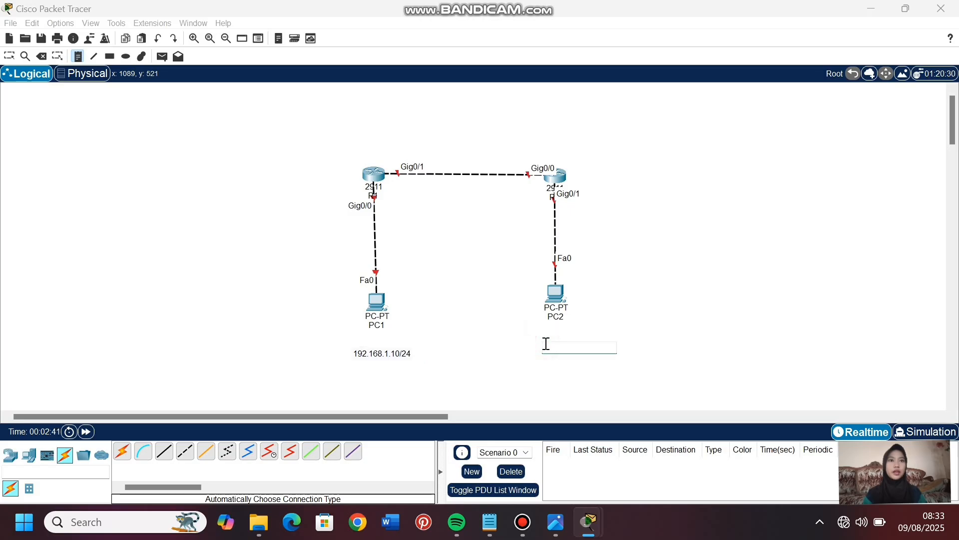
{"action": "type", "text": "192"}
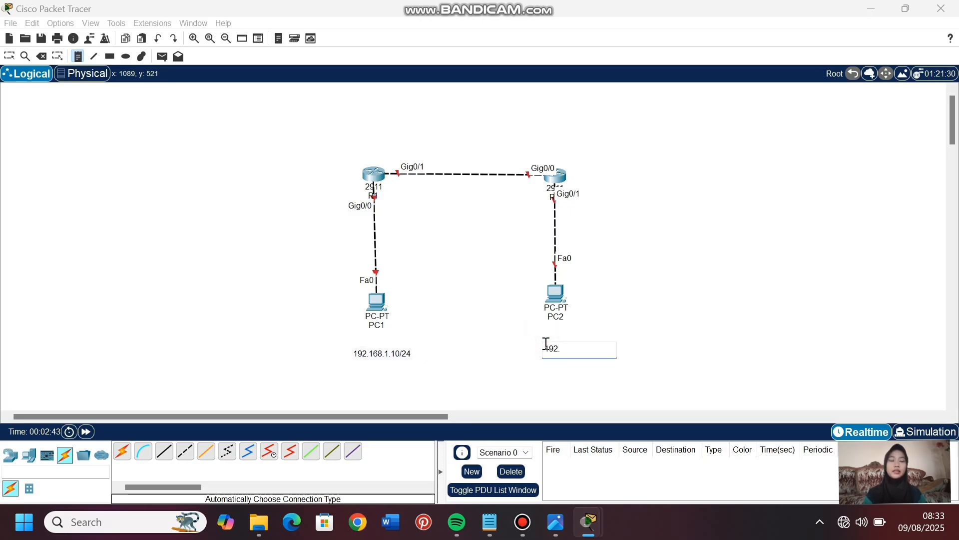
{"action": "type", "text": ".16"}
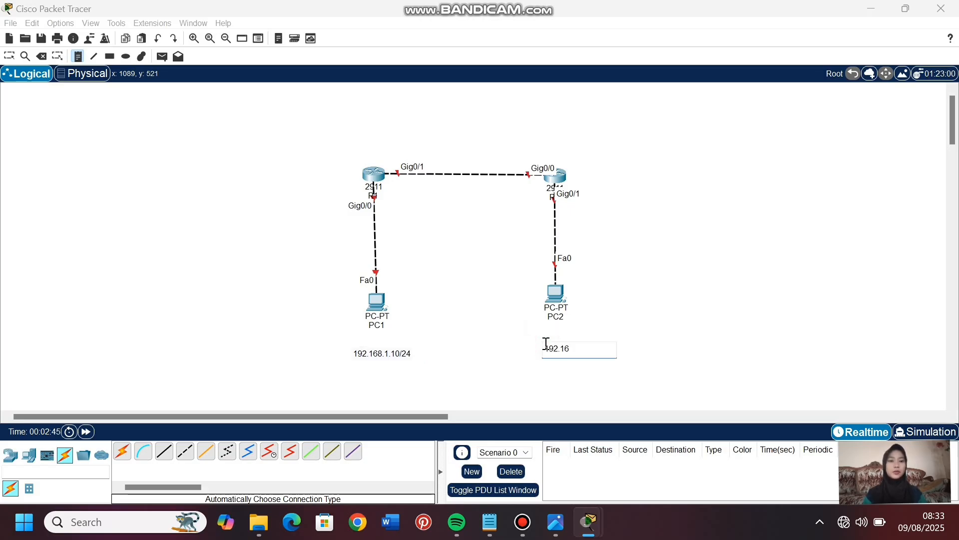
{"action": "type", "text": "8.2.10/24"}
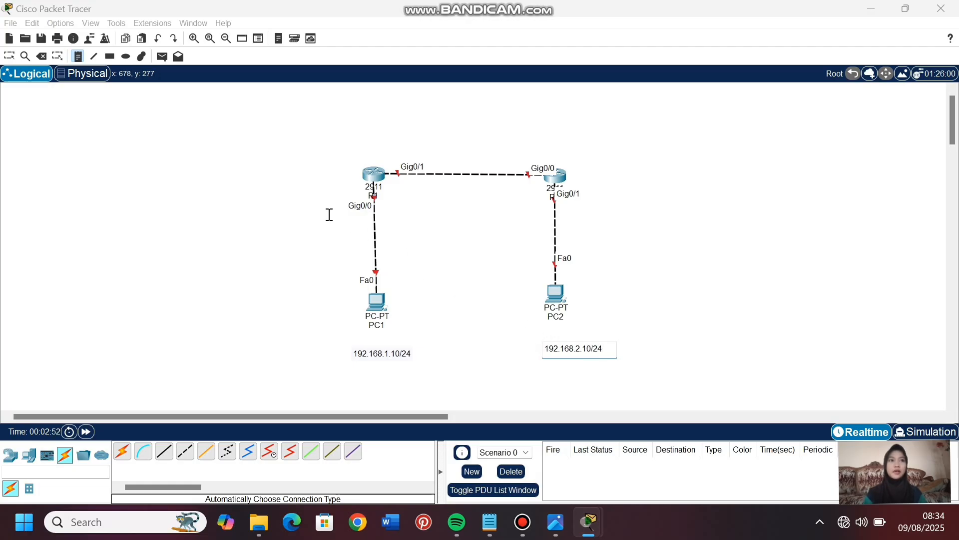
- Add a note reading 192.168.1.1/24 beside R1's Gig0/0 port
{"action": "left_click", "coordinate": [300, 205]}
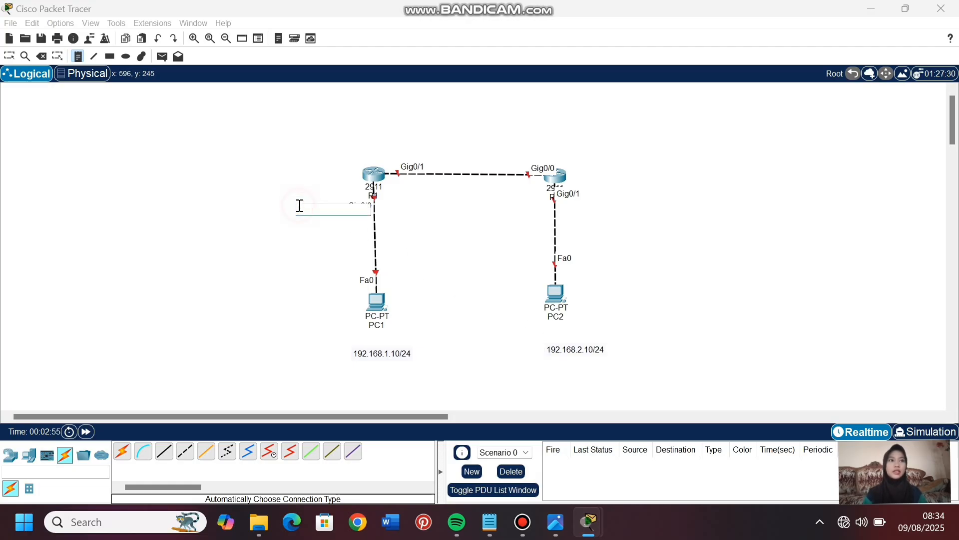
{"action": "type", "text": "192.168"}
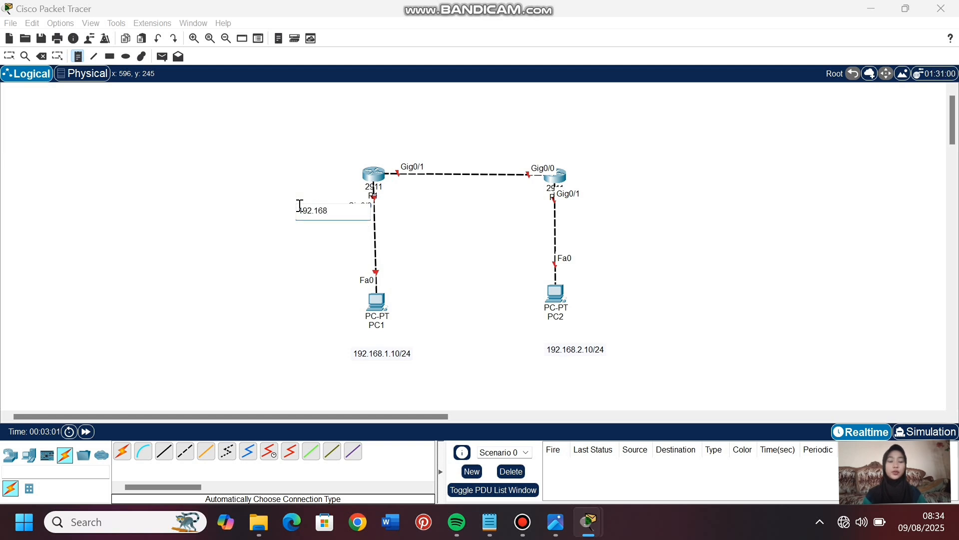
{"action": "type", "text": ".1.1/24"}
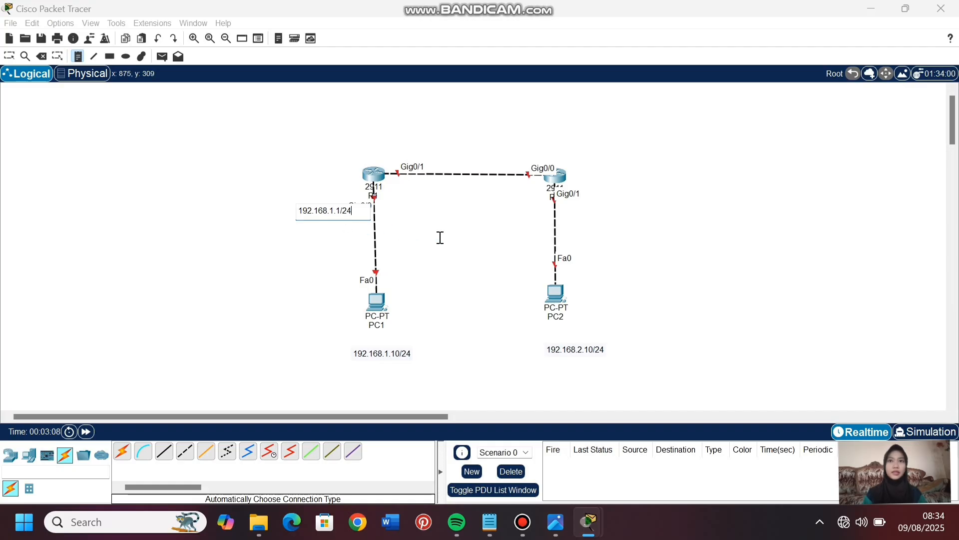
- Add a note reading 192.168.2.1/24 beside R2's Gig0/1 port
{"action": "left_click", "coordinate": [591, 195]}
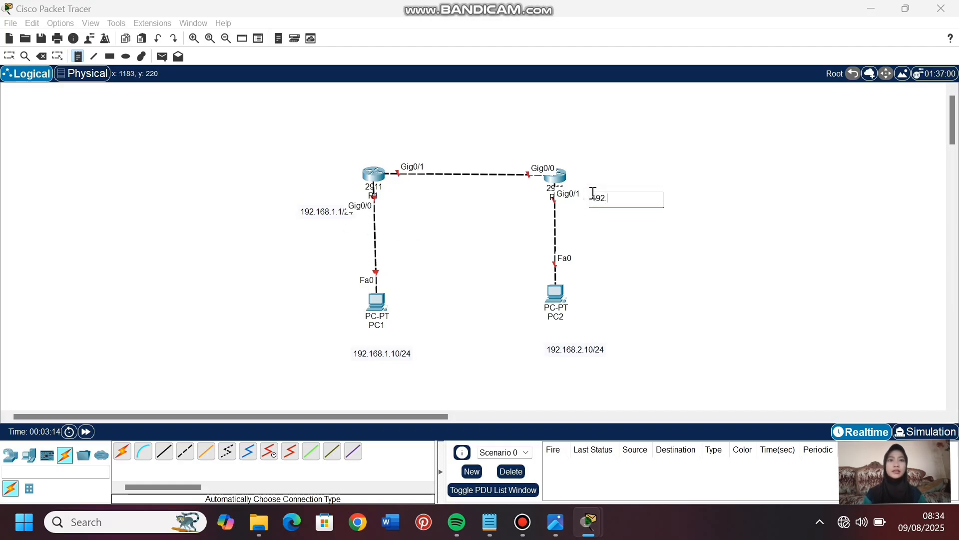
{"action": "type", "text": "192.168.2.1/24"}
- Label the router-to-router link with 10.10.10.1/24 above R1's Gig0/1 and 10.10.10.2/24 above R2's Gig0/0
{"action": "left_click", "coordinate": [387, 144]}
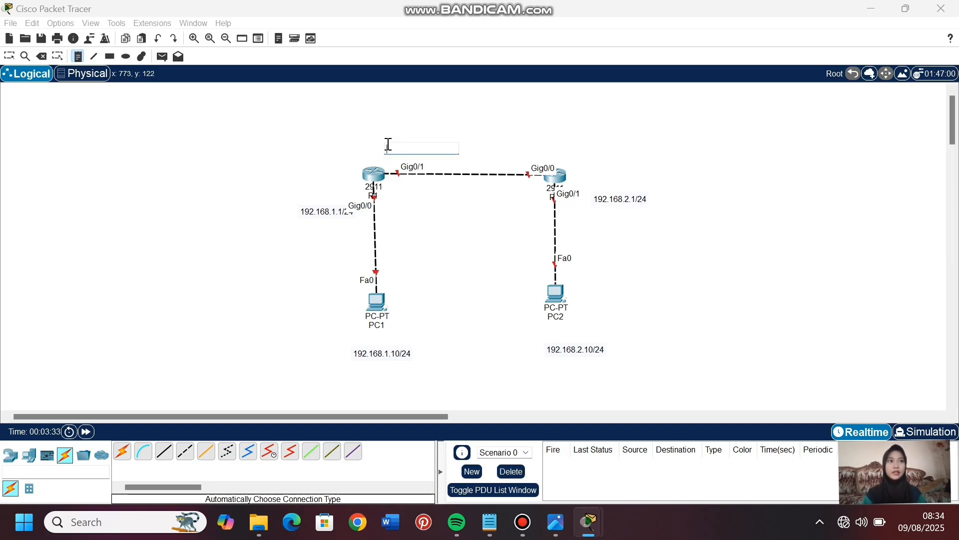
{"action": "type", "text": "10.10.10.1/24"}
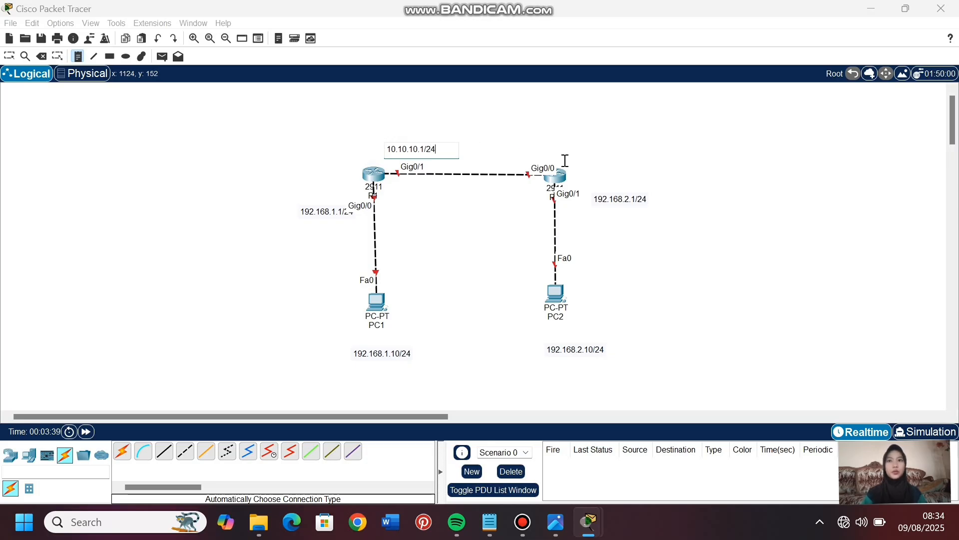
{"action": "left_click", "coordinate": [509, 146]}
{"action": "type", "text": "10.10.10.2/24"}
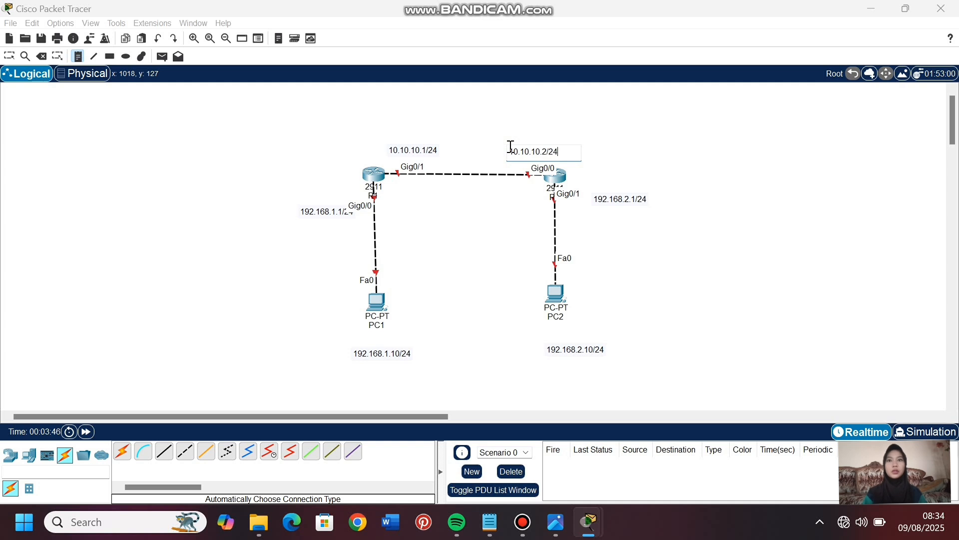
- Reposition the four router address notes clear of the port labels, and nudge PC2 and PC1 slightly
{"action": "left_click", "coordinate": [8, 58]}
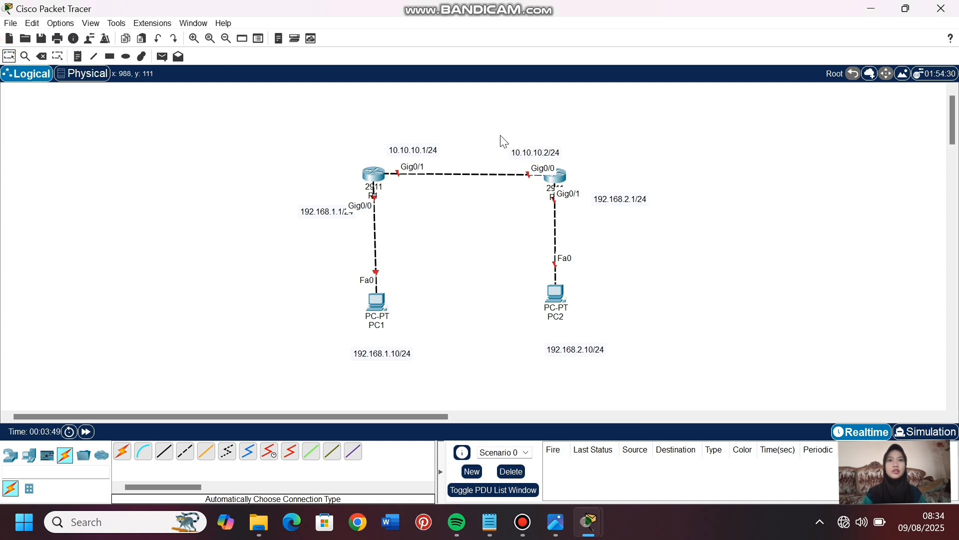
{"action": "left_click_drag", "start_coordinate": [519, 152], "coordinate": [531, 153]}
{"action": "left_click_drag", "start_coordinate": [424, 150], "coordinate": [408, 151]}
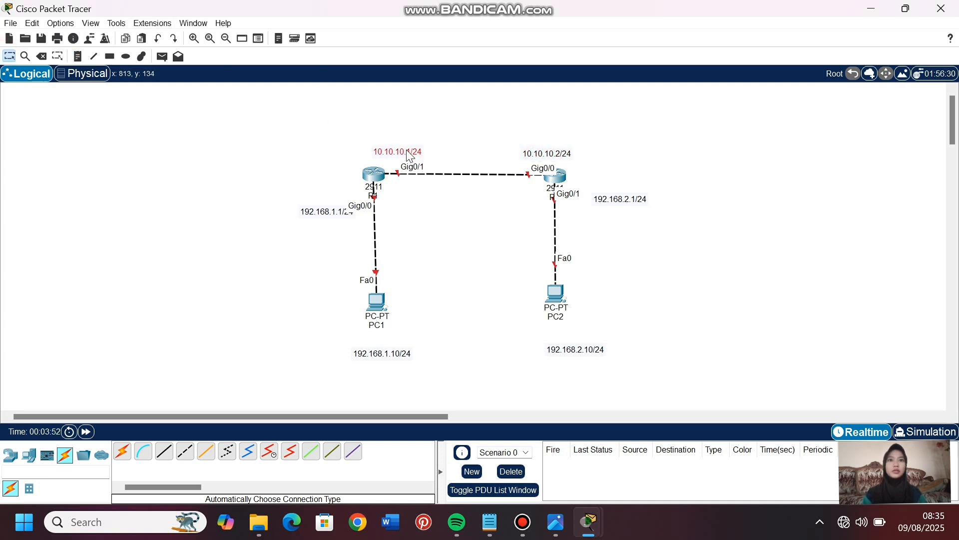
{"action": "left_click_drag", "start_coordinate": [331, 212], "coordinate": [320, 203]}
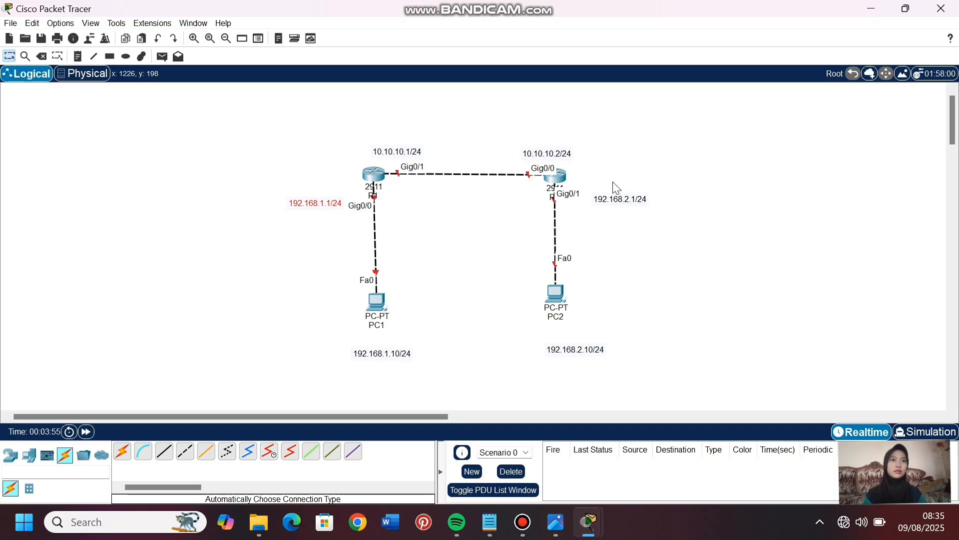
{"action": "left_click_drag", "start_coordinate": [617, 201], "coordinate": [612, 196]}
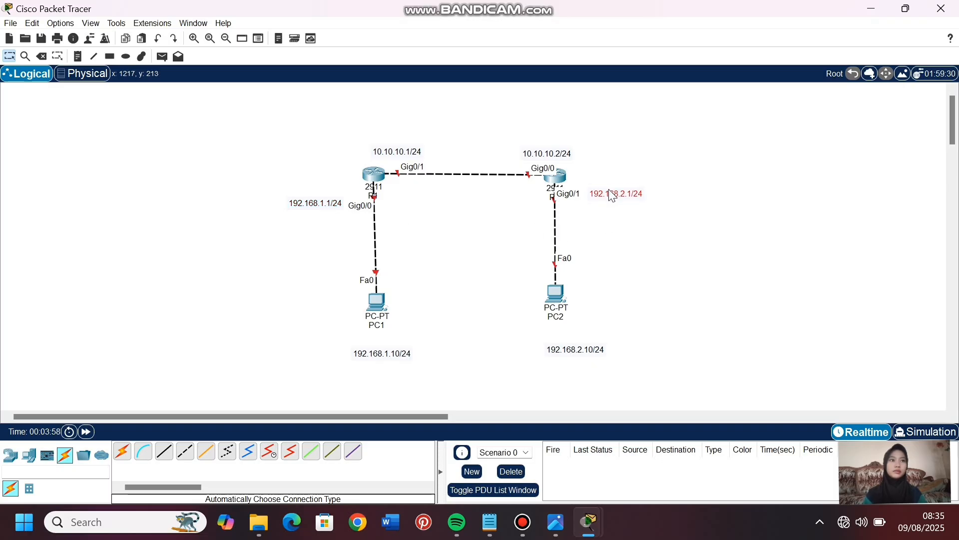
{"action": "left_click", "coordinate": [640, 289]}
{"action": "left_click_drag", "start_coordinate": [558, 299], "coordinate": [564, 299]}
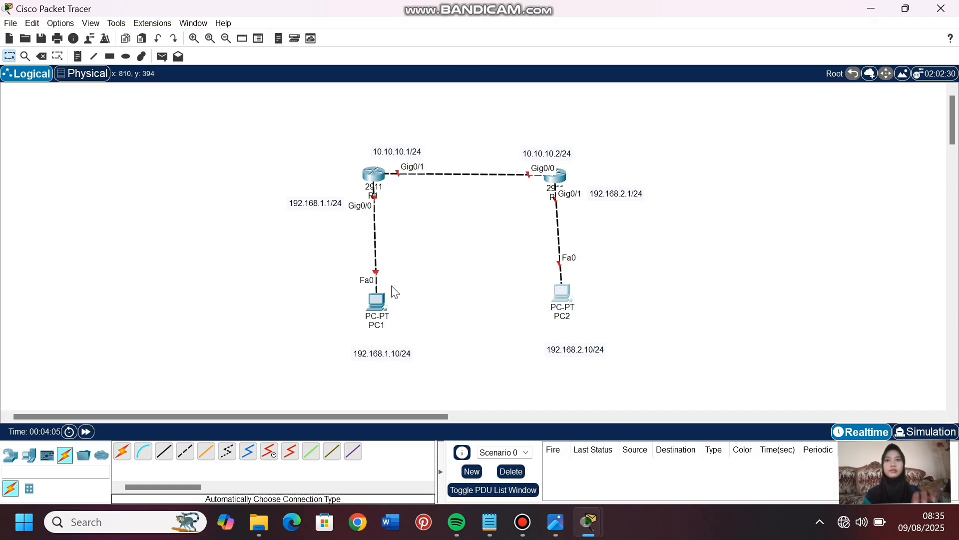
{"action": "left_click_drag", "start_coordinate": [378, 297], "coordinate": [378, 295]}
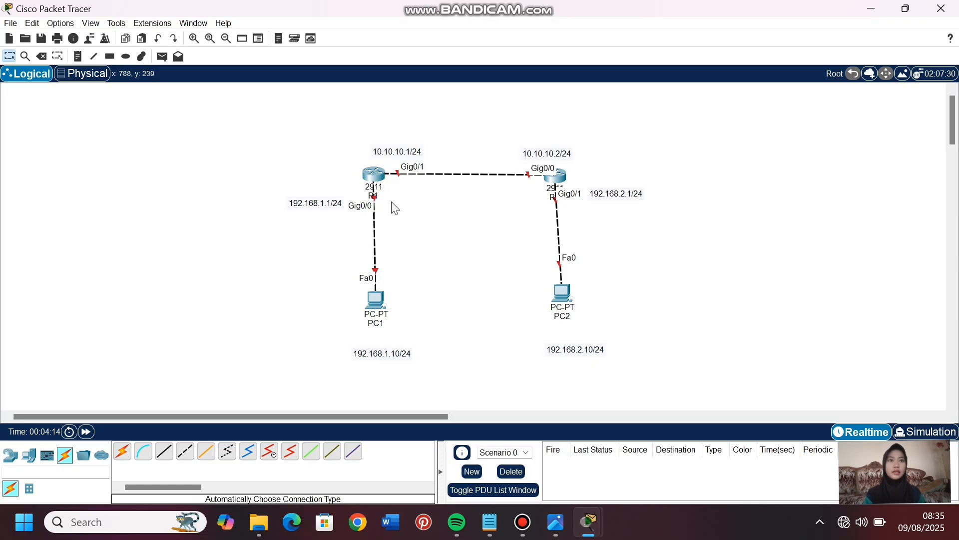
- Open R1's command line and answer no to the initial configuration dialog
{"action": "left_click", "coordinate": [374, 176]}
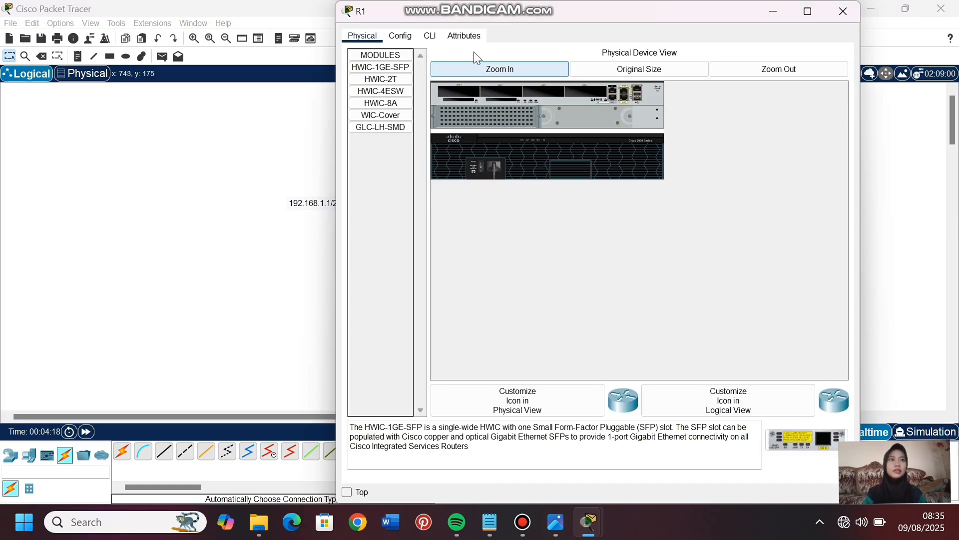
{"action": "left_click", "coordinate": [432, 37]}
{"action": "type", "text": "no"}
{"action": "key", "text": "Return"}
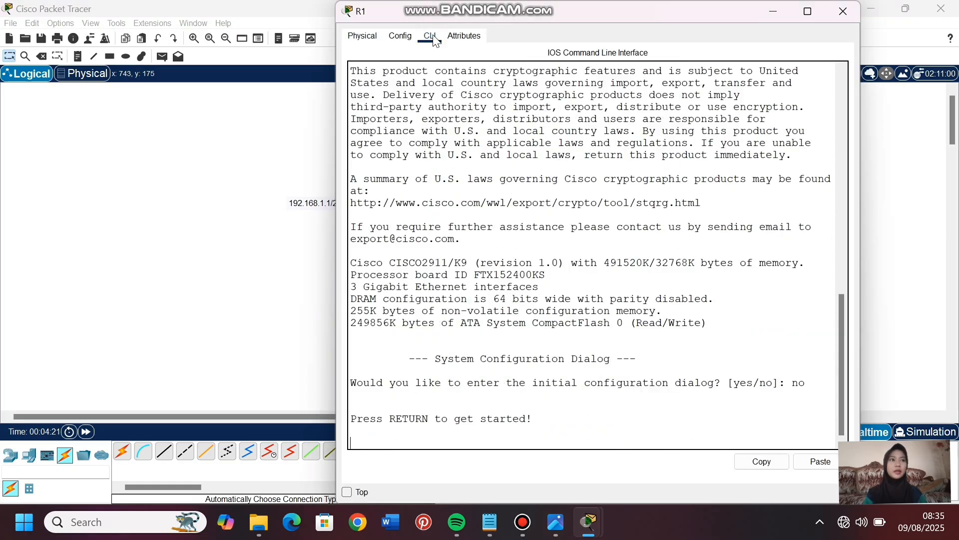
{"action": "key", "text": "Return"}
- Enter privileged mode on R1 with en and global configuration mode with conf t
{"action": "type", "text": "en"}
{"action": "key", "text": "Return"}
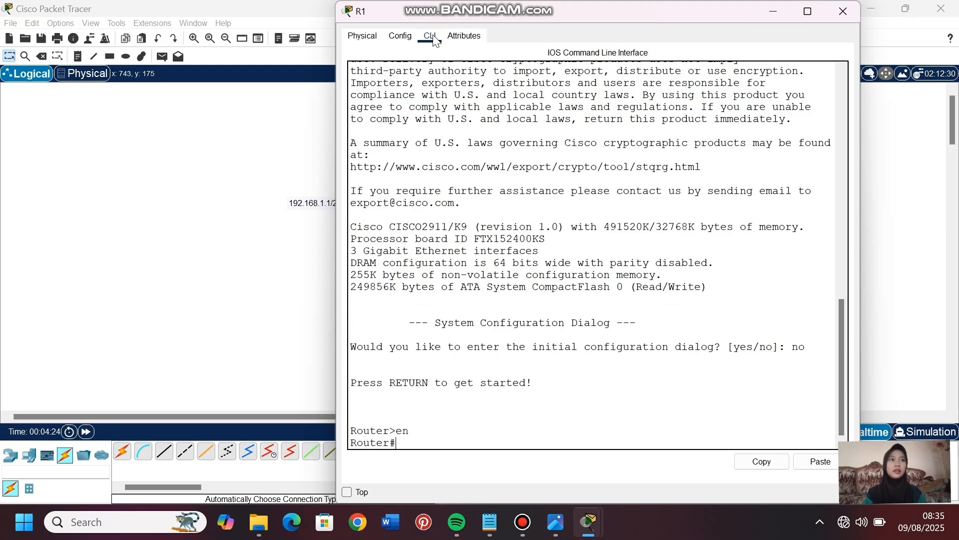
{"action": "type", "text": "conf"}
{"action": "type", "text": " t"}
{"action": "key", "text": "Return"}
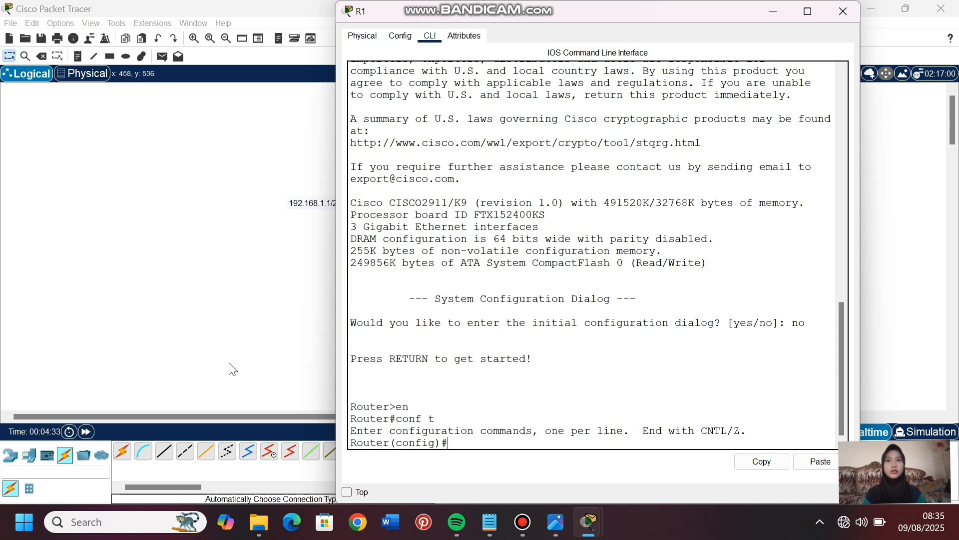
- Select R1's interface range gig0/0-1 in the command line and enable both interfaces with no shutdown
{"action": "left_click_drag", "start_coordinate": [216, 412], "coordinate": [330, 412]}
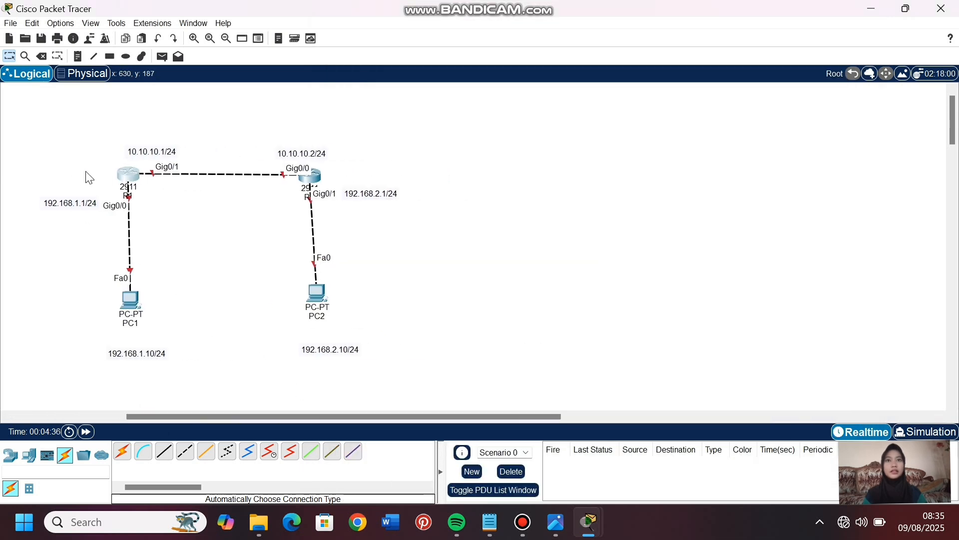
{"action": "left_click", "coordinate": [126, 180]}
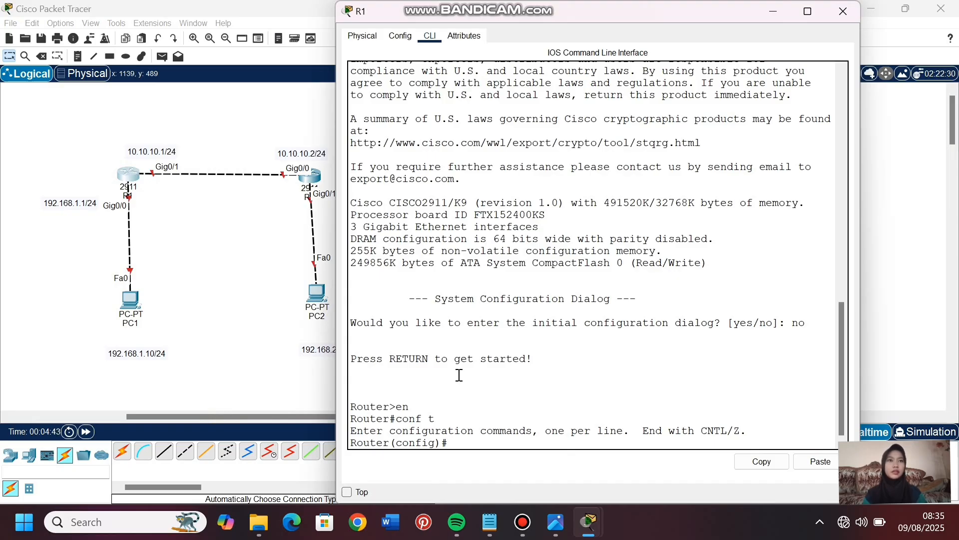
{"action": "type", "text": "int range gig0"}
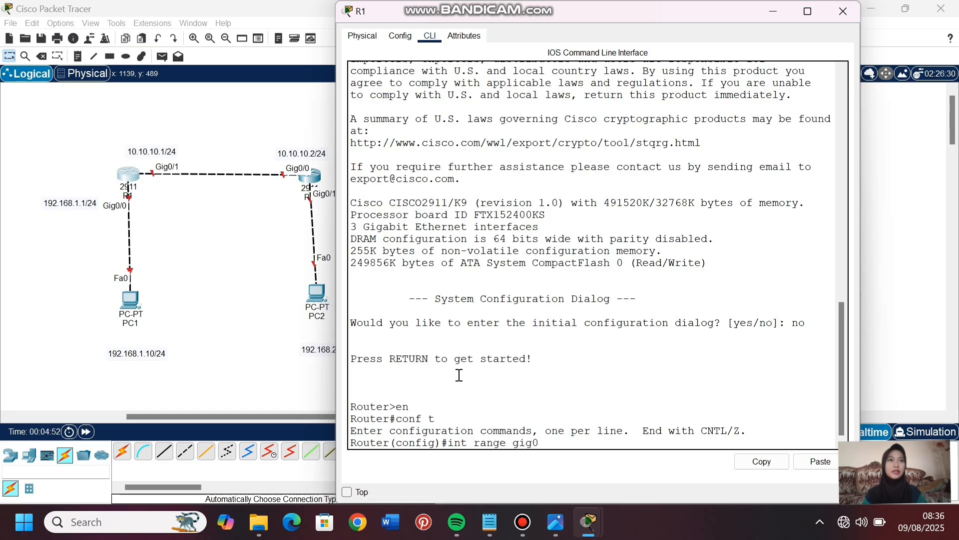
{"action": "type", "text": "/0-1"}
{"action": "key", "text": "Return"}
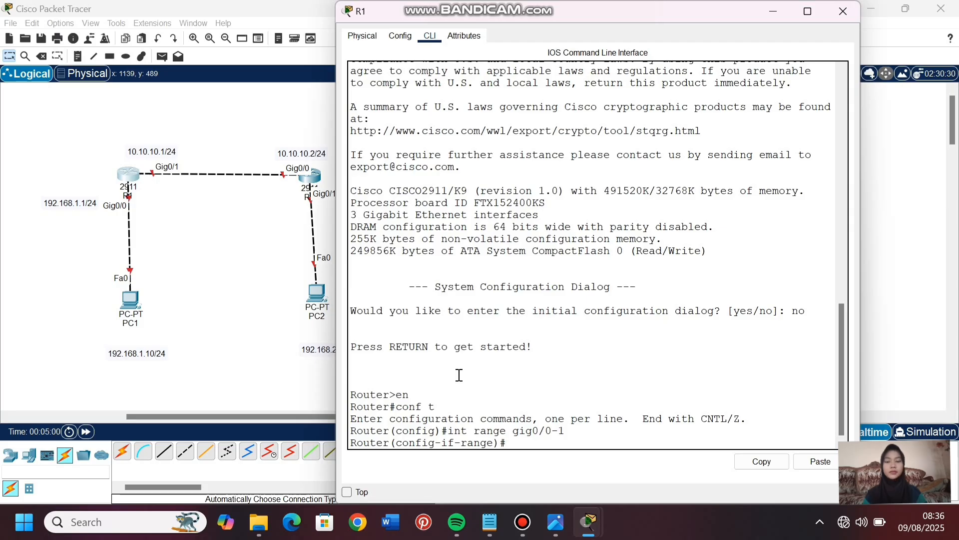
{"action": "type", "text": "no sh"}
{"action": "key", "text": "Tab"}
{"action": "key", "text": "Return"}
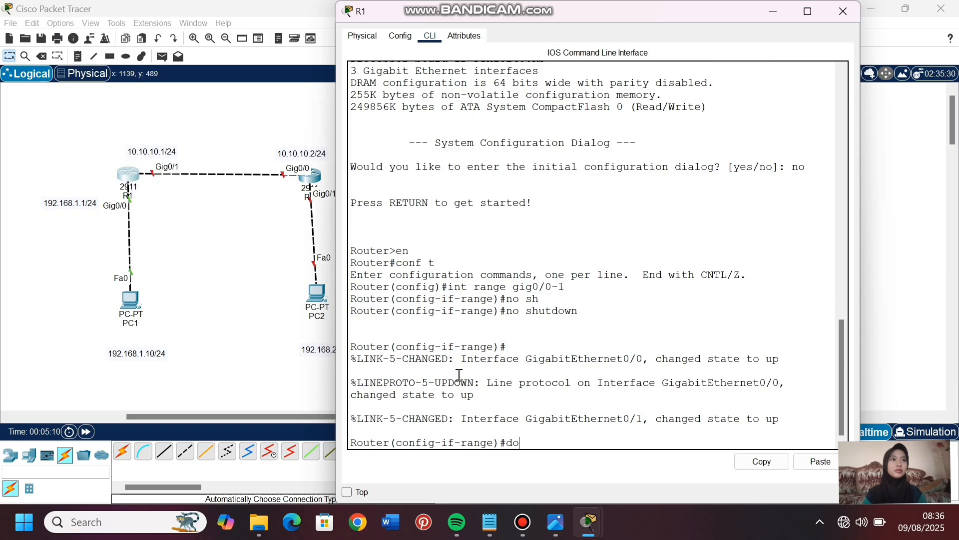
- Check the status and protocol state of R1's interfaces with do show ip int brief
{"action": "type", "text": "do show ip int brief"}
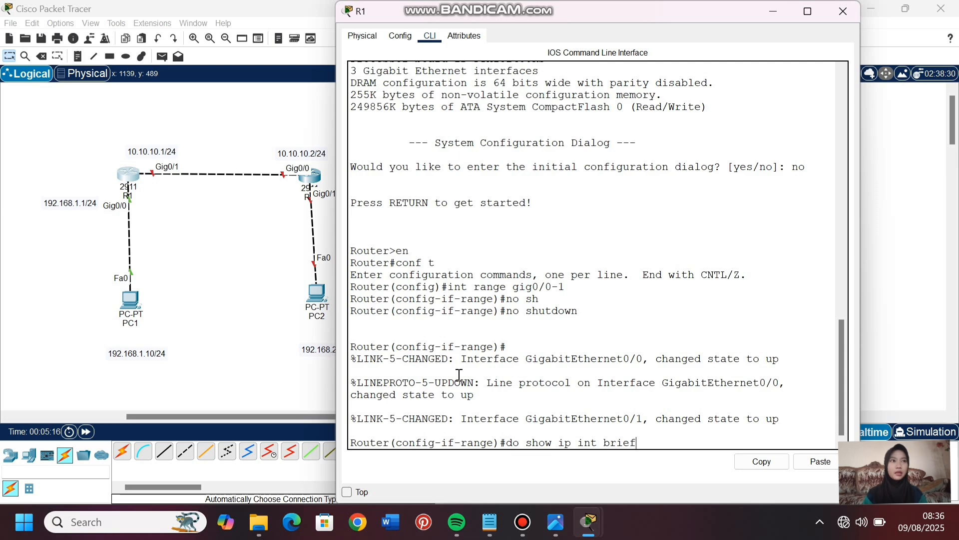
{"action": "key", "text": "Return"}
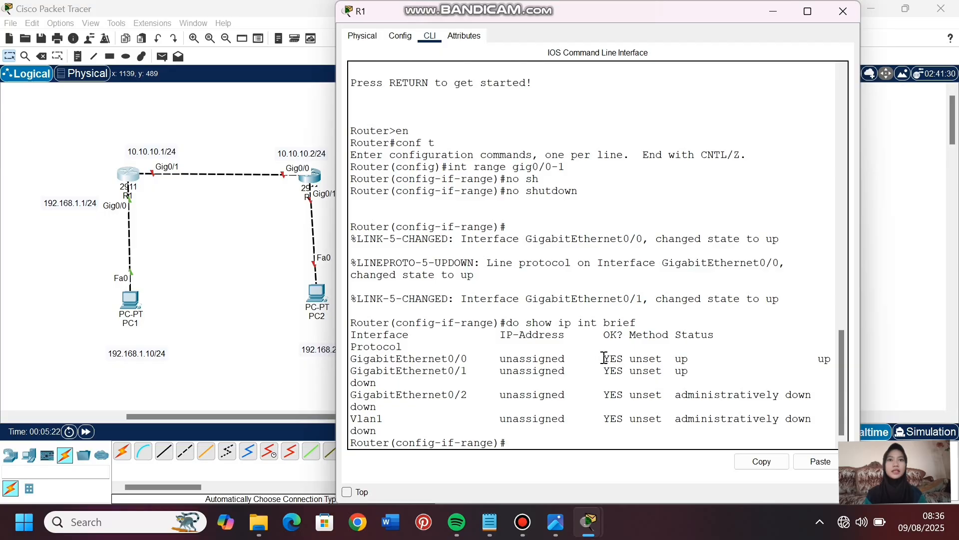
{"action": "left_click_drag", "start_coordinate": [605, 359], "coordinate": [691, 370]}
{"action": "left_click", "coordinate": [582, 365]}
{"action": "left_click_drag", "start_coordinate": [351, 383], "coordinate": [384, 384]}
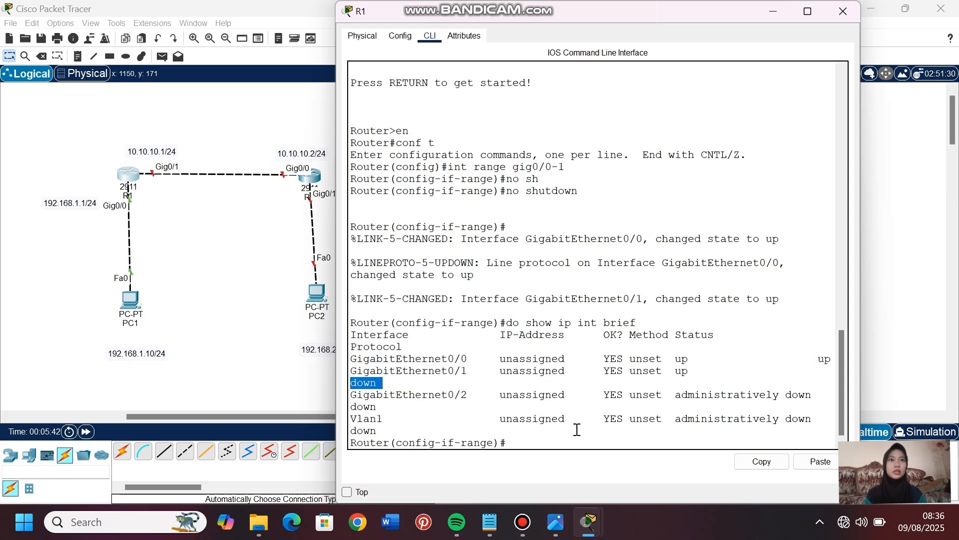
- Assign R1's gig0/0 interface the IP address 192.168.1.1 with mask 255.255.255.0, and exit interface configuration
{"action": "left_click", "coordinate": [533, 439]}
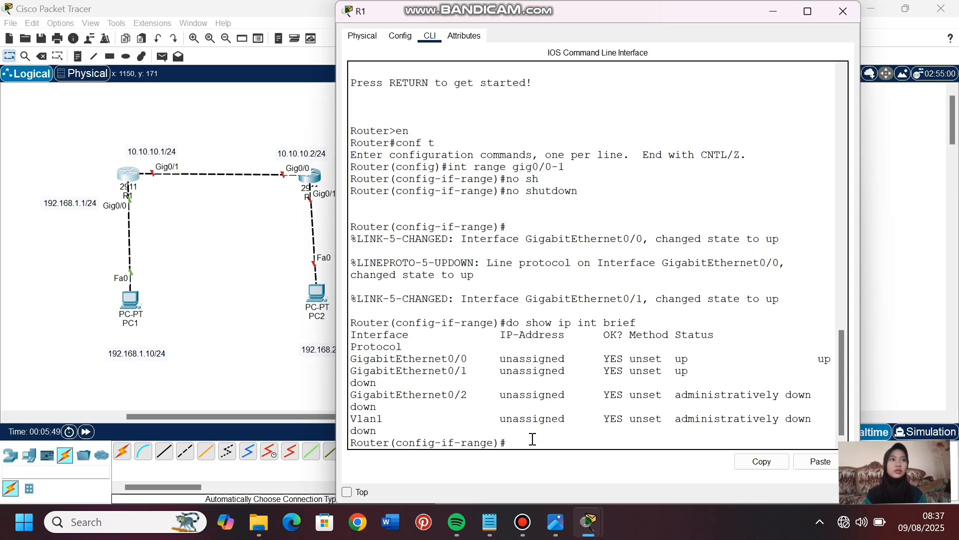
{"action": "type", "text": "int gig"}
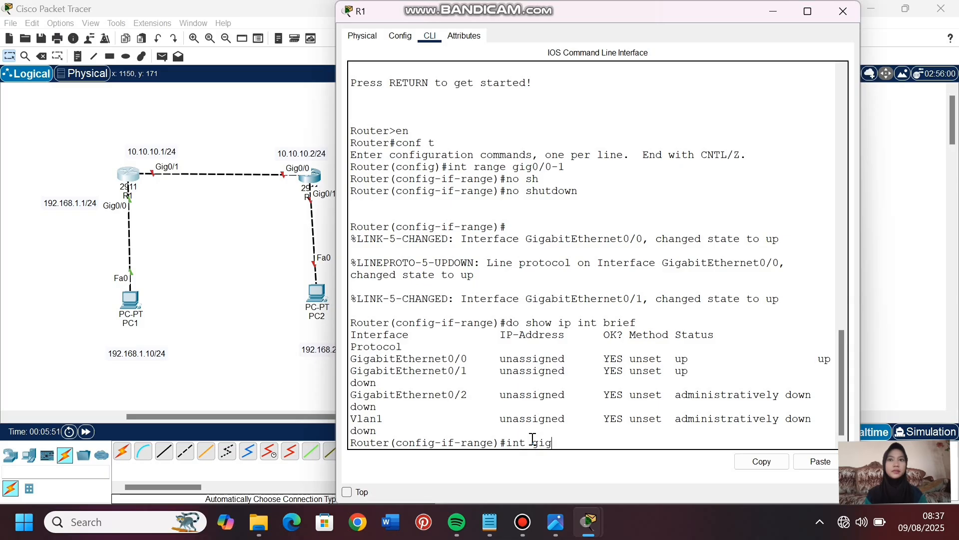
{"action": "type", "text": "-"}
{"action": "key", "text": "BackSpace"}
{"action": "type", "text": "0/0"}
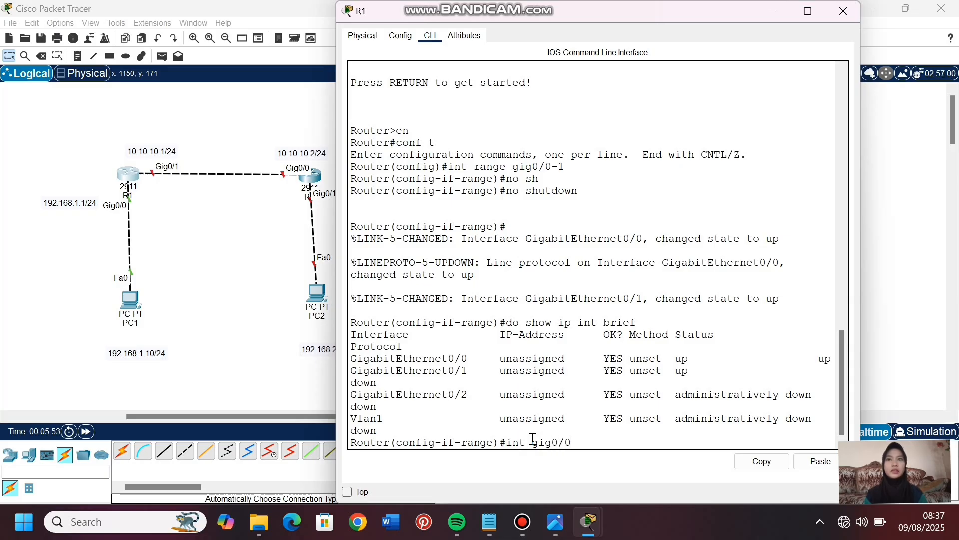
{"action": "key", "text": "Return"}
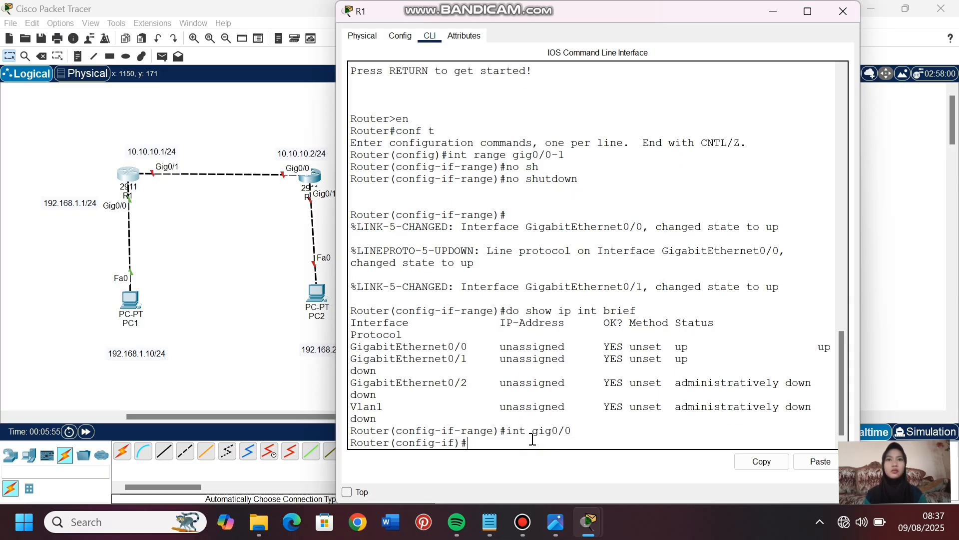
{"action": "type", "text": "ip"}
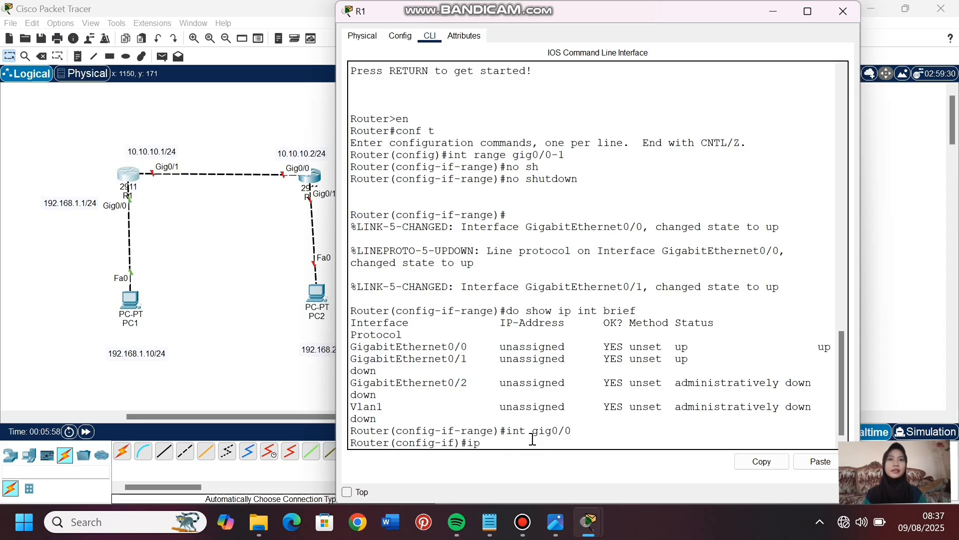
{"action": "type", "text": " add"}
{"action": "key", "text": "Tab"}
{"action": "type", "text": "192.168"}
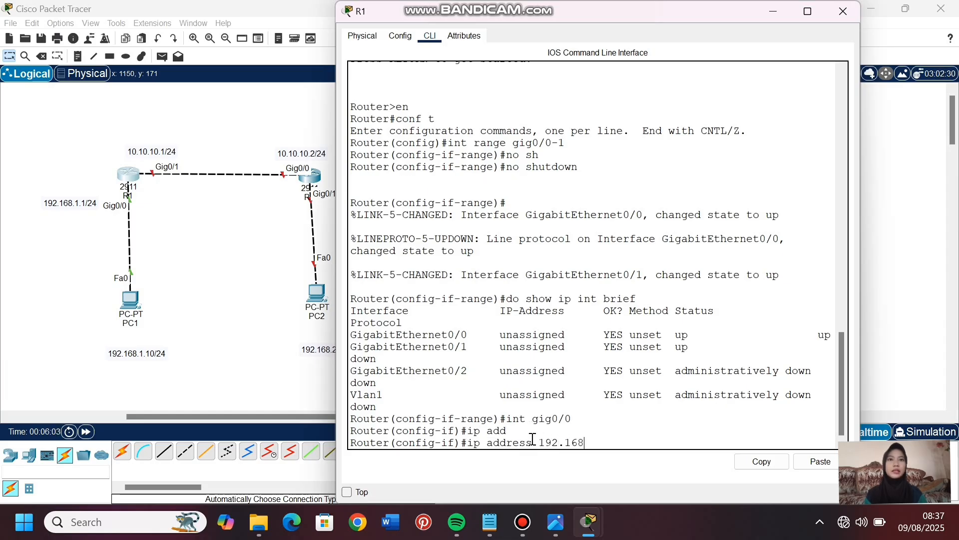
{"action": "type", "text": ".1.1"}
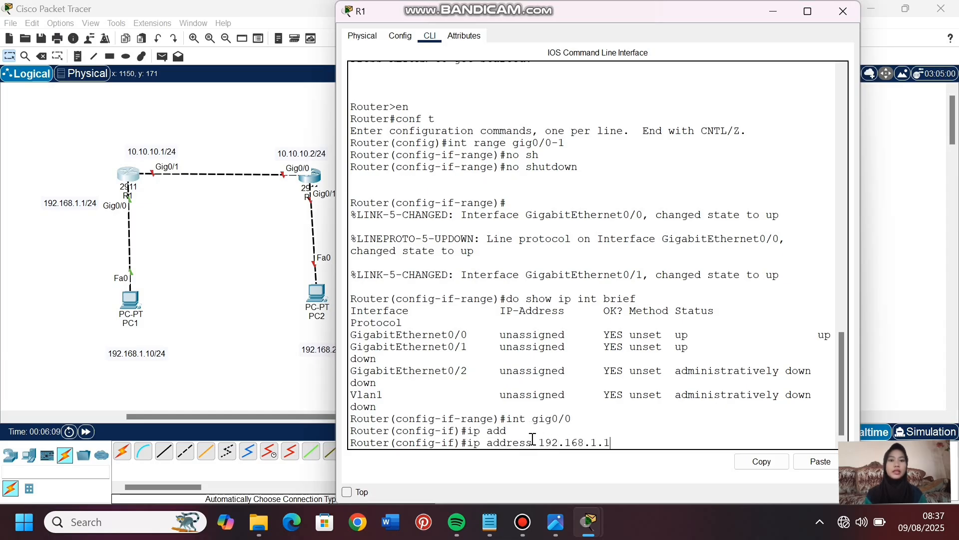
{"action": "type", "text": " 255.255.255.0"}
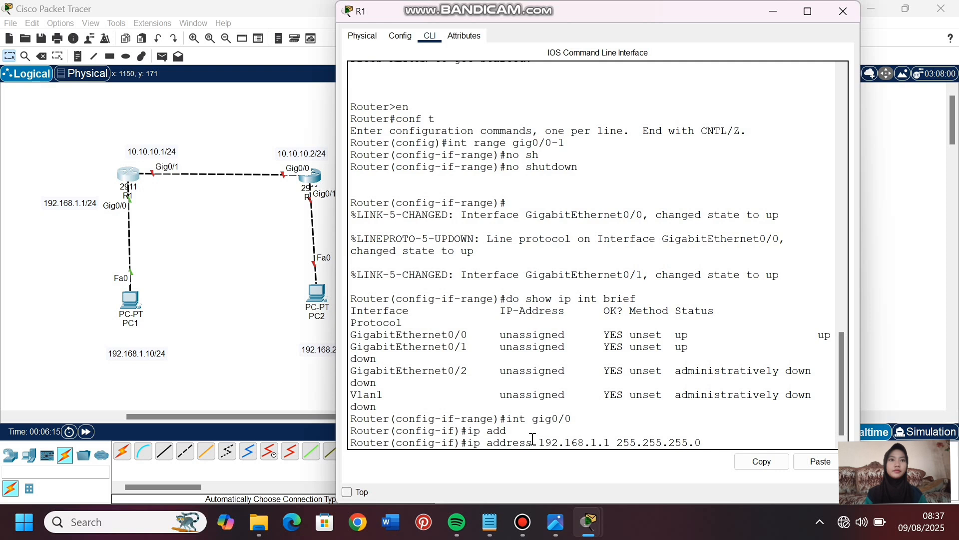
{"action": "key", "text": "Return"}
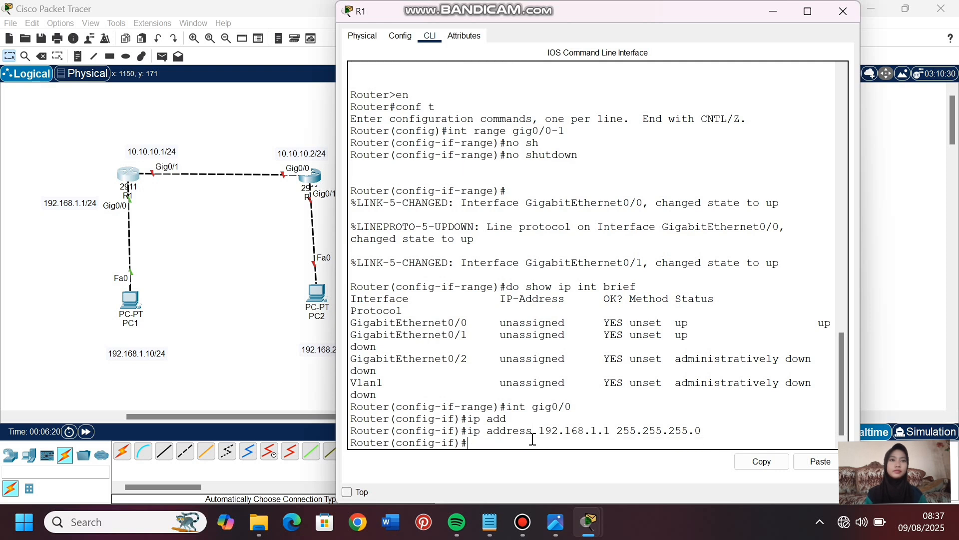
{"action": "type", "text": "ex"}
{"action": "key", "text": "Return"}
- Assign R1's gig0/1 interface the IP address 10.10.10.1 with mask 255.255.255.0, and exit interface configuration
{"action": "type", "text": "int g"}
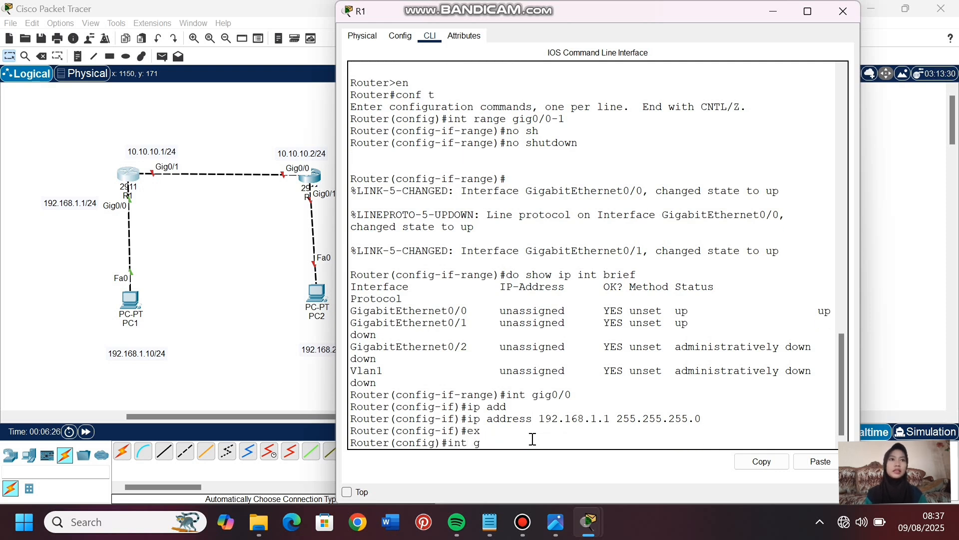
{"action": "type", "text": "ig0/1"}
{"action": "key", "text": "Return"}
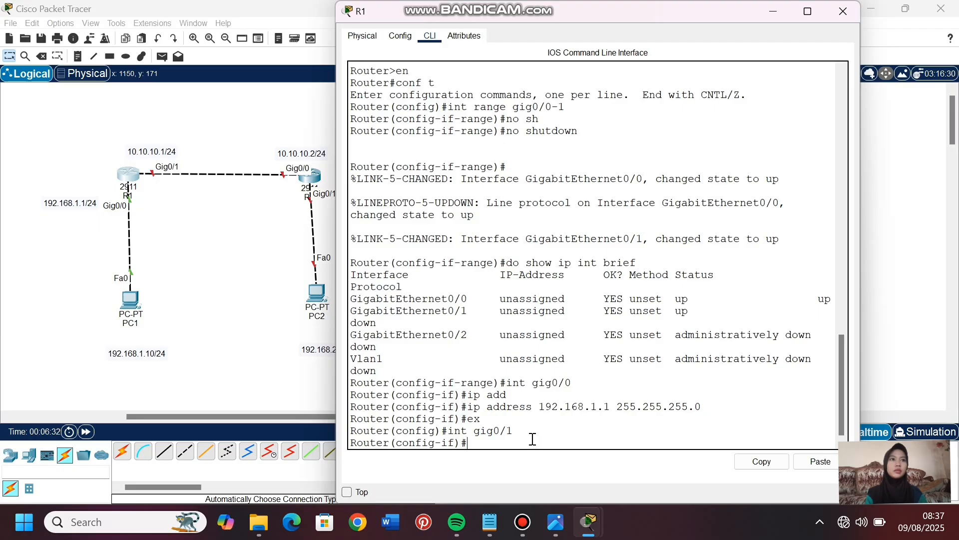
{"action": "type", "text": "ip add"}
{"action": "key", "text": "Tab"}
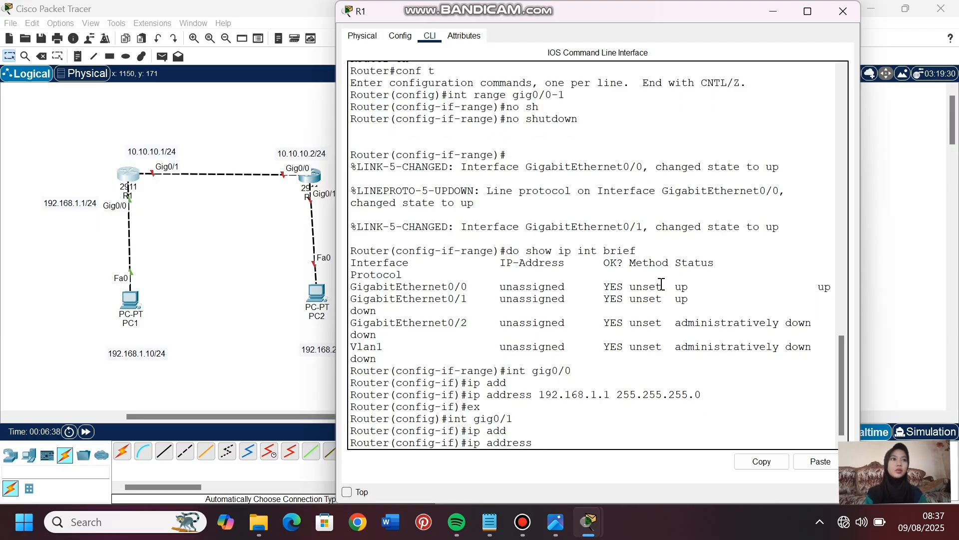
{"action": "type", "text": "10.10.10.1 255.255"}
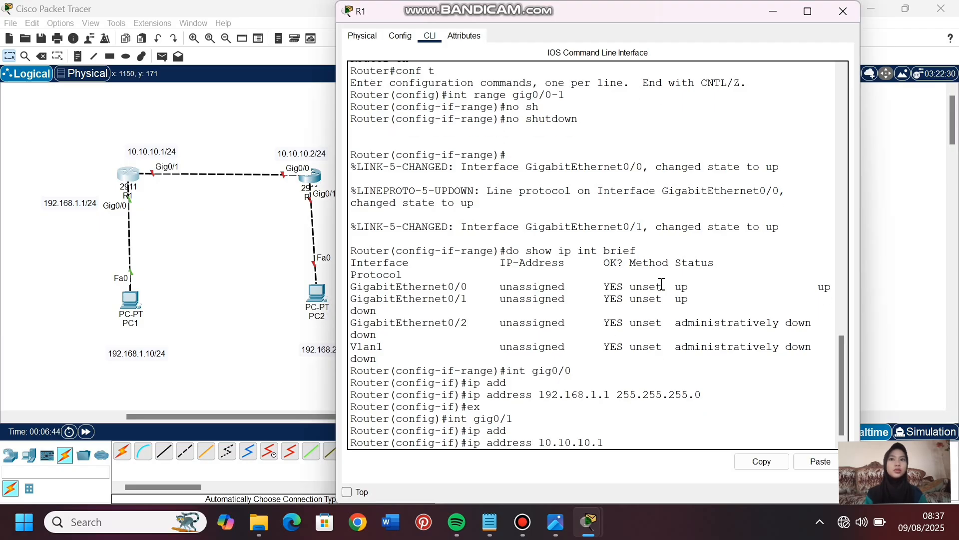
{"action": "type", "text": ".0"}
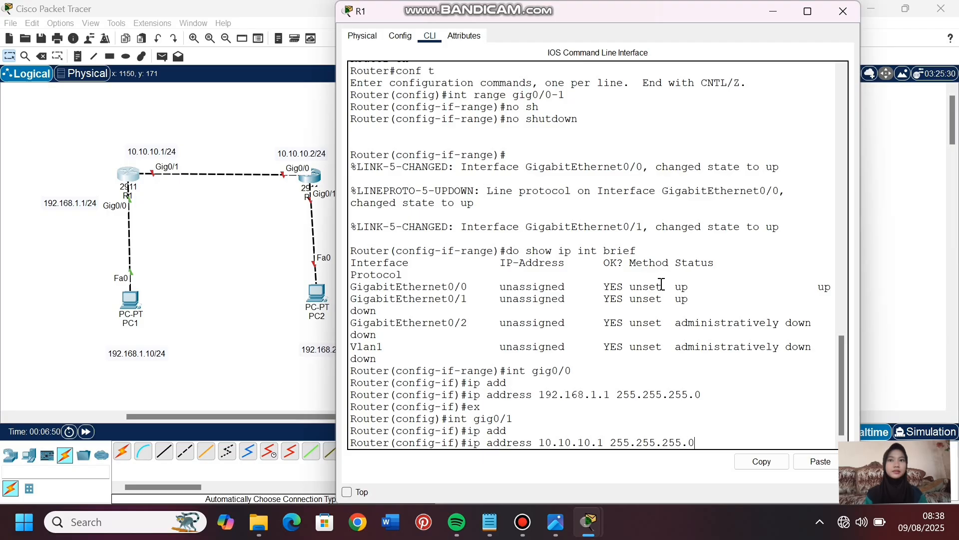
{"action": "key", "text": "Return"}
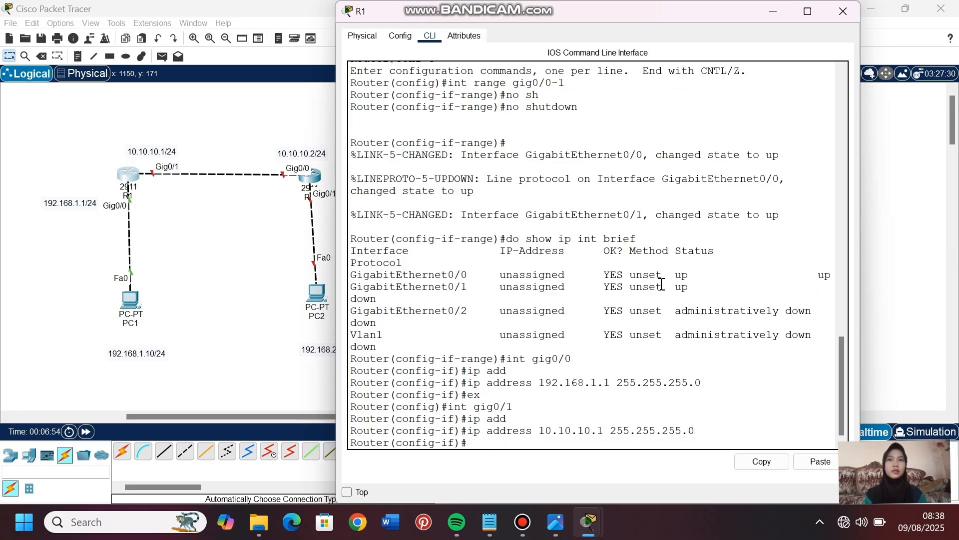
{"action": "type", "text": "ex"}
{"action": "key", "text": "Return"}
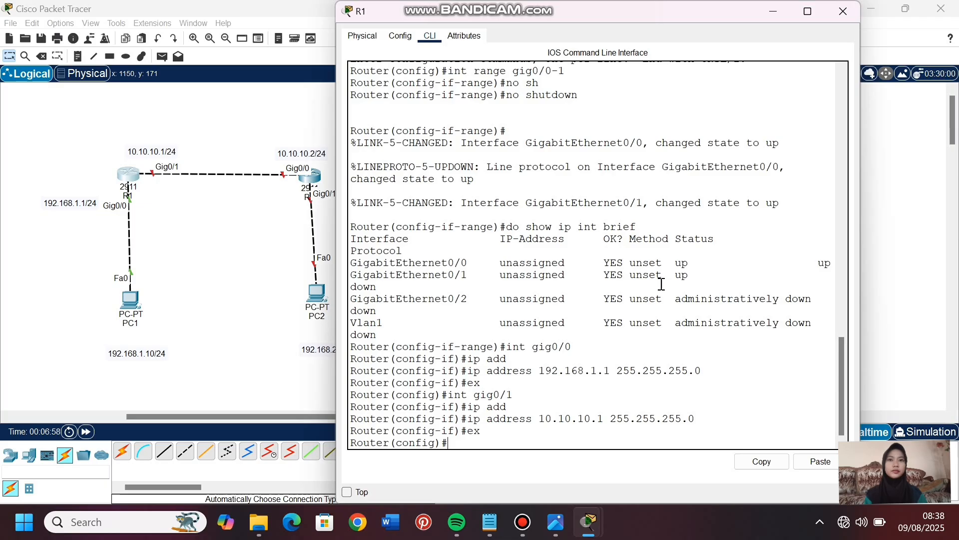
- Display R1's routing table with do show ip route and examine the connected route entries
{"action": "type", "text": "do show "}
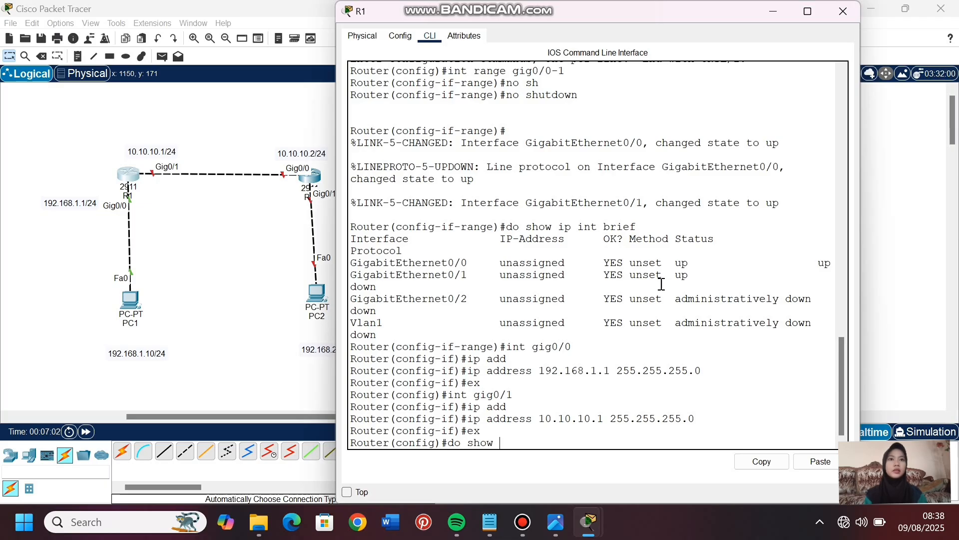
{"action": "type", "text": "ip route"}
{"action": "key", "text": "Return"}
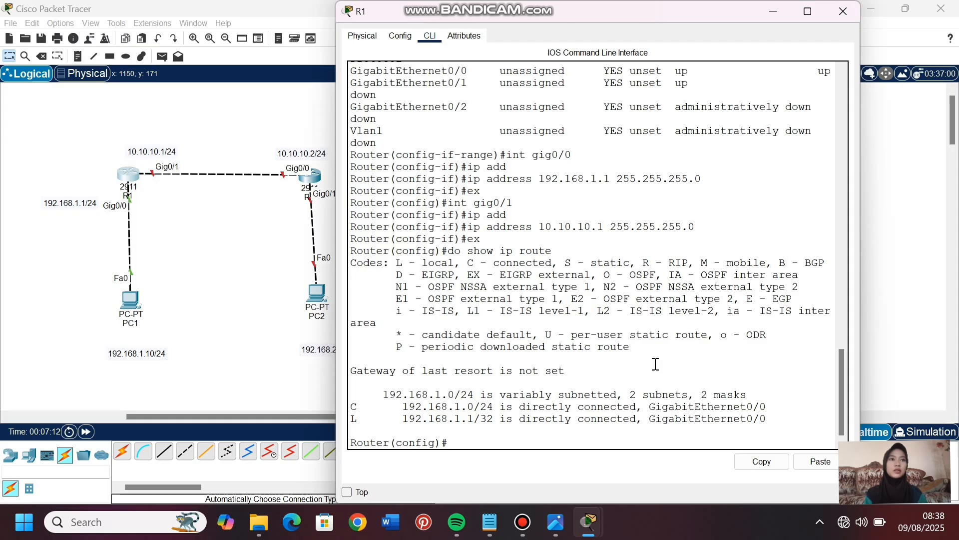
{"action": "left_click_drag", "start_coordinate": [360, 404], "coordinate": [323, 408]}
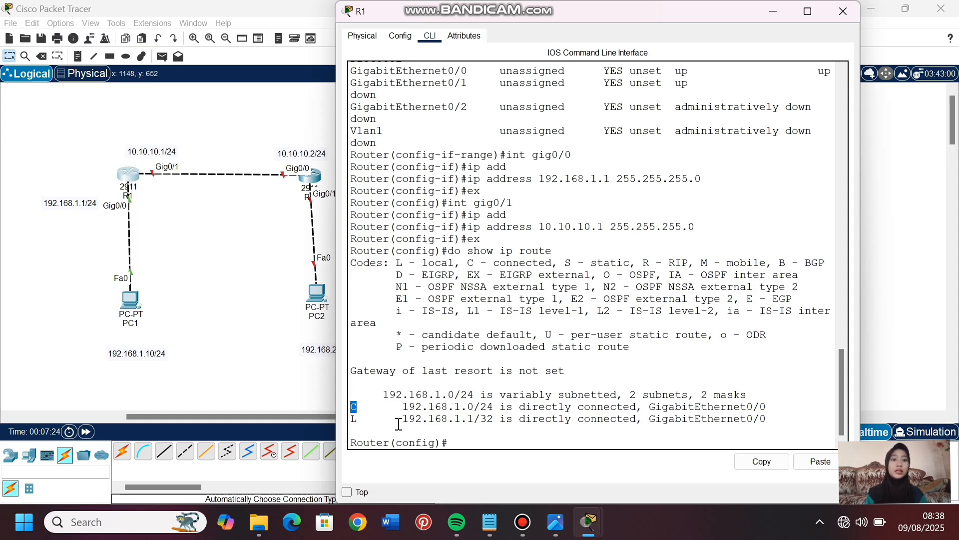
{"action": "left_click", "coordinate": [457, 444]}
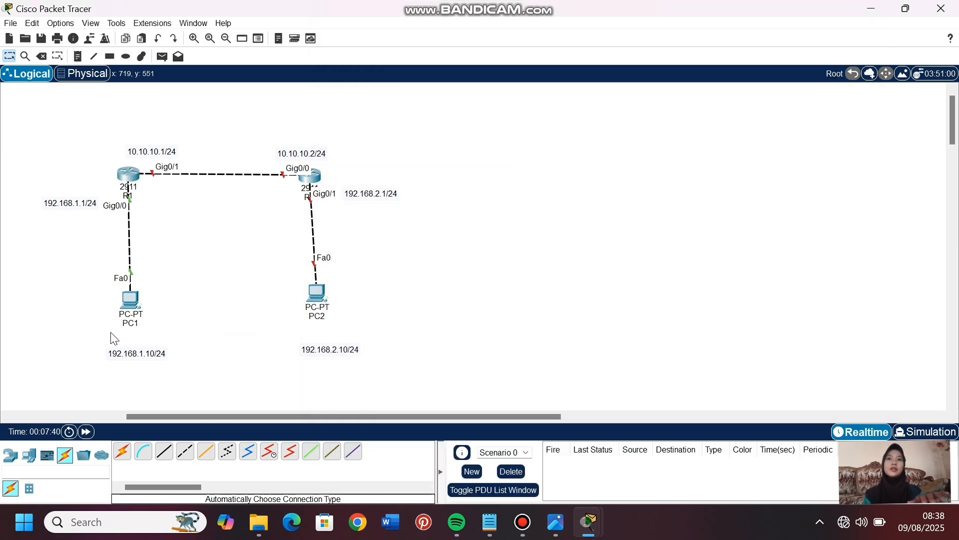
- Set PC1's static IPv4 address to 192.168.1.10 with subnet mask 255.255.255.0
{"action": "left_click", "coordinate": [131, 300]}
{"action": "left_click", "coordinate": [450, 36]}
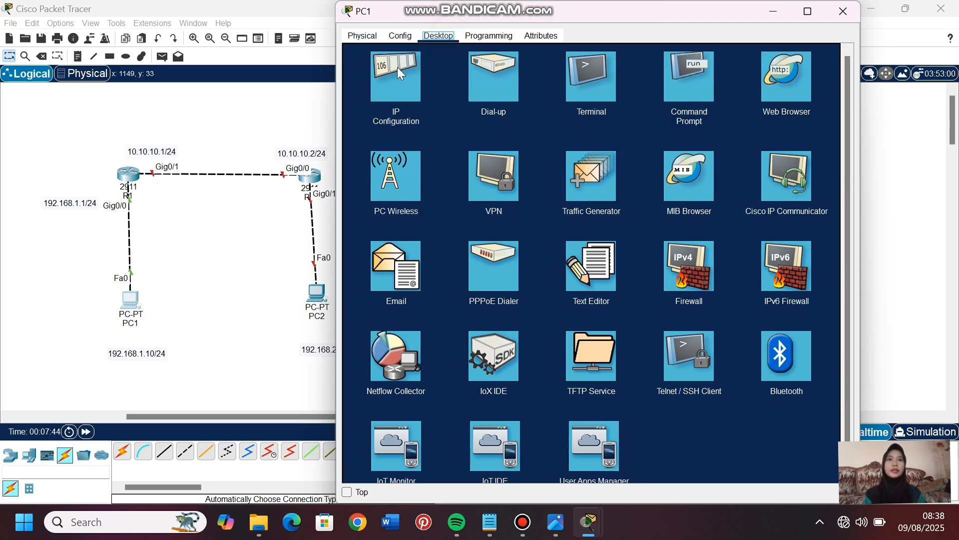
{"action": "left_click", "coordinate": [386, 73]}
{"action": "type", "text": "192"}
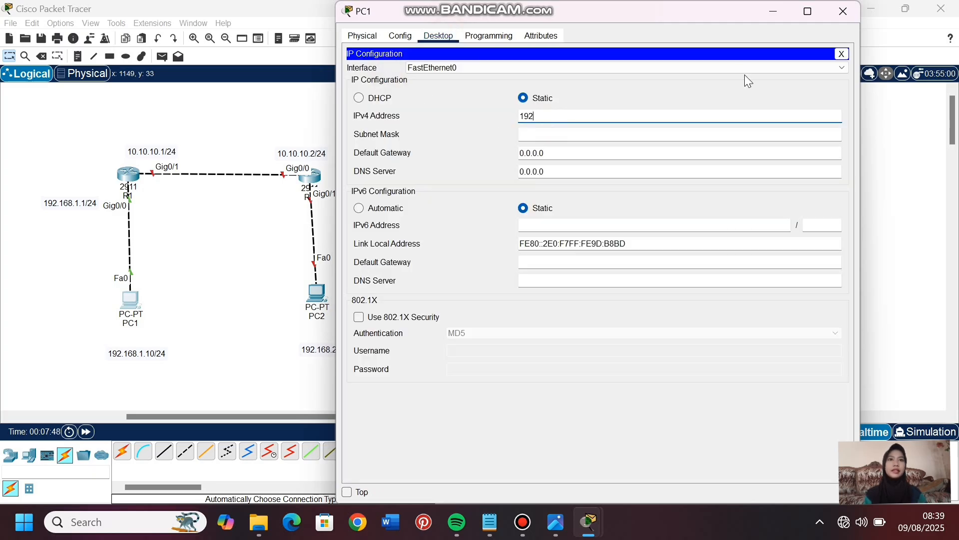
{"action": "type", "text": ".168.1.10"}
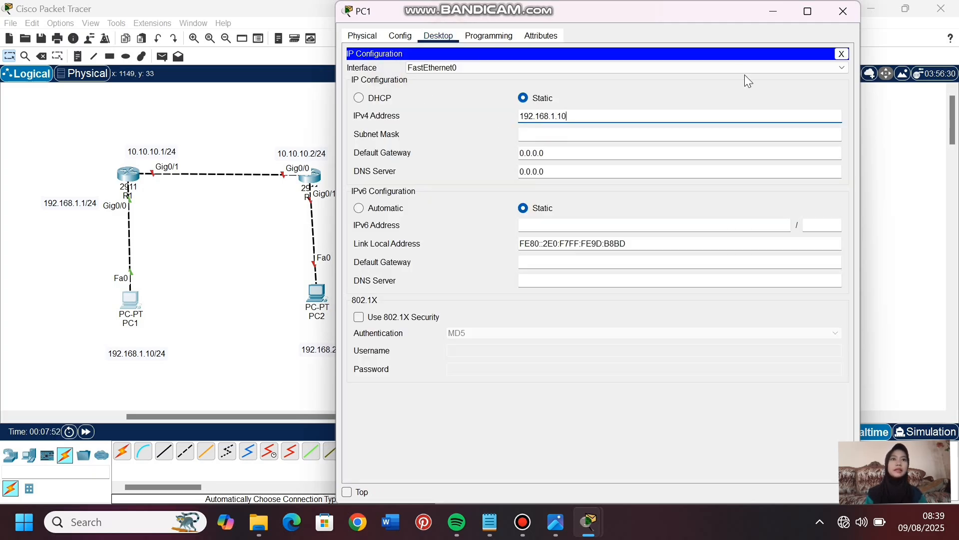
{"action": "left_click", "coordinate": [668, 129]}
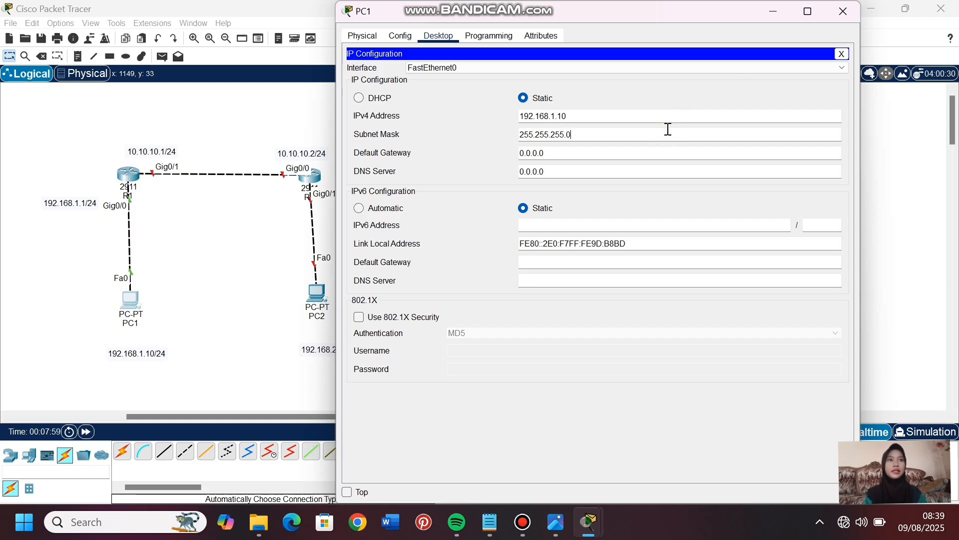
- Set PC1's IPv4 default gateway to 192.168.1.1 and return to the network topology
{"action": "left_click", "coordinate": [583, 158]}
{"action": "key", "text": "BackSpace"}
{"action": "key", "text": "BackSpace"}
{"action": "key", "text": "BackSpace"}
{"action": "key", "text": "BackSpace"}
{"action": "key", "text": "BackSpace"}
{"action": "key", "text": "BackSpace"}
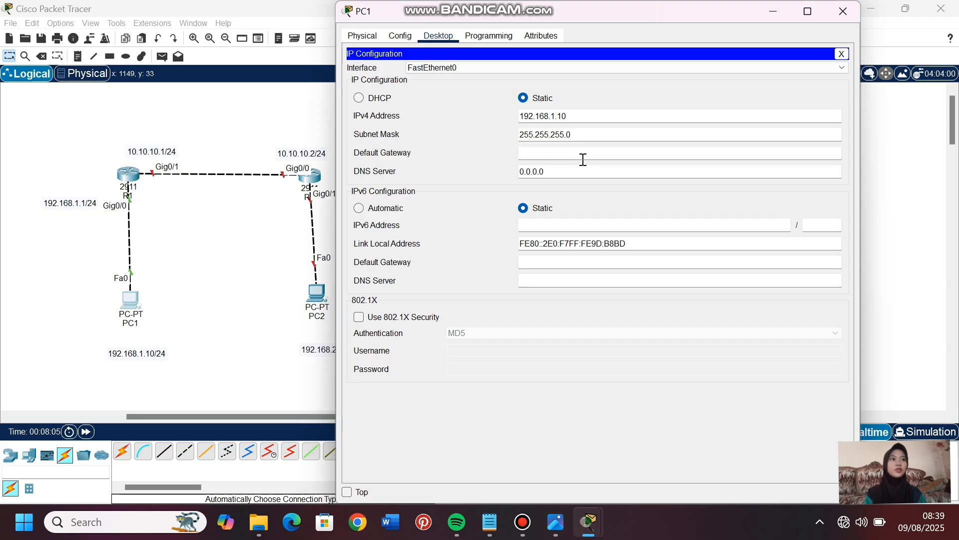
{"action": "type", "text": "192.168.1.1"}
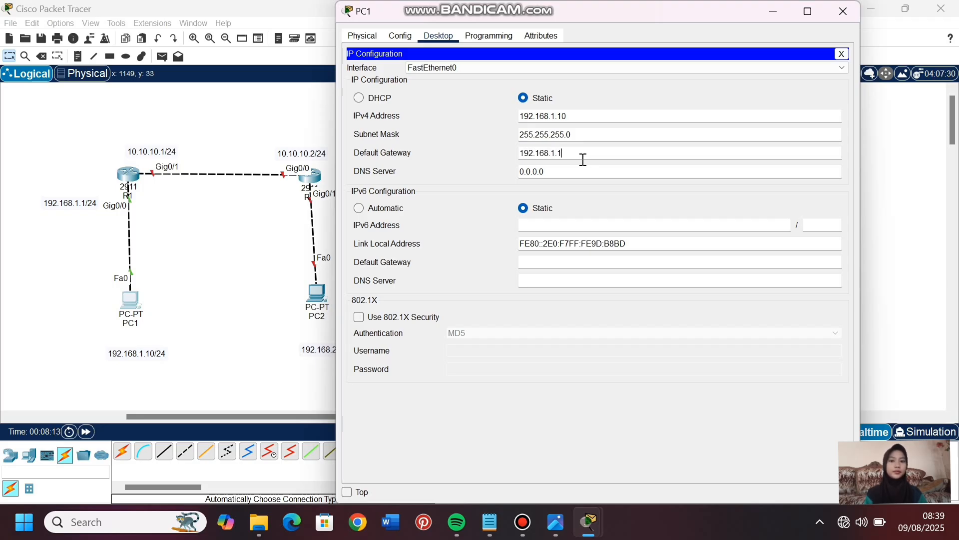
{"action": "left_click", "coordinate": [256, 310]}
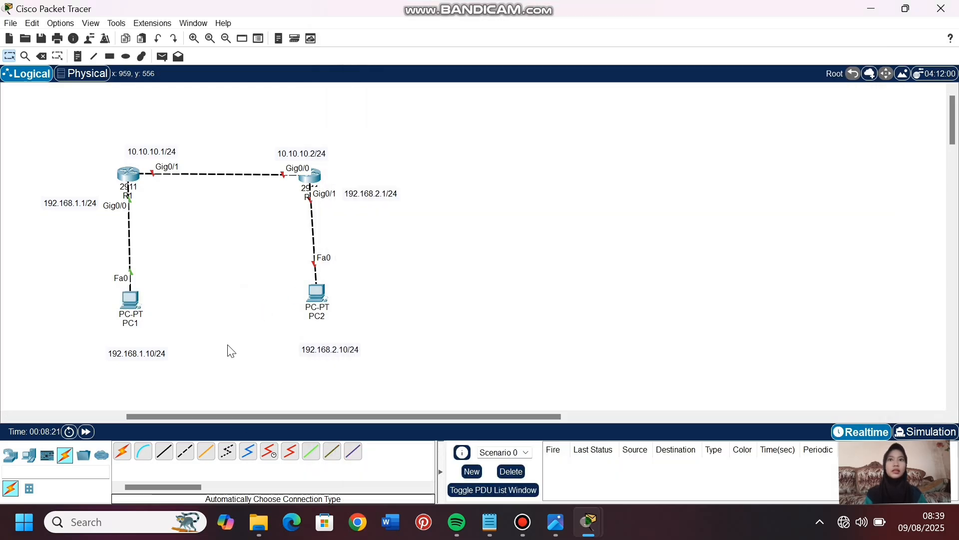
- Decline the initial configuration dialog in R2's command line and enter global configuration mode with en and conf t
{"action": "left_click", "coordinate": [312, 177]}
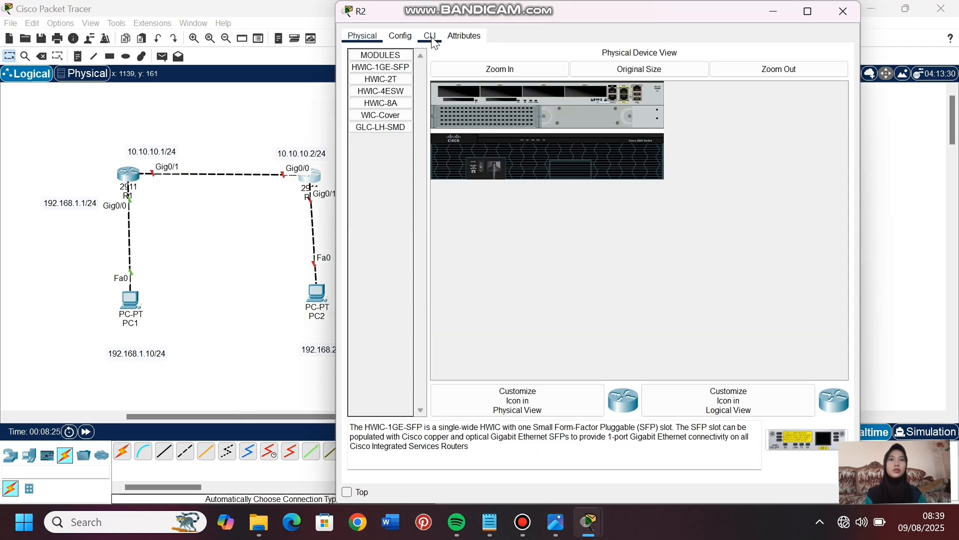
{"action": "left_click", "coordinate": [434, 42]}
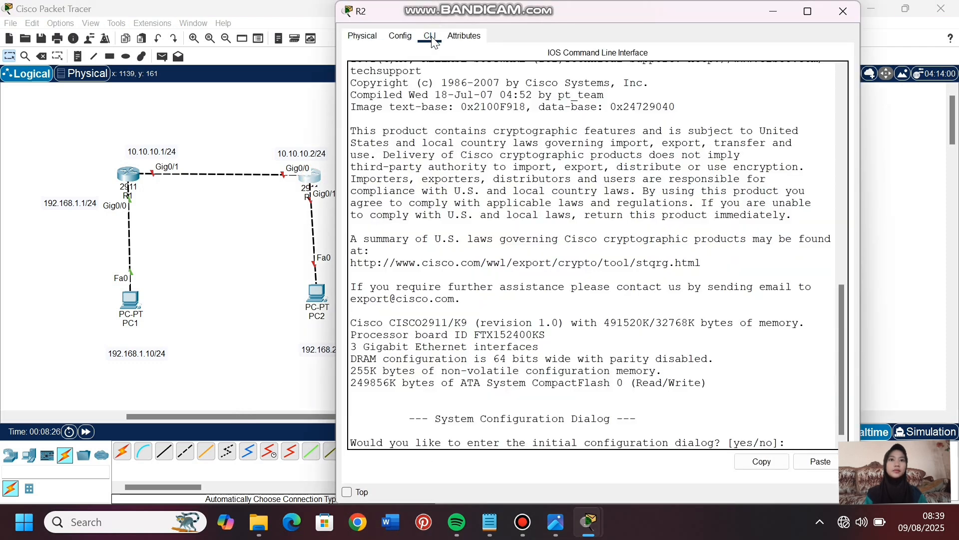
{"action": "key", "text": "Return"}
{"action": "type", "text": "en"}
{"action": "key", "text": "Return"}
{"action": "type", "text": "conf t"}
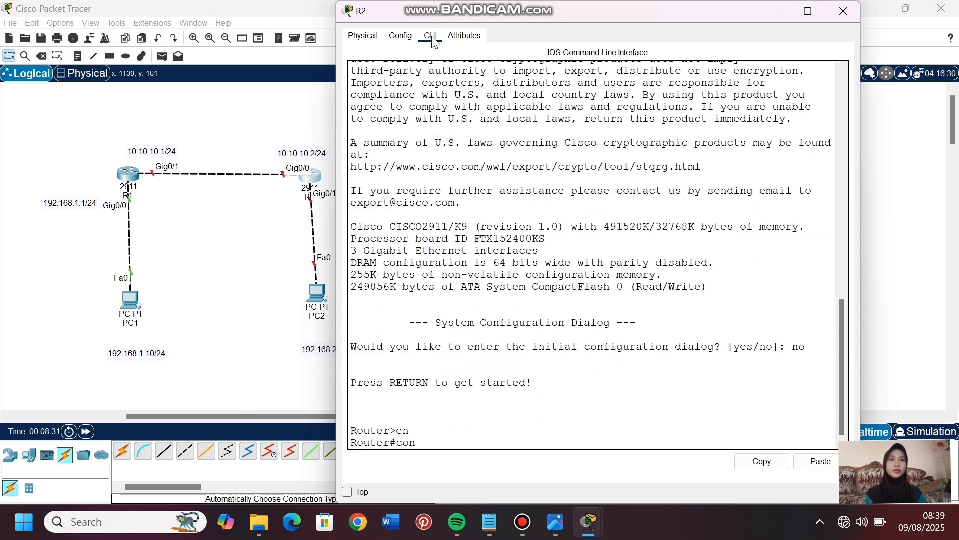
{"action": "key", "text": "Return"}
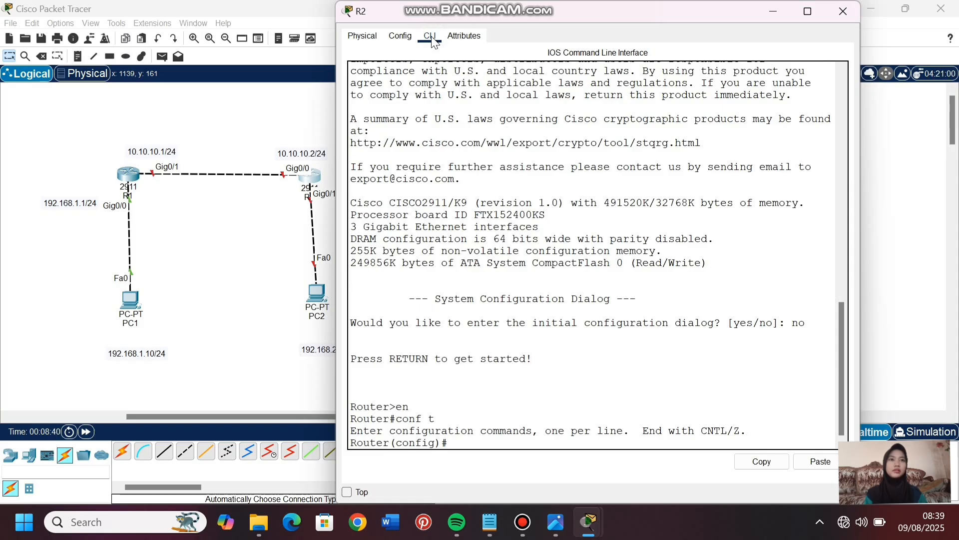
- Enable R2's interface range gig0/0-1 with no shutdown, and exit interface range configuration
{"action": "type", "text": "int range gig0/0"}
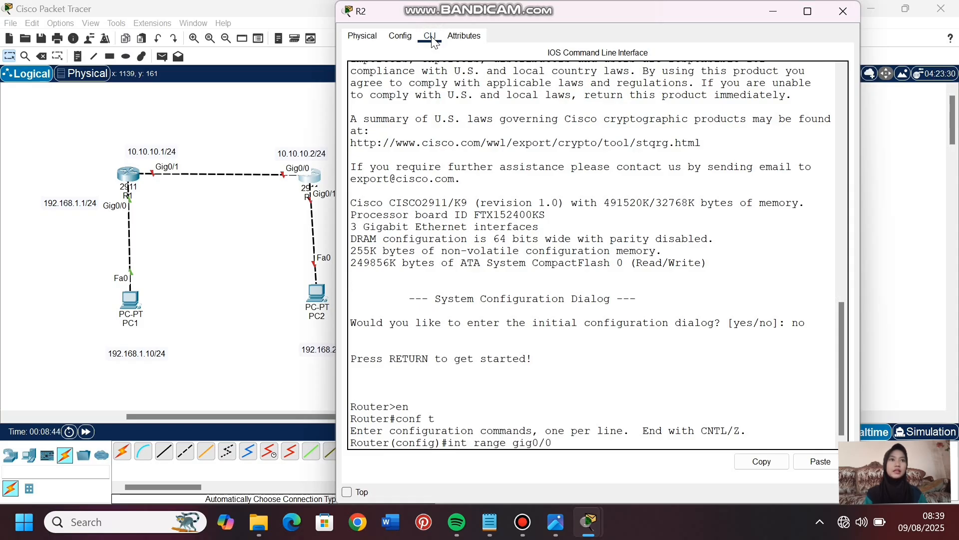
{"action": "type", "text": "-1"}
{"action": "key", "text": "Return"}
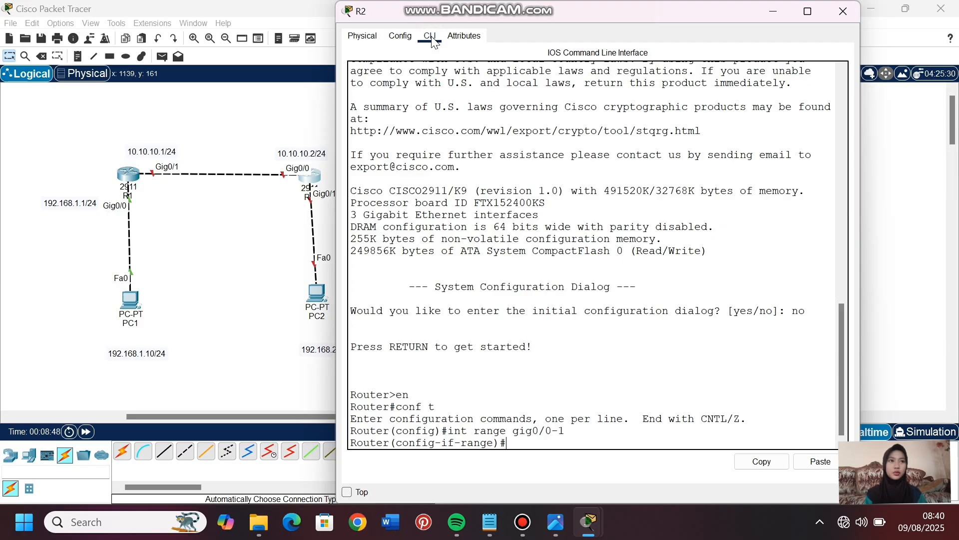
{"action": "type", "text": "no sh"}
{"action": "key", "text": "Tab"}
{"action": "key", "text": "Return"}
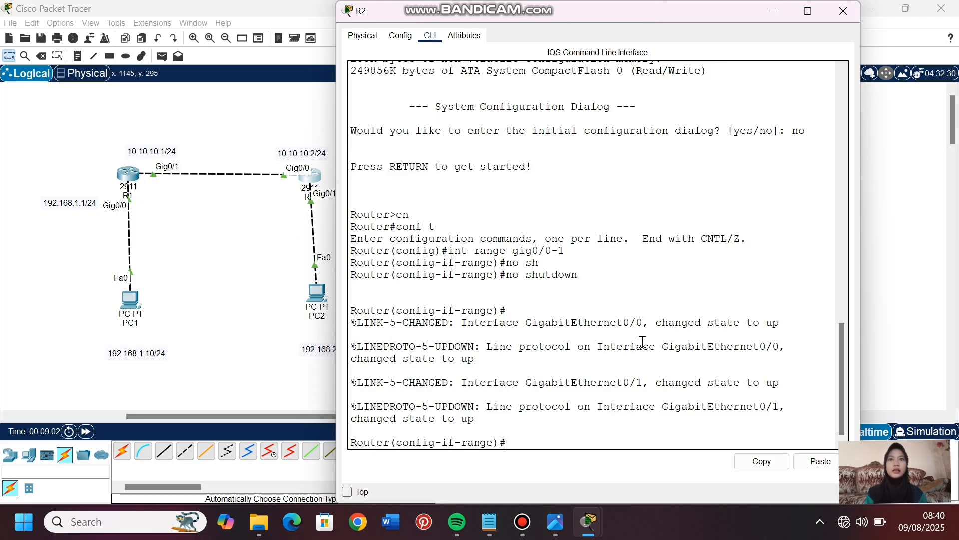
{"action": "type", "text": "ex"}
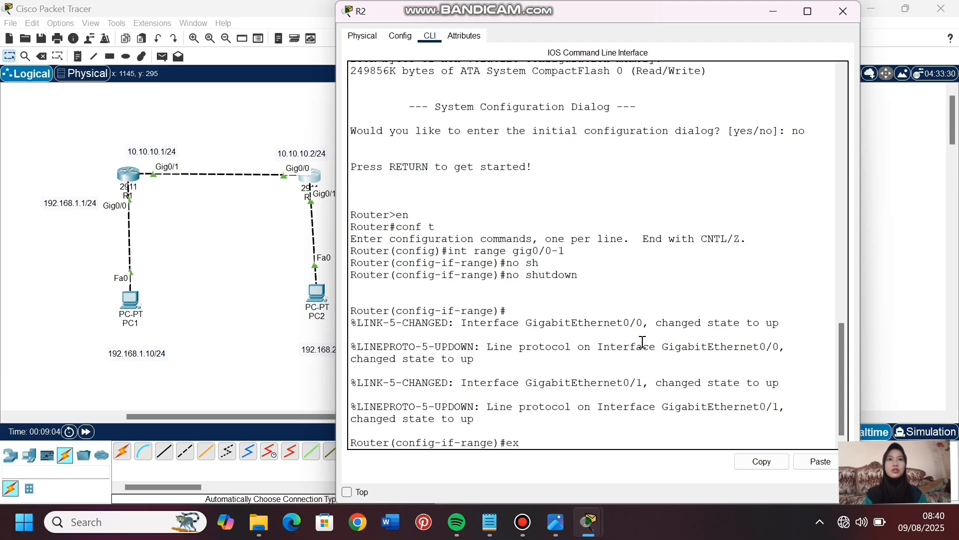
{"action": "key", "text": "Return"}
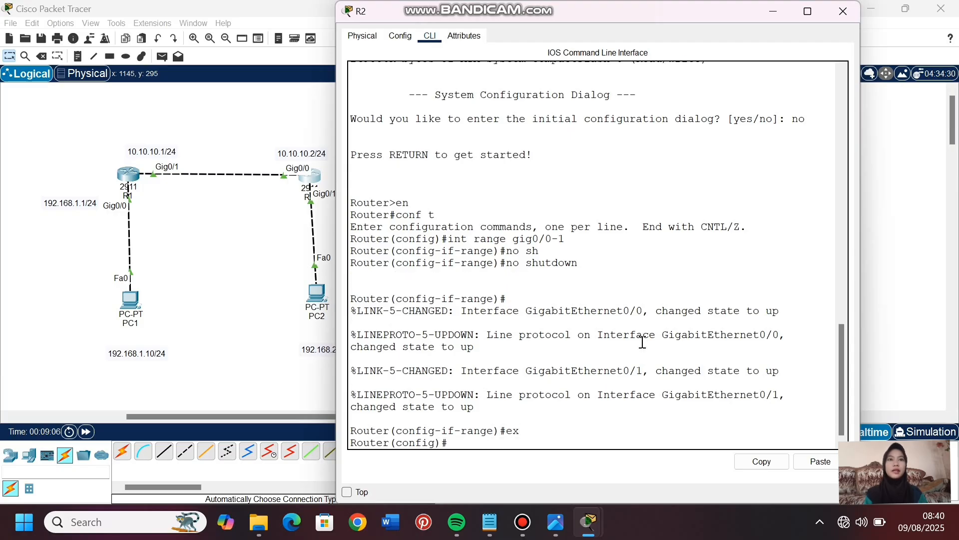
- Assign R2's gig0/0 interface the IP address 10.10.10.2 with mask 255.255.255.0, and exit interface configuration
{"action": "type", "text": "int gig0/0"}
{"action": "key", "text": "Return"}
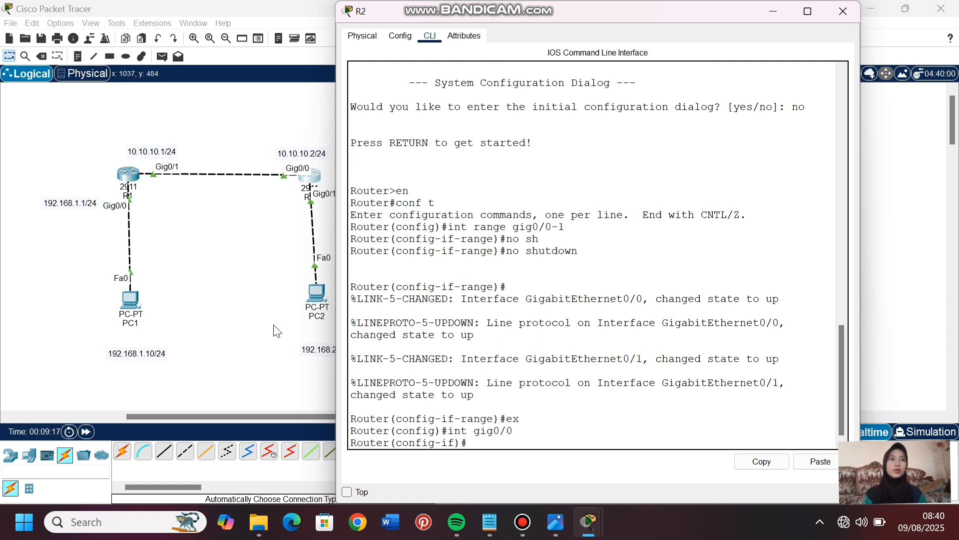
{"action": "type", "text": "ip addre"}
{"action": "key", "text": "Tab"}
{"action": "type", "text": "10.10"}
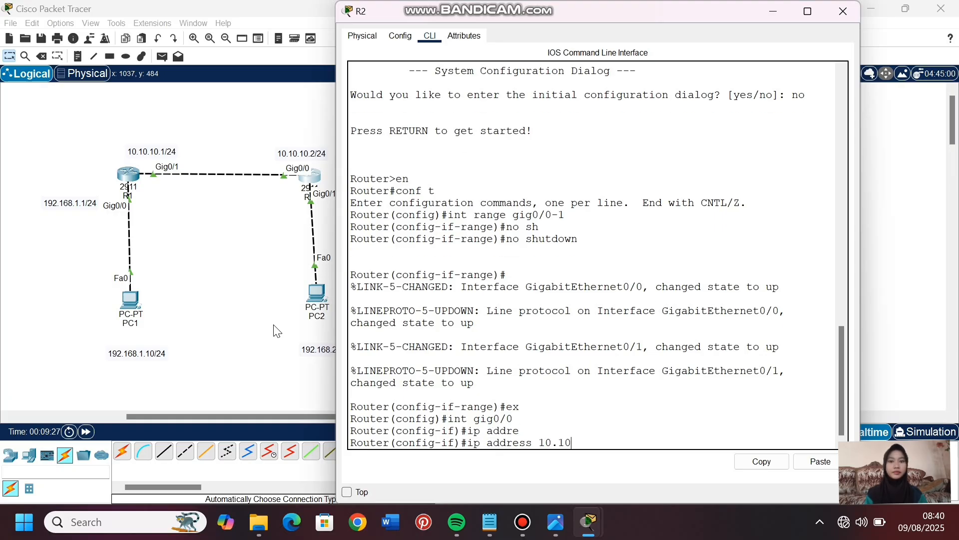
{"action": "type", "text": ".10.2 255.255.255.0"}
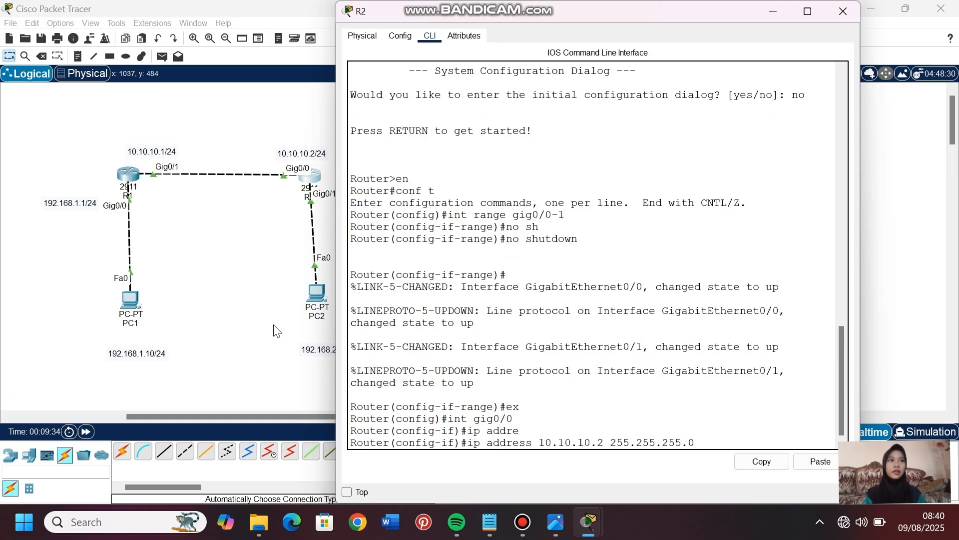
{"action": "key", "text": "Return"}
{"action": "type", "text": "ex"}
{"action": "key", "text": "Return"}
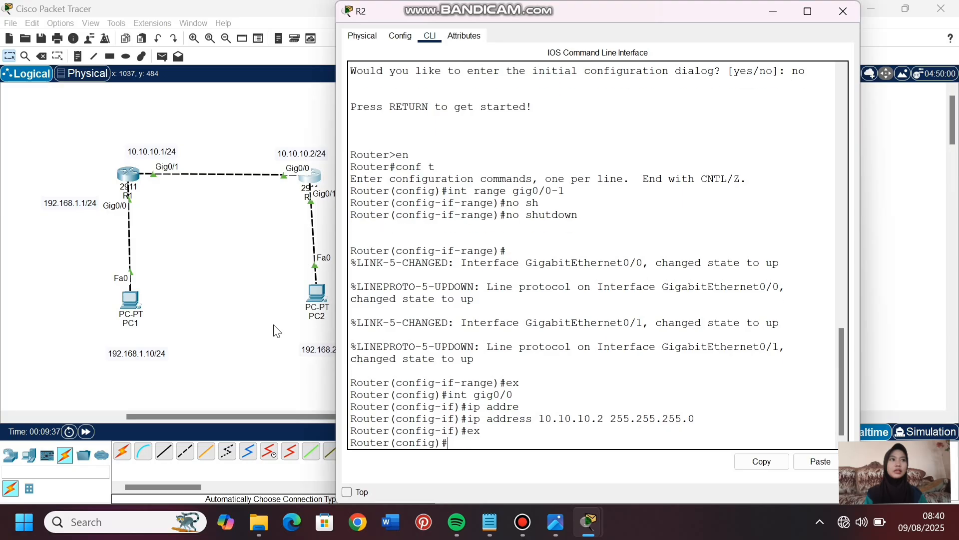
- Assign R2's gig0/1 interface the IP address 192.168.2.1 with mask 255.255.255.0, and exit interface configuration
{"action": "type", "text": "int gig0/1"}
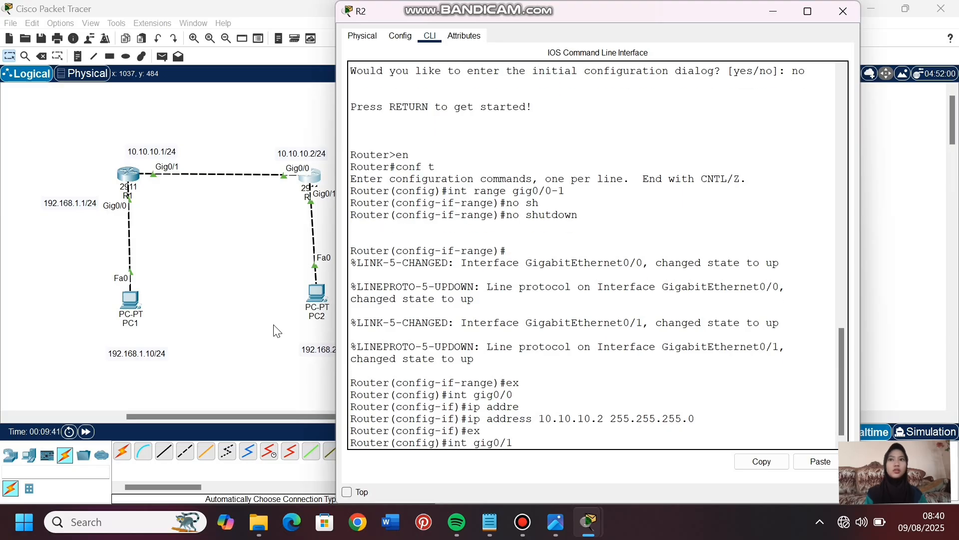
{"action": "key", "text": "Return"}
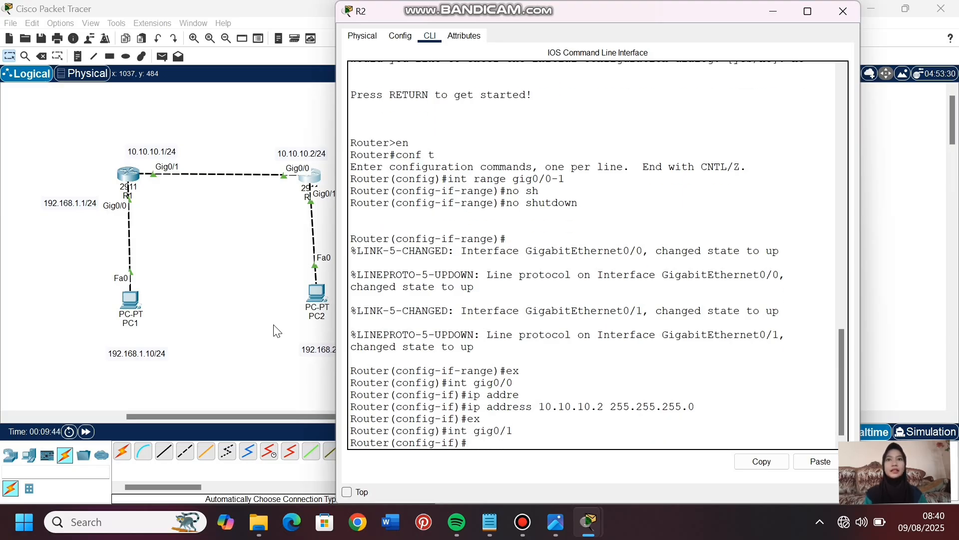
{"action": "type", "text": "ip add"}
{"action": "key", "text": "Tab"}
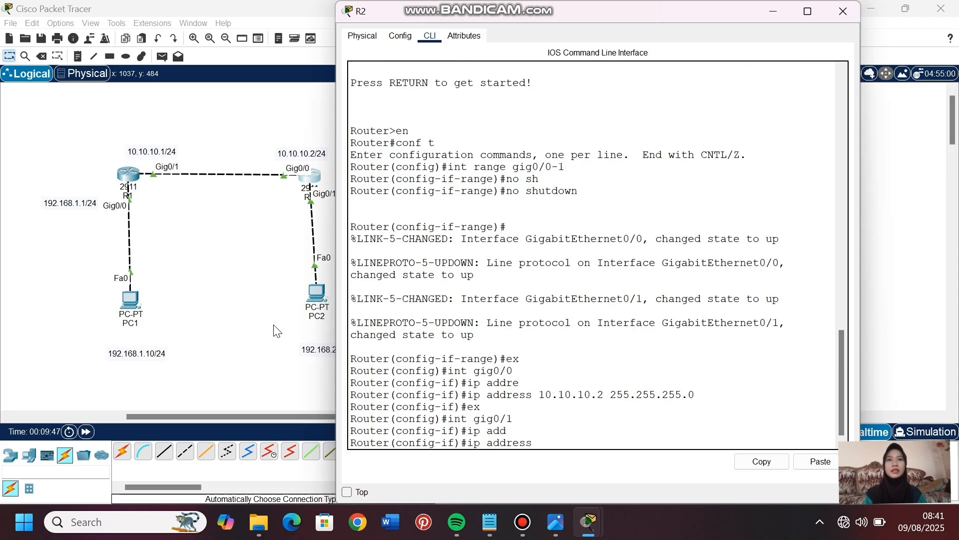
{"action": "type", "text": "192.168.2"}
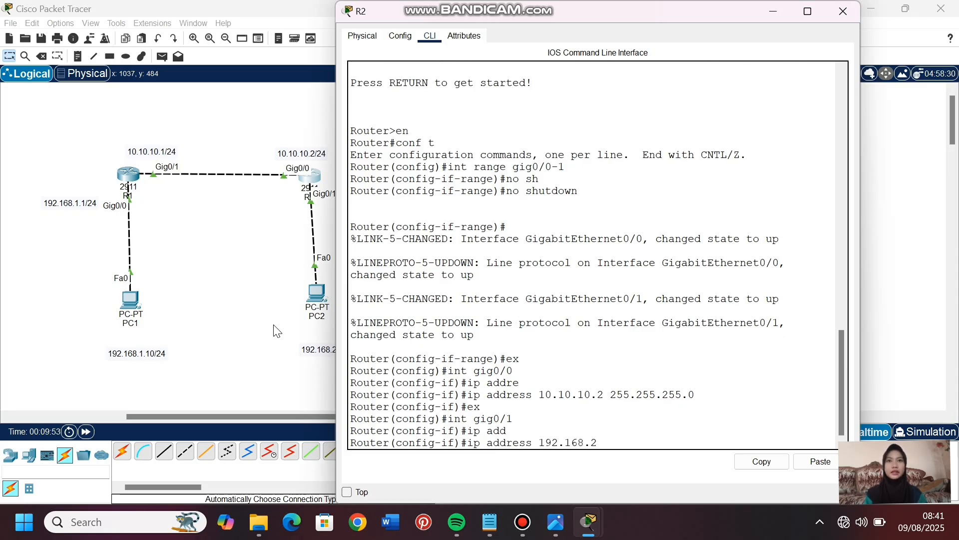
{"action": "type", "text": ".1"}
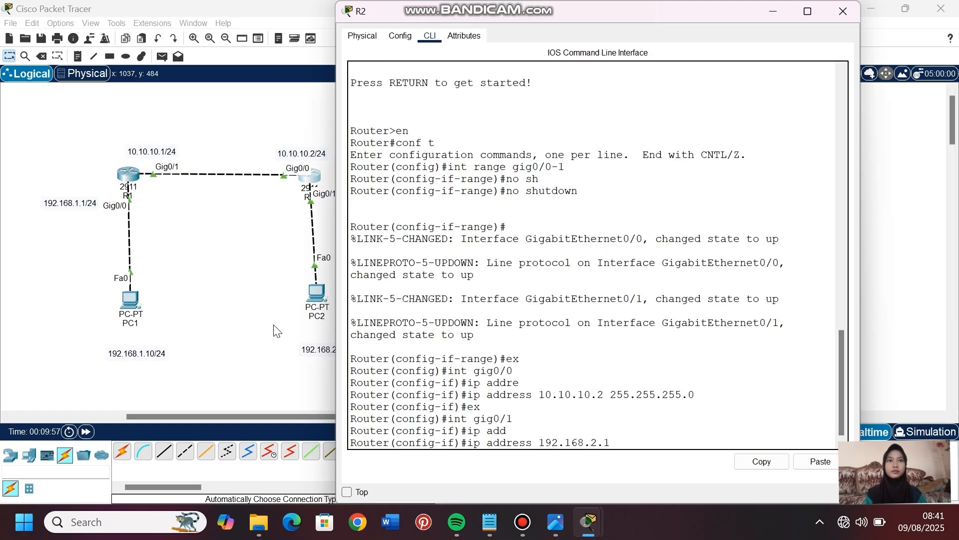
{"action": "type", "text": " 255.255.255.0"}
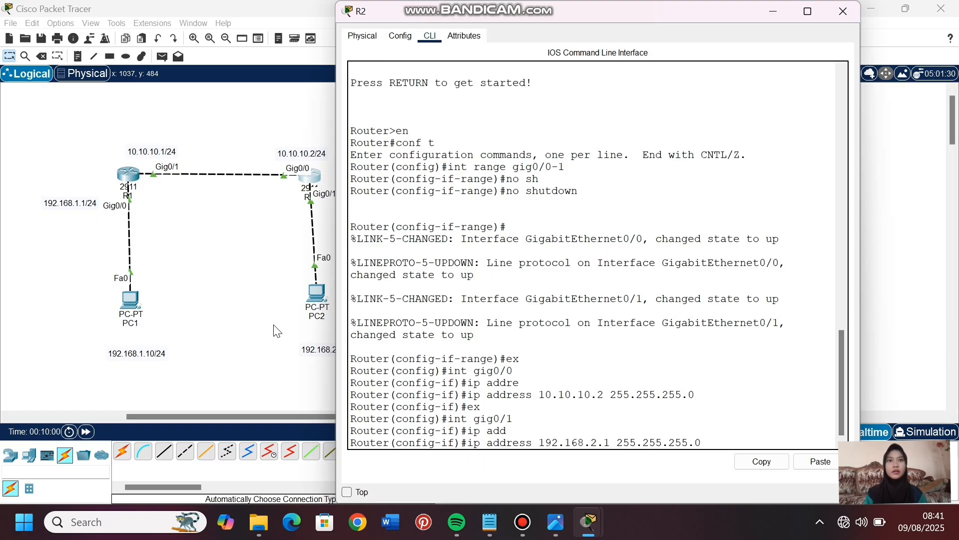
{"action": "key", "text": "Return"}
{"action": "type", "text": "ex"}
{"action": "key", "text": "Return"}
- Display R2's routing table with do show ip route, examine the connected route entries, and return to the topology
{"action": "type", "text": "do"}
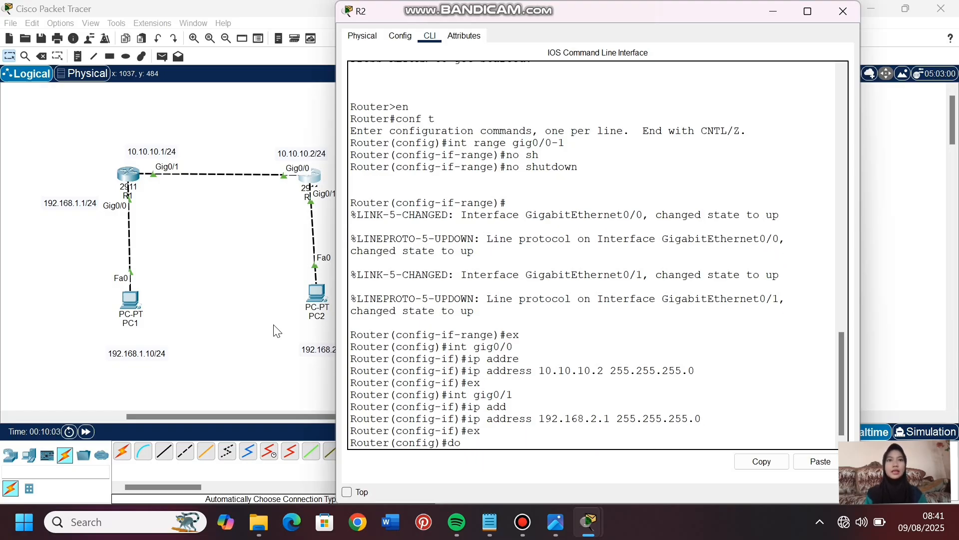
{"action": "type", "text": " show ip rou"}
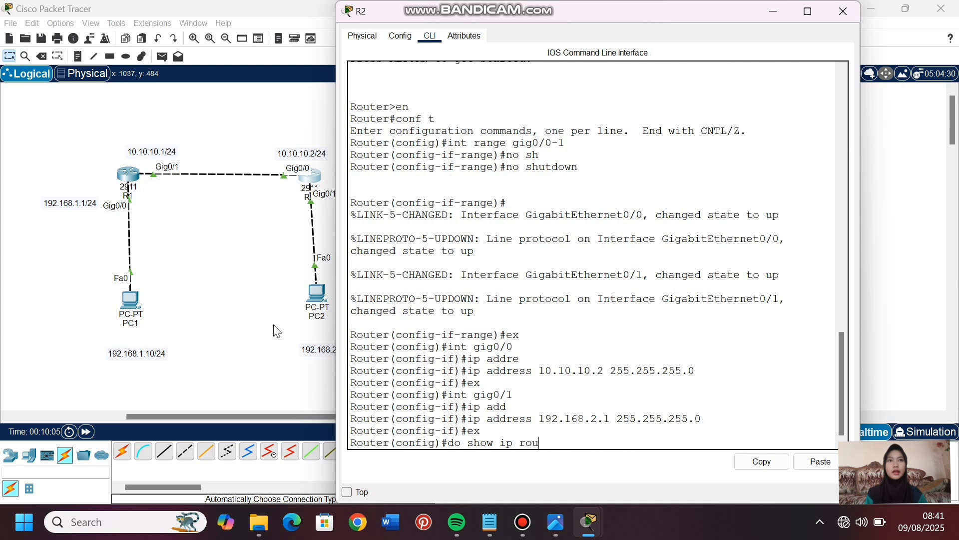
{"action": "type", "text": "te"}
{"action": "key", "text": "Return"}
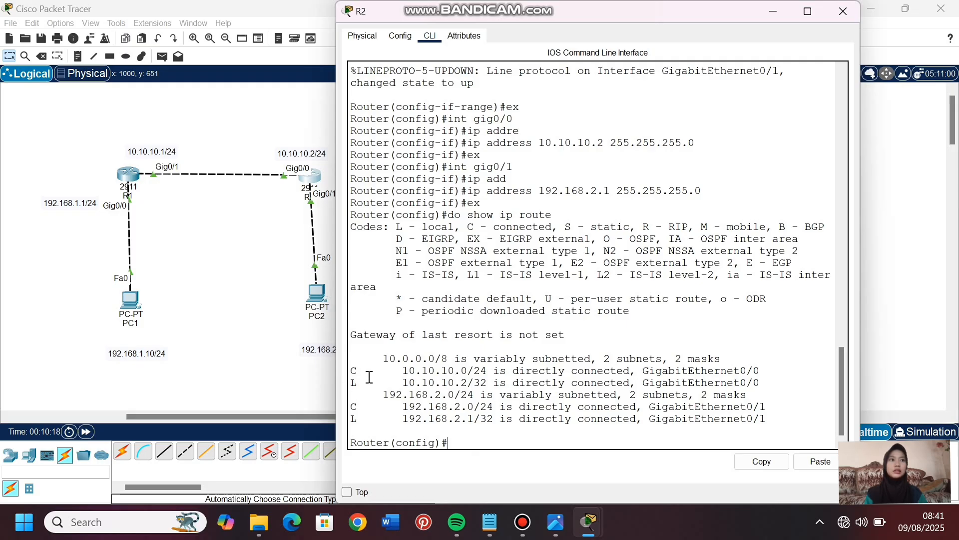
{"action": "left_click_drag", "start_coordinate": [361, 370], "coordinate": [348, 370]}
{"action": "left_click", "coordinate": [506, 446]}
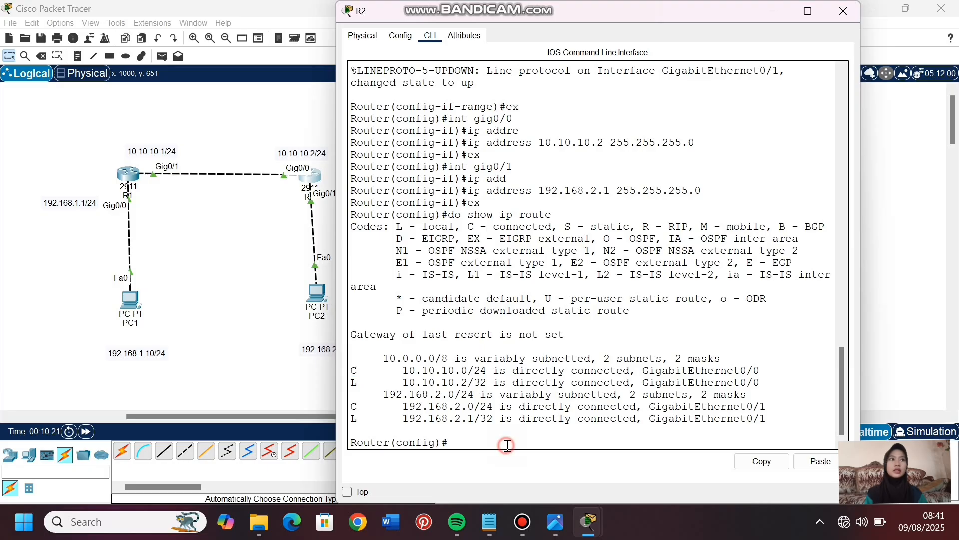
{"action": "left_click", "coordinate": [264, 407]}
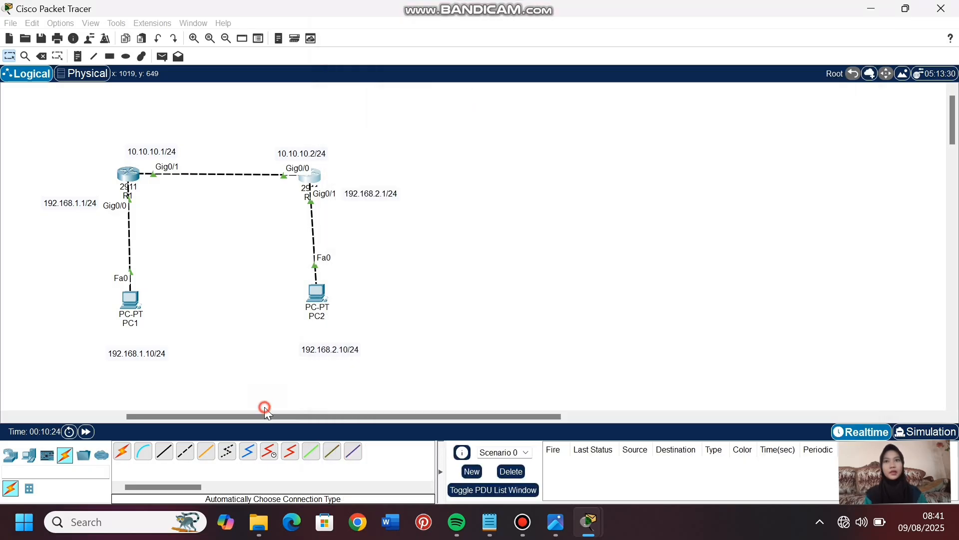
- Display R1's routing table again with do show ip route, examine the connected route on gig0/1, and return to the topology
{"action": "left_click", "coordinate": [134, 178]}
{"action": "type", "text": "do show"}
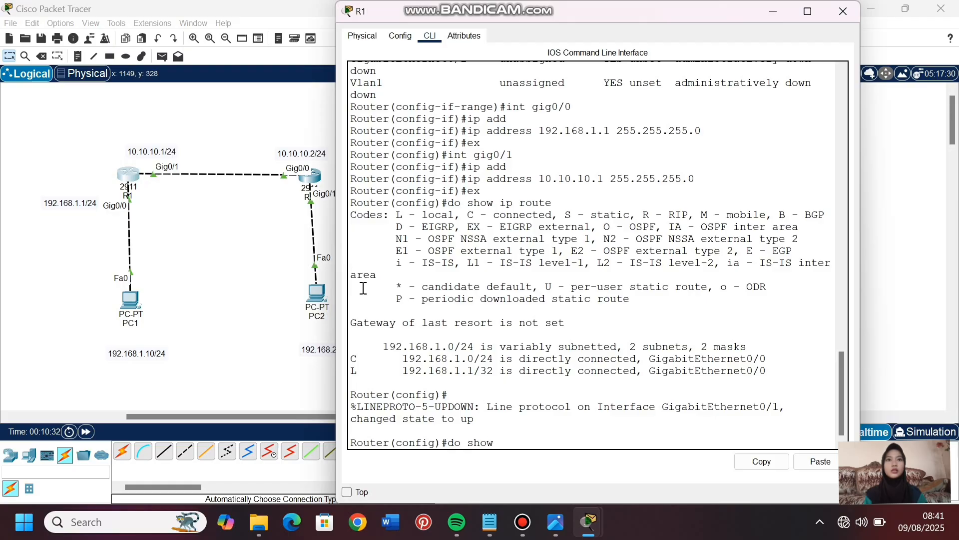
{"action": "type", "text": " ip route"}
{"action": "key", "text": "Return"}
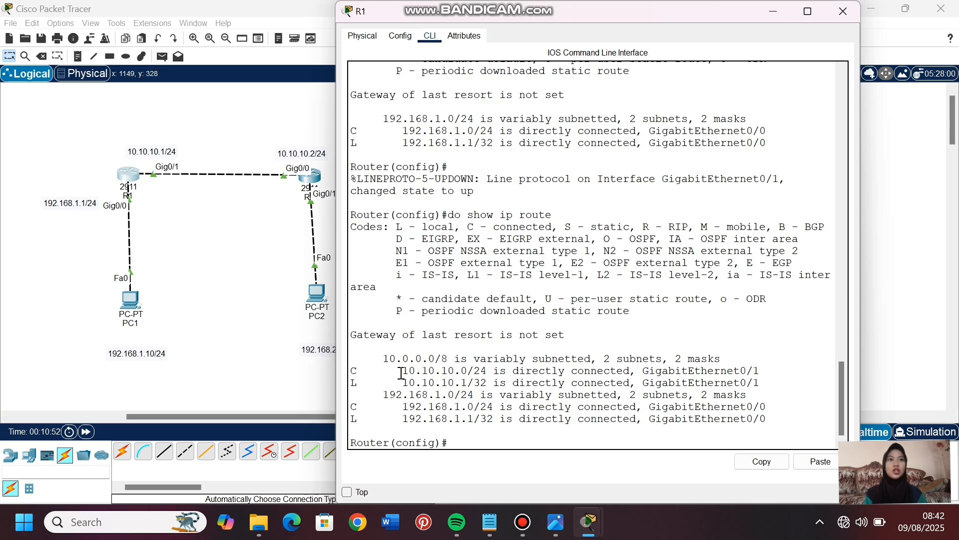
{"action": "left_click_drag", "start_coordinate": [403, 370], "coordinate": [469, 368]}
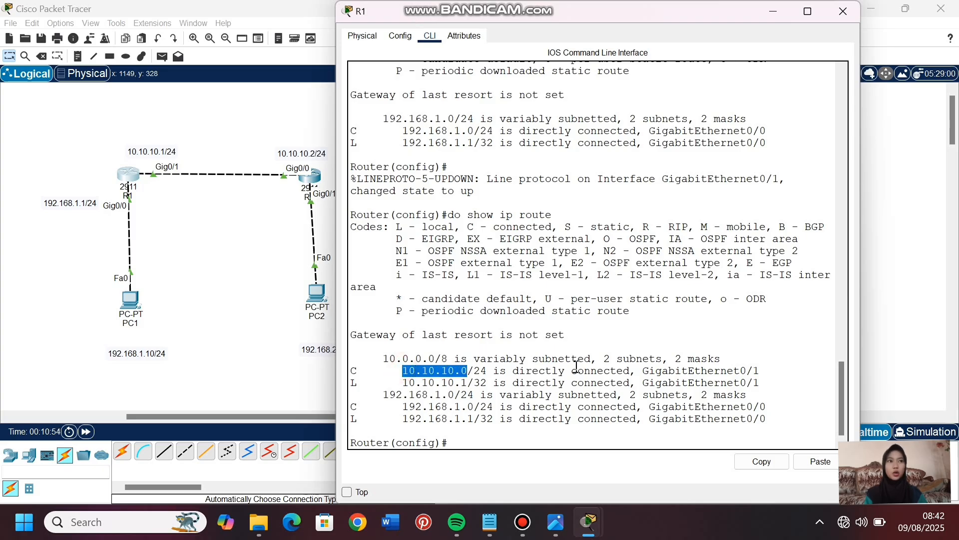
{"action": "left_click_drag", "start_coordinate": [572, 371], "coordinate": [631, 371]}
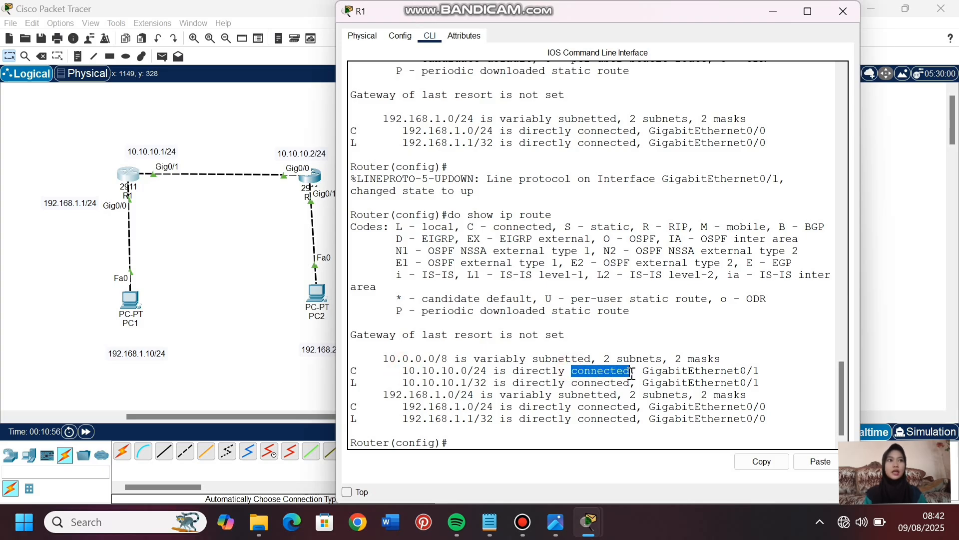
{"action": "left_click", "coordinate": [498, 439]}
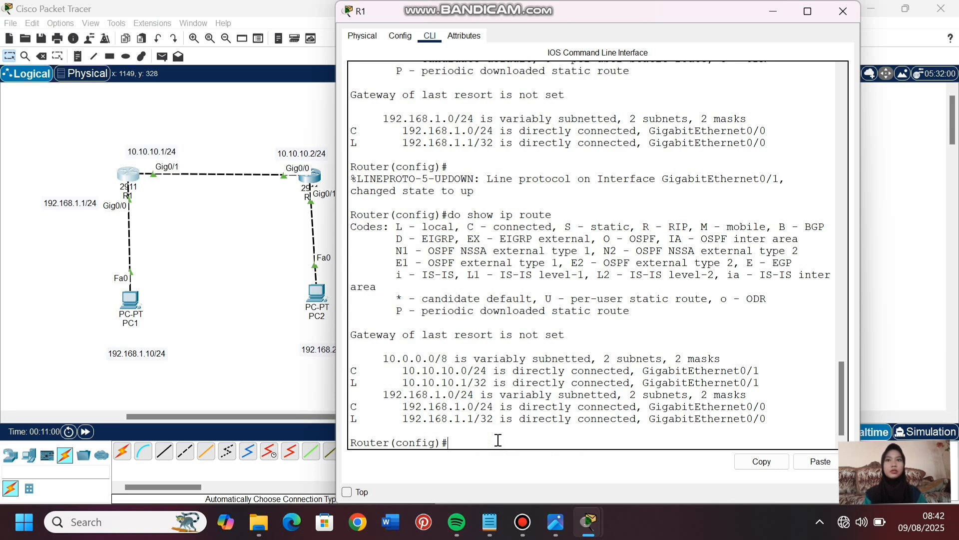
{"action": "left_click", "coordinate": [309, 389]}
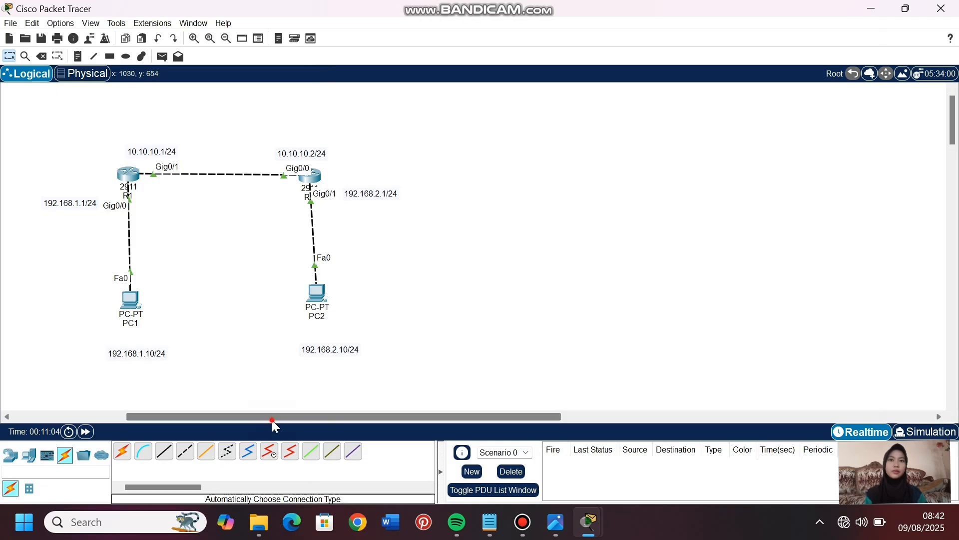
{"action": "left_click_drag", "start_coordinate": [272, 417], "coordinate": [64, 408]}
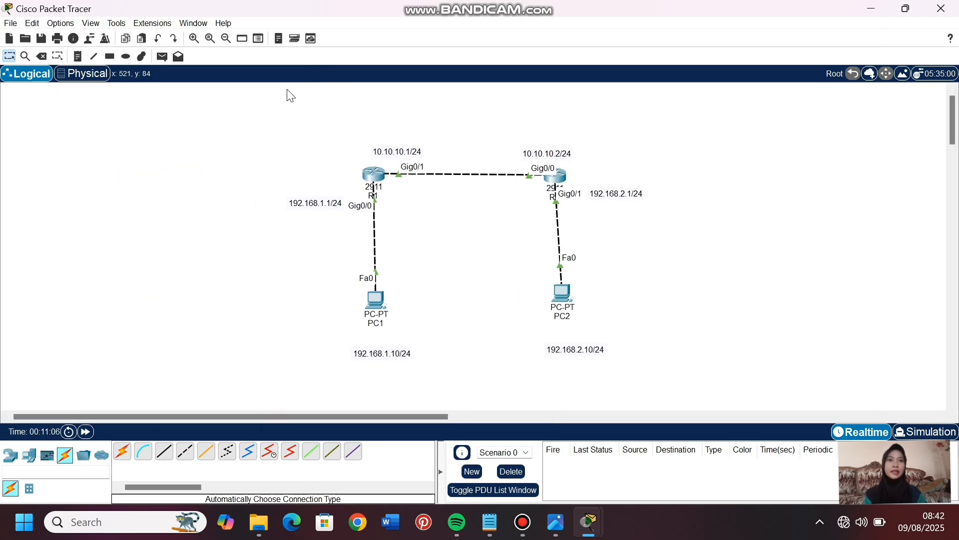
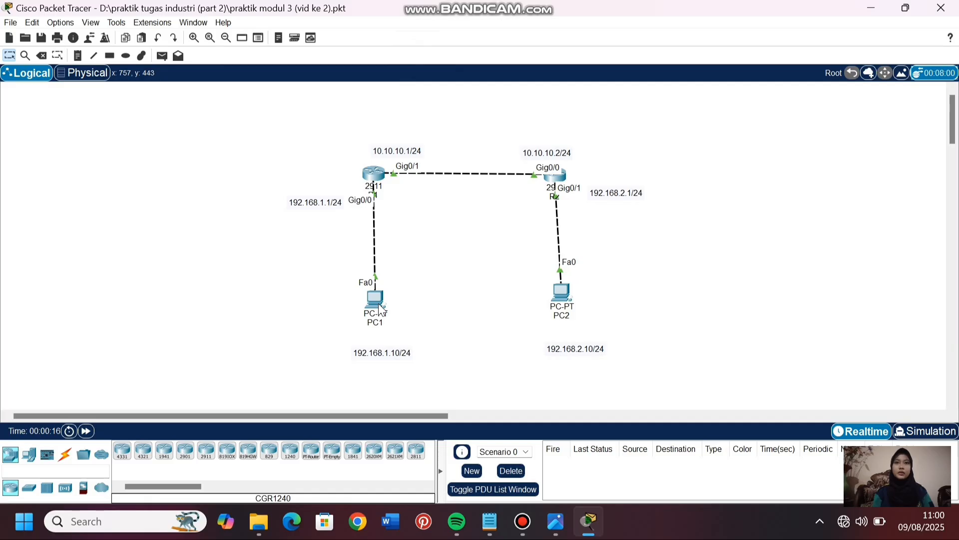
- Ping 192.168.2.10 from PC1's command prompt, examine the replies, and return to the topology
{"action": "left_click", "coordinate": [380, 307]}
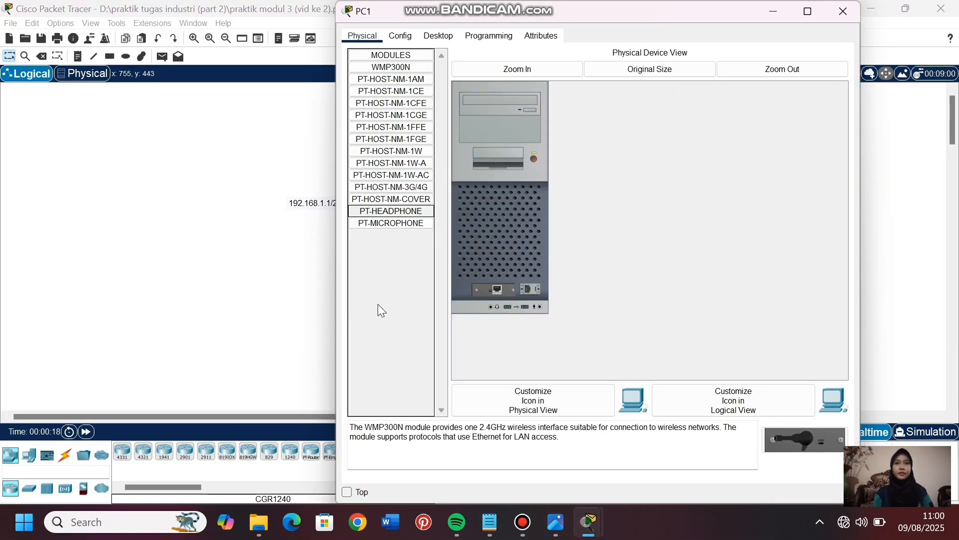
{"action": "left_click", "coordinate": [445, 37]}
{"action": "left_click", "coordinate": [675, 85]}
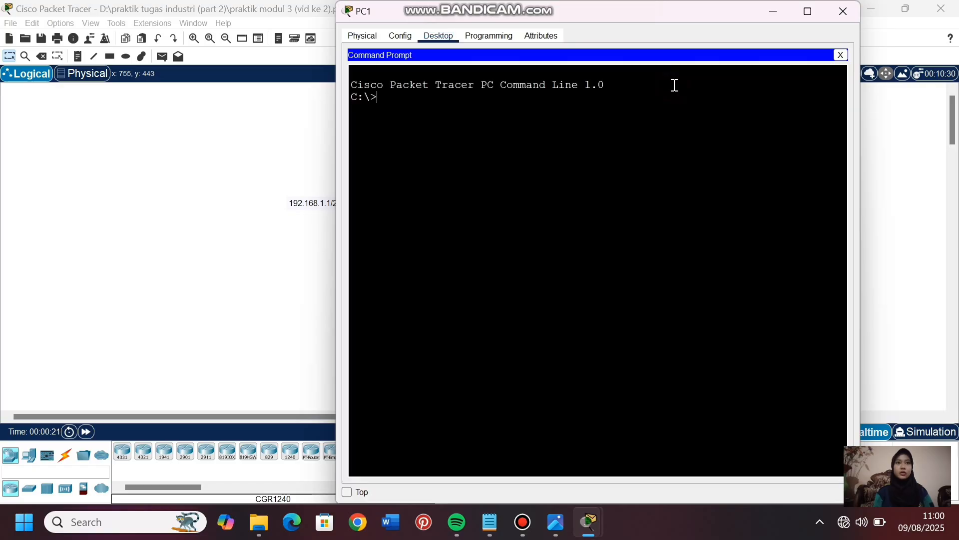
{"action": "type", "text": "ping"}
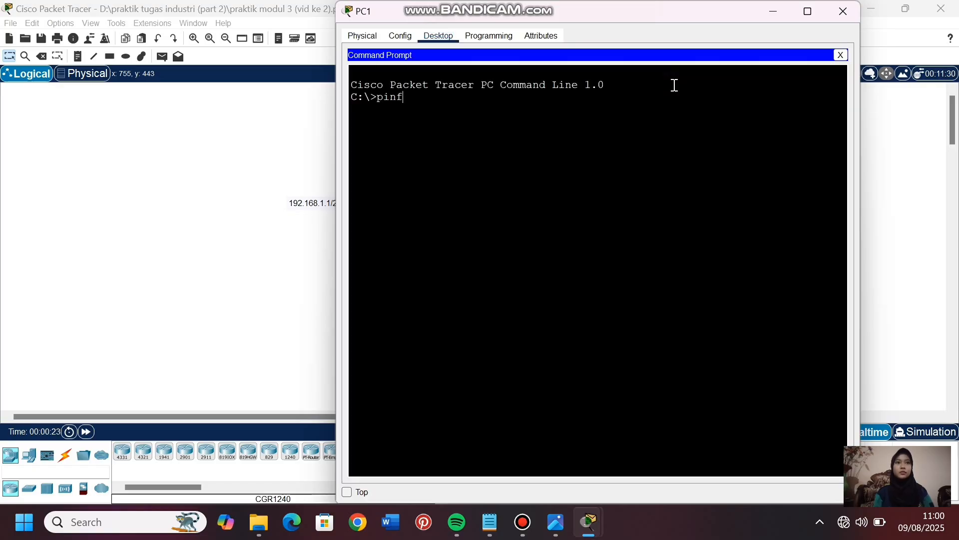
{"action": "type", "text": " 192.1"}
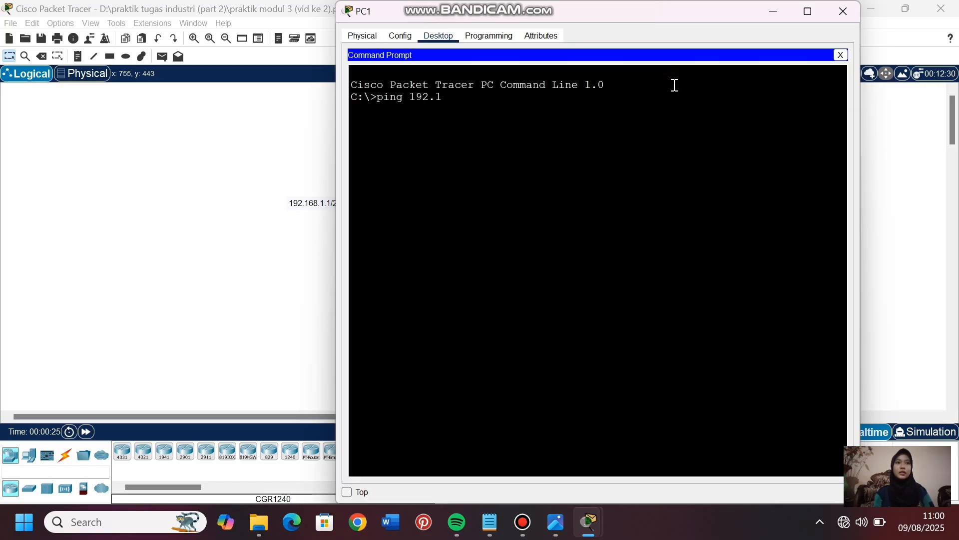
{"action": "type", "text": "68."}
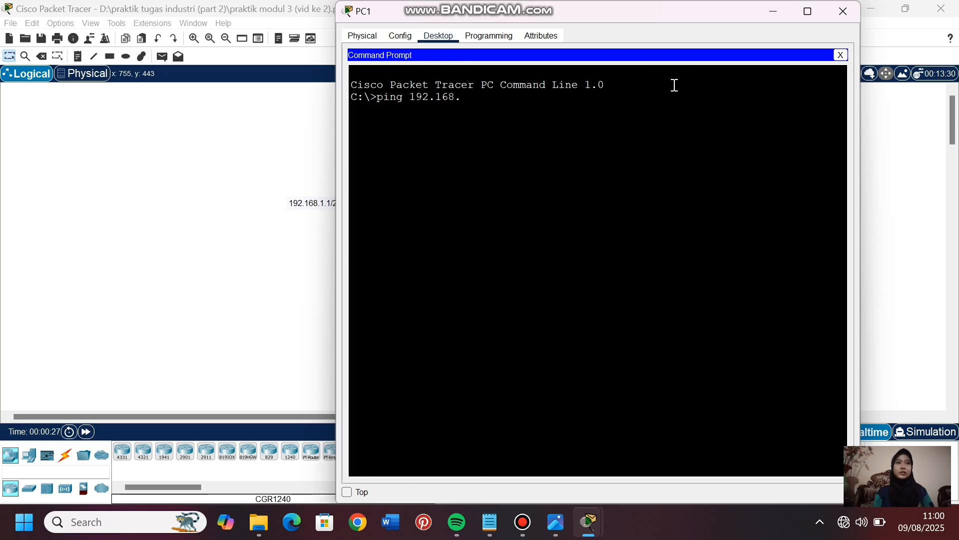
{"action": "type", "text": "2.10"}
{"action": "key", "text": "Return"}
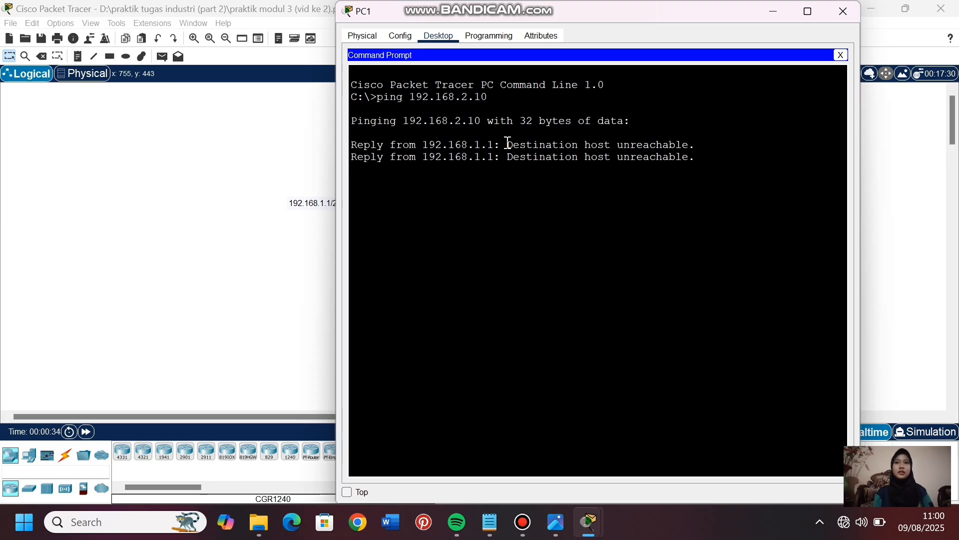
{"action": "left_click_drag", "start_coordinate": [506, 145], "coordinate": [702, 143]}
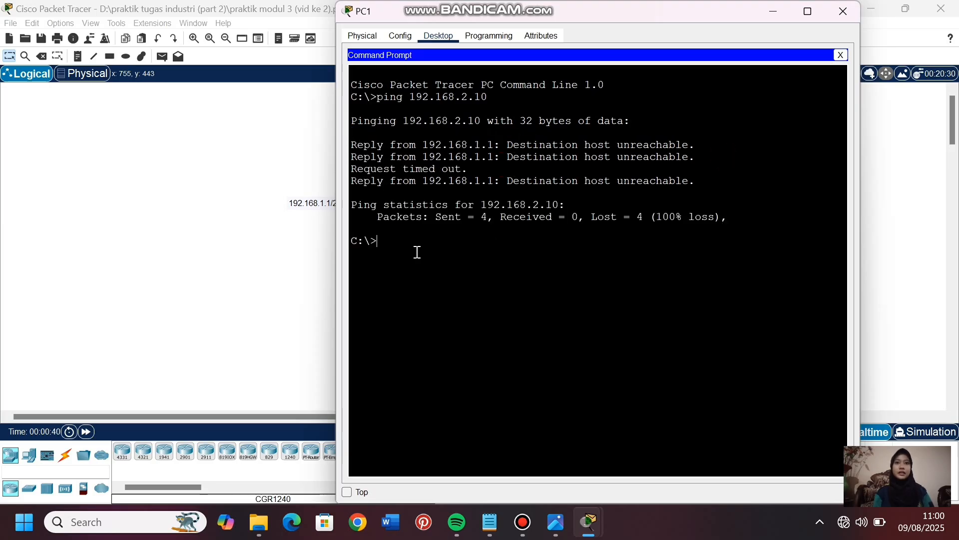
{"action": "left_click", "coordinate": [122, 250]}
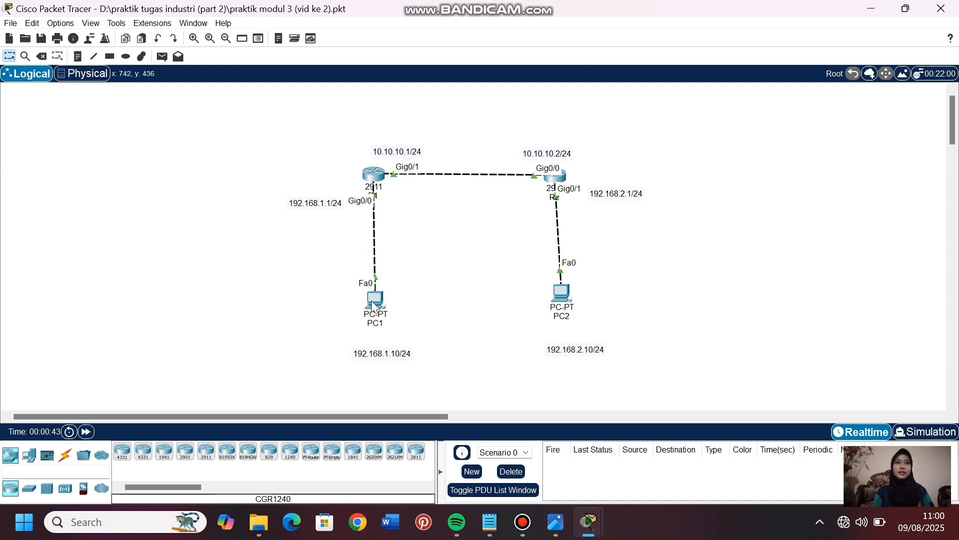
- Add a note beside PC1 reading "src: 192.168.1.10" and "dst: 192.168.2.10" on two lines, and move it closer to PC1
{"action": "left_click", "coordinate": [77, 56]}
{"action": "left_click", "coordinate": [429, 281]}
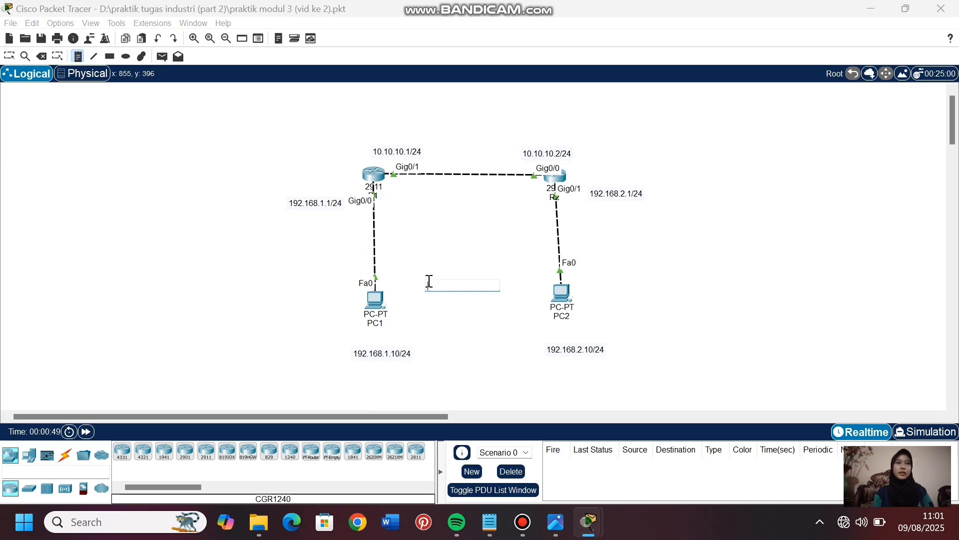
{"action": "type", "text": "src: 192.168"}
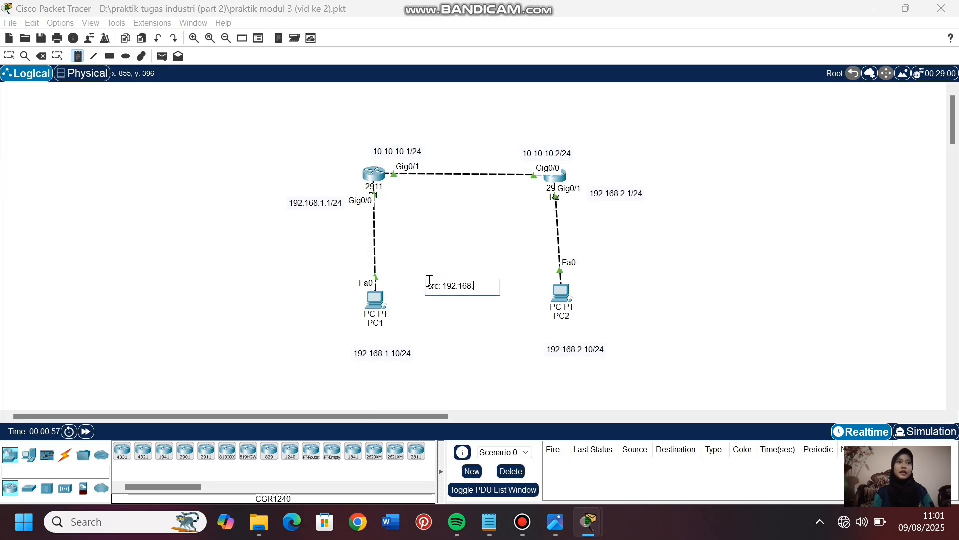
{"action": "type", "text": ".1.10"}
{"action": "key", "text": "Return"}
{"action": "type", "text": "dst:"}
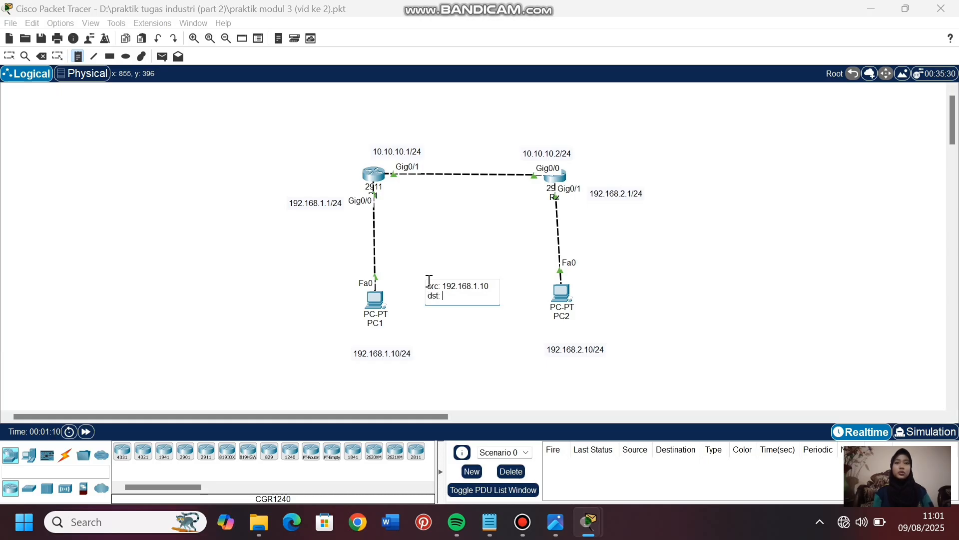
{"action": "type", "text": " 192.168.2.10"}
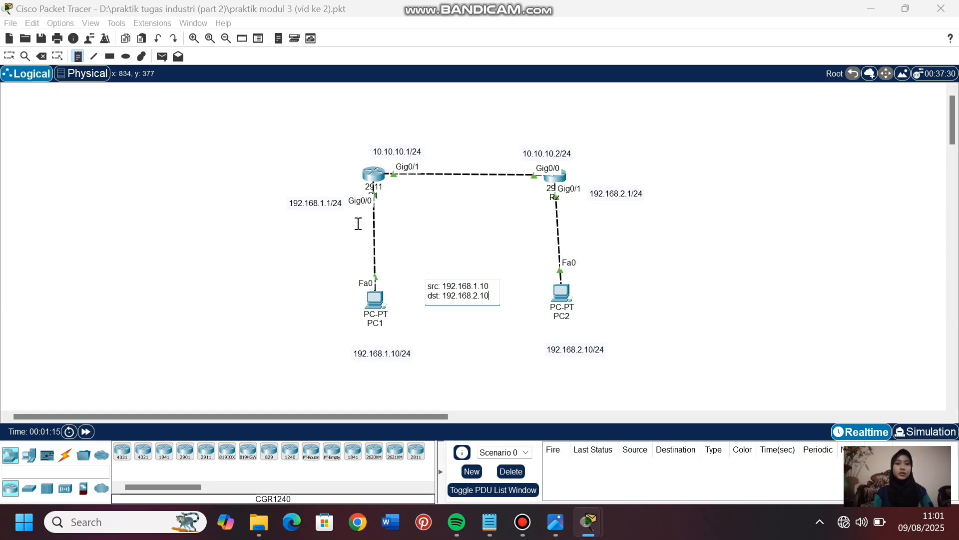
{"action": "left_click", "coordinate": [9, 56]}
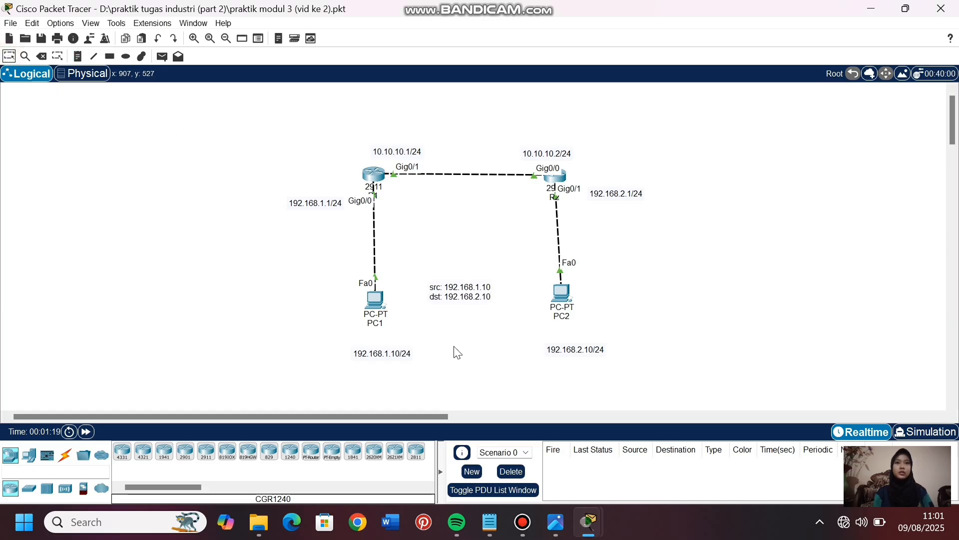
{"action": "left_click", "coordinate": [482, 294]}
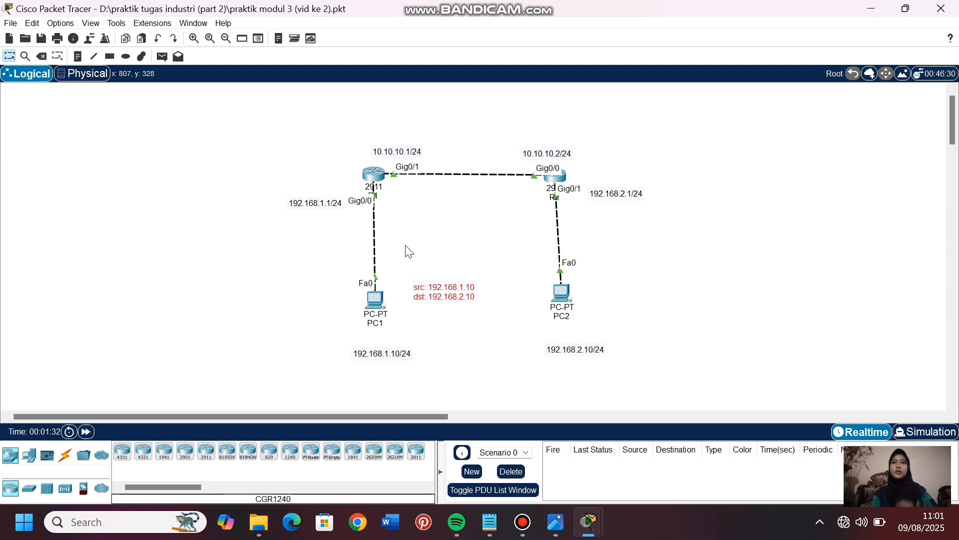
- Enter configuration mode on R1, run do show ip route to check for a route to PC2's network, and return to the topology
{"action": "double_click", "coordinate": [375, 179]}
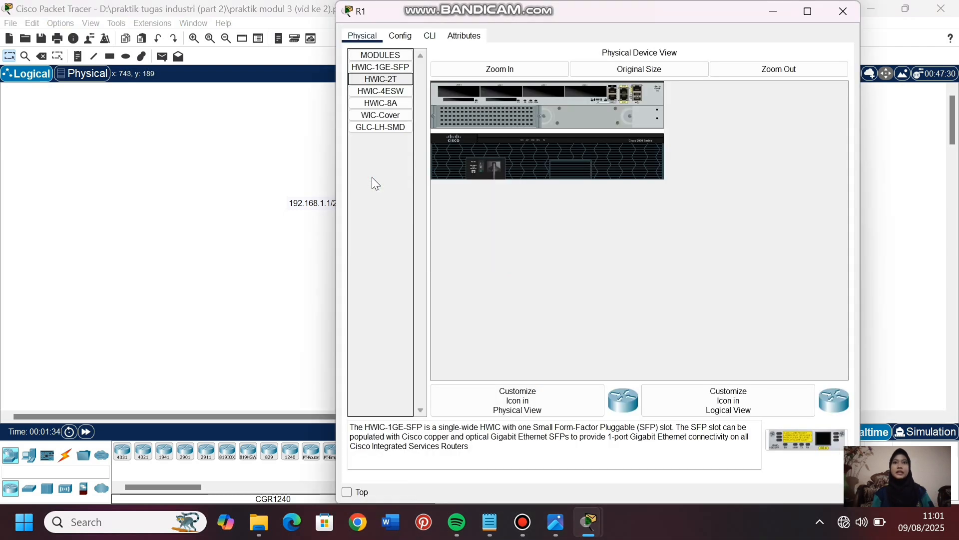
{"action": "left_click", "coordinate": [431, 37]}
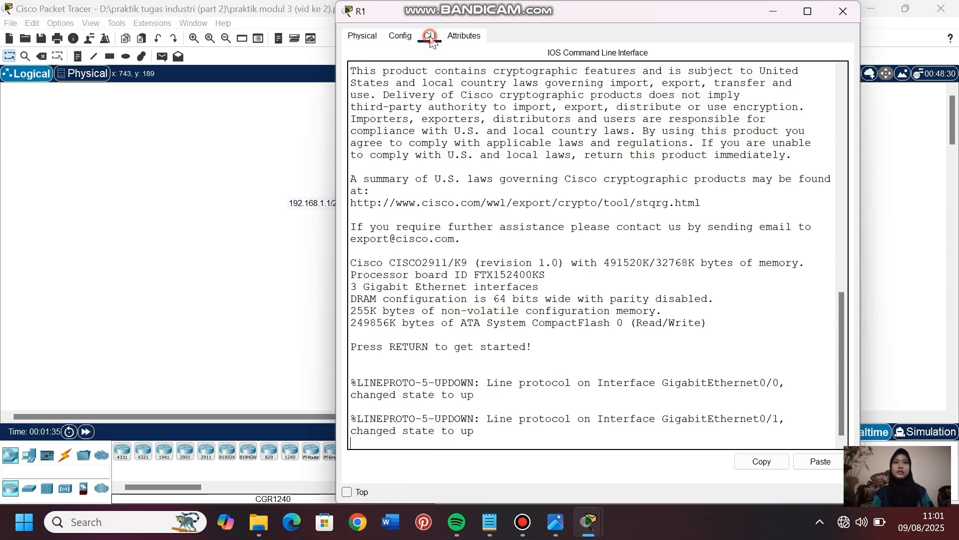
{"action": "key", "text": "Return"}
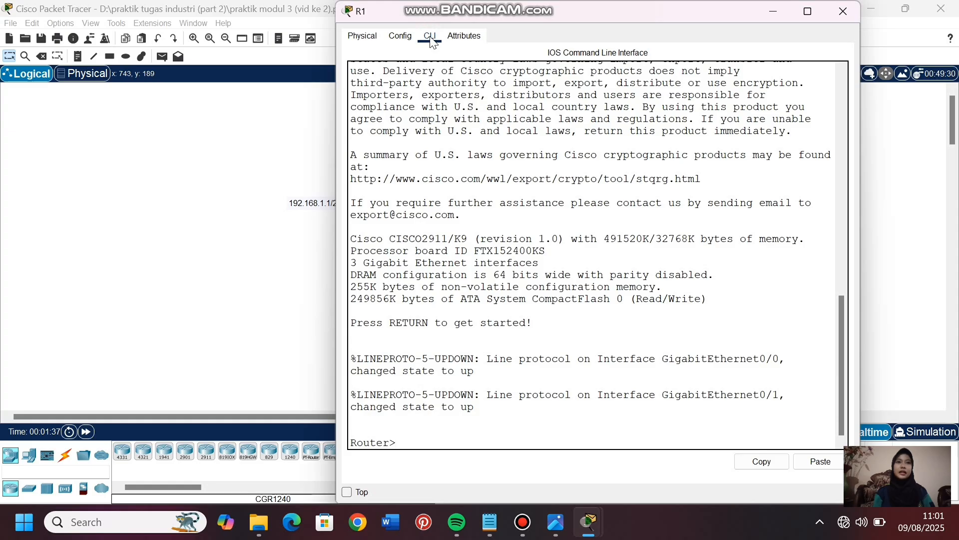
{"action": "type", "text": "en"}
{"action": "key", "text": "Return"}
{"action": "type", "text": "conf t"}
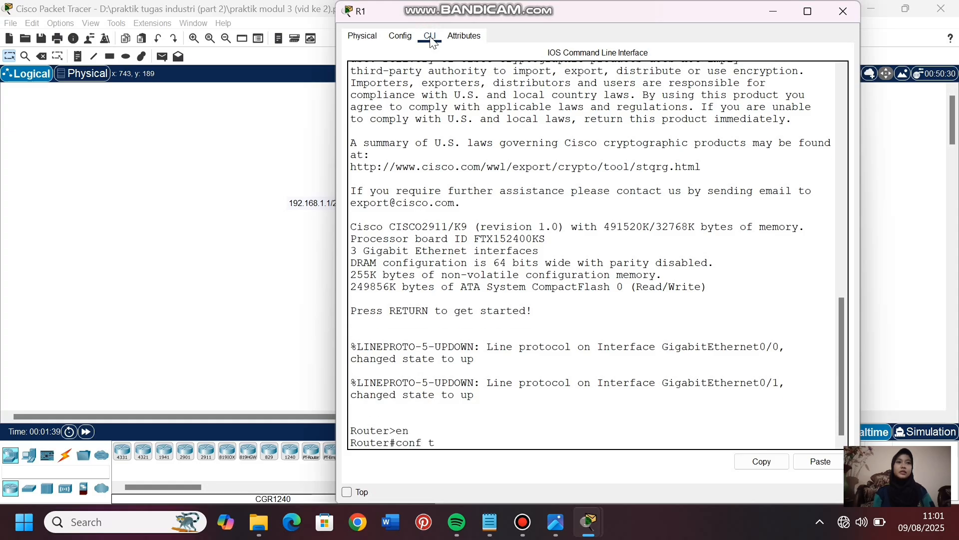
{"action": "key", "text": "Return"}
{"action": "type", "text": "do sh"}
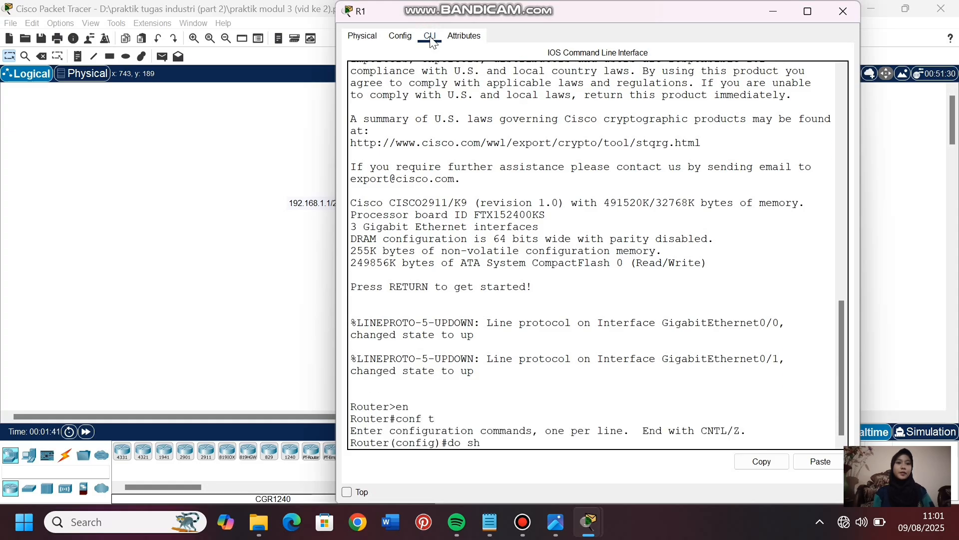
{"action": "type", "text": "ow ip route"}
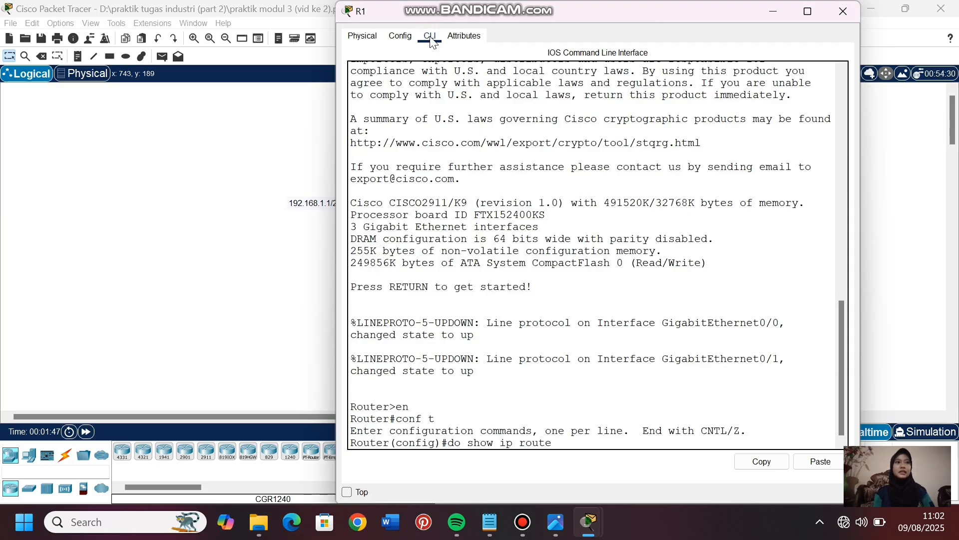
{"action": "key", "text": "Return"}
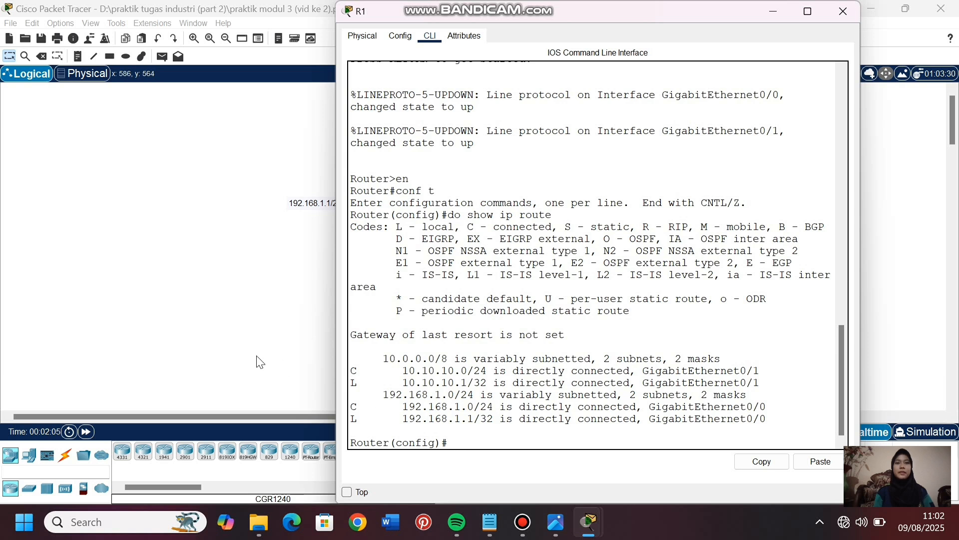
{"action": "left_click", "coordinate": [279, 312]}
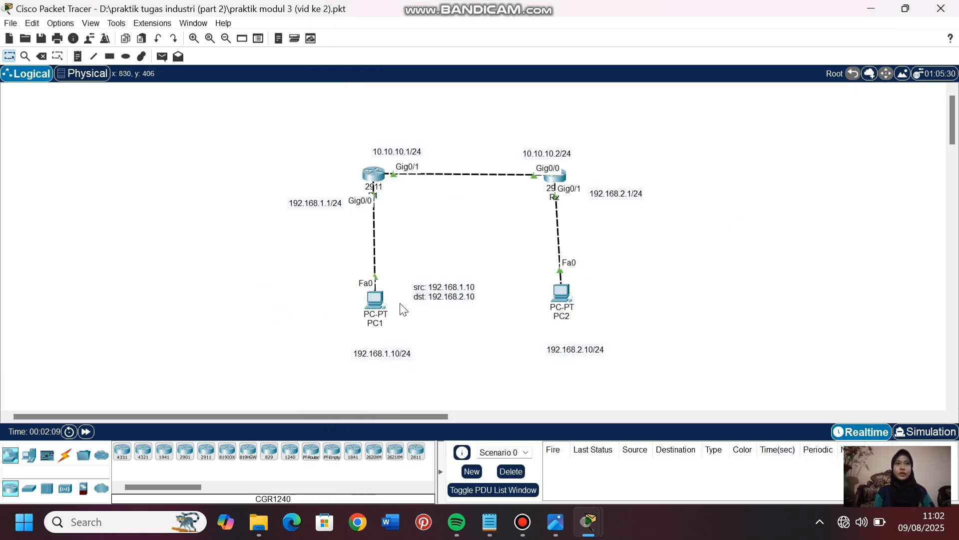
- Copy the source and destination text from PC1's note into a new note beside PC2
{"action": "double_click", "coordinate": [446, 300]}
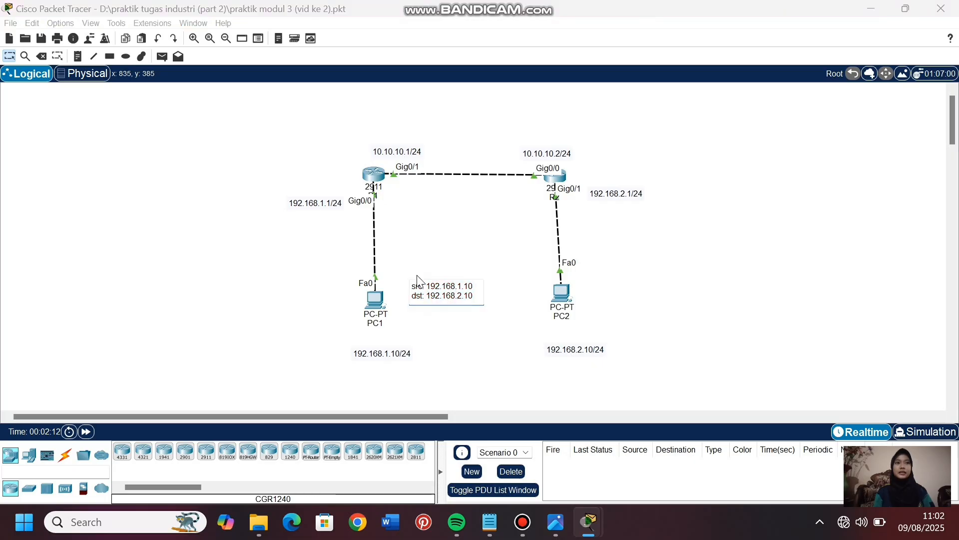
{"action": "left_click_drag", "start_coordinate": [411, 286], "coordinate": [479, 313]}
{"action": "key", "text": "ctrl+c"}
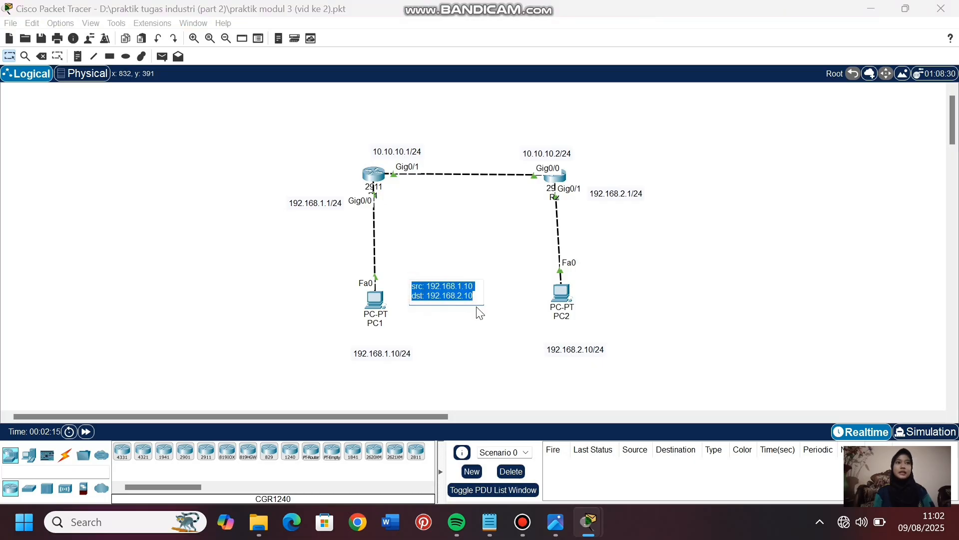
{"action": "left_click", "coordinate": [77, 56]}
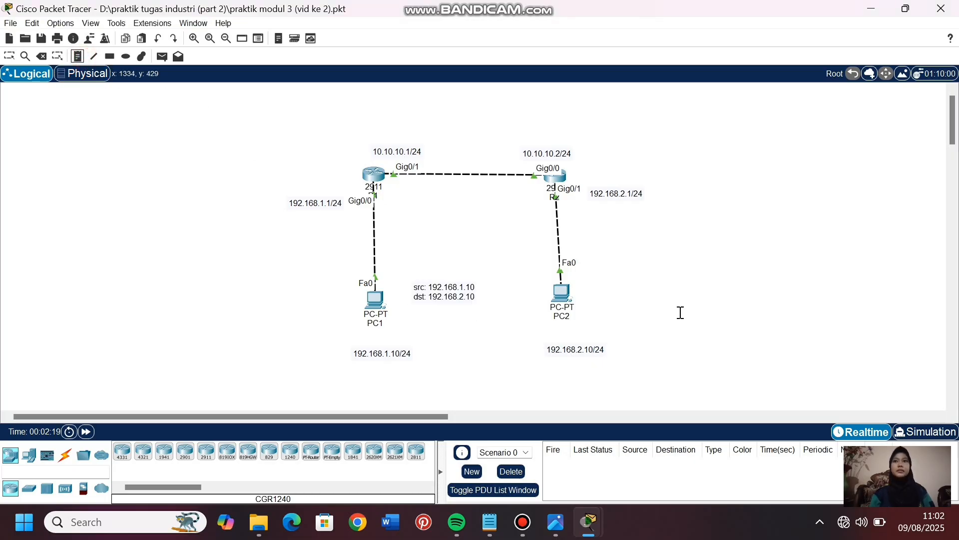
{"action": "left_click", "coordinate": [611, 280]}
{"action": "key", "text": "ctrl+v"}
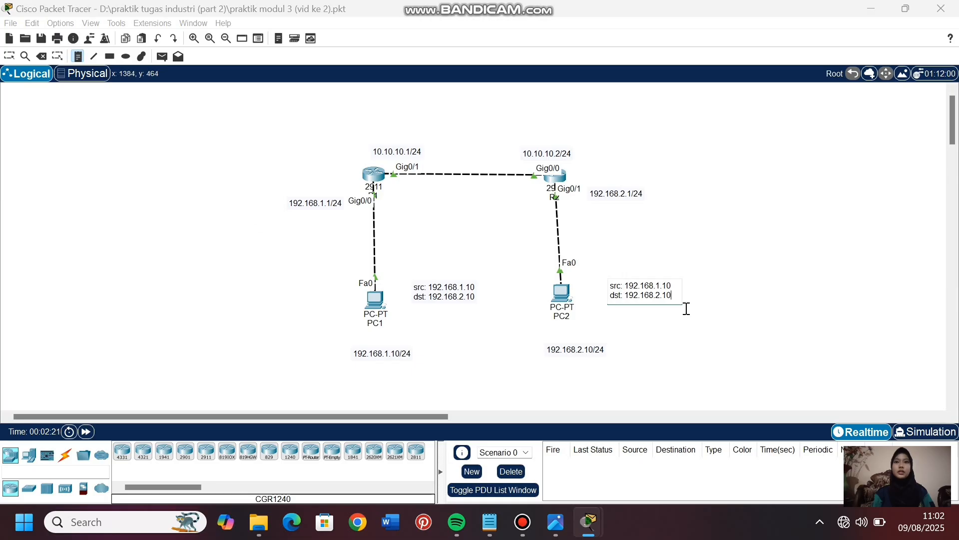
- Change the note beside PC2 to "src: 192.168.2.10" and "dst: 192.168.1.10", and finish placing notes
{"action": "left_click", "coordinate": [661, 286]}
{"action": "key", "text": "BackSpace"}
{"action": "type", "text": "2"}
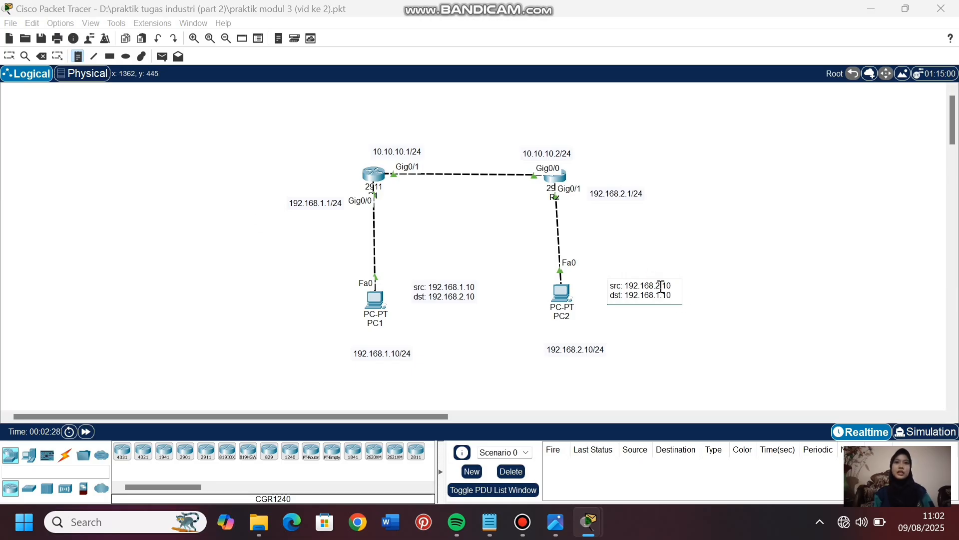
{"action": "left_click", "coordinate": [9, 56]}
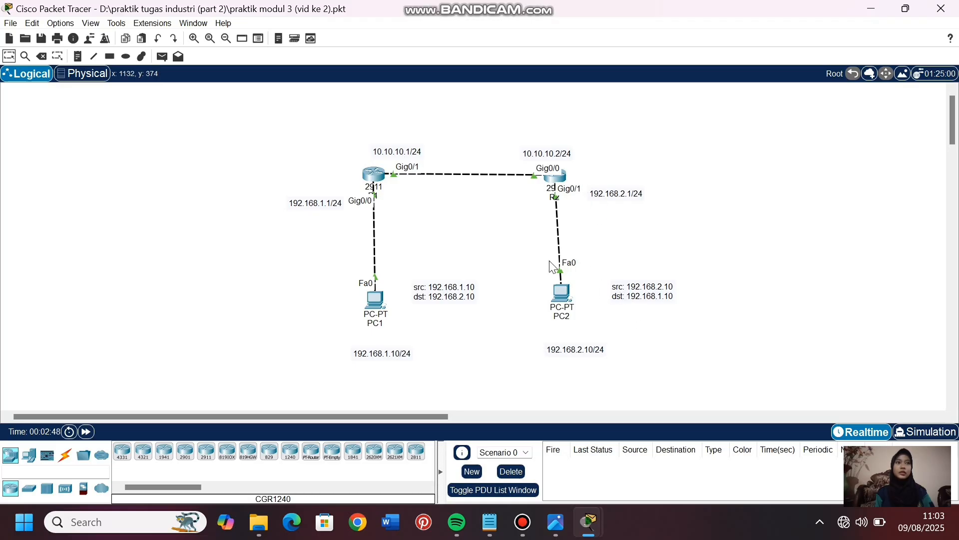
- Enter configuration mode on R2, run do show ip route to check for a route to PC1's network, and return to the topology
{"action": "left_click", "coordinate": [562, 182]}
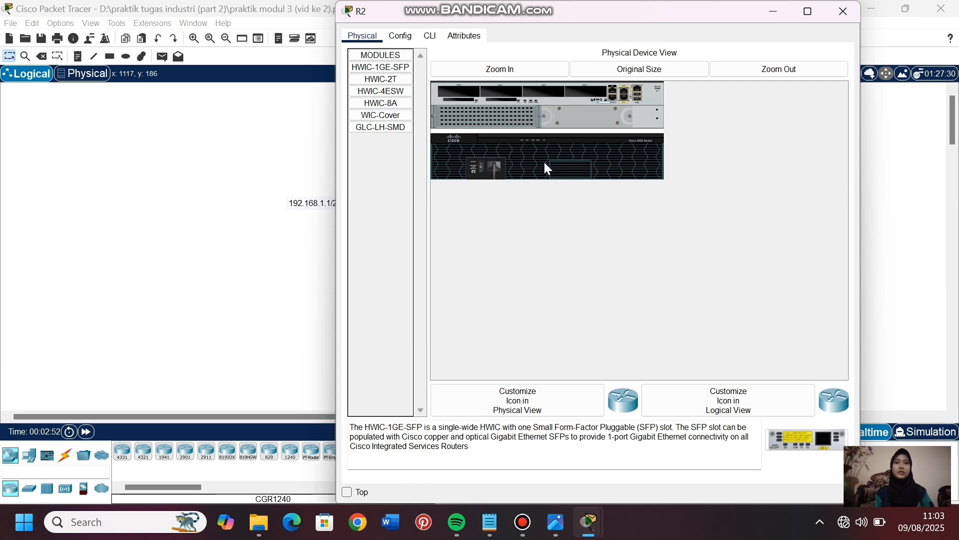
{"action": "left_click", "coordinate": [432, 36]}
{"action": "type", "text": "en"}
{"action": "key", "text": "Return"}
{"action": "type", "text": "conf t"}
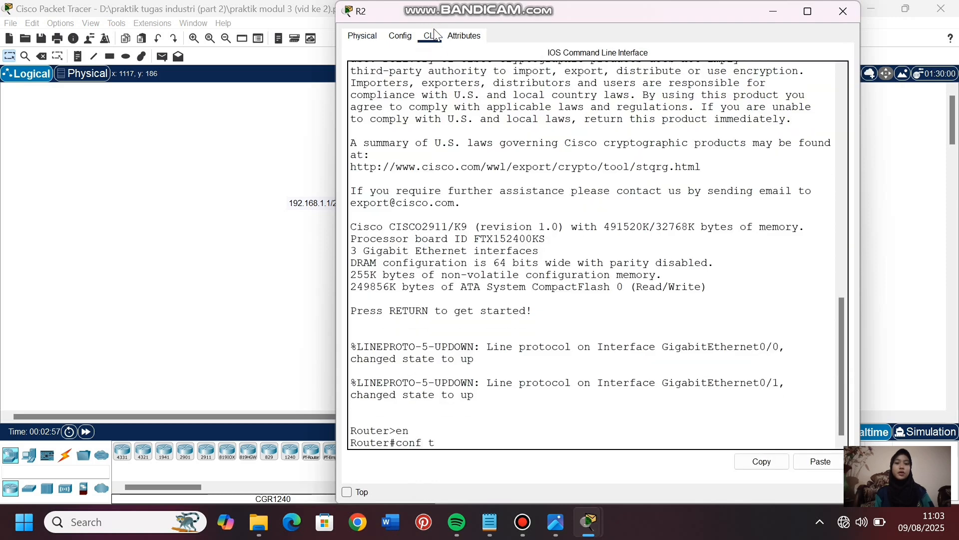
{"action": "key", "text": "Return"}
{"action": "type", "text": "do show ip route"}
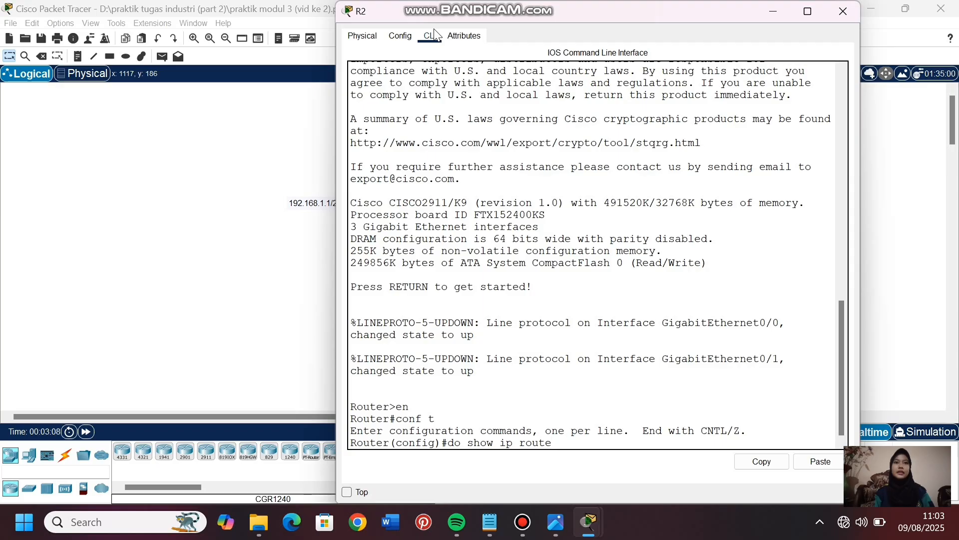
{"action": "key", "text": "Return"}
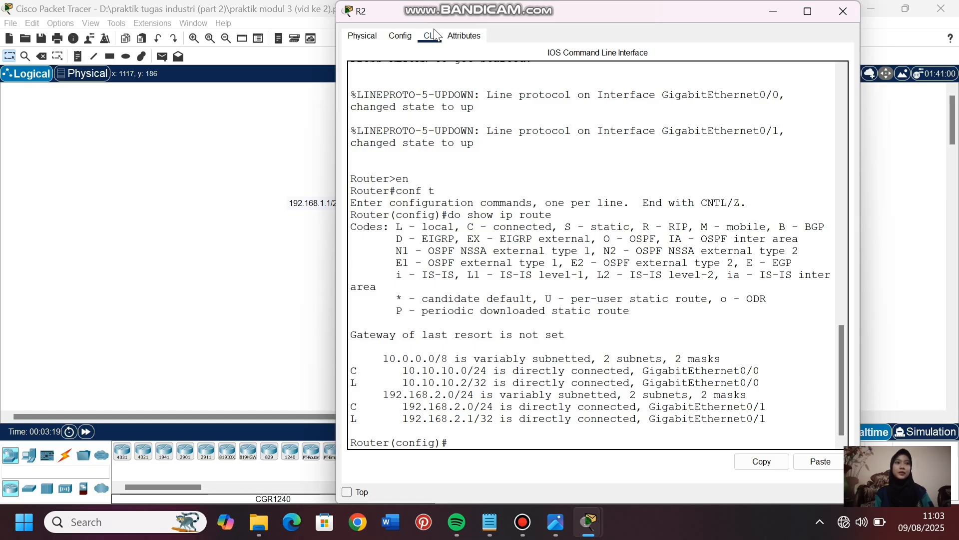
{"action": "left_click", "coordinate": [283, 199]}
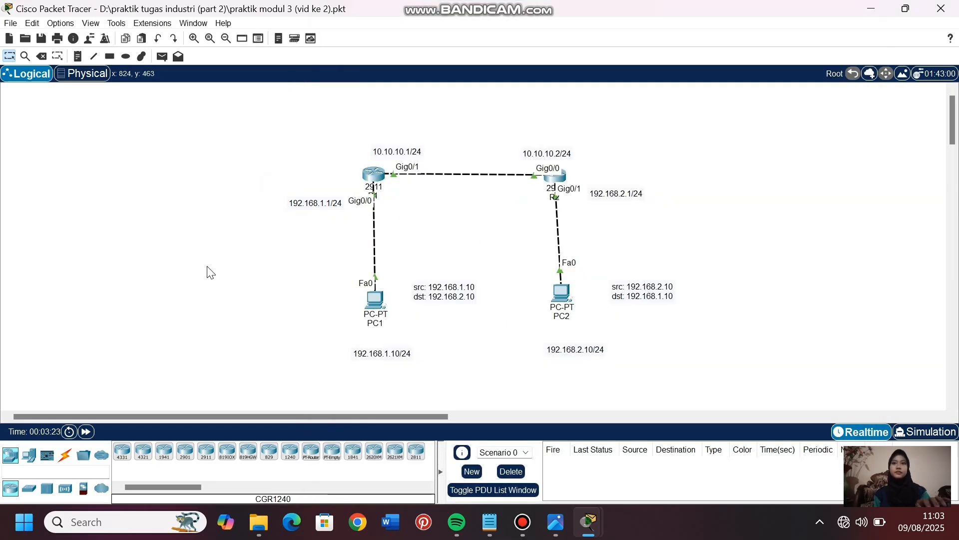
- Add a note reading "STATIC ROUTING" above the link between the two routers and finish placing notes
{"action": "left_click", "coordinate": [77, 56]}
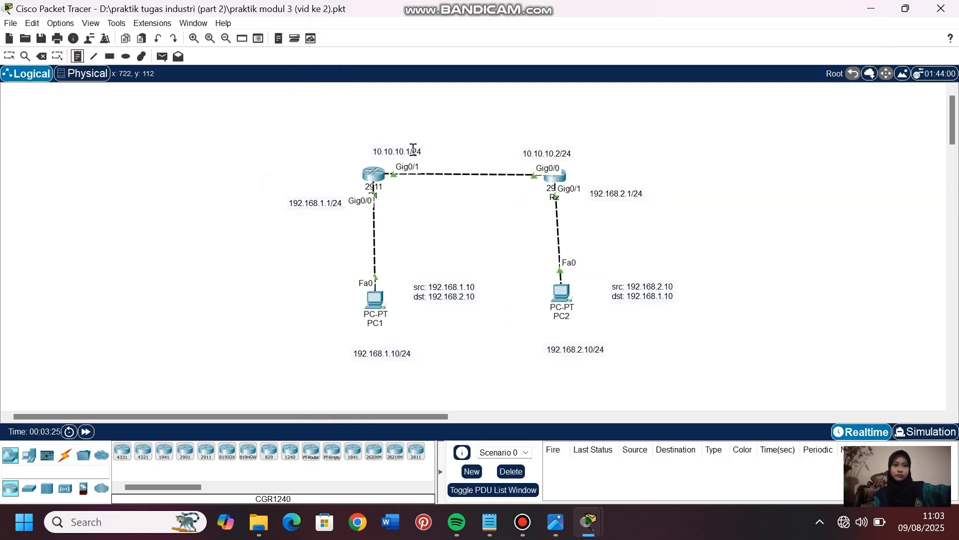
{"action": "left_click", "coordinate": [438, 124]}
{"action": "type", "text": "s"}
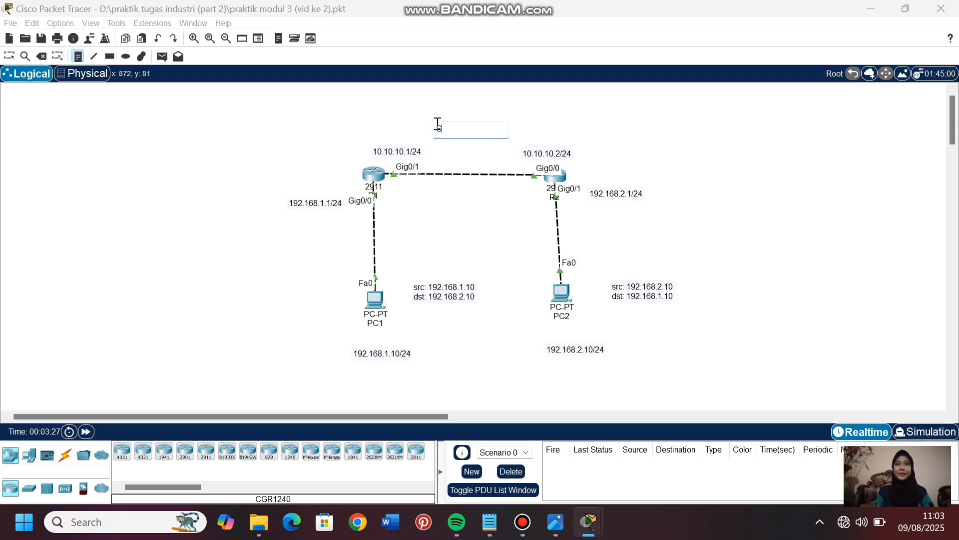
{"action": "type", "text": "TATIC"}
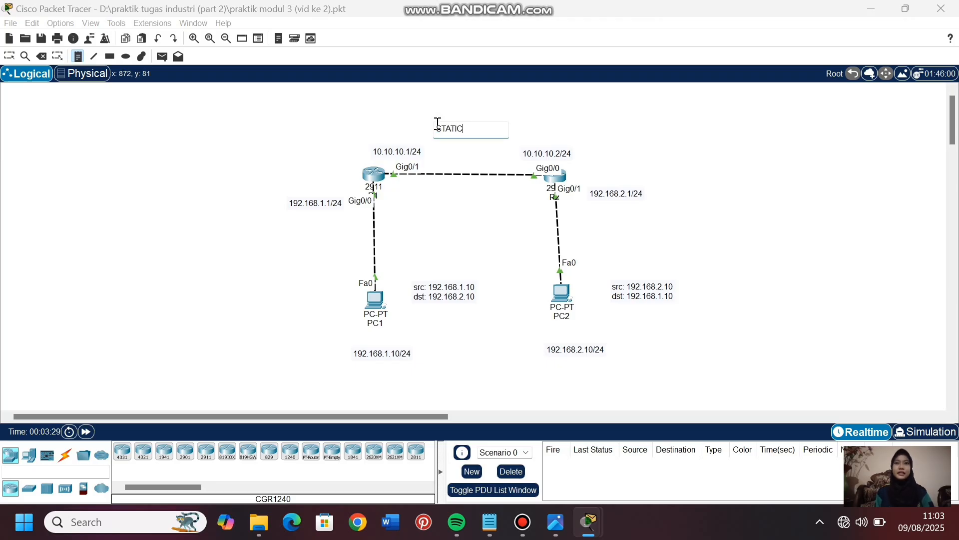
{"action": "type", "text": " ROUTING"}
{"action": "left_click", "coordinate": [9, 56]}
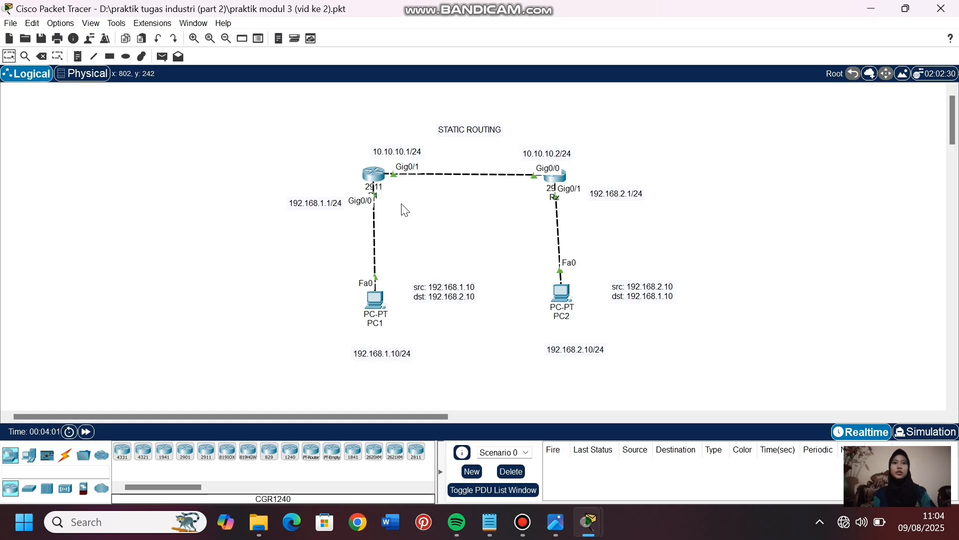
- Add a static route on R1 to network 192.168.2.0 with mask 255.255.255.0 via next hop 10.10.10.2
{"action": "left_click", "coordinate": [370, 178]}
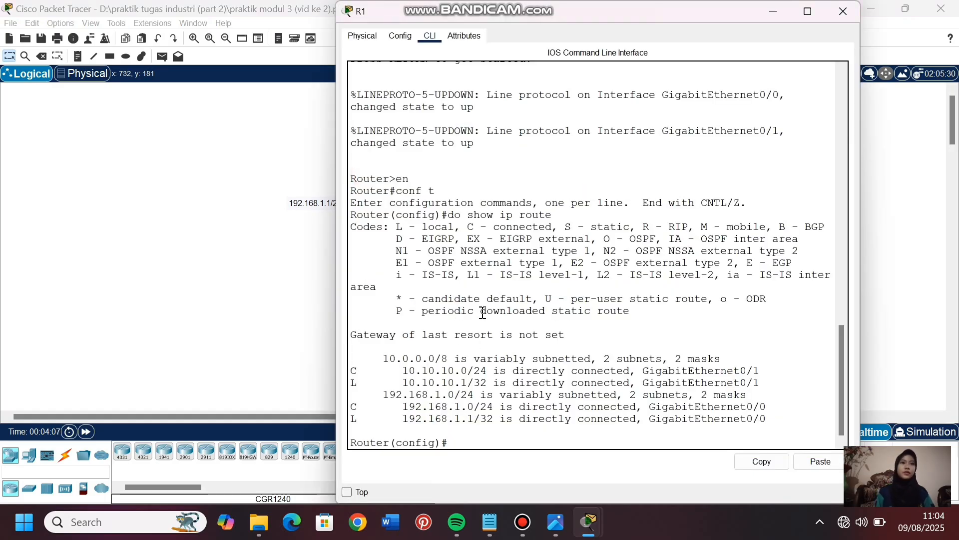
{"action": "type", "text": "ip route"}
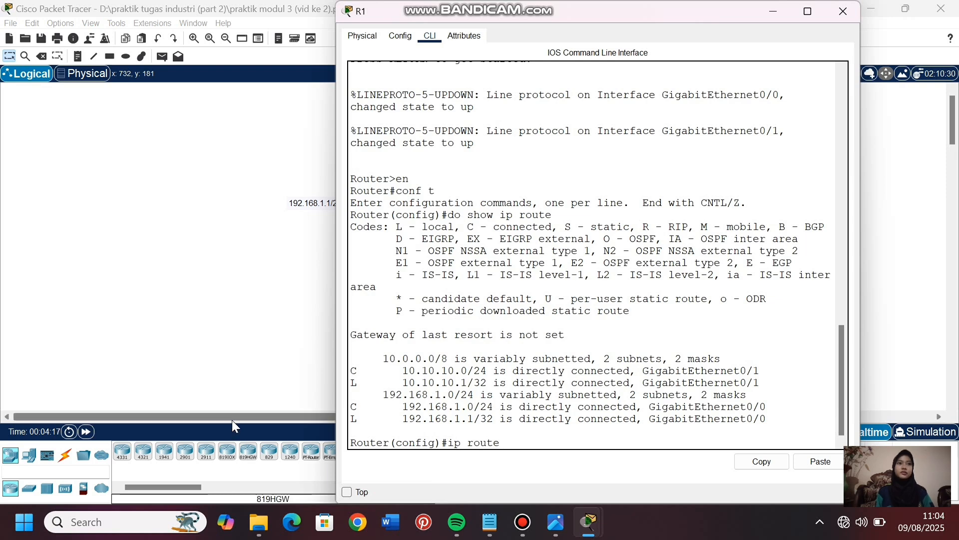
{"action": "left_click_drag", "start_coordinate": [232, 420], "coordinate": [342, 419]}
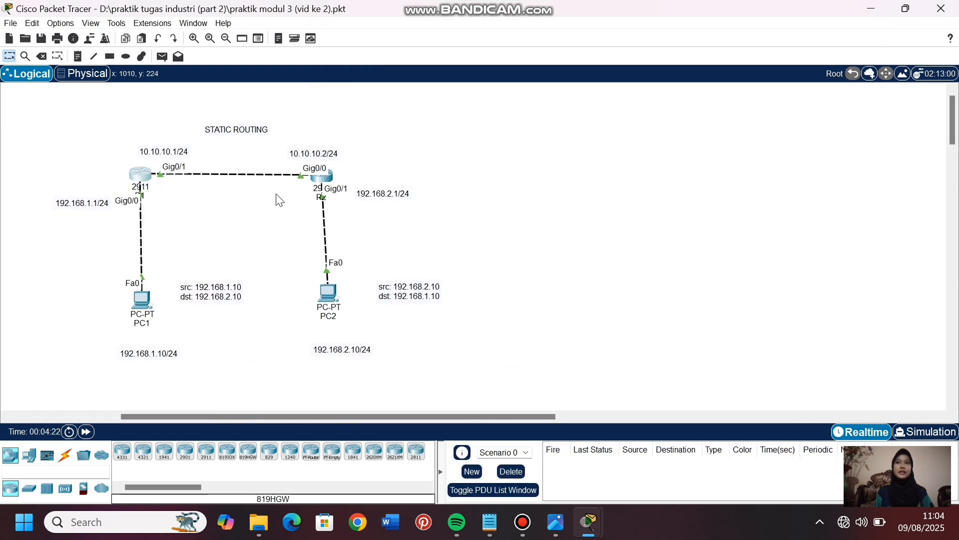
{"action": "left_click", "coordinate": [135, 175]}
{"action": "type", "text": "route 192"}
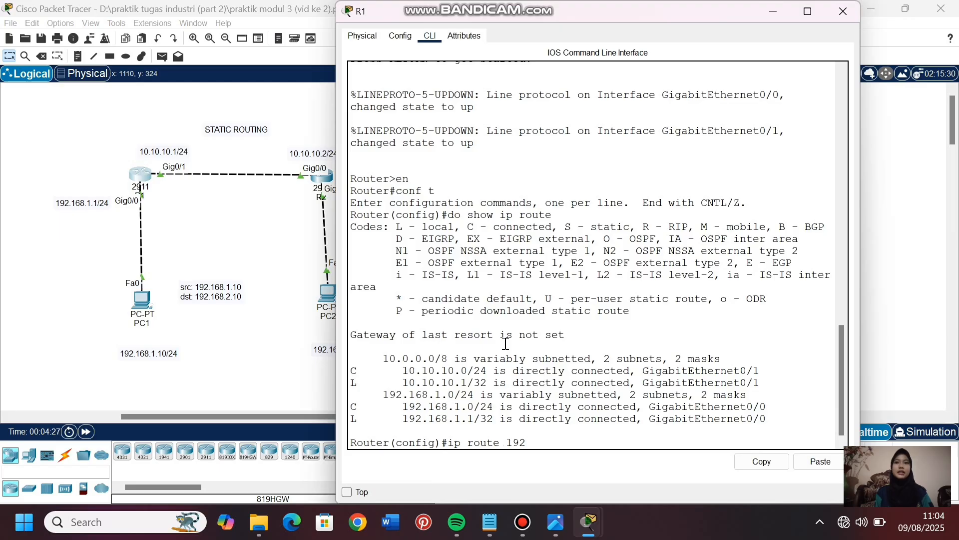
{"action": "type", "text": ".168.2.0 255.255.25.0"}
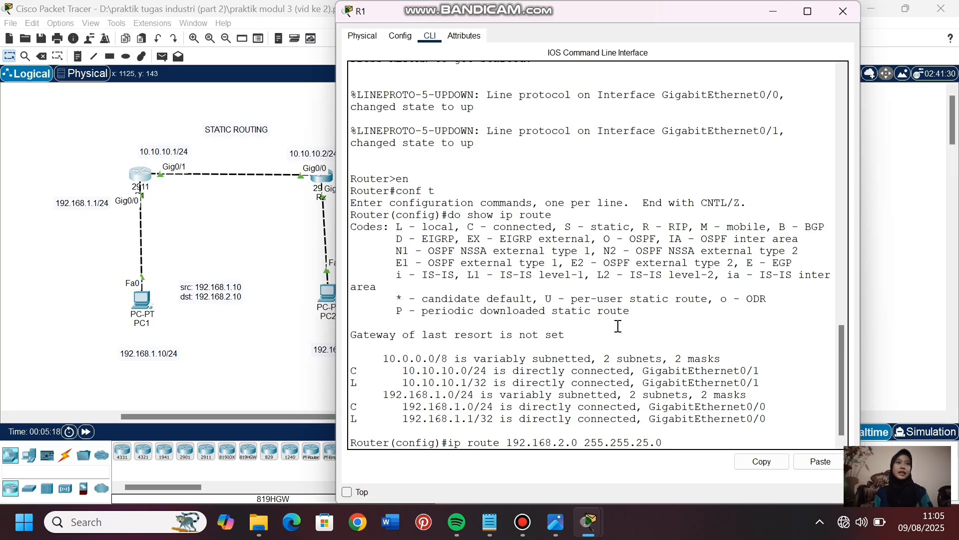
{"action": "type", "text": ".10.10.2"}
{"action": "key", "text": "Return"}
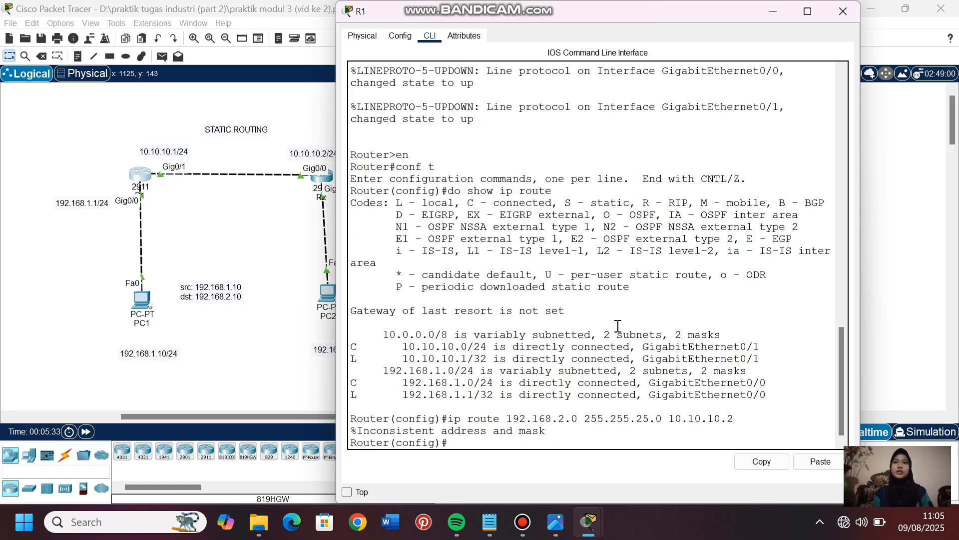
{"action": "key", "text": "Up"}
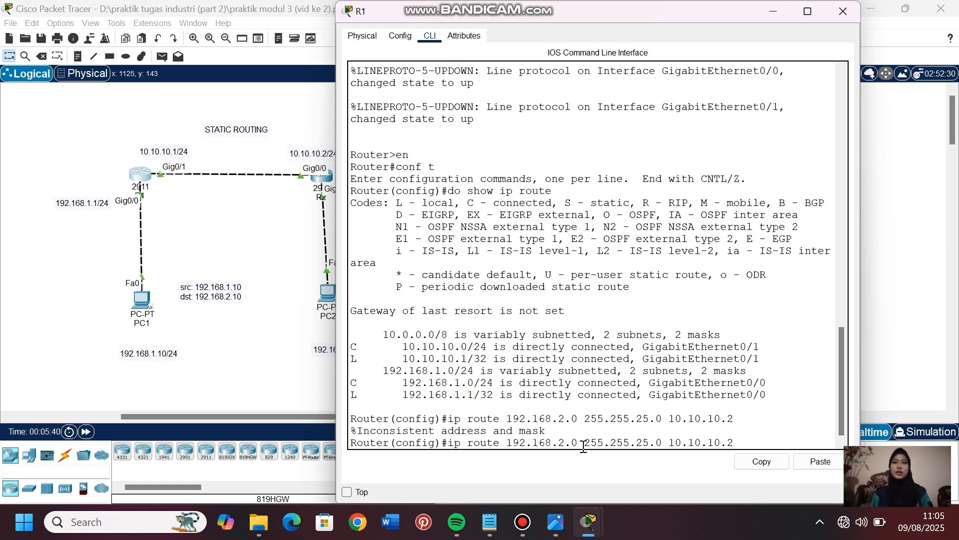
{"action": "type", "text": "5"}
{"action": "key", "text": "Return"}
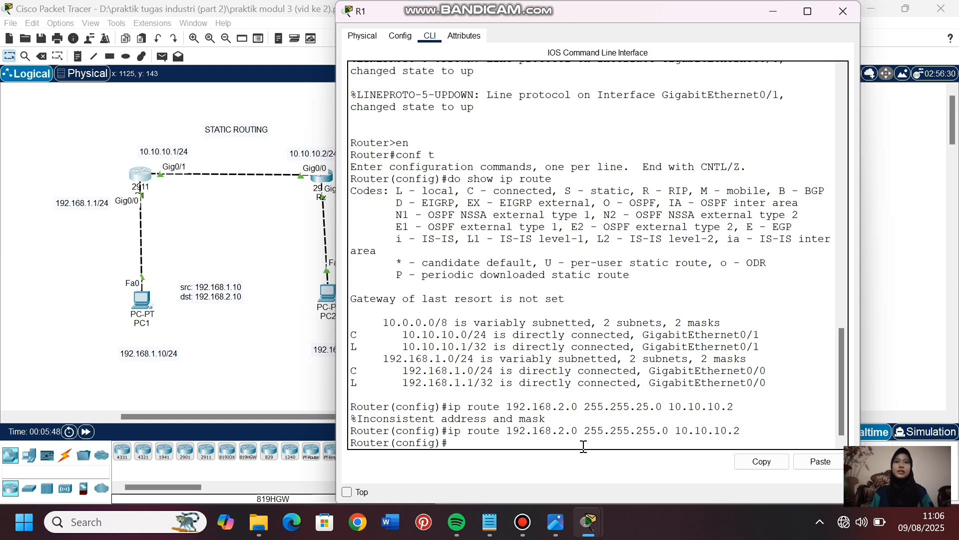
- Run do show ip route on R1 and examine the static code and the route entry for PC2's network
{"action": "type", "text": "do show ip rou"}
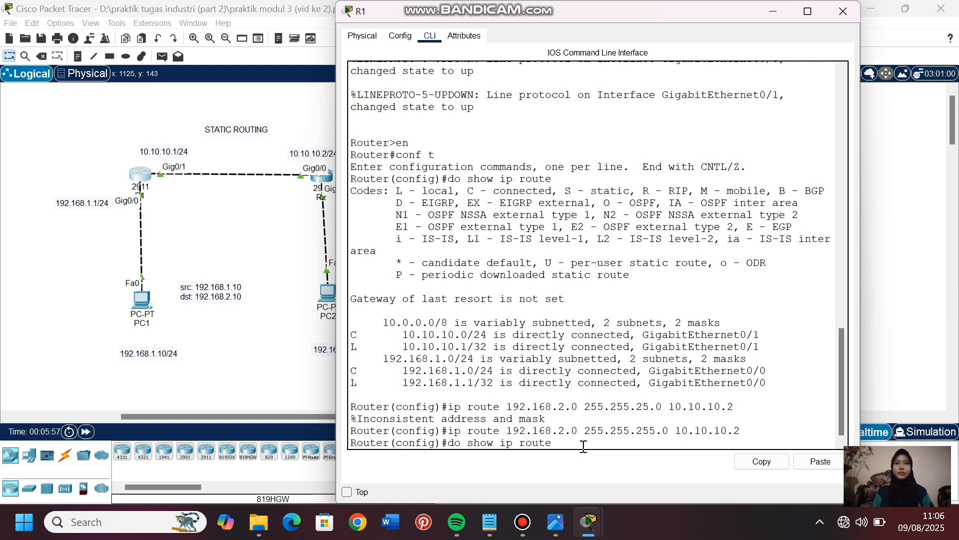
{"action": "type", "text": "te"}
{"action": "key", "text": "Return"}
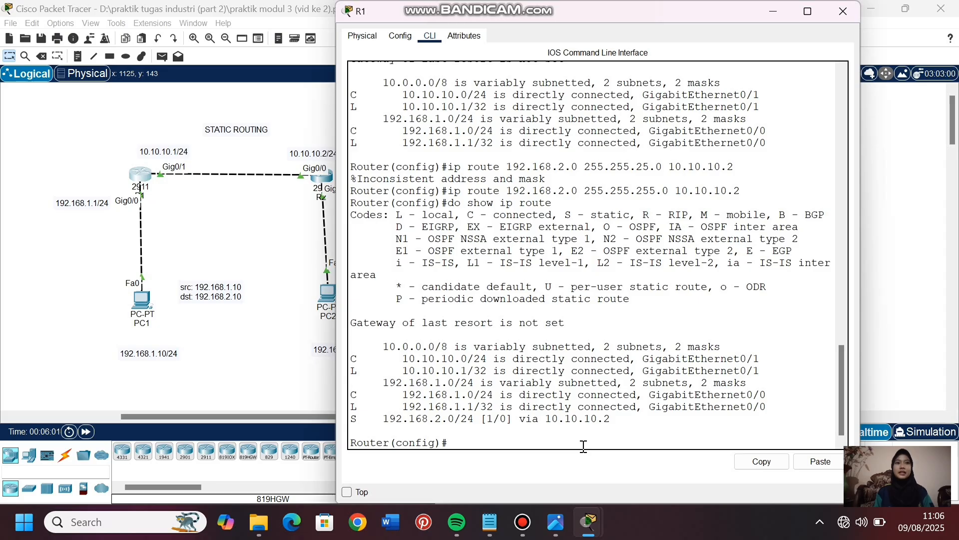
{"action": "left_click_drag", "start_coordinate": [357, 418], "coordinate": [347, 422]}
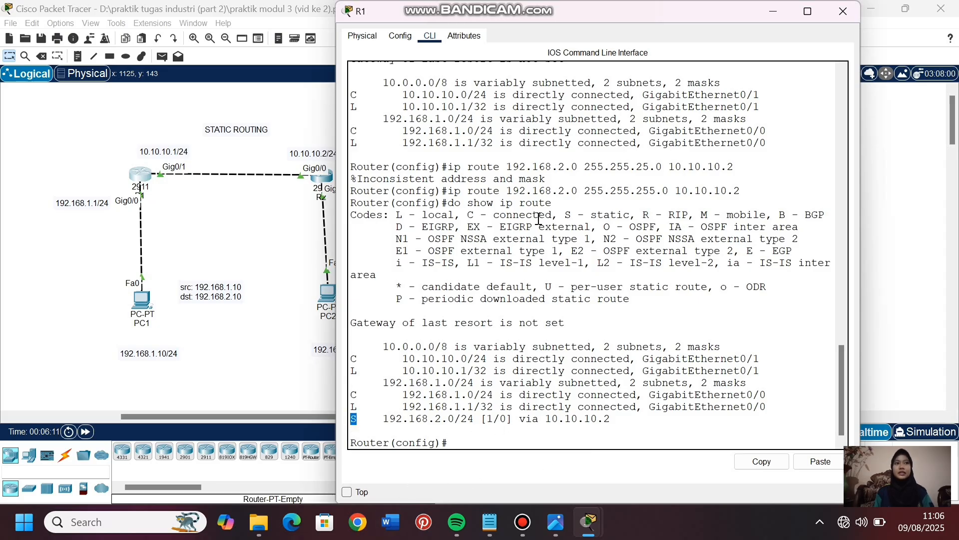
{"action": "left_click_drag", "start_coordinate": [561, 218], "coordinate": [635, 216]}
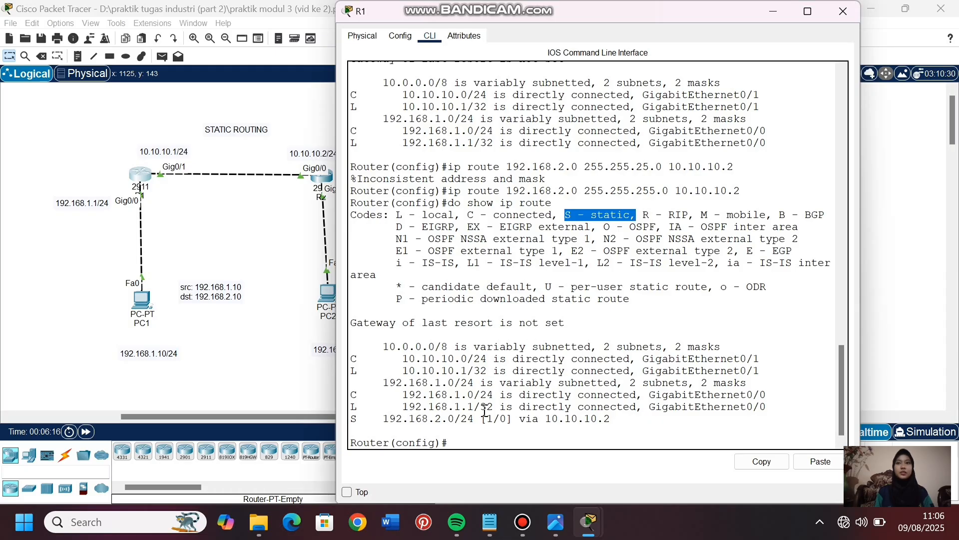
{"action": "left_click", "coordinate": [455, 443]}
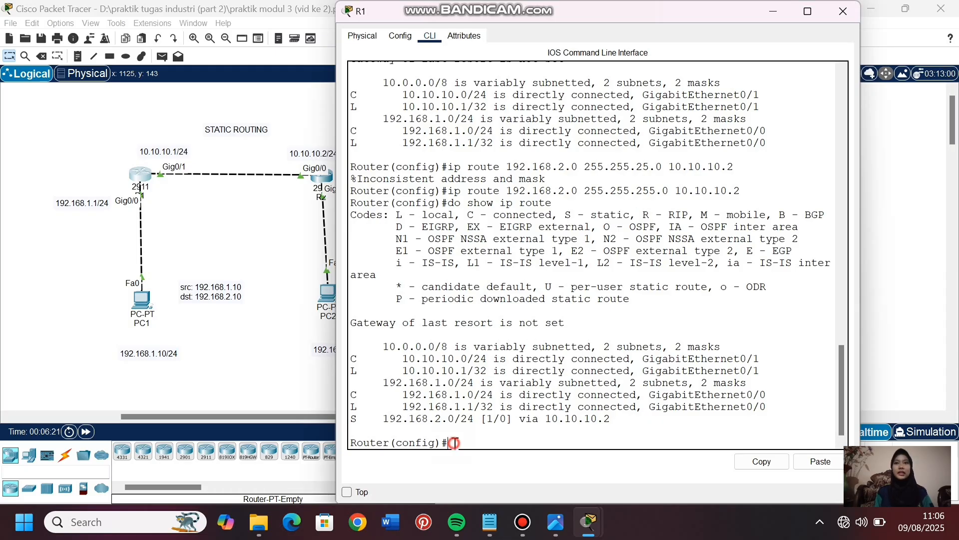
{"action": "left_click_drag", "start_coordinate": [383, 418], "coordinate": [624, 427]}
{"action": "left_click", "coordinate": [472, 442]}
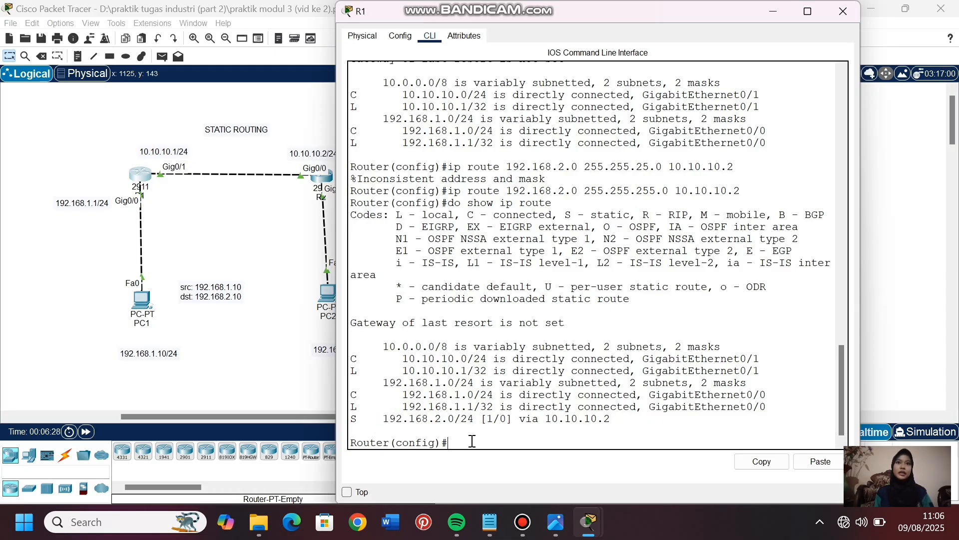
- Add a static route on R2 to network 192.168.1.0 with mask 255.255.255.0 via next hop 10.10.10.1
{"action": "left_click", "coordinate": [310, 382]}
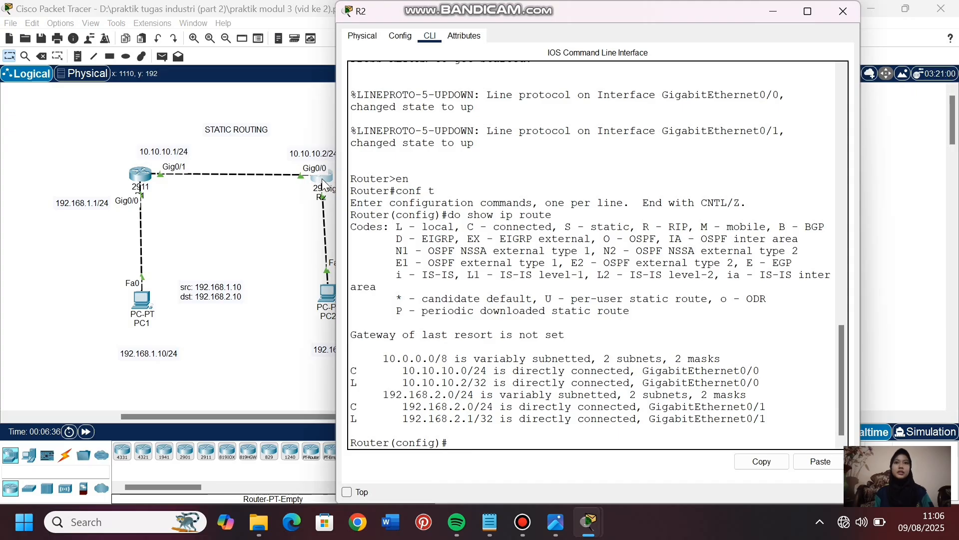
{"action": "type", "text": "ip route"}
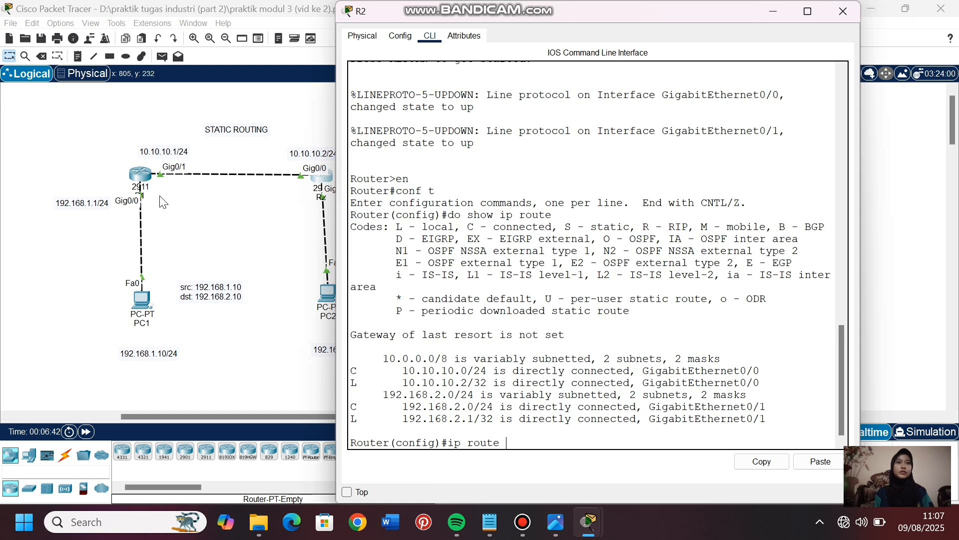
{"action": "left_click_drag", "start_coordinate": [208, 415], "coordinate": [248, 418]}
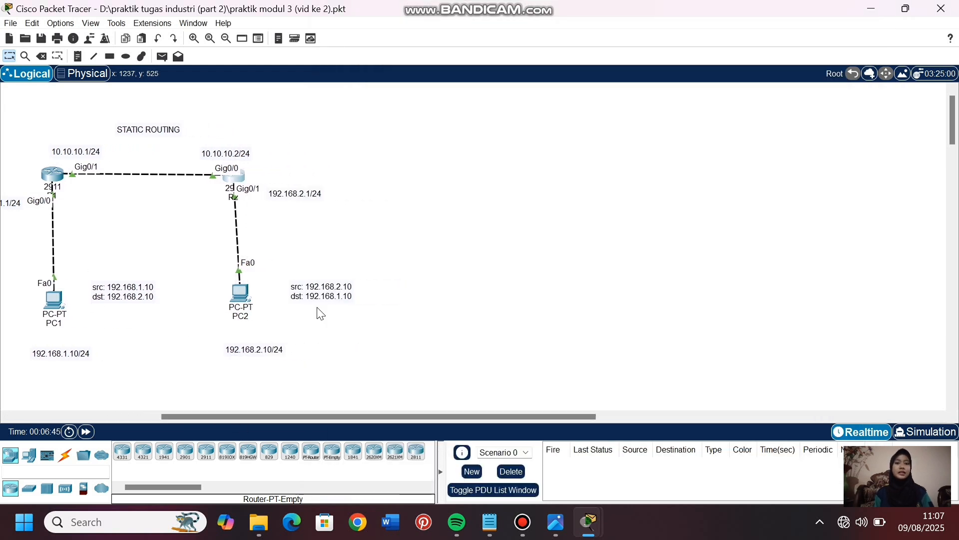
{"action": "left_click", "coordinate": [233, 184]}
{"action": "type", "text": "192.1"}
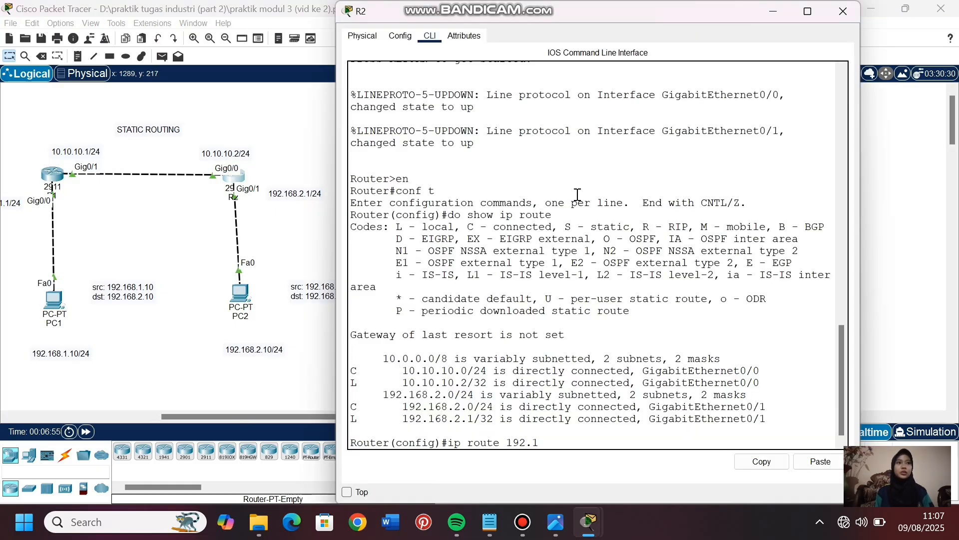
{"action": "type", "text": "68.1.0 255.255.255.0"}
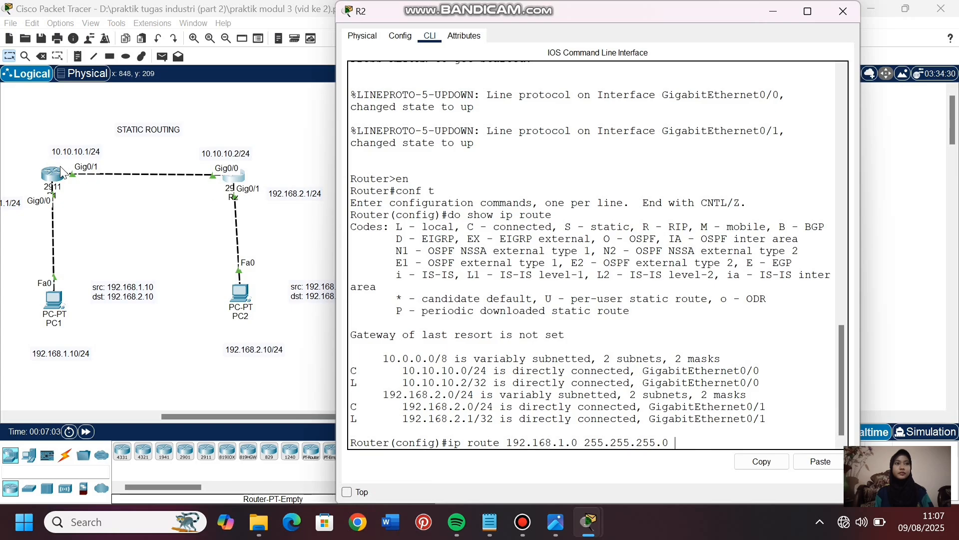
{"action": "type", "text": " 10.10.10.1"}
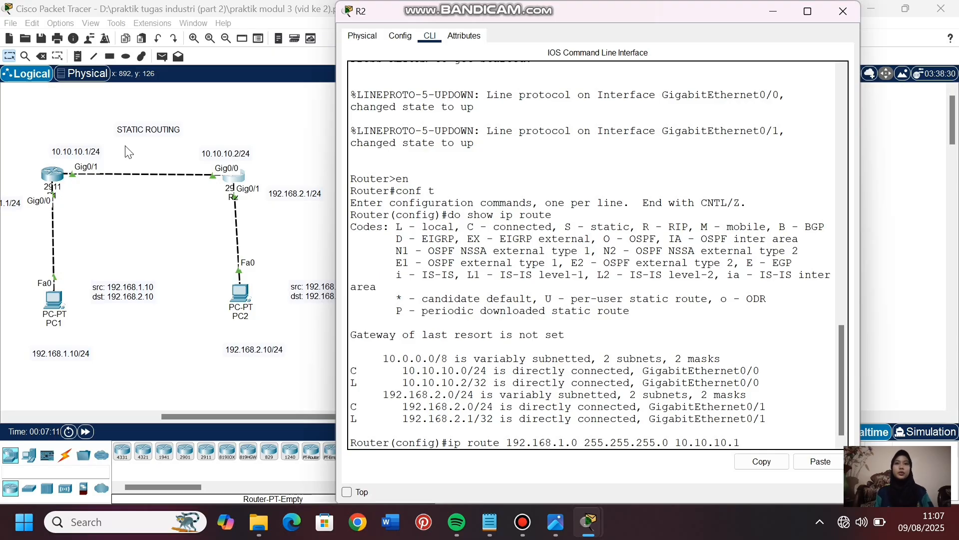
{"action": "key", "text": "Return"}
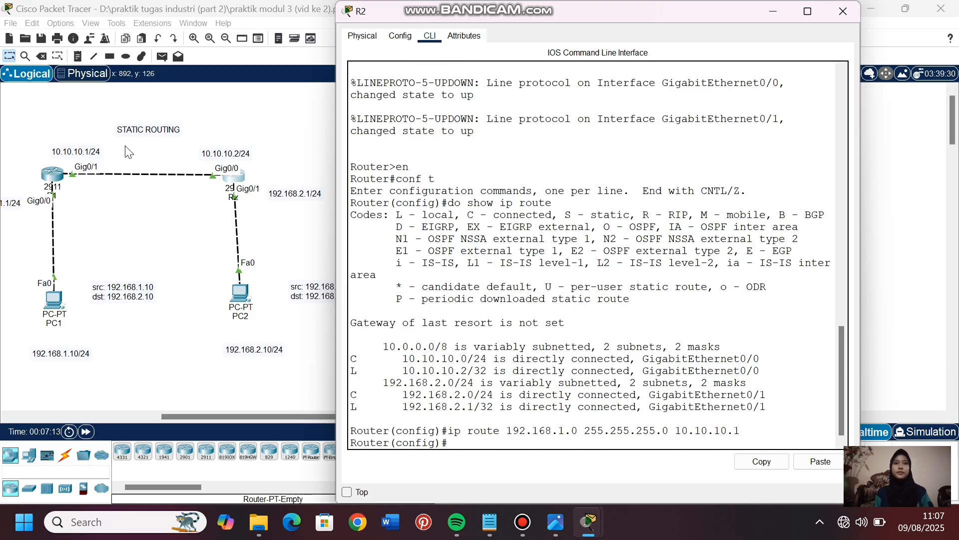
- Run do show ip route on R2, examine the static route entry for PC1's network, and return to the topology
{"action": "type", "text": "do show "}
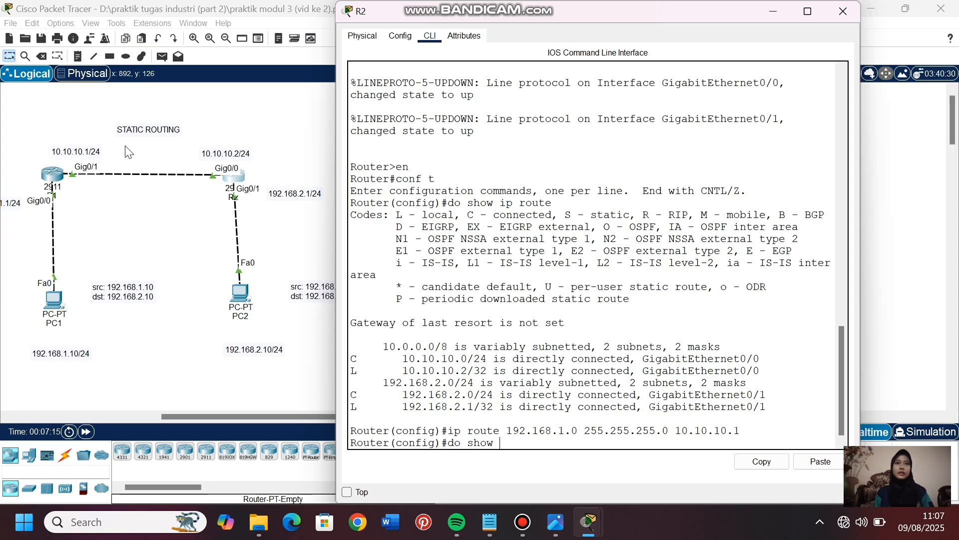
{"action": "type", "text": "ip route"}
{"action": "key", "text": "BackSpace"}
{"action": "type", "text": "route"}
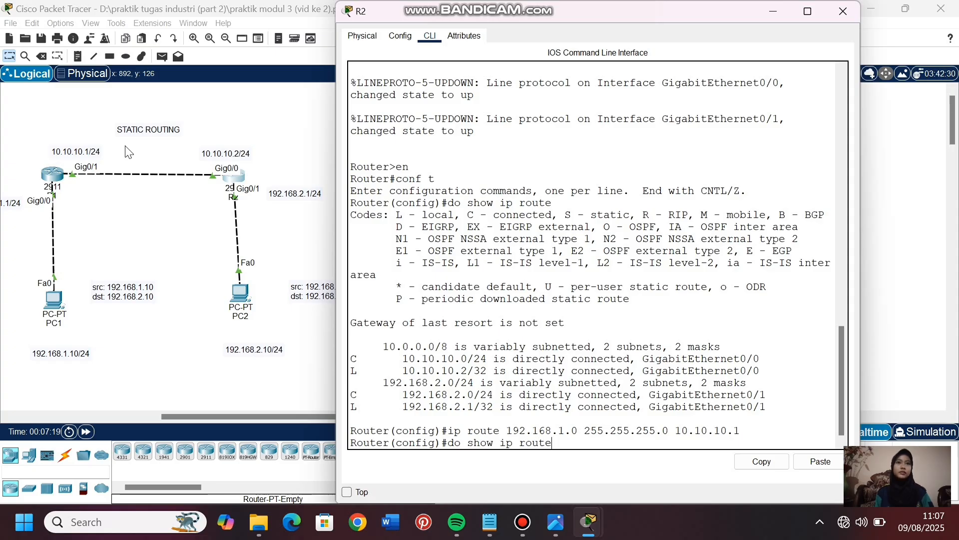
{"action": "key", "text": "Return"}
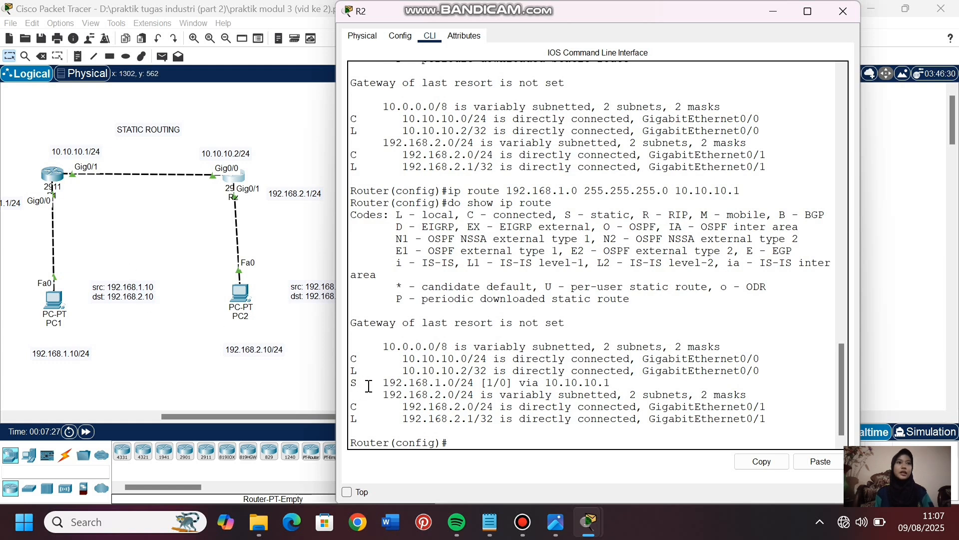
{"action": "left_click_drag", "start_coordinate": [383, 386], "coordinate": [619, 387]}
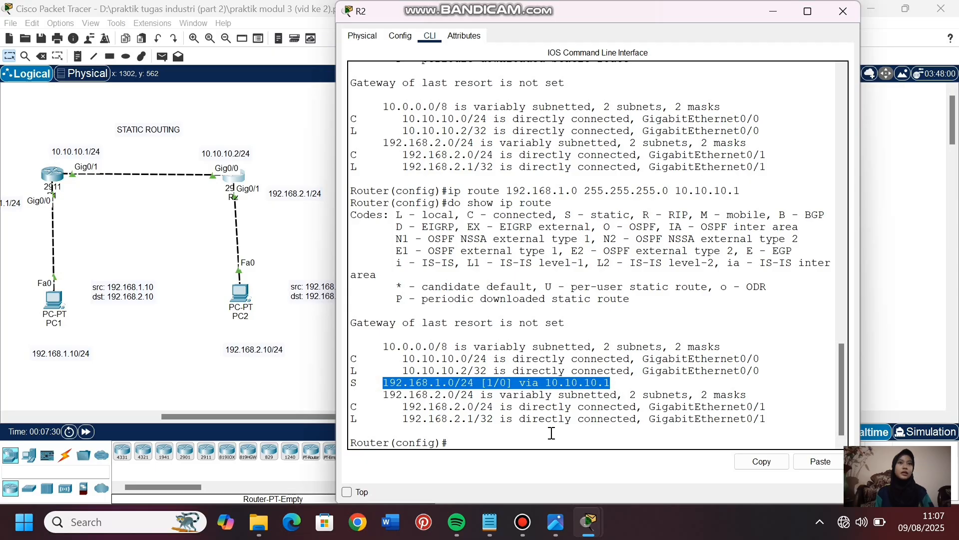
{"action": "left_click", "coordinate": [472, 439]}
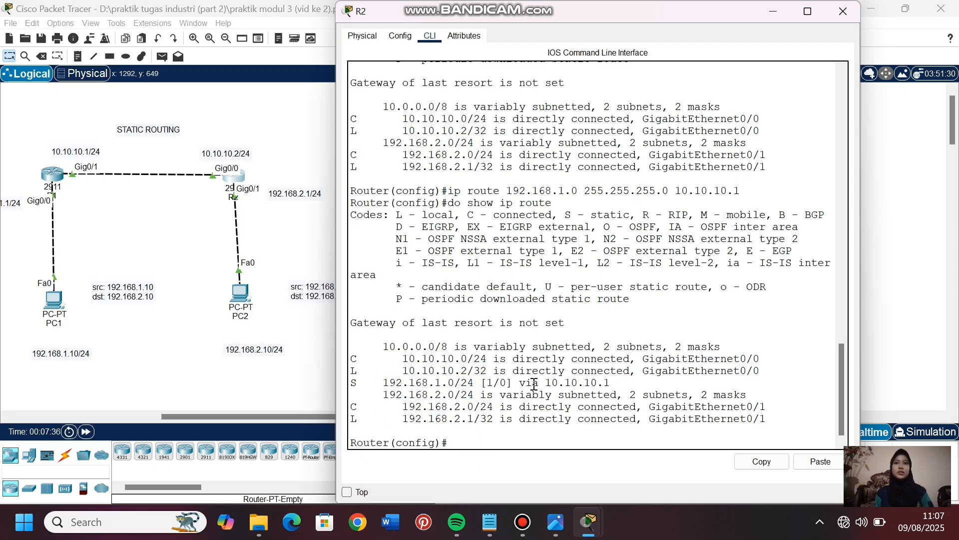
{"action": "left_click", "coordinate": [169, 390]}
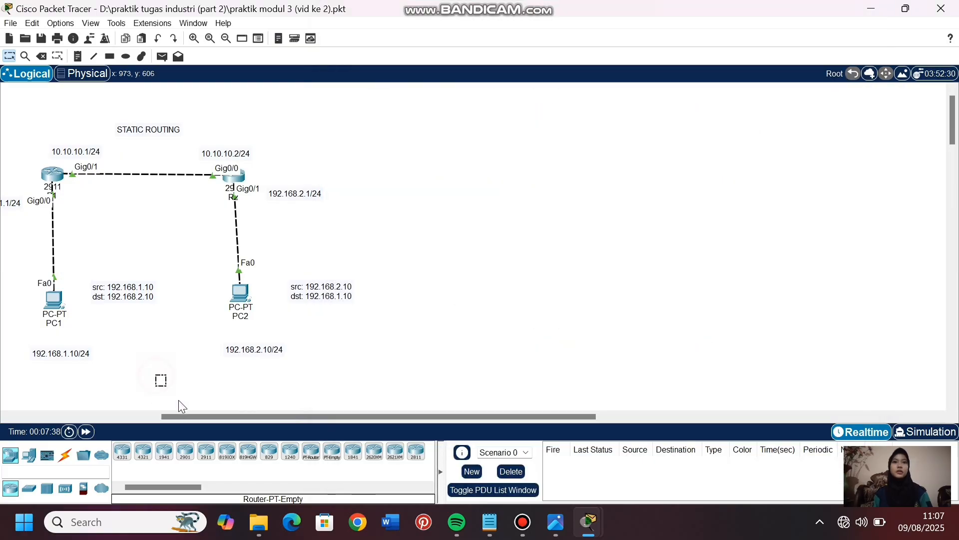
- Set PC2's static IPv4 address to 192.168.2.10 with subnet mask 255.255.255.0
{"action": "left_click_drag", "start_coordinate": [188, 415], "coordinate": [55, 399]}
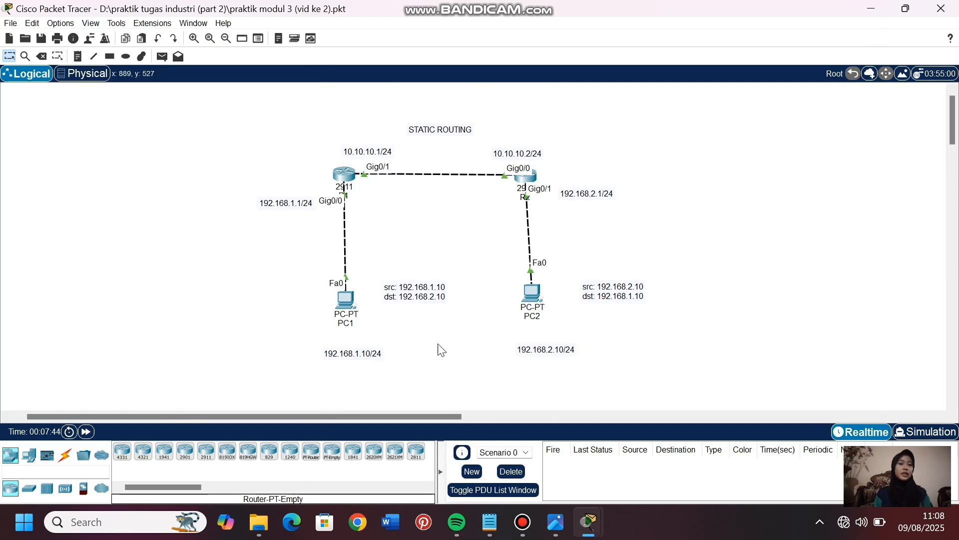
{"action": "left_click", "coordinate": [533, 295]}
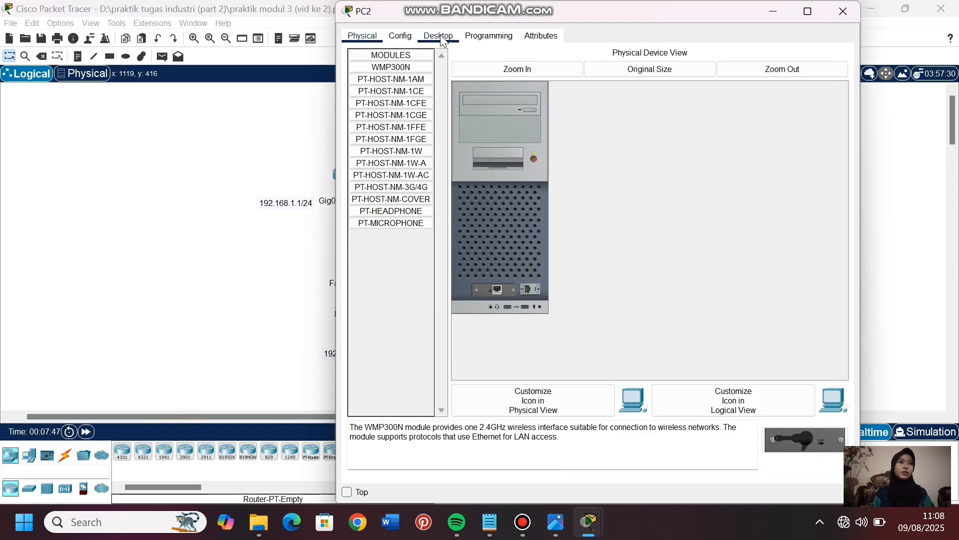
{"action": "left_click", "coordinate": [441, 41]}
{"action": "left_click", "coordinate": [383, 83]}
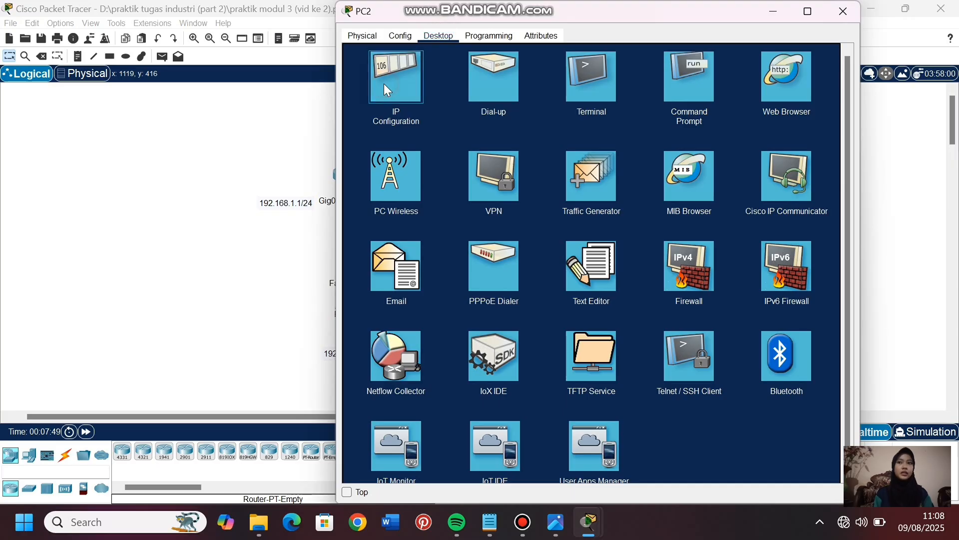
{"action": "type", "text": "192.168.2.10"}
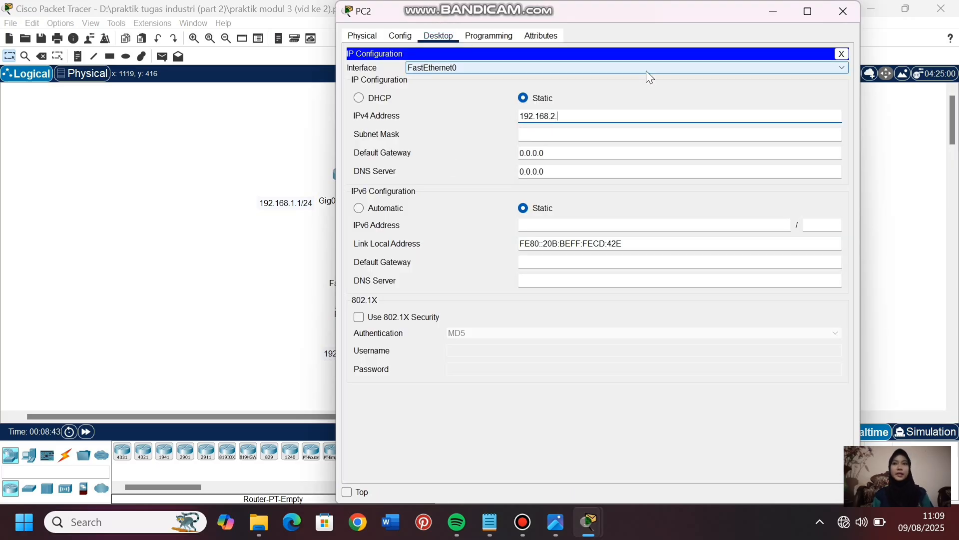
{"action": "left_click", "coordinate": [600, 134]}
- Set PC2's IPv4 default gateway to 192.168.2.1
{"action": "left_click", "coordinate": [554, 155]}
{"action": "key", "text": "BackSpace"}
{"action": "key", "text": "BackSpace"}
{"action": "key", "text": "BackSpace"}
{"action": "key", "text": "BackSpace"}
{"action": "key", "text": "BackSpace"}
{"action": "key", "text": "BackSpace"}
{"action": "key", "text": "BackSpace"}
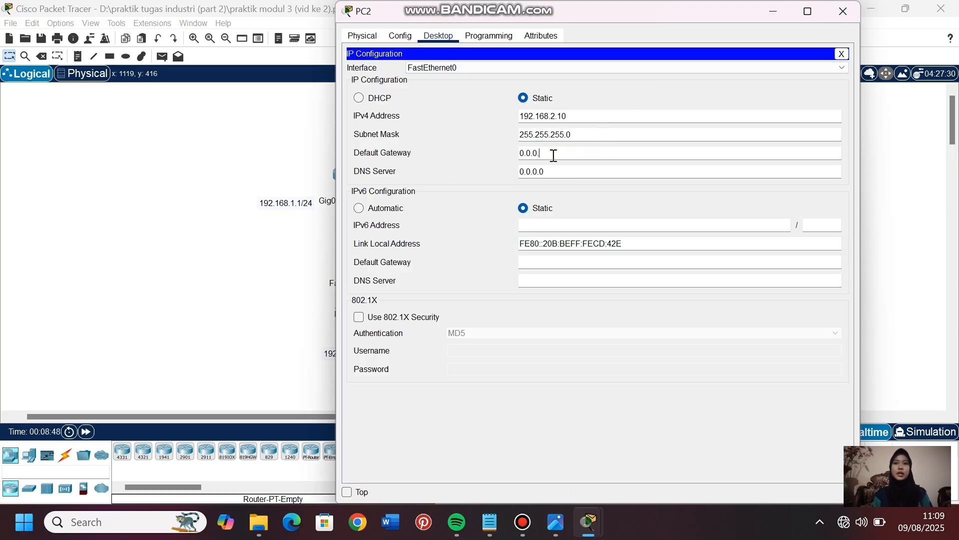
{"action": "type", "text": "192.168"}
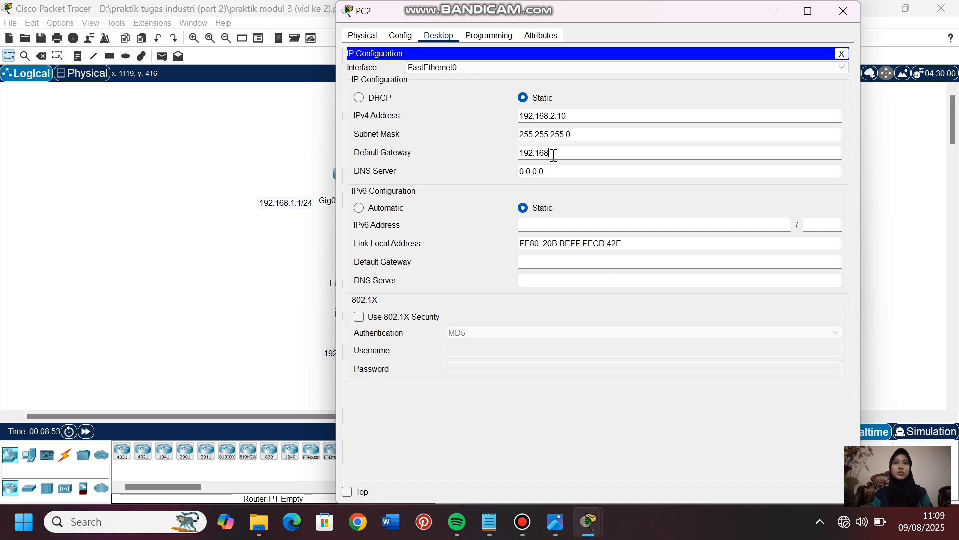
{"action": "type", "text": ".2.1"}
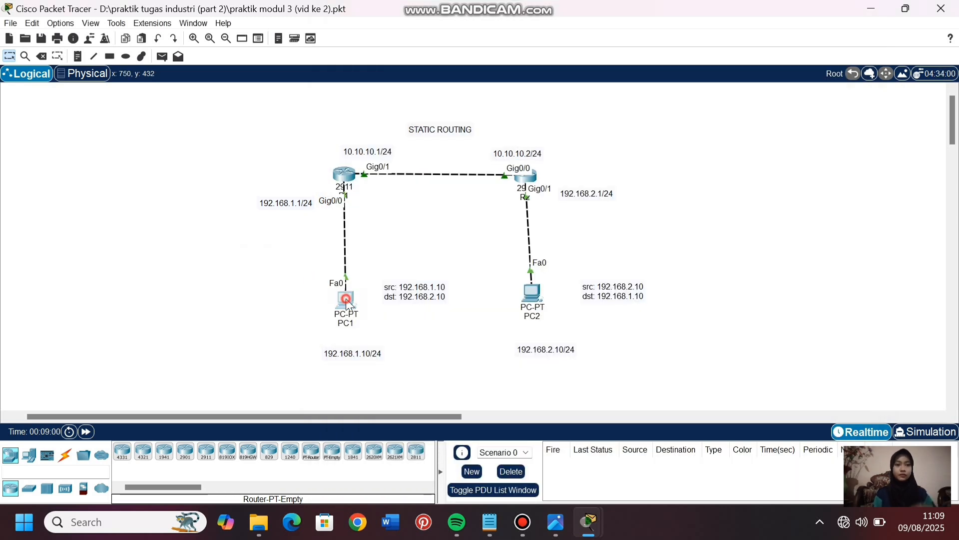
- Ping PC2 at 192.168.2.10 from PC1's command prompt and return to the topology
{"action": "left_click", "coordinate": [346, 299]}
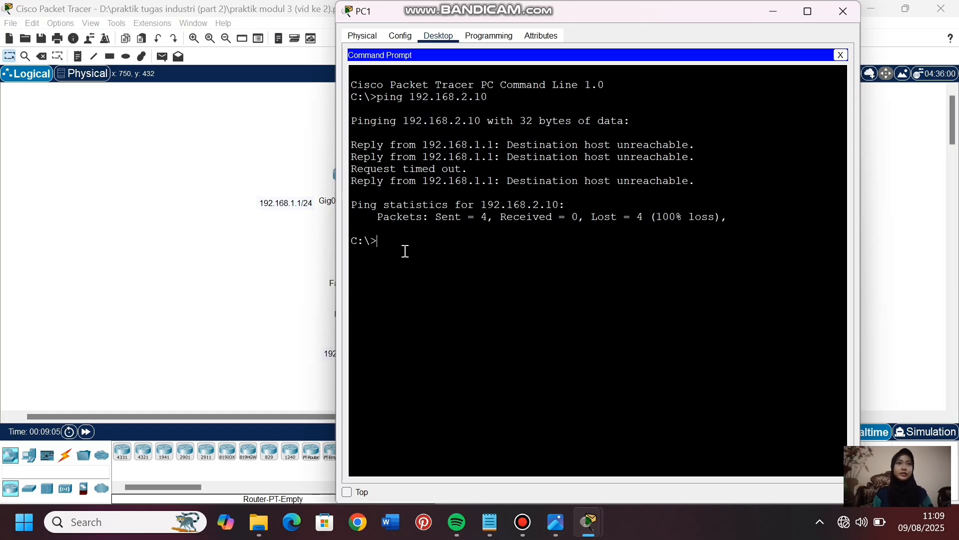
{"action": "type", "text": "ping"}
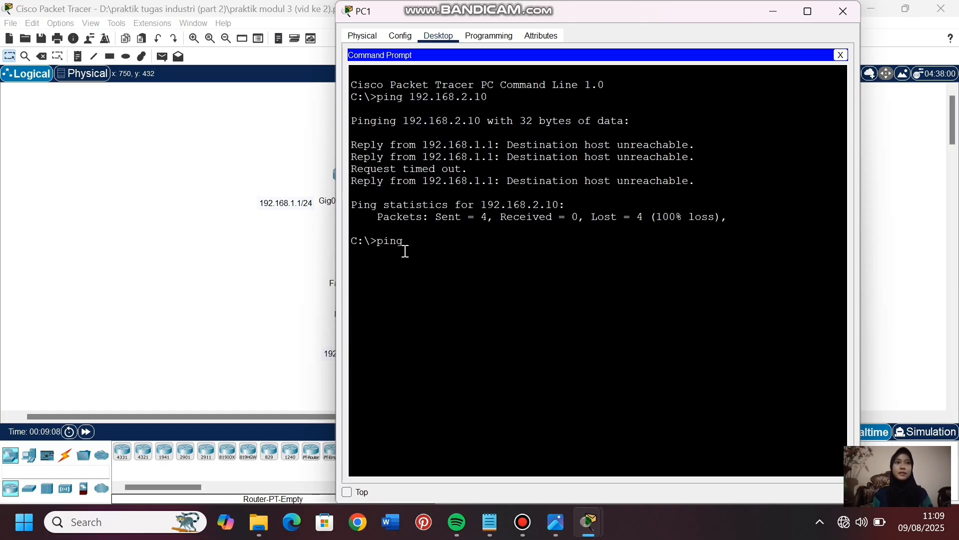
{"action": "type", "text": " 192.168.2.10"}
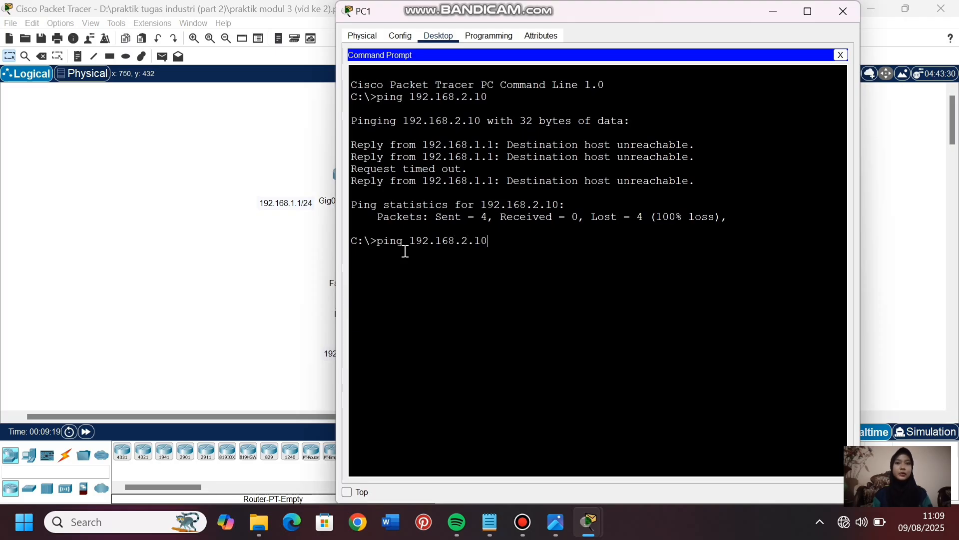
{"action": "key", "text": "Return"}
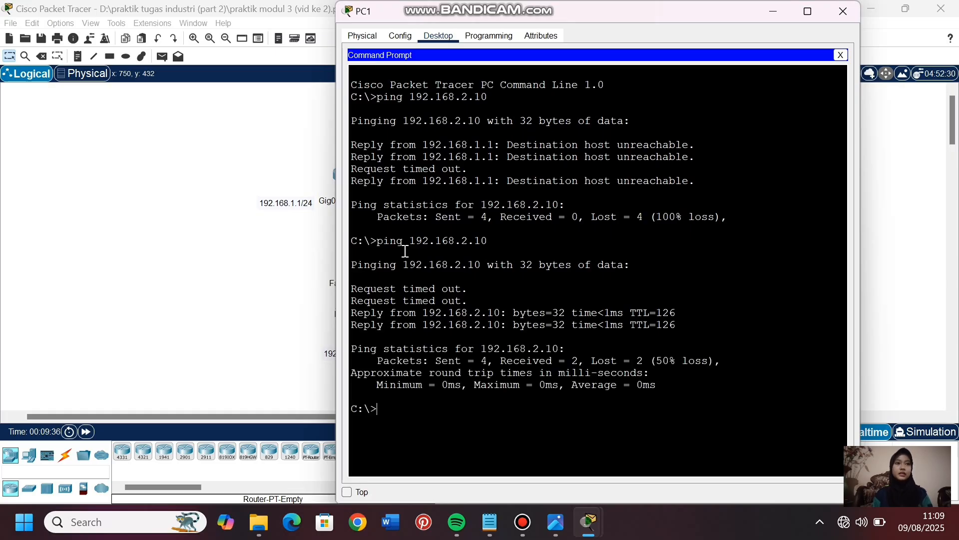
{"action": "left_click", "coordinate": [228, 274]}
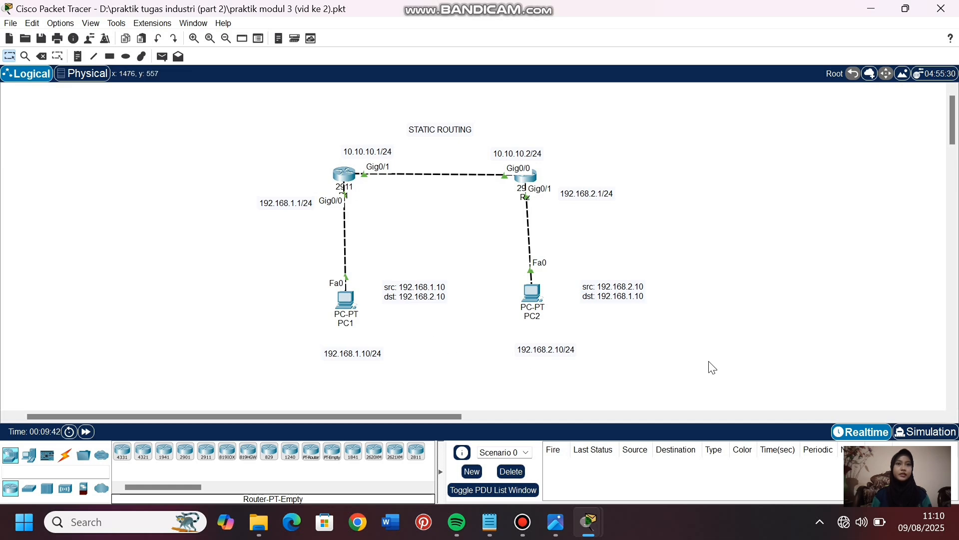
- Repeat the ping from PC1 to 192.168.2.10 to recheck connectivity between the PCs
{"action": "left_click", "coordinate": [347, 302]}
{"action": "type", "text": "ping"}
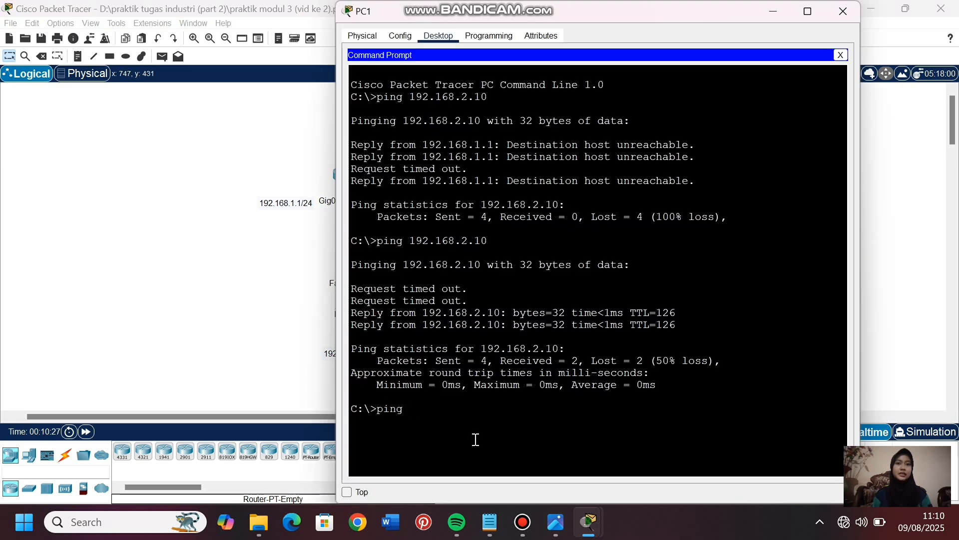
{"action": "type", "text": " 192.168.2.10"}
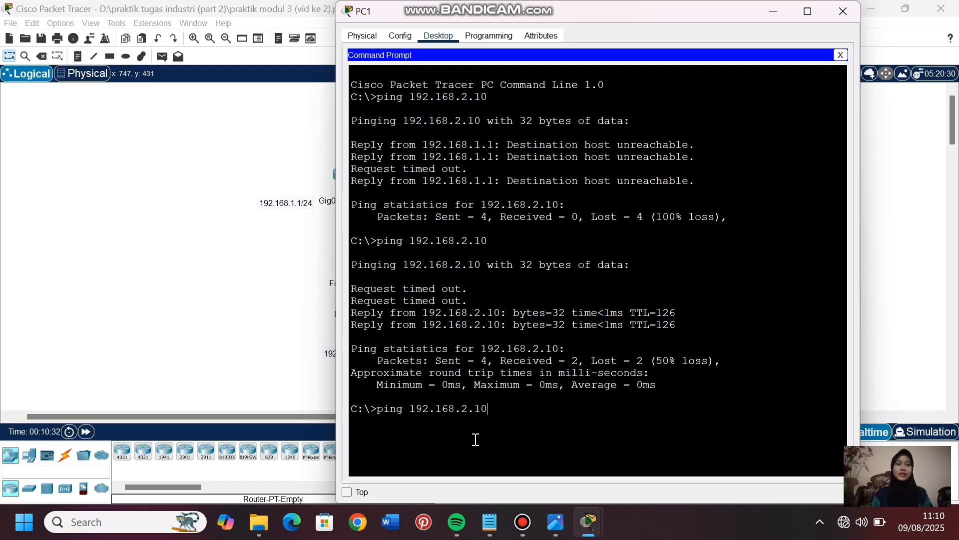
{"action": "key", "text": "Return"}
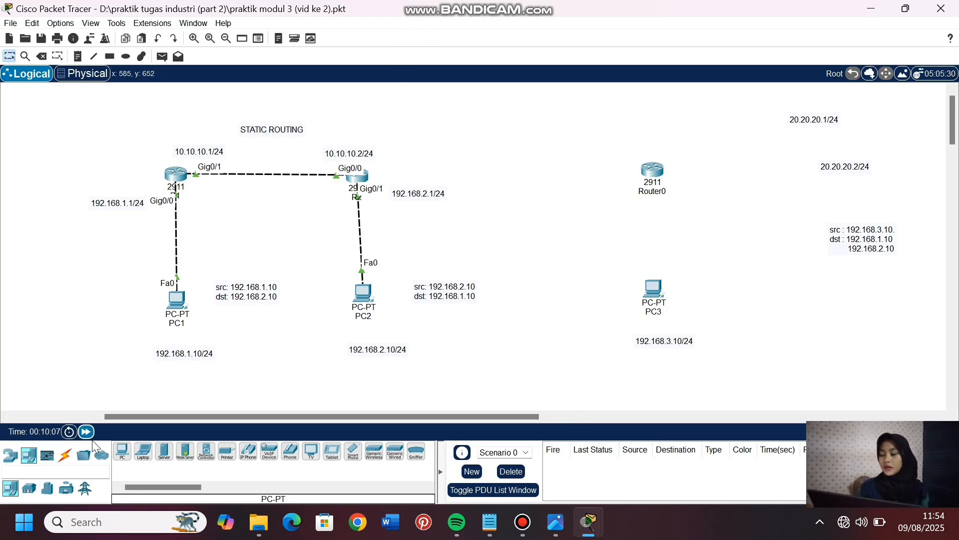
- Cable R2 to Router0 and Router0 to PC3 using automatically chosen connection types
{"action": "left_click", "coordinate": [65, 454]}
{"action": "left_click", "coordinate": [120, 452]}
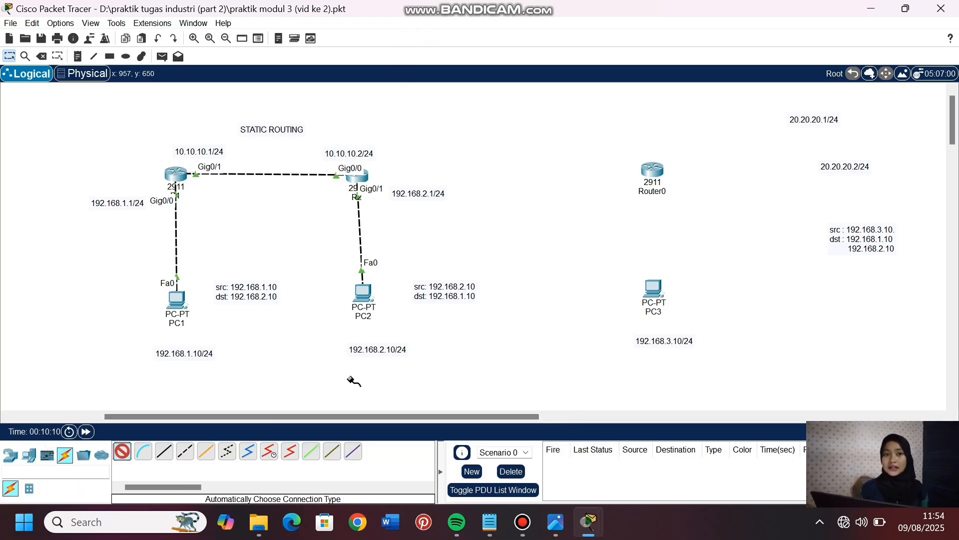
{"action": "left_click", "coordinate": [357, 175]}
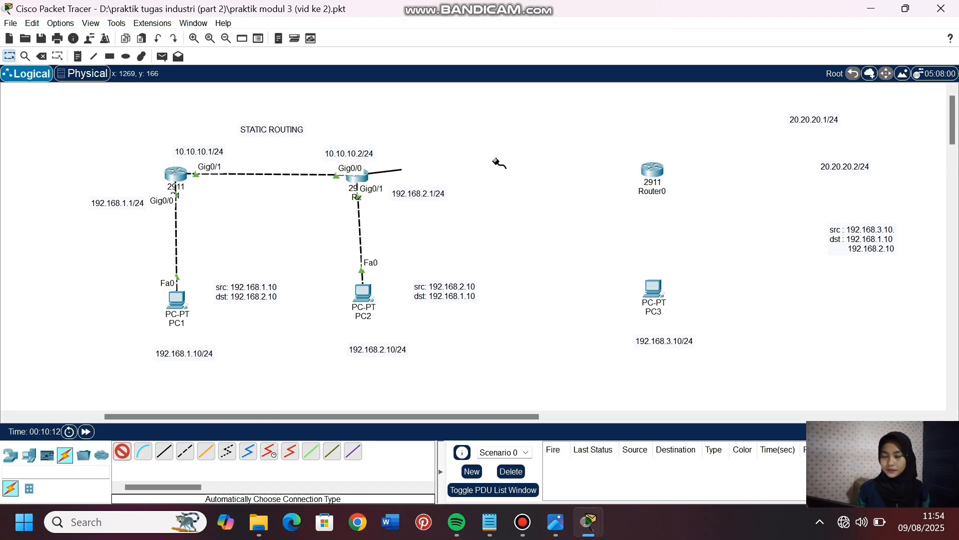
{"action": "left_click", "coordinate": [653, 171]}
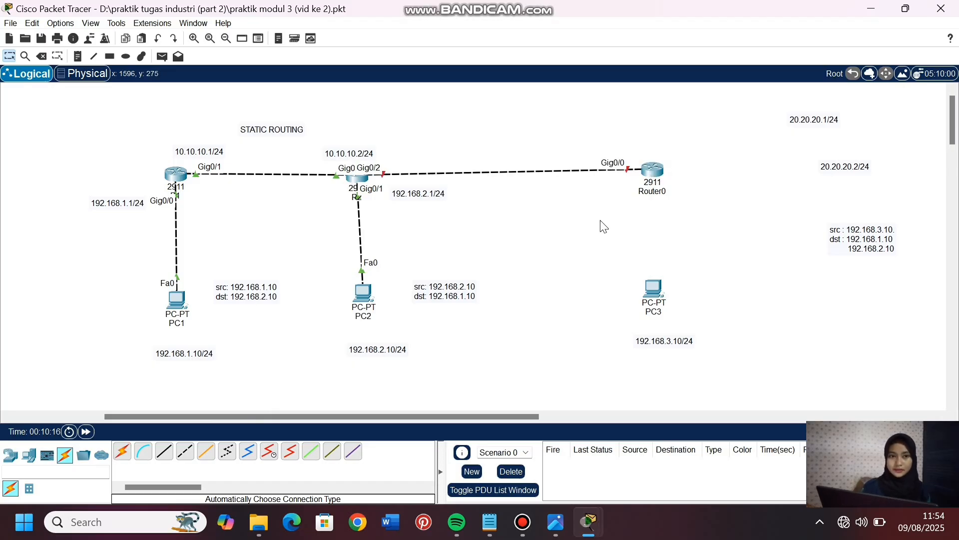
{"action": "left_click", "coordinate": [121, 451]}
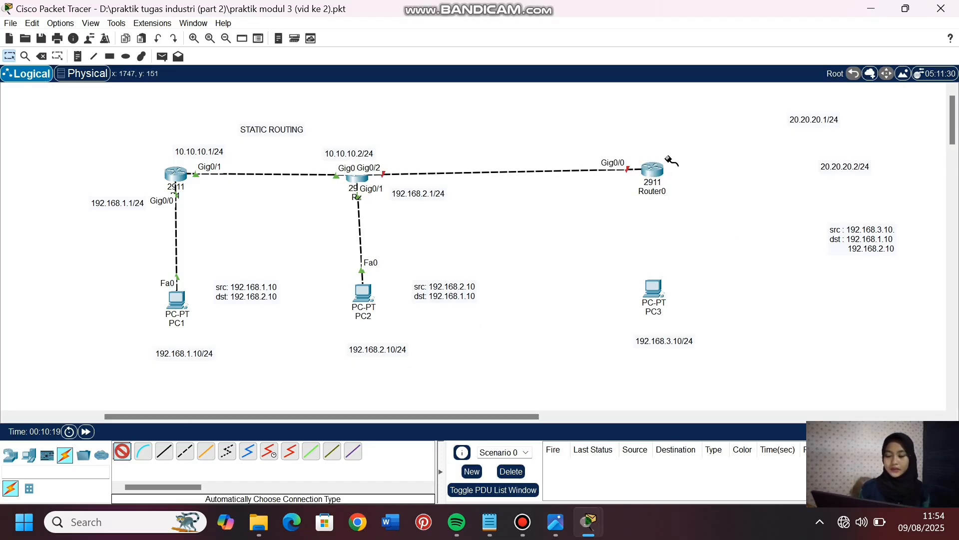
{"action": "left_click", "coordinate": [652, 170]}
{"action": "left_click", "coordinate": [655, 296]}
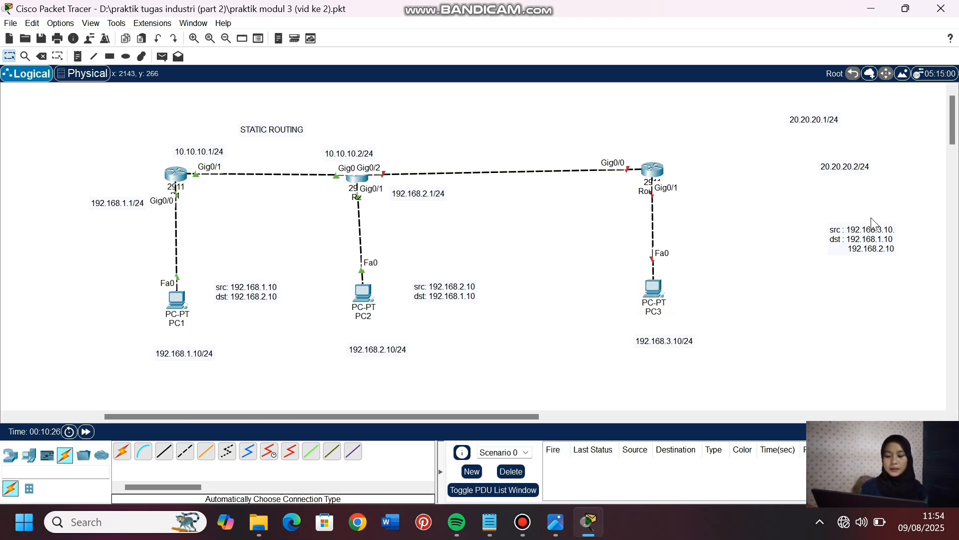
- Move the src/dst and 192.168.3.10/24 notes next to PC3, the 20.20.20.1/24 note next to R2, and the 20.20.20.2/24 note above Router0
{"action": "left_click_drag", "start_coordinate": [868, 230], "coordinate": [739, 286]}
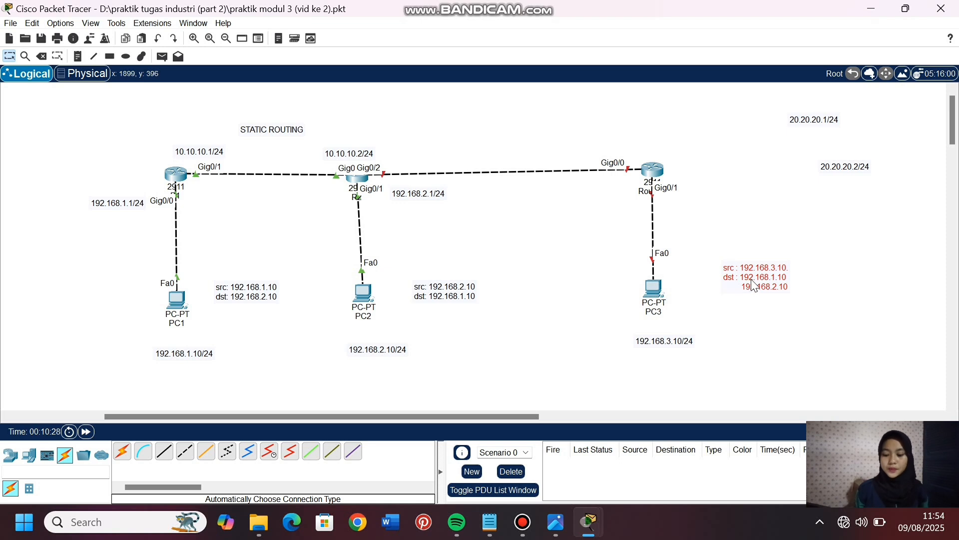
{"action": "left_click", "coordinate": [843, 282]}
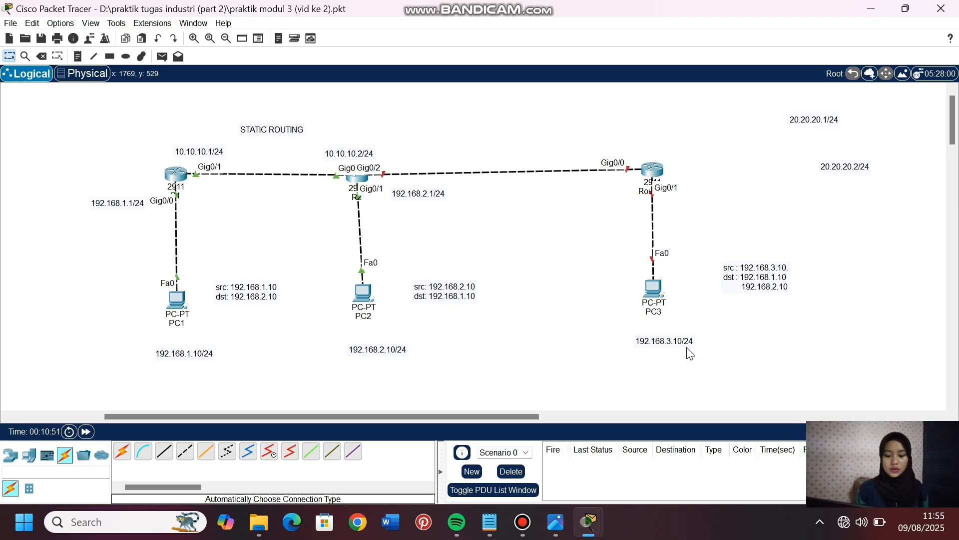
{"action": "left_click_drag", "start_coordinate": [687, 348], "coordinate": [674, 342]}
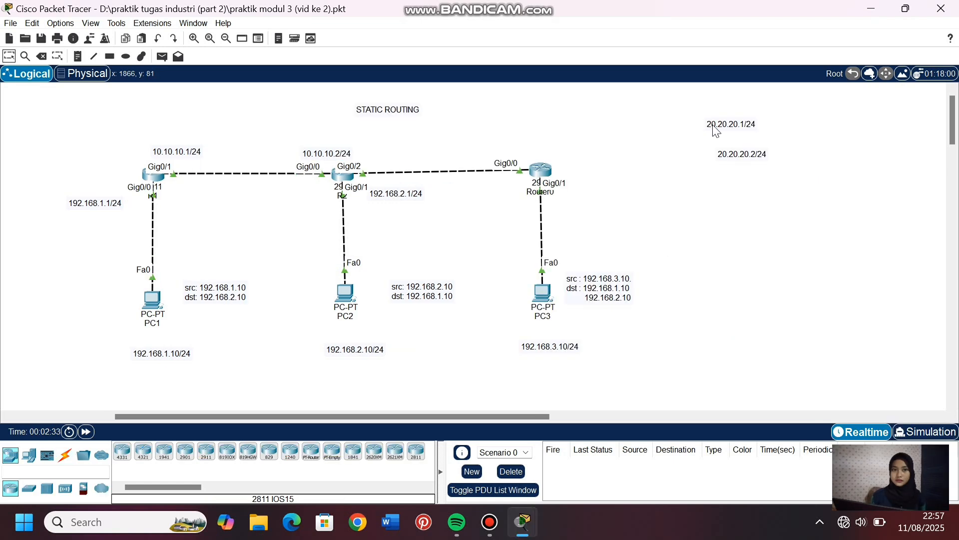
{"action": "left_click_drag", "start_coordinate": [715, 130], "coordinate": [374, 156]}
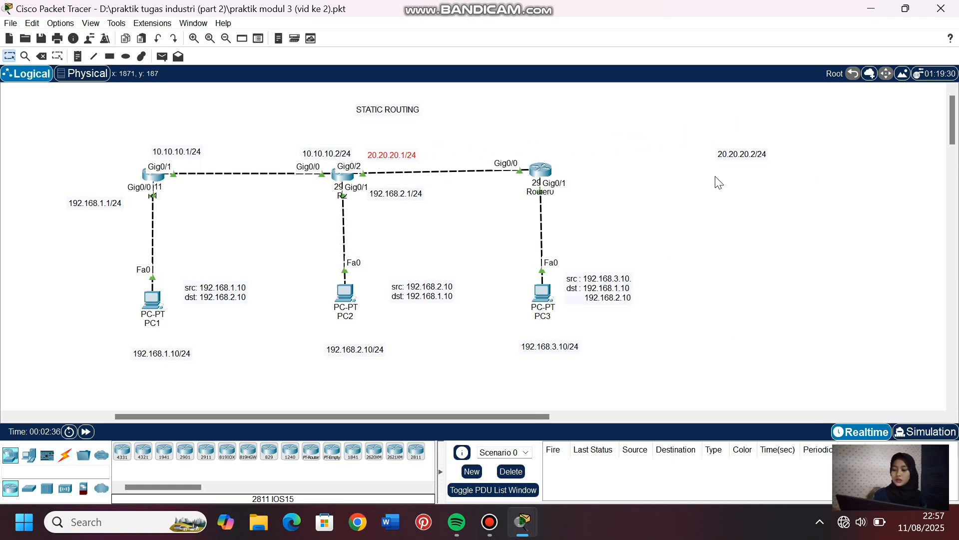
{"action": "left_click_drag", "start_coordinate": [736, 156], "coordinate": [535, 145]}
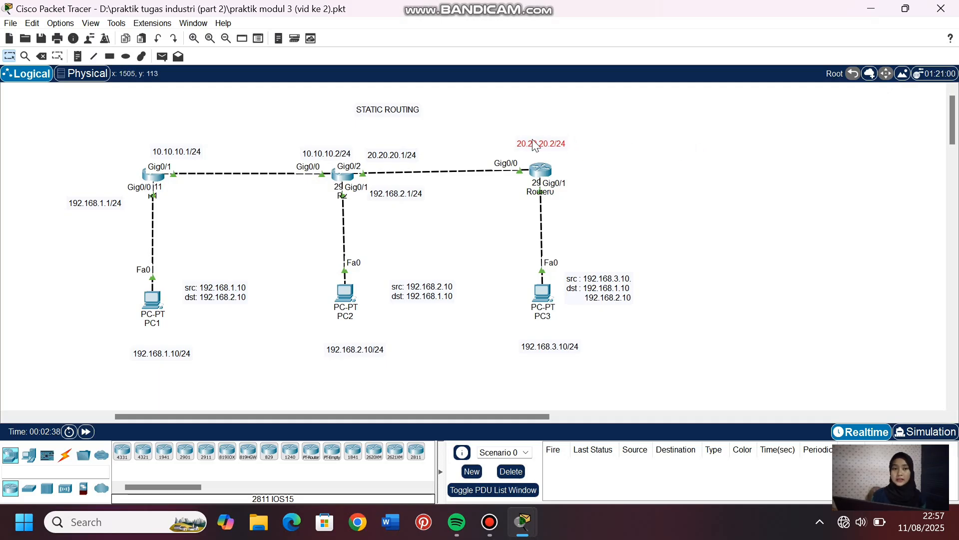
- Place a note reading 192.168.3.1/24 beside the link just below Router0
{"action": "left_click", "coordinate": [78, 53]}
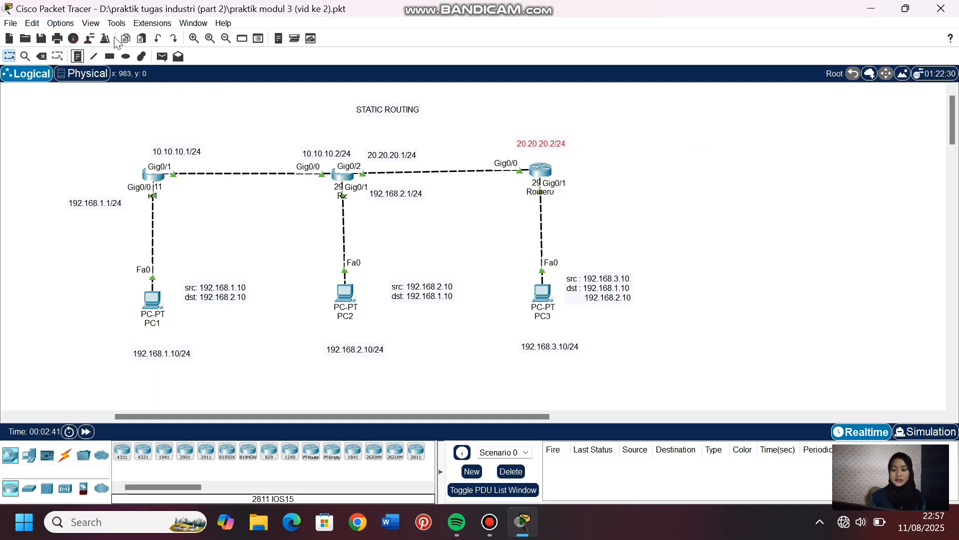
{"action": "left_click", "coordinate": [79, 57]}
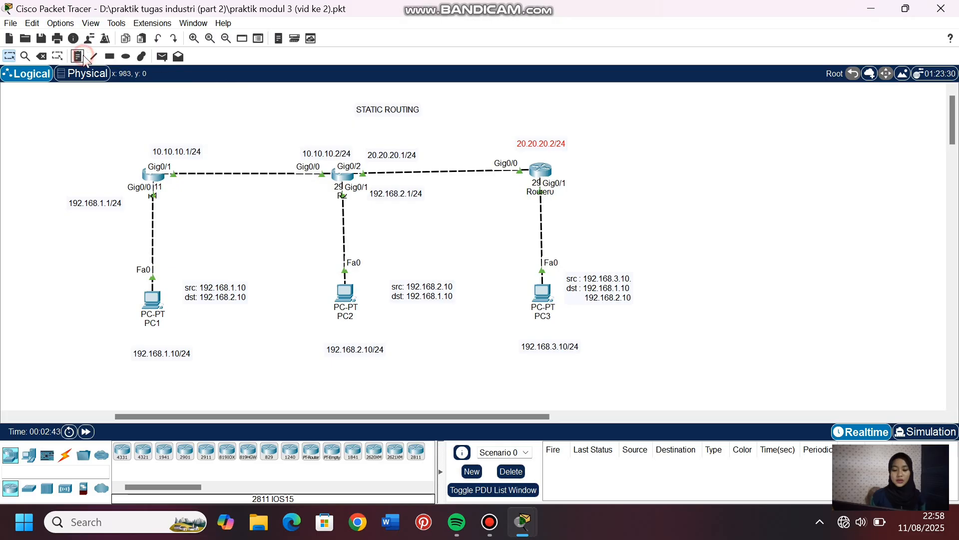
{"action": "left_click", "coordinate": [564, 205]}
{"action": "type", "text": "192."}
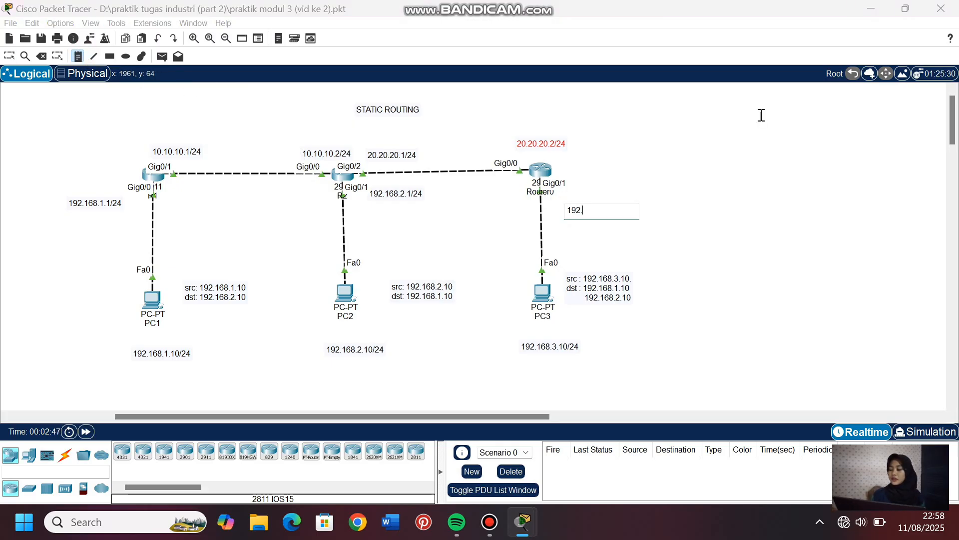
{"action": "type", "text": "168.3"}
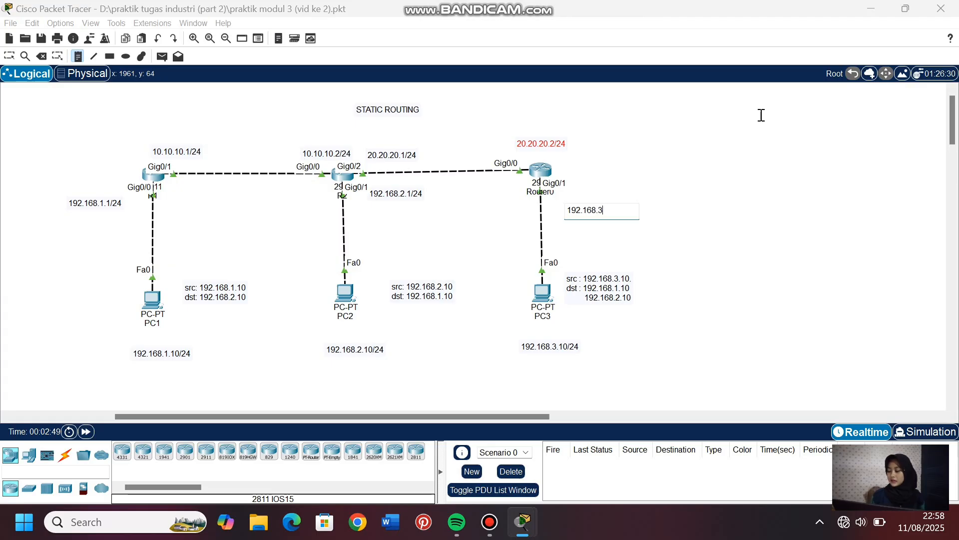
{"action": "type", "text": ".1/24"}
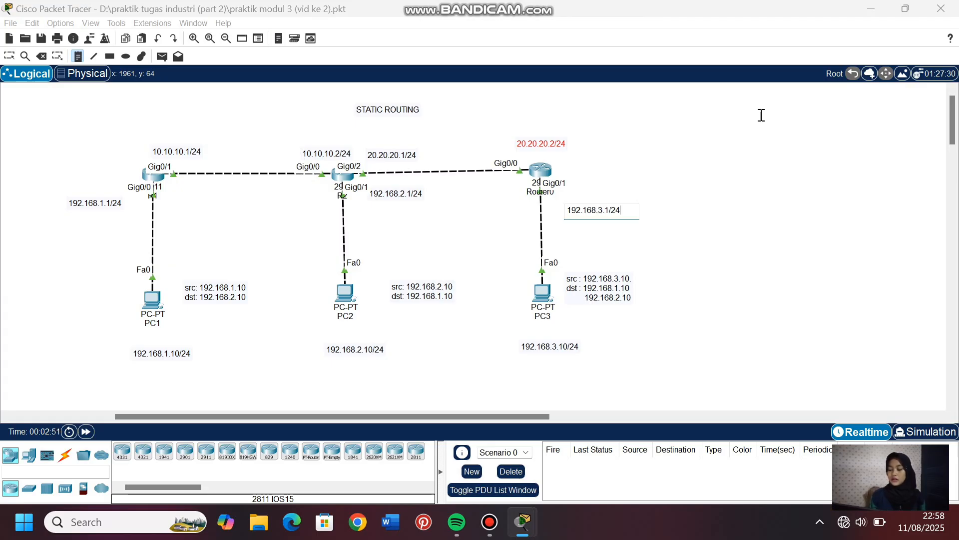
{"action": "left_click", "coordinate": [10, 55]}
{"action": "left_click", "coordinate": [603, 221]}
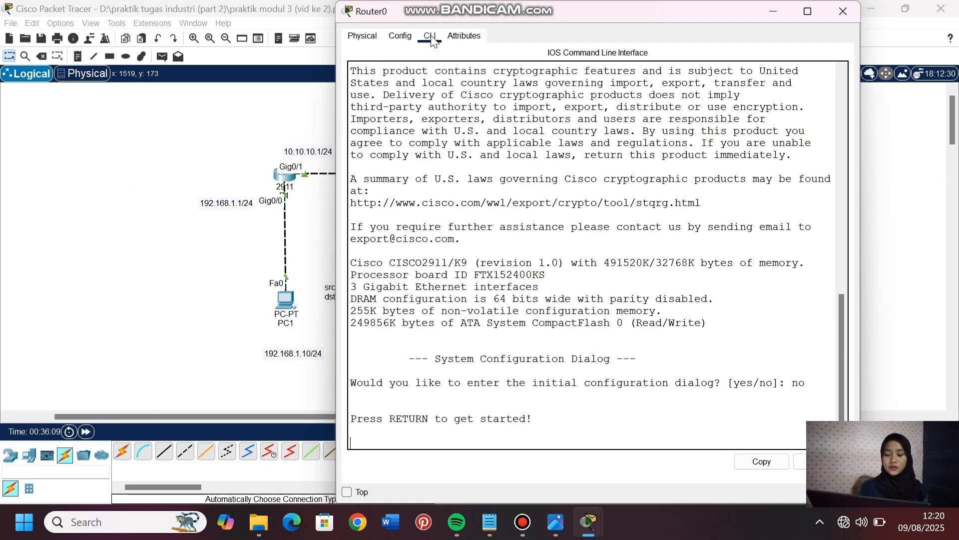
- Enter privileged mode and global configuration mode in Router0's command line with en and conf t
{"action": "key", "text": "Return"}
{"action": "type", "text": "en"}
{"action": "key", "text": "Return"}
{"action": "type", "text": "cpnf t"}
{"action": "key", "text": "Return"}
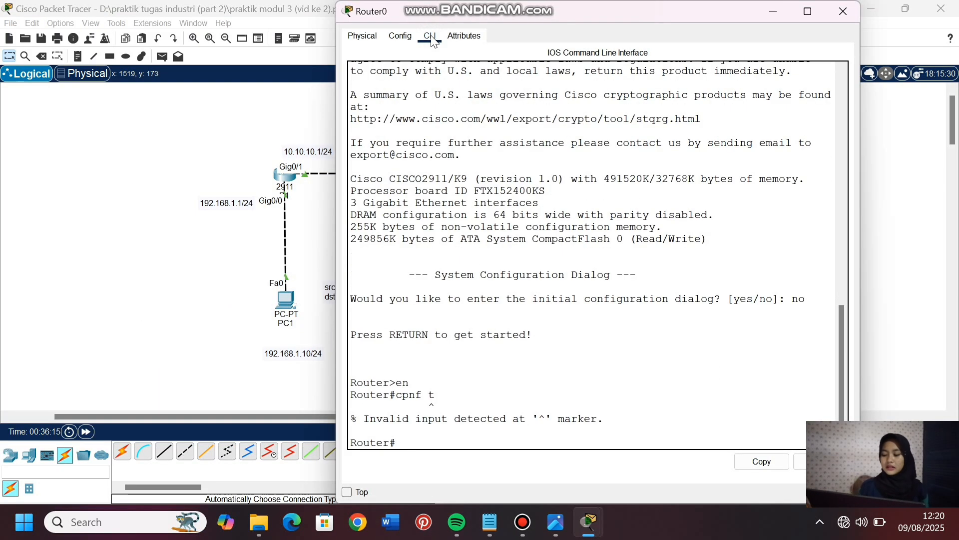
{"action": "key", "text": "Up"}
{"action": "key", "text": "BackSpace"}
{"action": "key", "text": "BackSpace"}
{"action": "key", "text": "BackSpace"}
{"action": "key", "text": "BackSpace"}
{"action": "key", "text": "BackSpace"}
{"action": "type", "text": "onf t"}
{"action": "key", "text": "Return"}
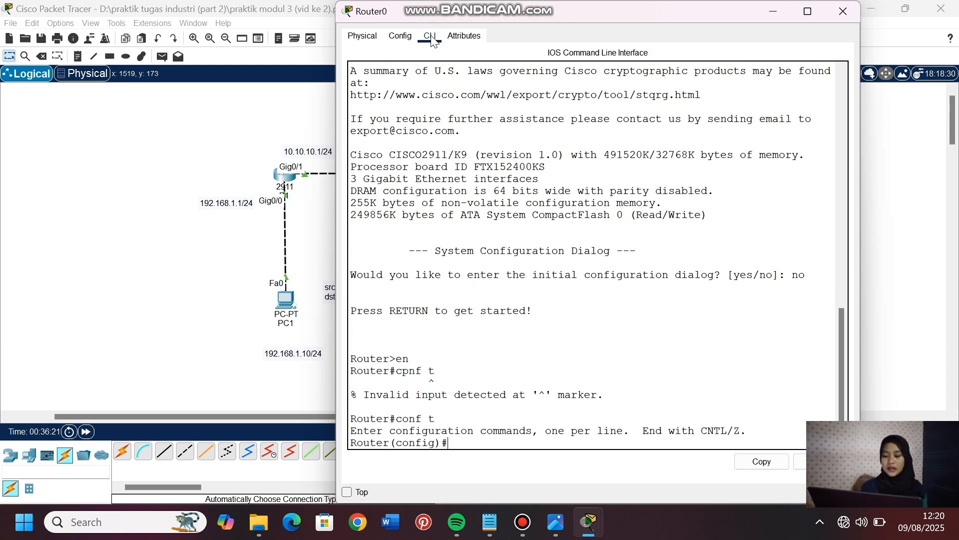
- Enable Router0's interfaces g0/0-1 together with int range g0/0-1 and no shutdown
{"action": "type", "text": "int r"}
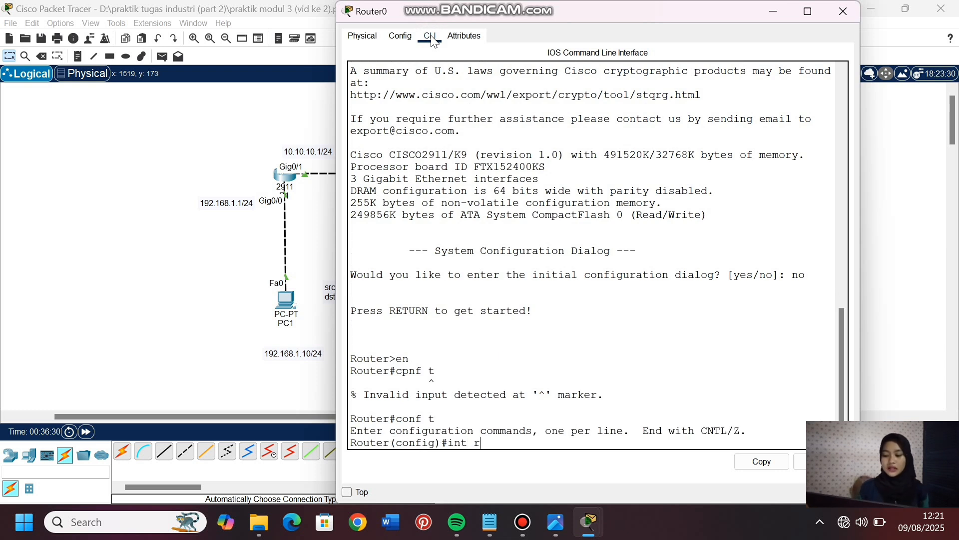
{"action": "type", "text": "ange "}
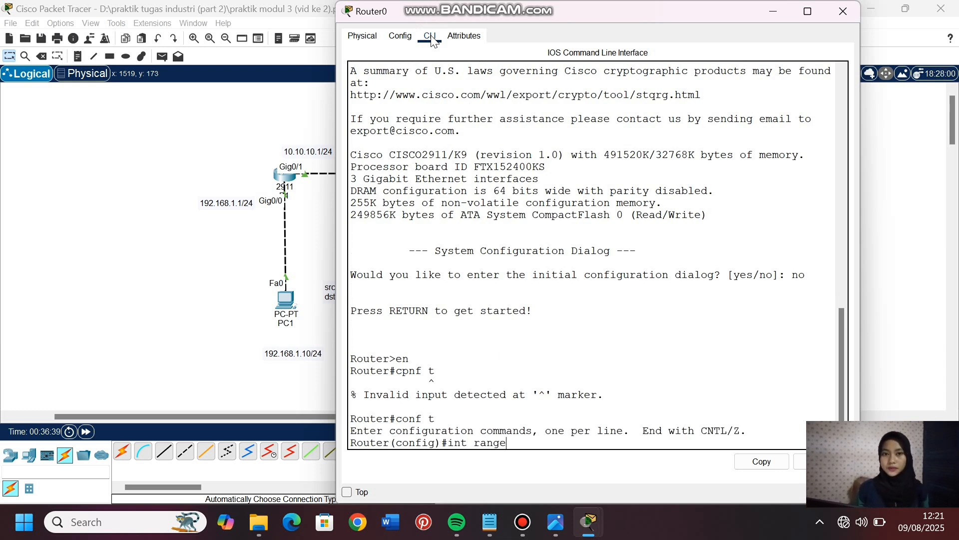
{"action": "type", "text": "g0/"}
{"action": "key", "text": "BackSpace"}
{"action": "key", "text": "BackSpace"}
{"action": "key", "text": "BackSpace"}
{"action": "type", "text": "g0/"}
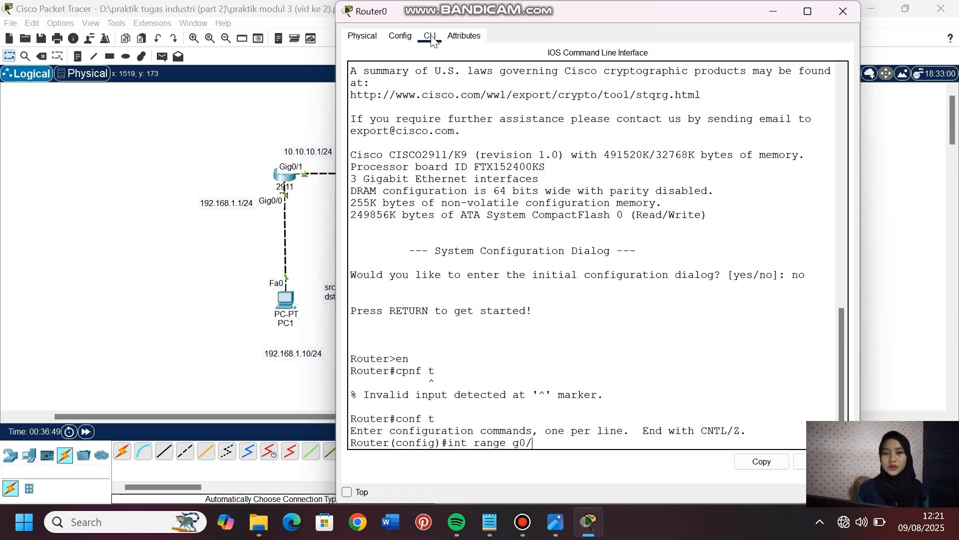
{"action": "type", "text": "0-1"}
{"action": "key", "text": "Return"}
{"action": "type", "text": "no shu"}
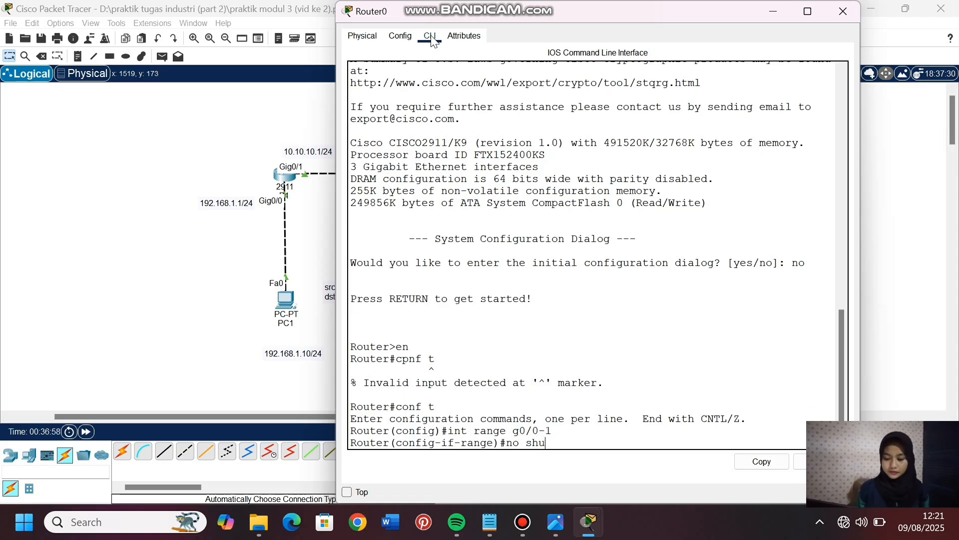
{"action": "key", "text": "Tab"}
{"action": "key", "text": "Return"}
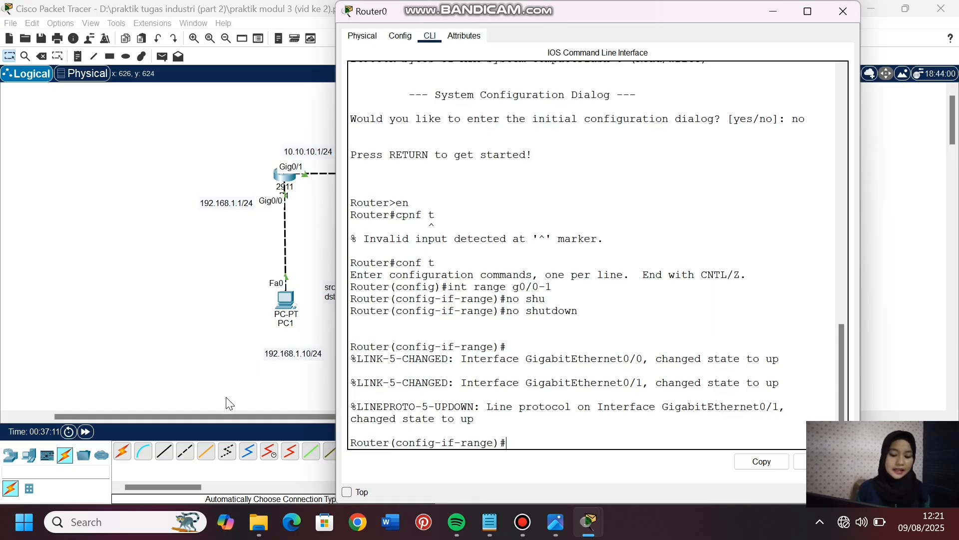
- Reposition Router0's window so the topology around it can be read, and leave interface range configuration with ex
{"action": "left_click_drag", "start_coordinate": [226, 416], "coordinate": [363, 444]}
{"action": "left_click", "coordinate": [373, 171]}
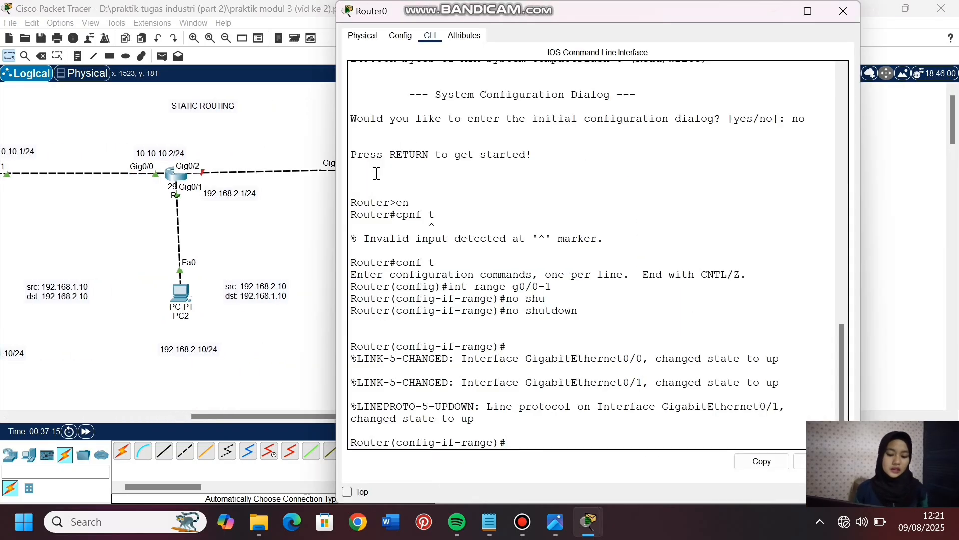
{"action": "left_click_drag", "start_coordinate": [504, 16], "coordinate": [606, 26]}
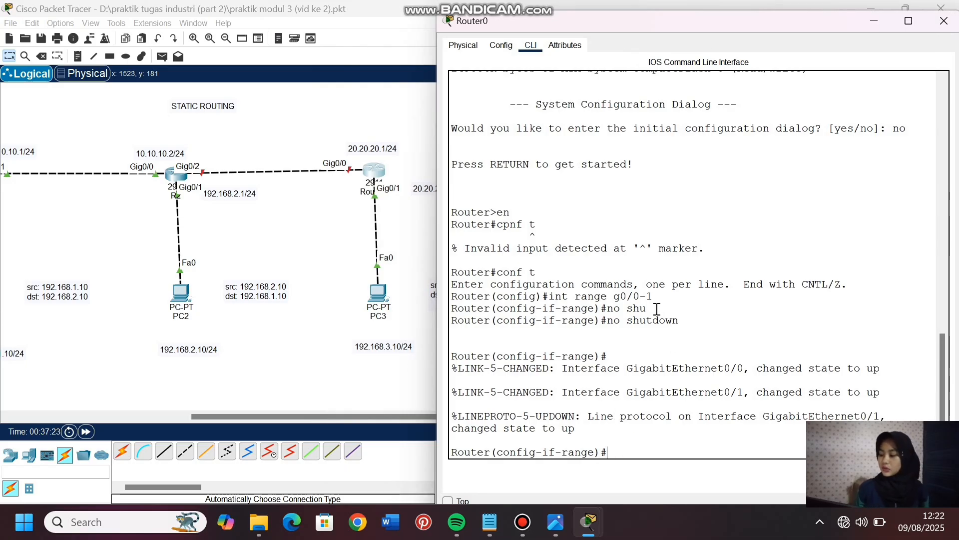
{"action": "type", "text": "ex"}
{"action": "key", "text": "Return"}
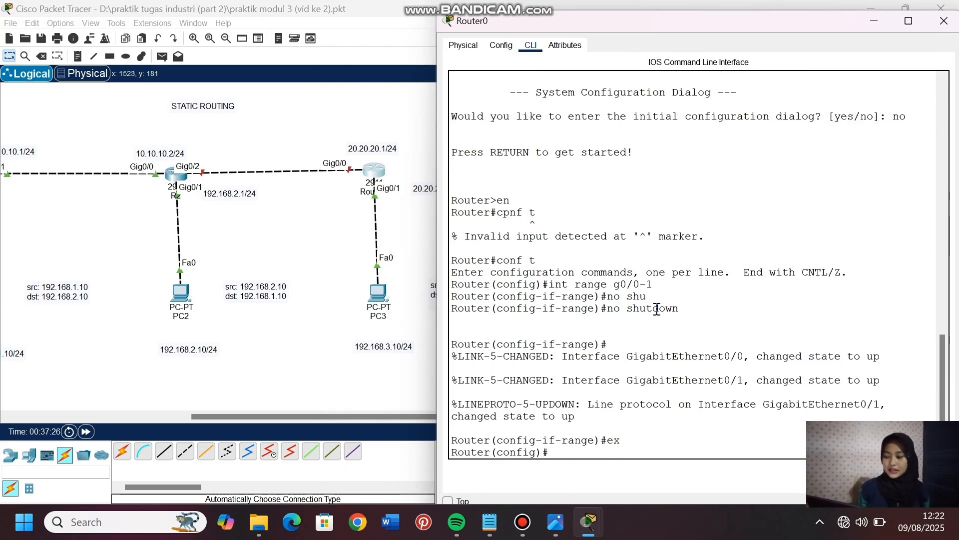
- Assign IP address 192.168.3.1 with mask 255.255.255.0 to Router0's interface g0/1
{"action": "type", "text": "int range"}
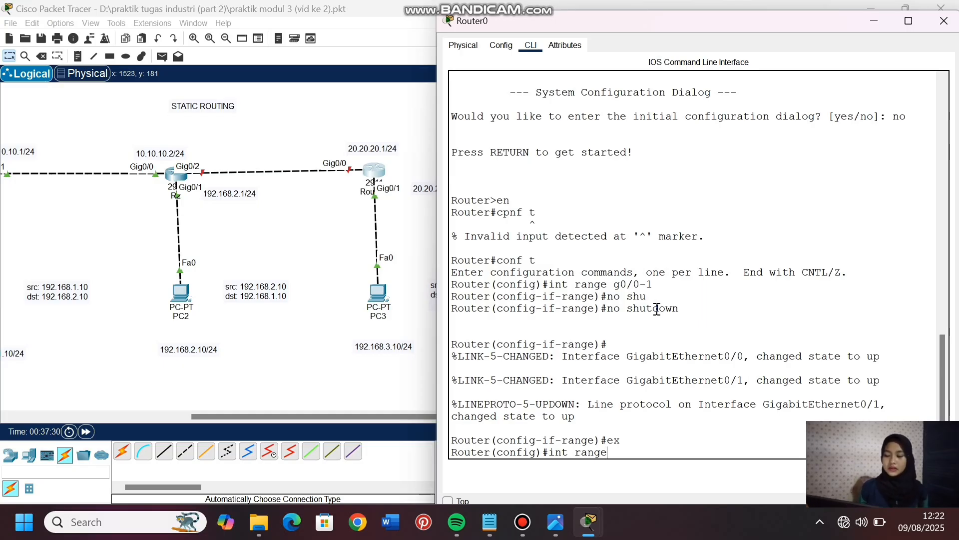
{"action": "key", "text": "BackSpace"}
{"action": "key", "text": "BackSpace"}
{"action": "key", "text": "BackSpace"}
{"action": "key", "text": "BackSpace"}
{"action": "key", "text": "BackSpace"}
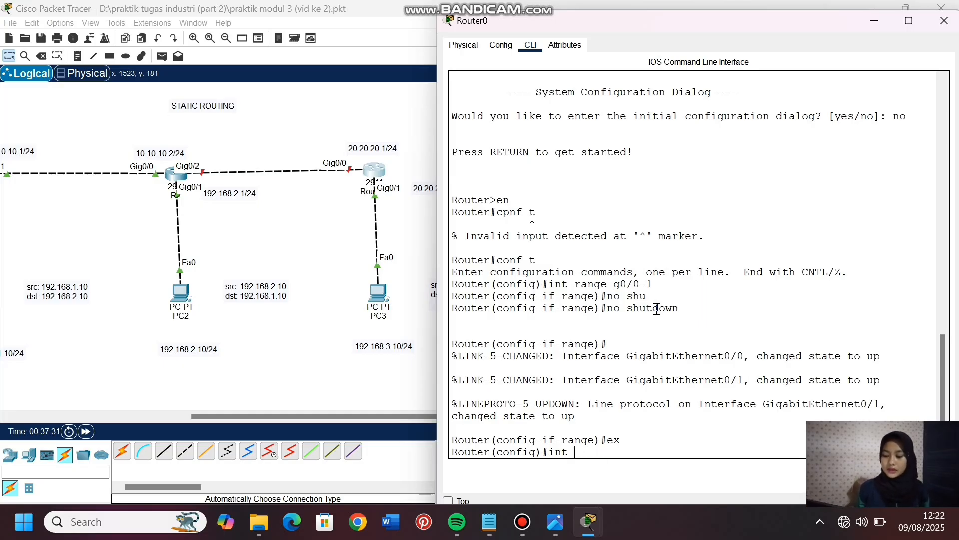
{"action": "type", "text": "g0"}
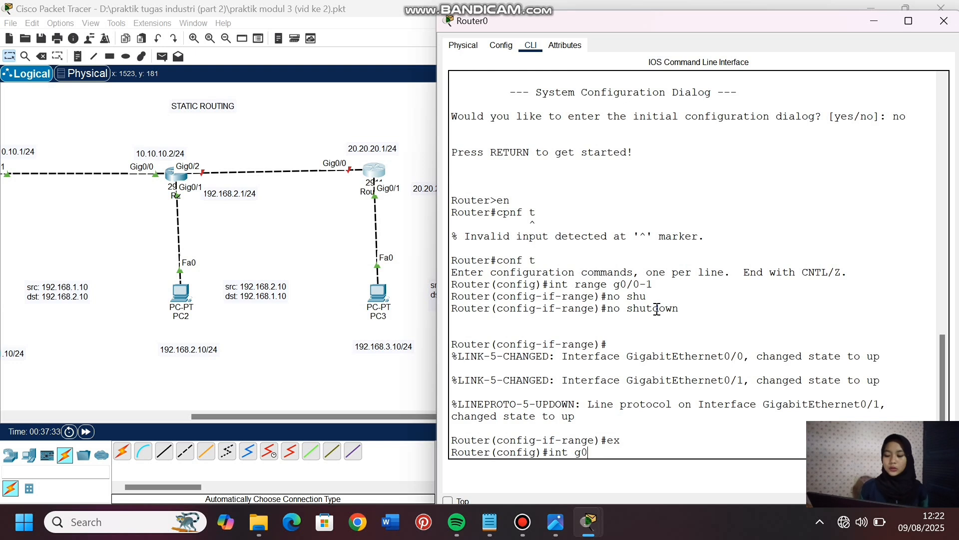
{"action": "type", "text": "/1"}
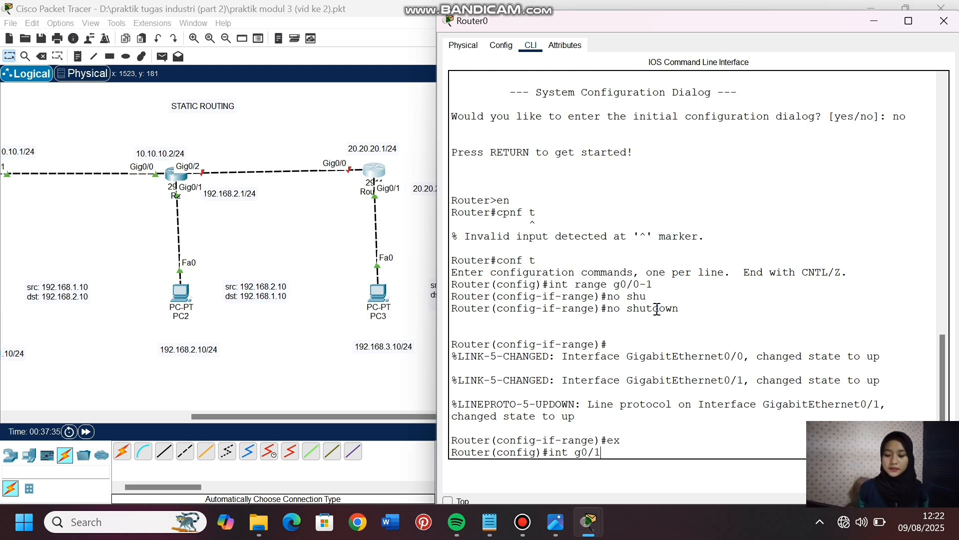
{"action": "key", "text": "Return"}
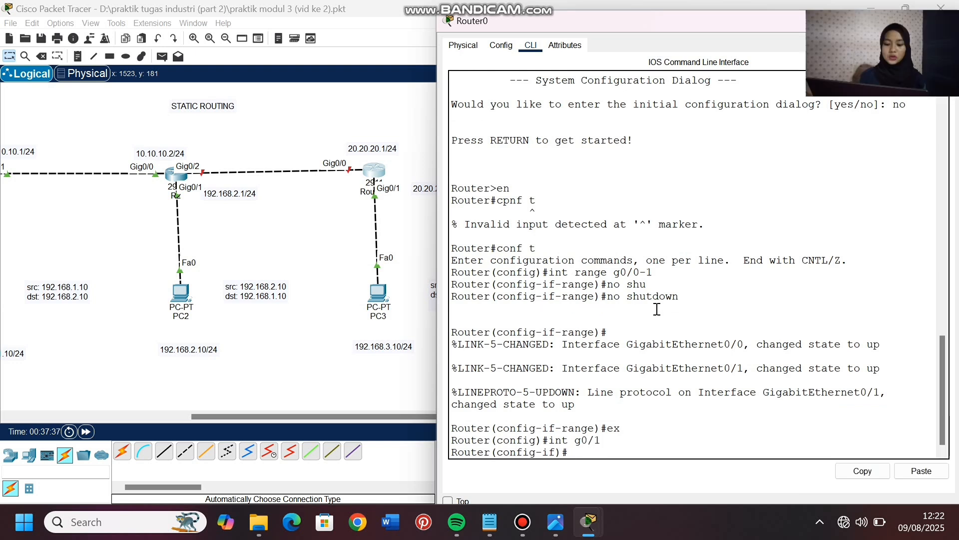
{"action": "type", "text": "ip add"}
{"action": "key", "text": "Tab"}
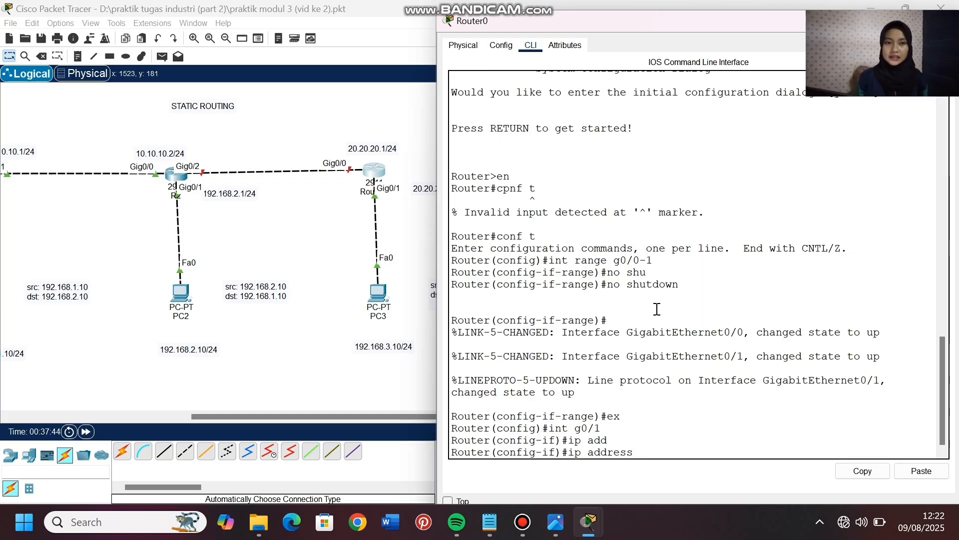
{"action": "type", "text": "192.168.3.1"}
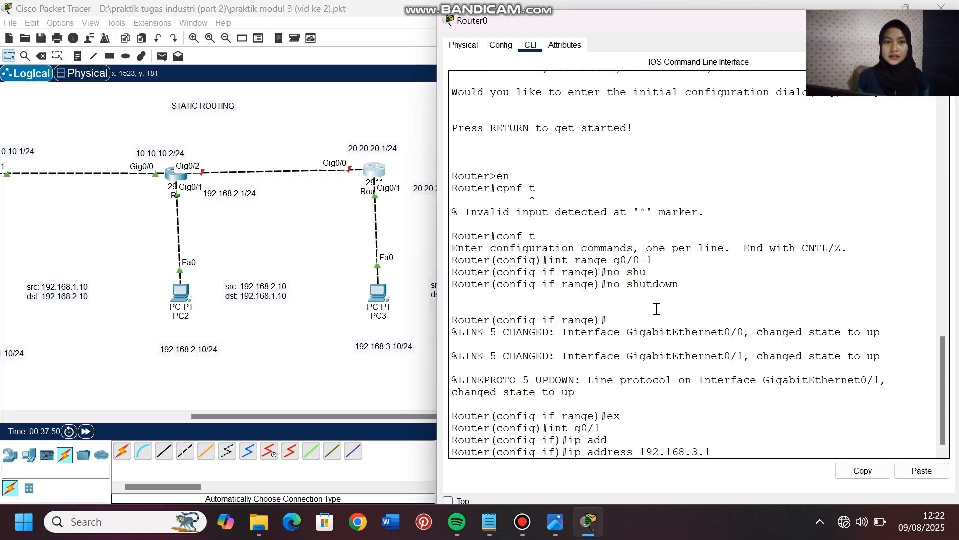
{"action": "type", "text": " 255.255.255.0"}
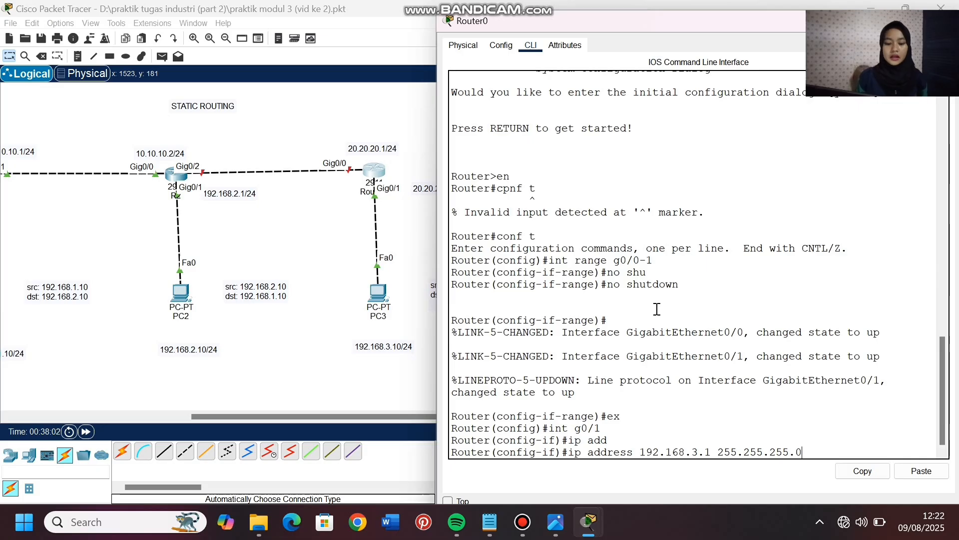
{"action": "key", "text": "Return"}
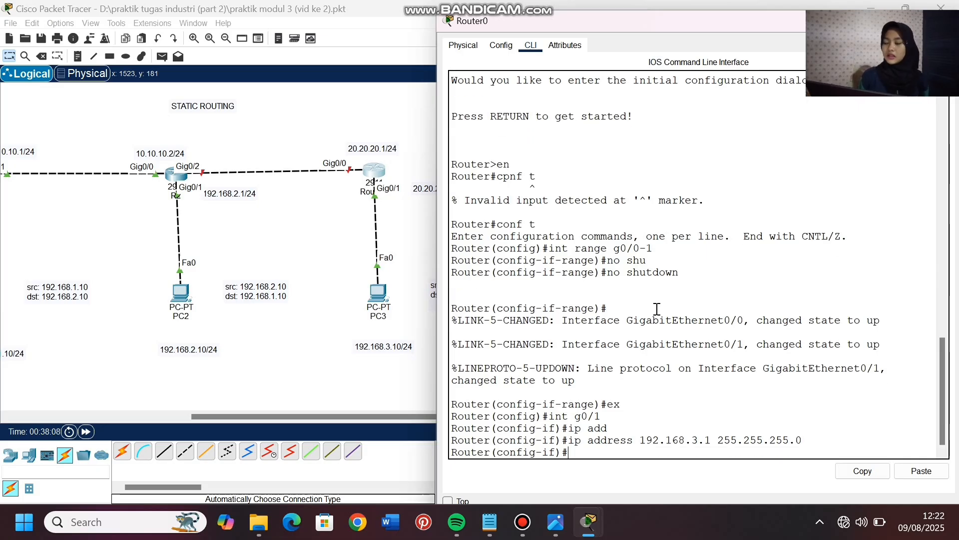
- Assign IP address 20.20.20.2 with mask 255.255.255.0 to Router0's interface g0/0
{"action": "type", "text": "int g0/0"}
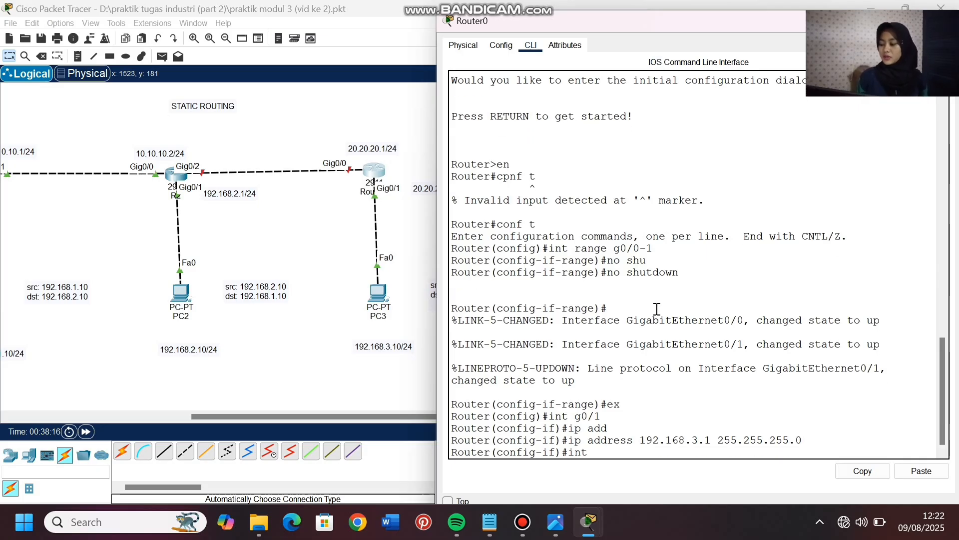
{"action": "key", "text": "Return"}
{"action": "type", "text": "ip add"}
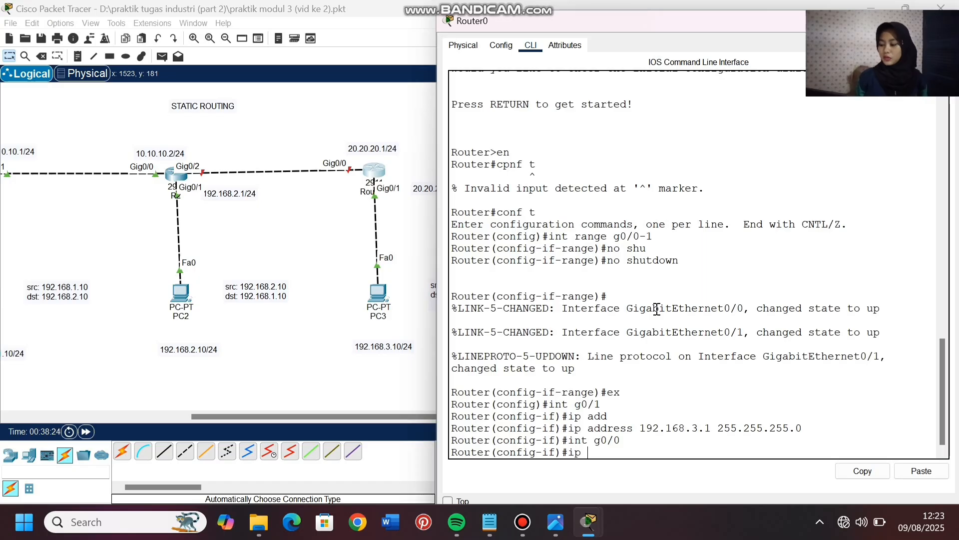
{"action": "key", "text": "Tab"}
{"action": "type", "text": "20.20."}
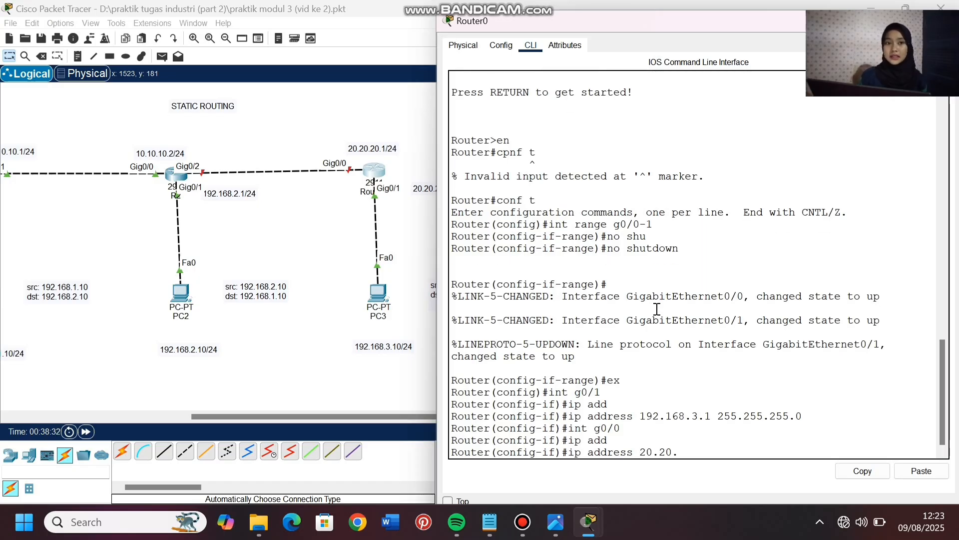
{"action": "type", "text": "20.2 "}
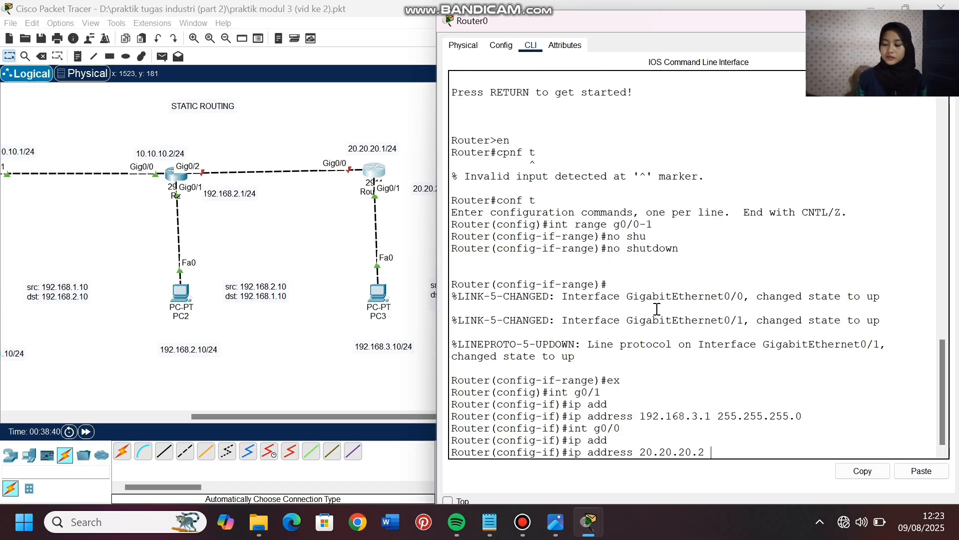
{"action": "type", "text": "255.255.255.0"}
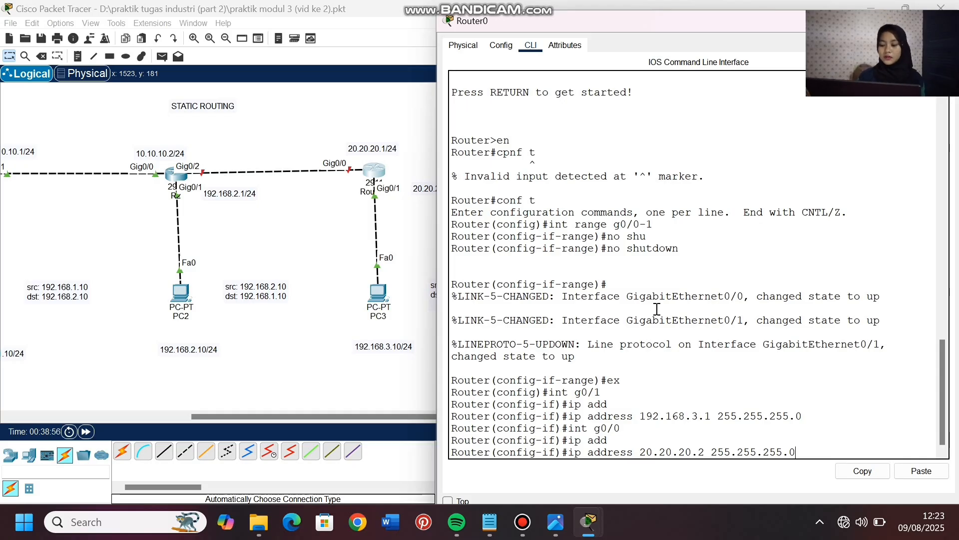
{"action": "key", "text": "Return"}
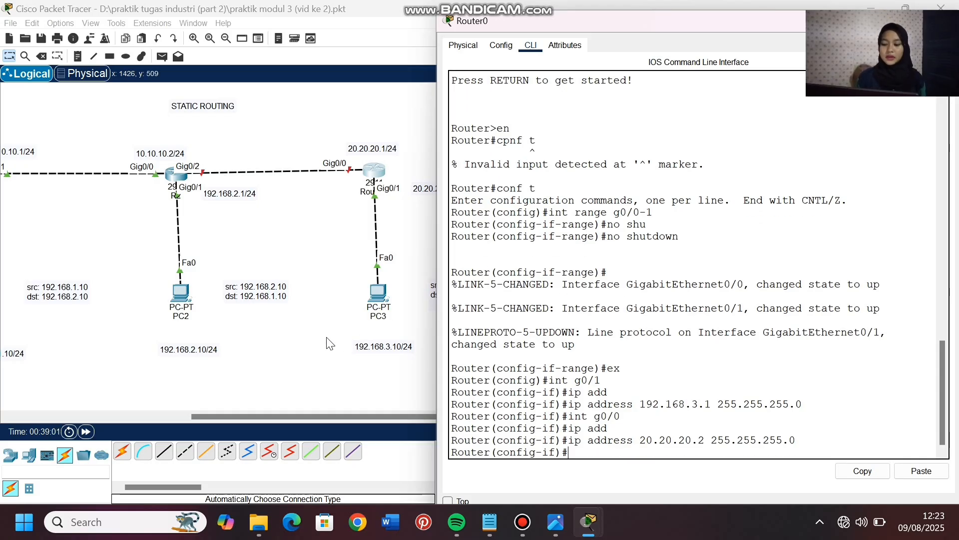
- Set PC3's static IPv4 address to 192.168.3.10 with subnet mask 255.255.255.0 in its IP configuration
{"action": "left_click", "coordinate": [330, 344]}
{"action": "left_click", "coordinate": [378, 292]}
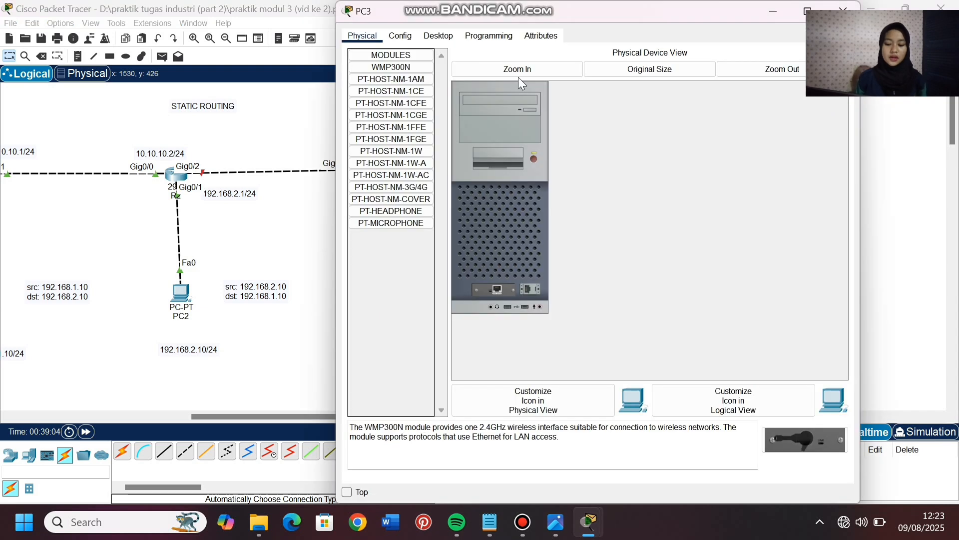
{"action": "left_click", "coordinate": [435, 33]}
{"action": "left_click", "coordinate": [392, 80]}
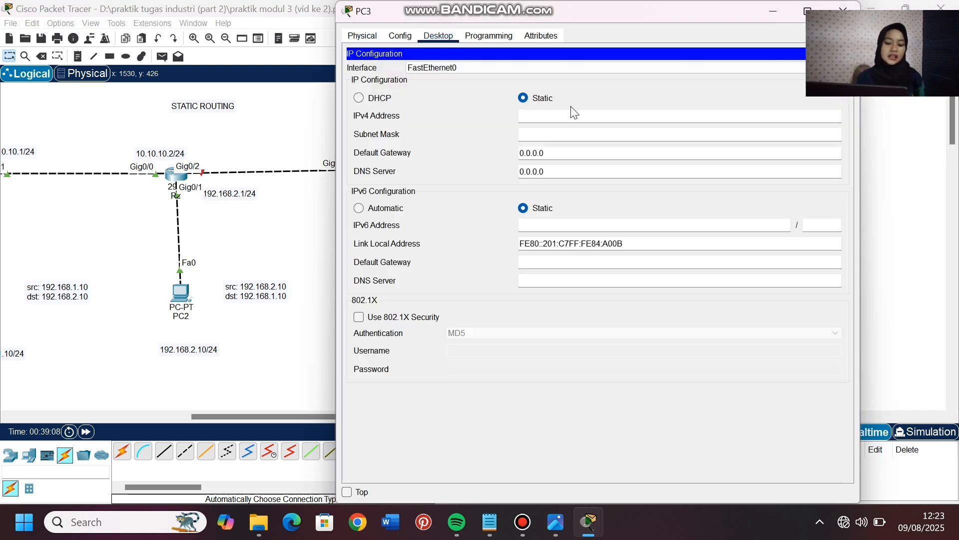
{"action": "left_click", "coordinate": [567, 113]}
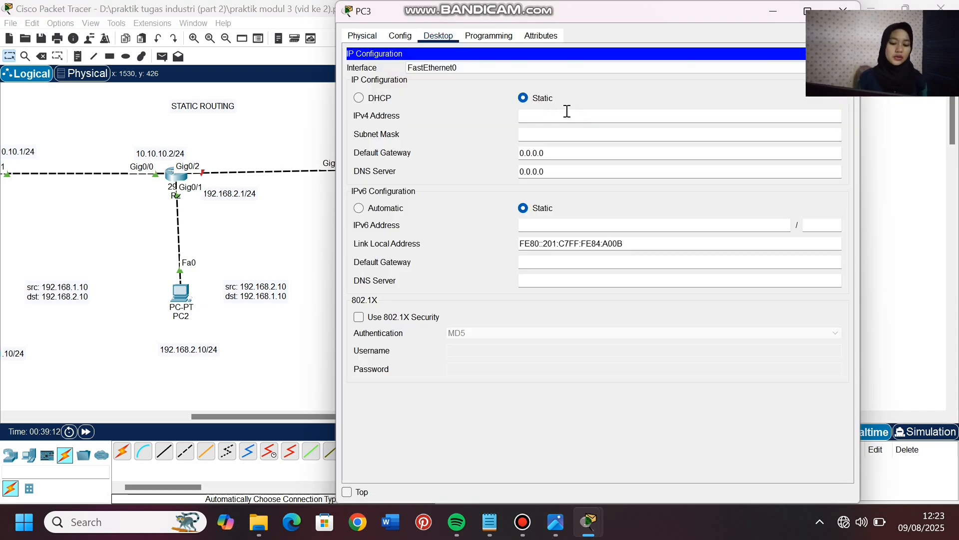
{"action": "type", "text": "192.168"}
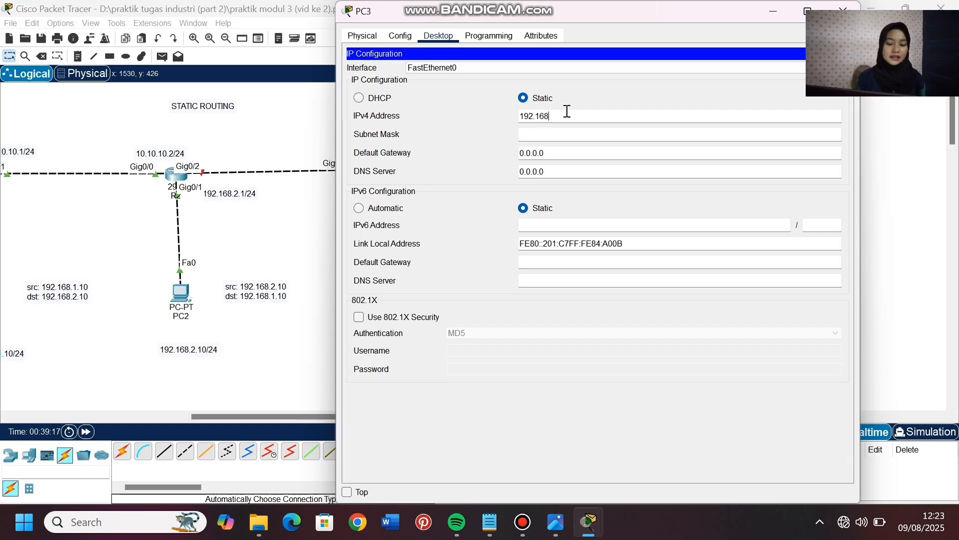
{"action": "type", "text": ".3.10"}
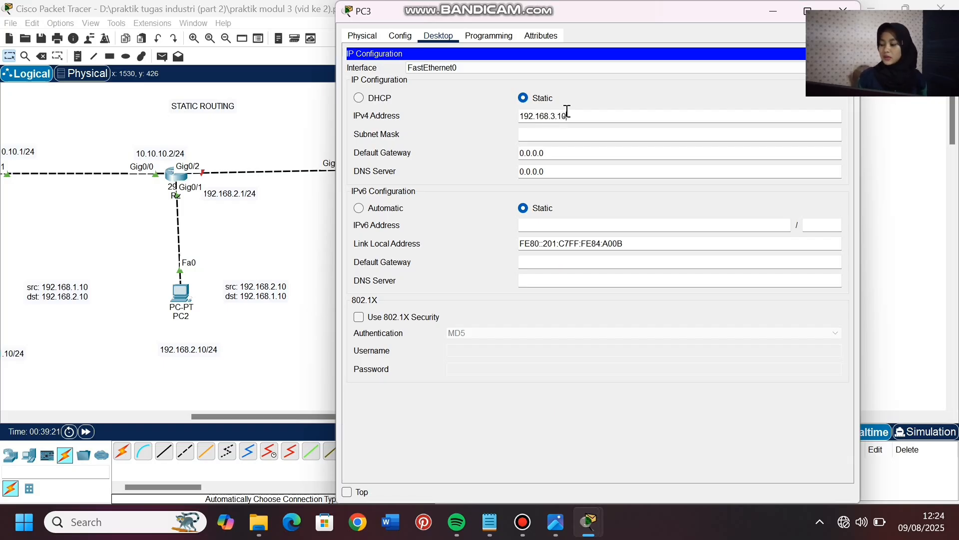
{"action": "left_click", "coordinate": [559, 141]}
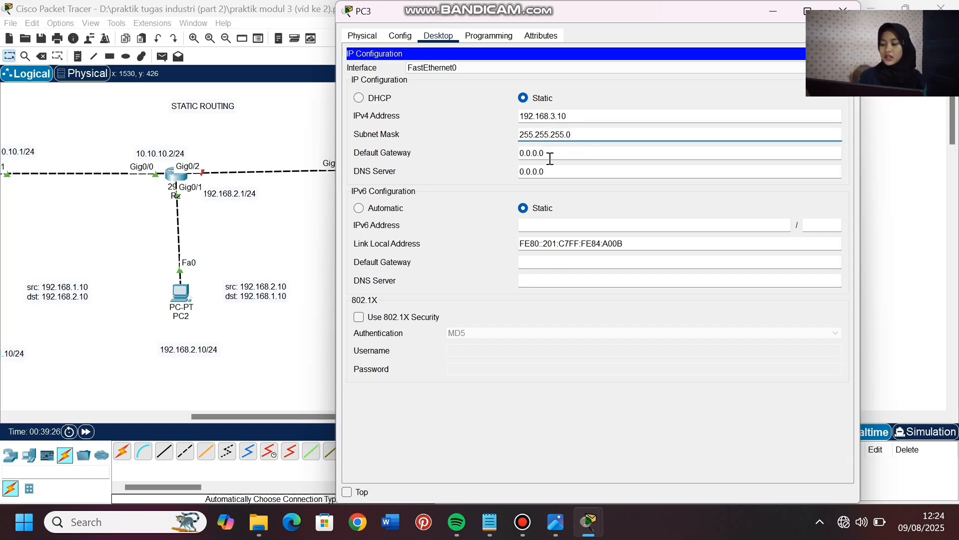
- Set PC3's default gateway to 192.168.3.1 and close its configuration window
{"action": "left_click_drag", "start_coordinate": [549, 156], "coordinate": [503, 158]}
{"action": "key", "text": "BackSpace"}
{"action": "type", "text": "192"}
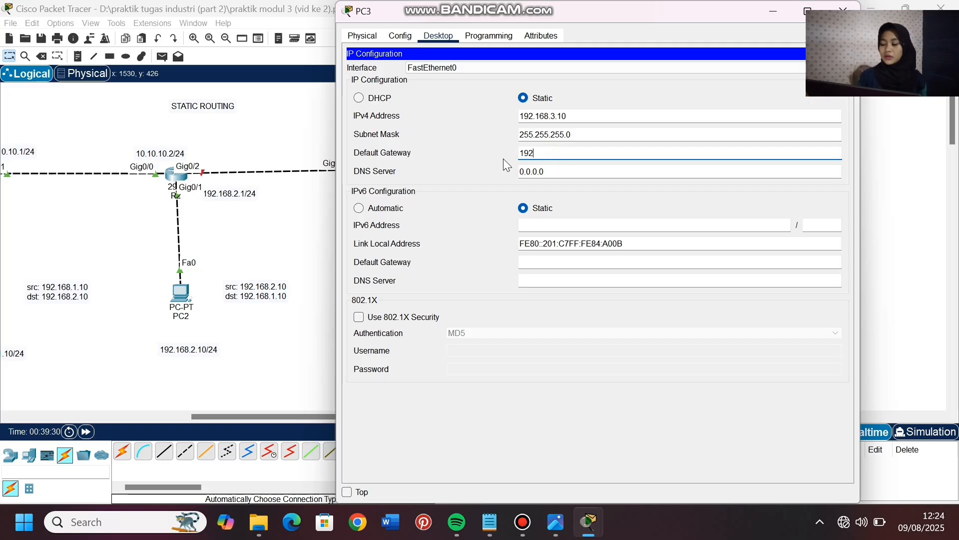
{"action": "type", "text": ".168.3.1"}
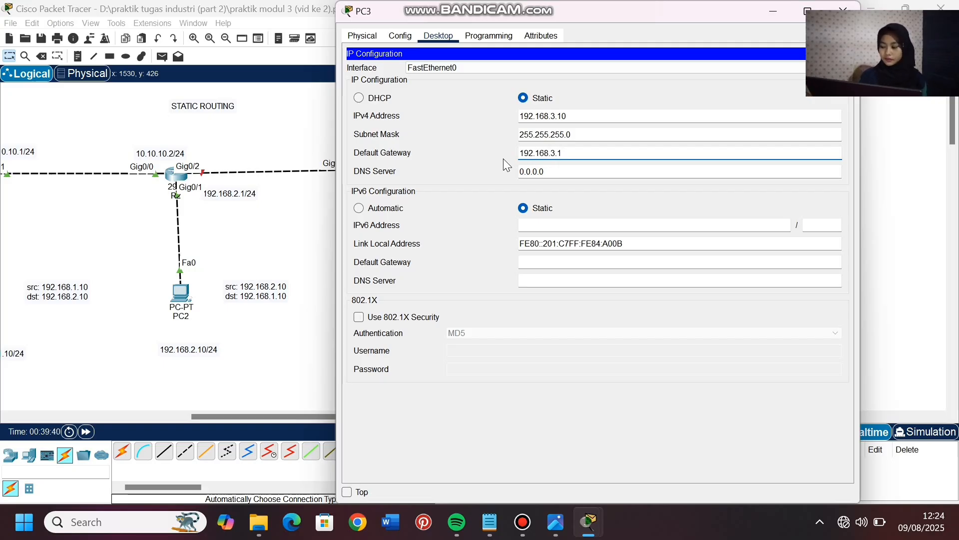
{"action": "left_click", "coordinate": [843, 11]}
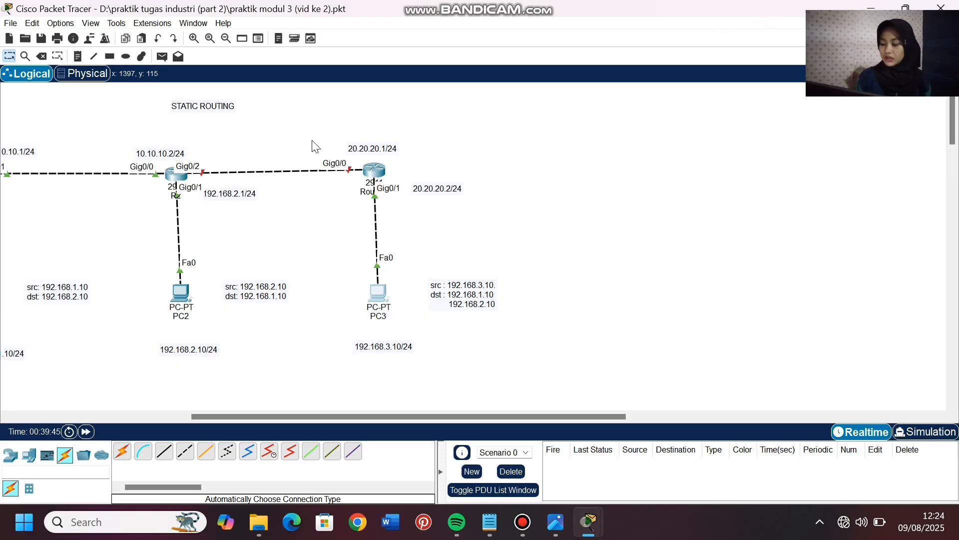
- Enter privileged mode and global configuration mode in R2's command line with en and conf t
{"action": "left_click", "coordinate": [176, 174]}
{"action": "left_click", "coordinate": [430, 36]}
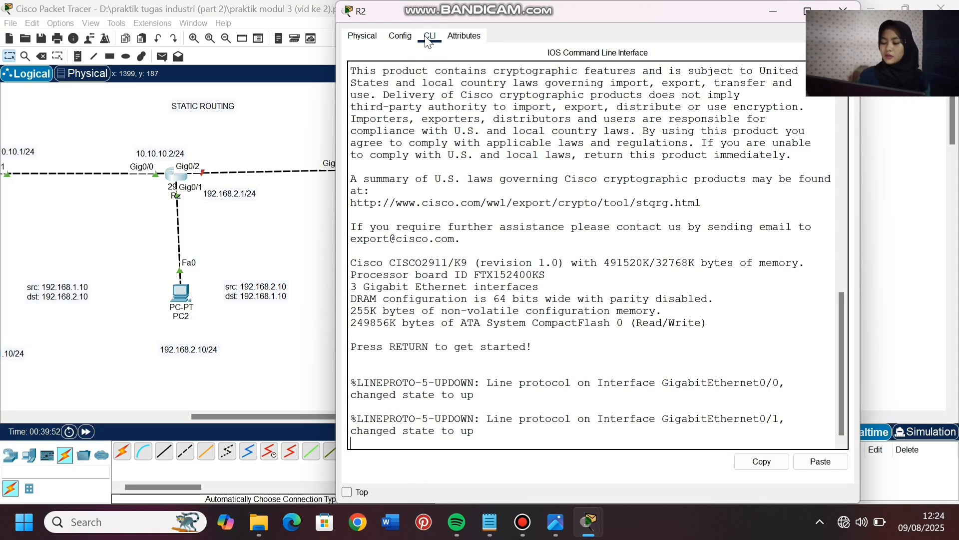
{"action": "key", "text": "Return"}
{"action": "type", "text": "en"}
{"action": "key", "text": "Return"}
{"action": "type", "text": "conf t"}
{"action": "key", "text": "Return"}
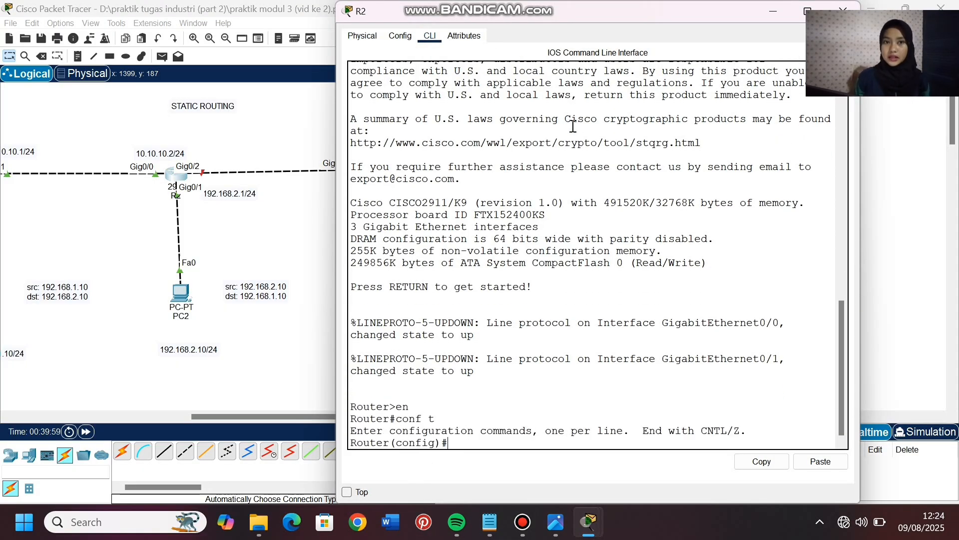
- Enter interface g0/2 configuration on R2 and enable it with no shutdown
{"action": "type", "text": "int g0/2"}
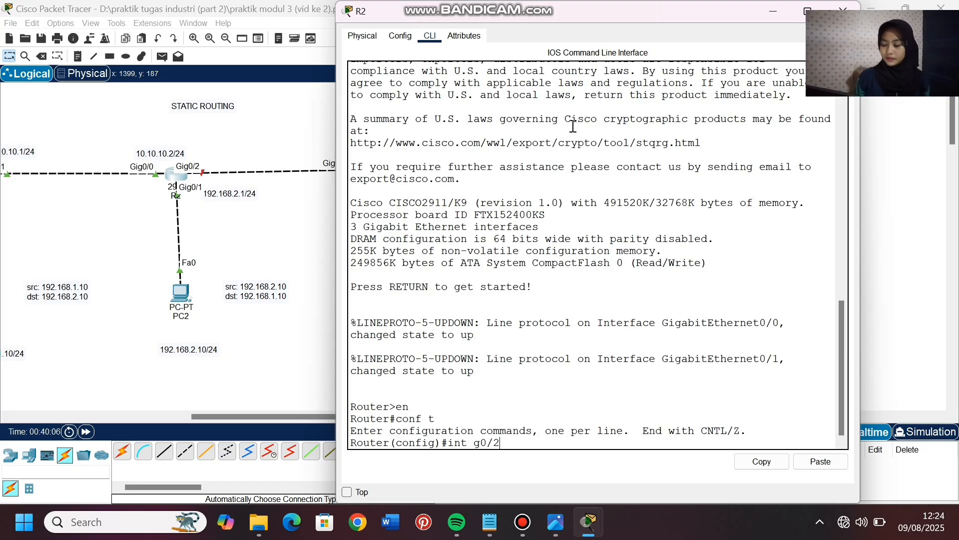
{"action": "key", "text": "Return"}
{"action": "type", "text": "no sh"}
{"action": "key", "text": "Tab"}
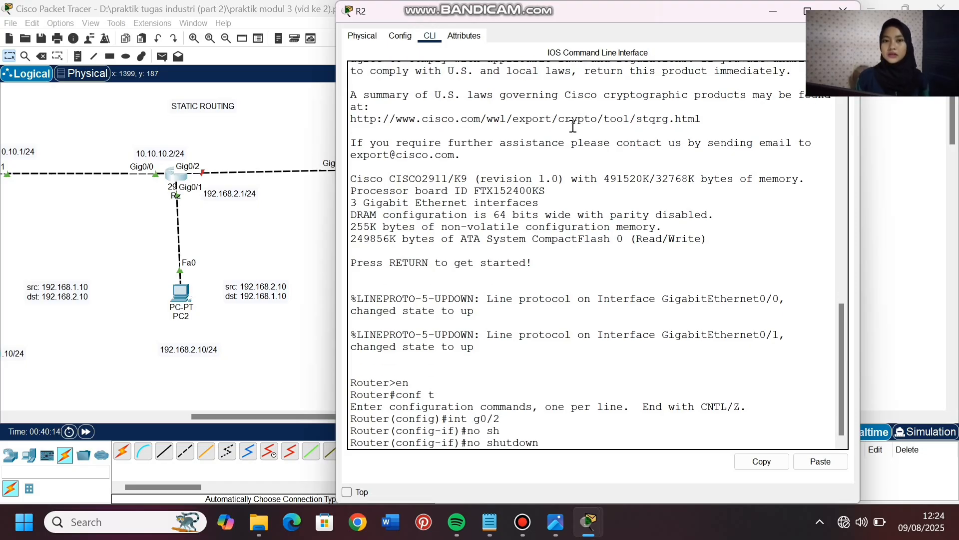
{"action": "key", "text": "Return"}
- Assign IP address 20.20.20.1 with mask 255.255.255.0 to R2's interface g0/2
{"action": "type", "text": "ip addr"}
{"action": "key", "text": "Tab"}
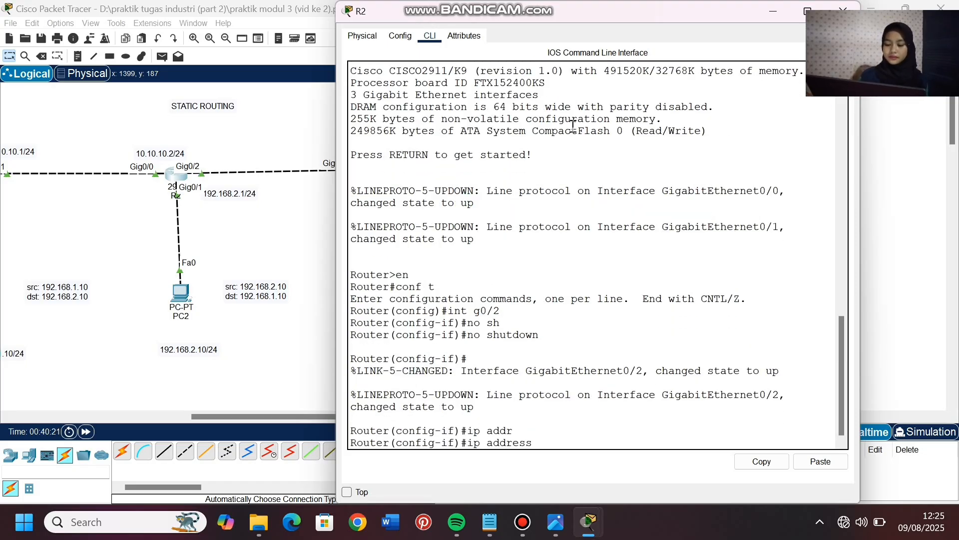
{"action": "type", "text": "20.20.20."}
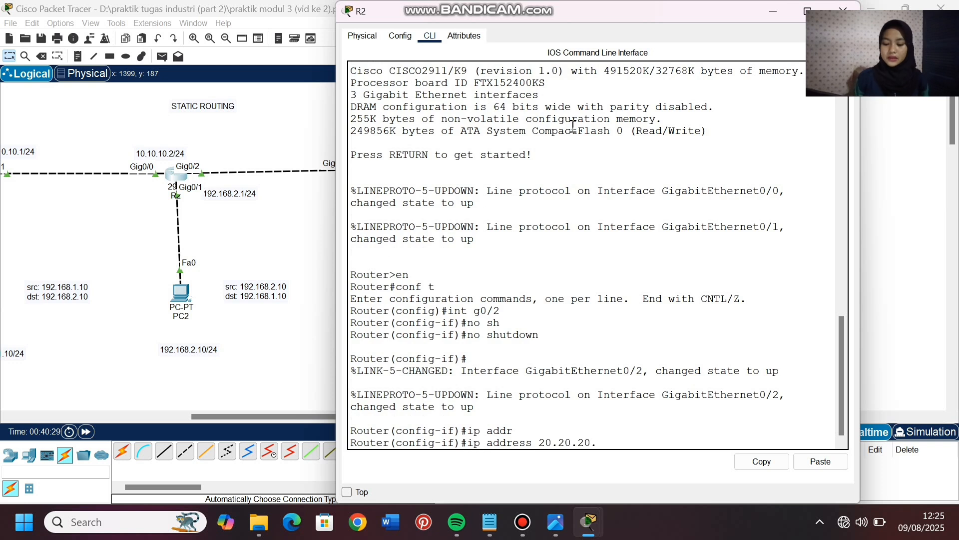
{"action": "type", "text": "1 2"}
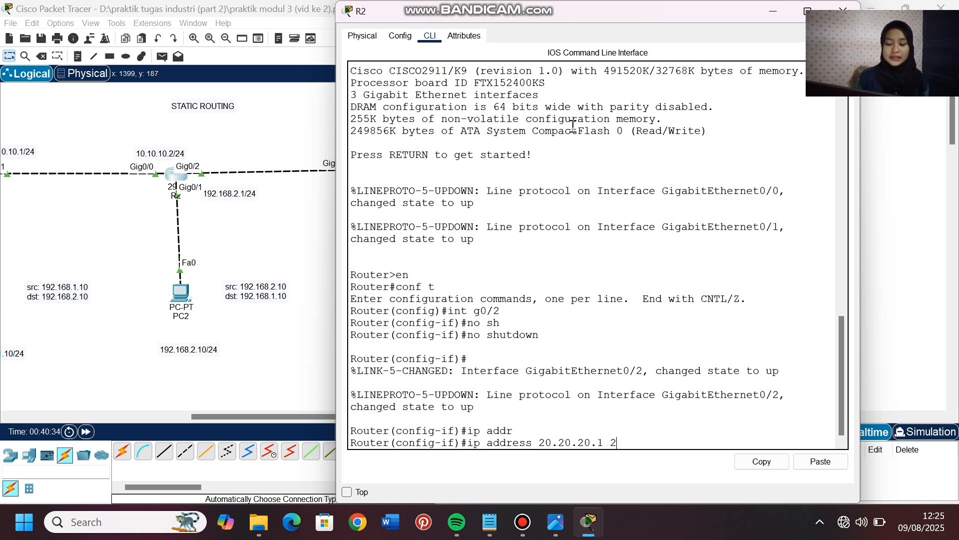
{"action": "type", "text": "55.255.255."}
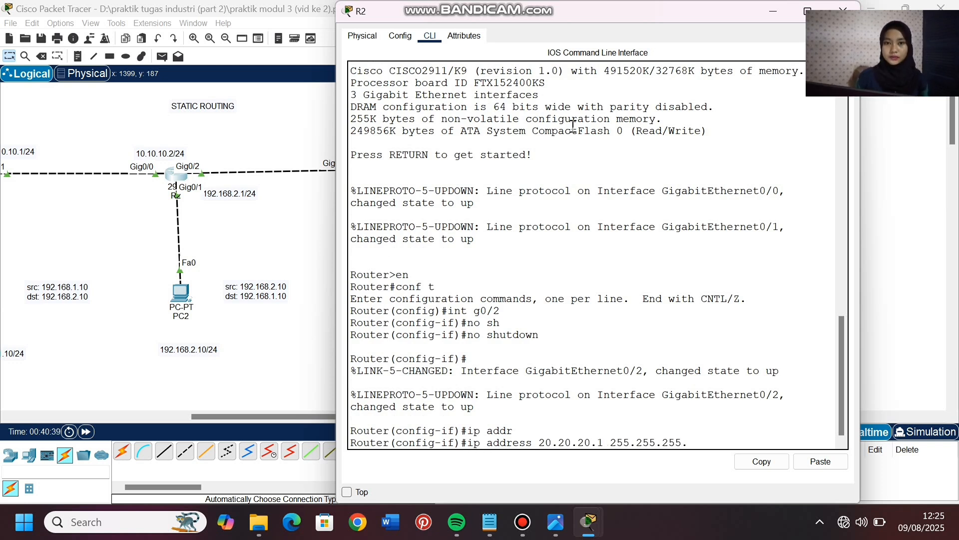
{"action": "type", "text": "0"}
{"action": "key", "text": "Return"}
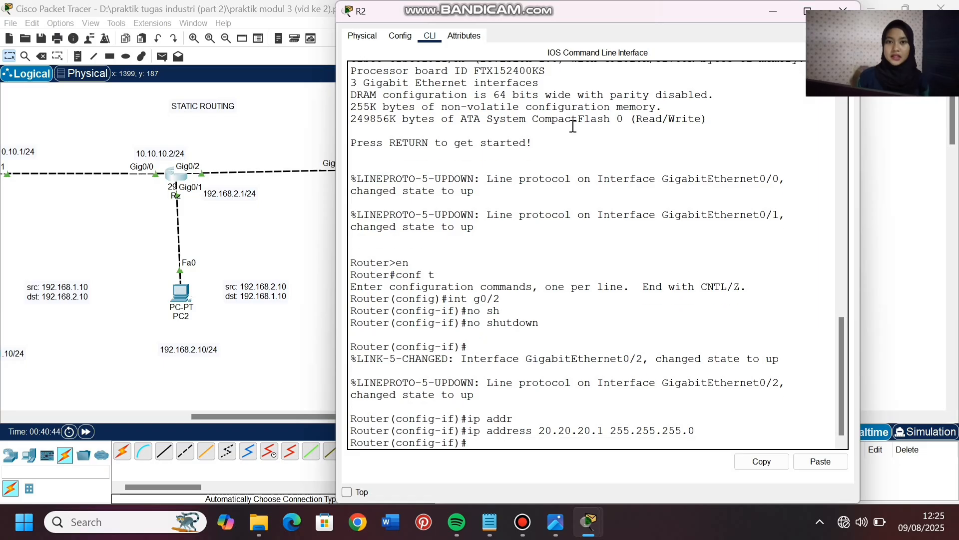
- Open Router0's command line and enter privileged mode and global configuration mode with en and conf t
{"action": "mouse_move", "coordinate": [262, 417]}
{"action": "left_mouse_down"}
{"action": "mouse_move", "coordinate": [252, 415]}
{"action": "mouse_move", "coordinate": [266, 418]}
{"action": "left_mouse_up"}
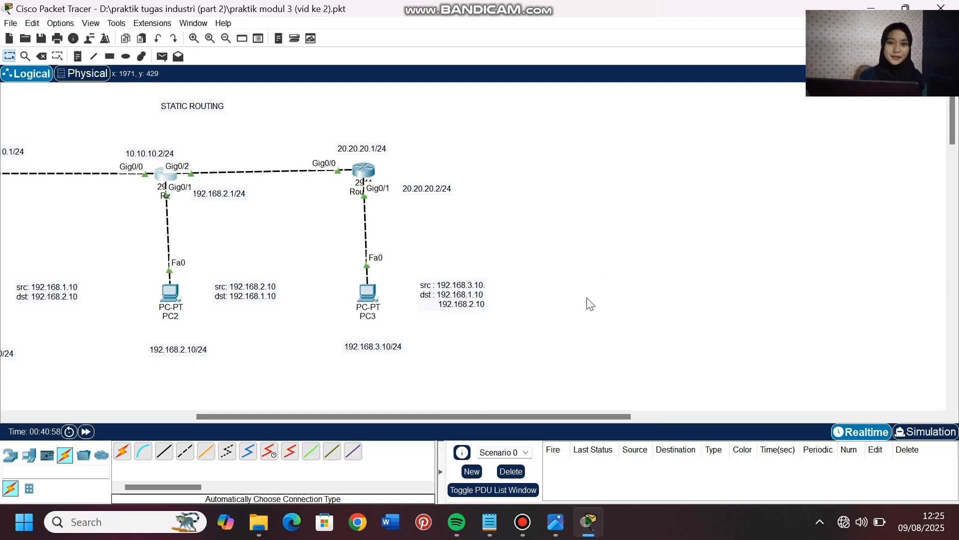
{"action": "left_click_drag", "start_coordinate": [449, 417], "coordinate": [384, 417]}
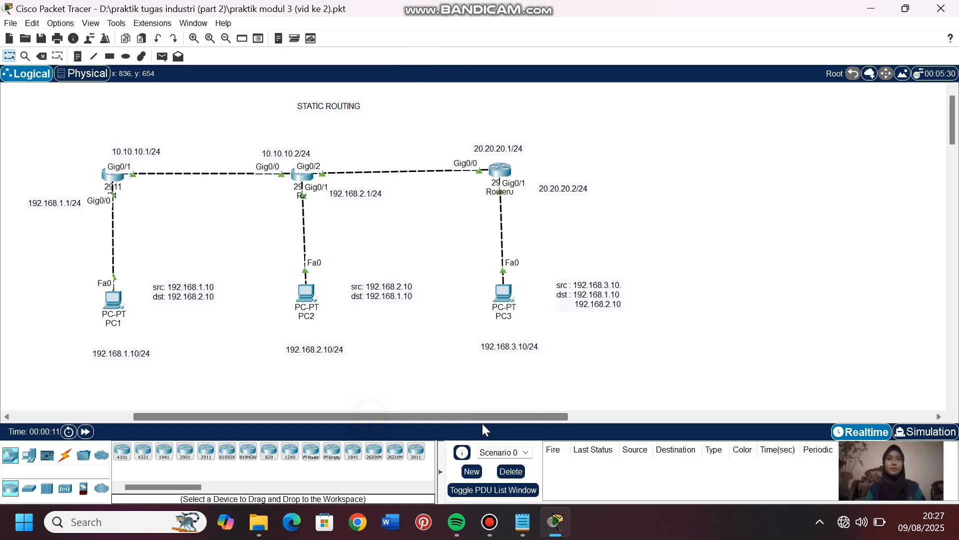
{"action": "left_click_drag", "start_coordinate": [482, 424], "coordinate": [461, 418]}
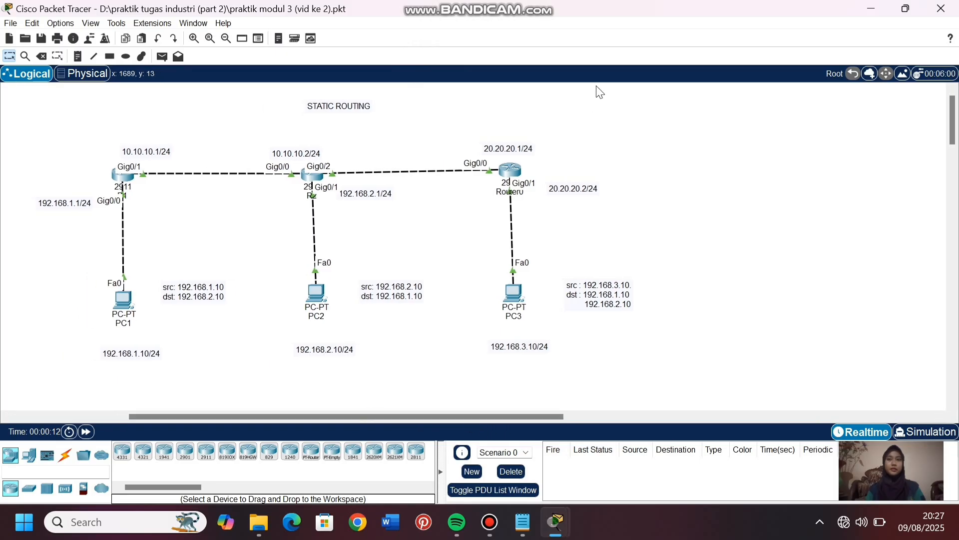
{"action": "left_click", "coordinate": [515, 177]}
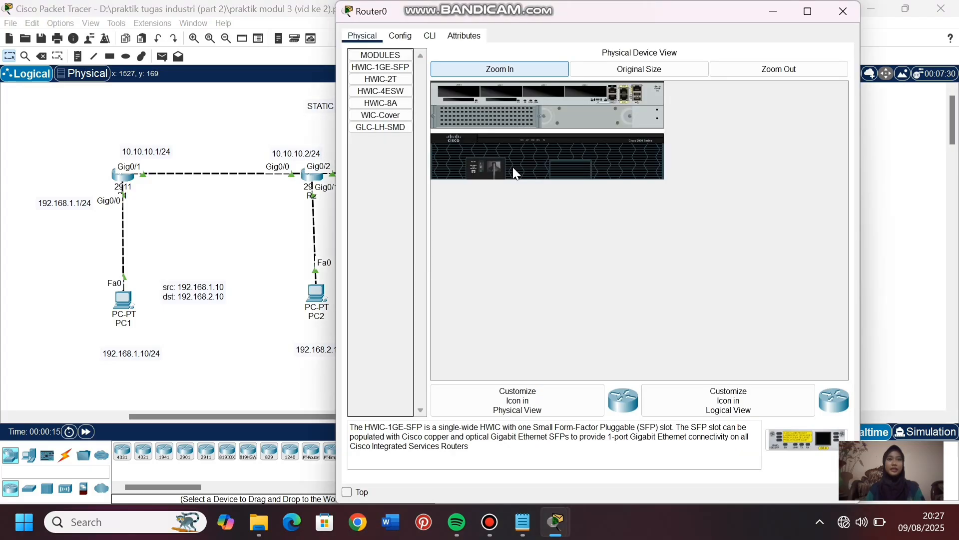
{"action": "left_click", "coordinate": [436, 40]}
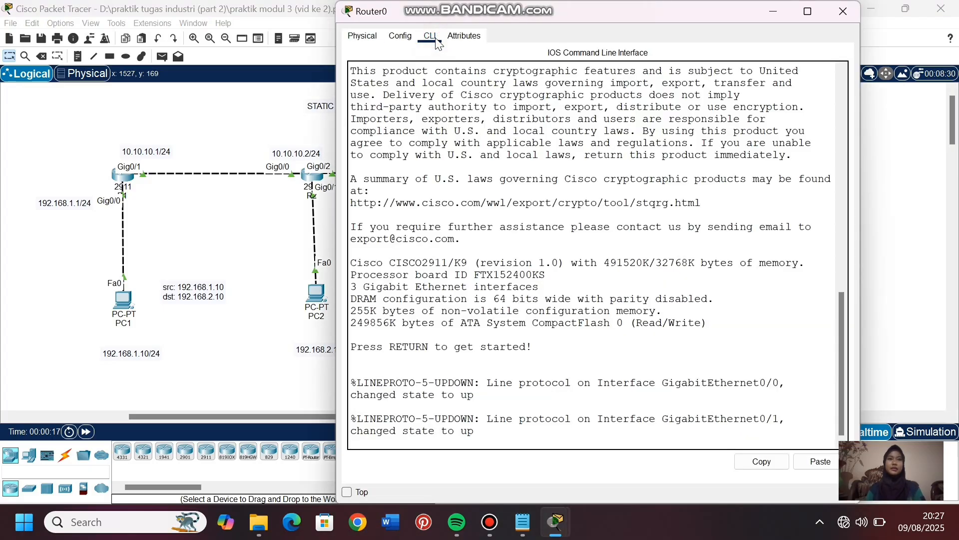
{"action": "key", "text": "Return"}
{"action": "type", "text": "en"}
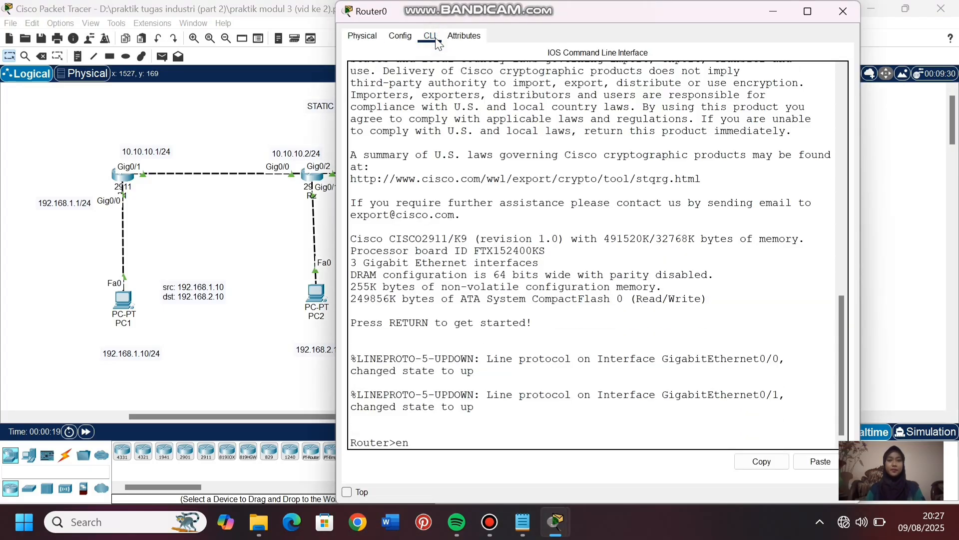
{"action": "key", "text": "Return"}
{"action": "type", "text": "co"}
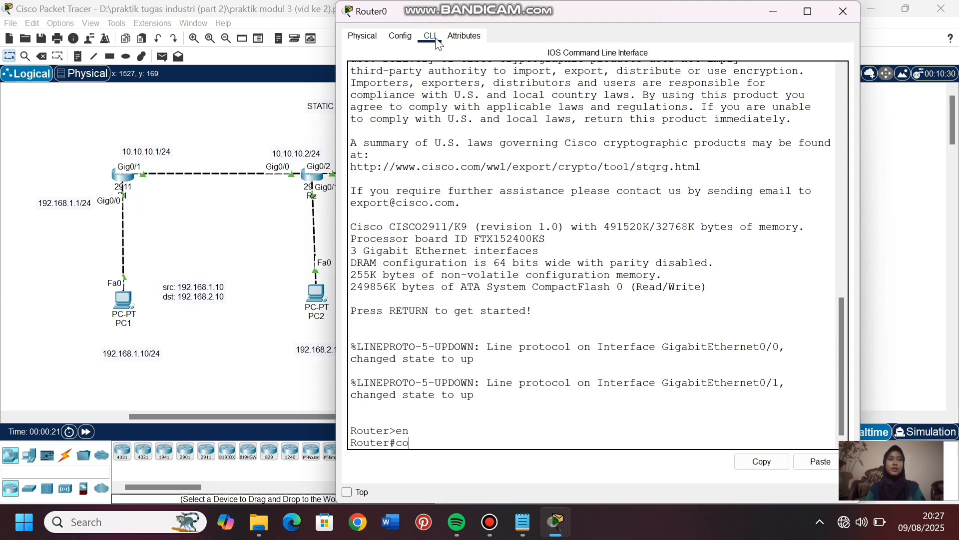
{"action": "type", "text": "nf t"}
{"action": "key", "text": "Return"}
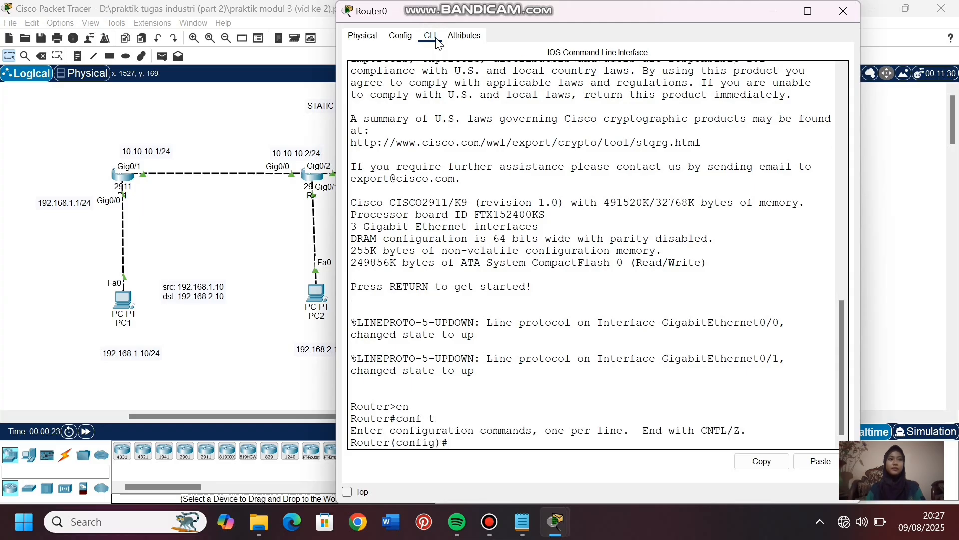
- Add a static route on Router0 to network 192.168.2.0 with mask 255.255.255.0 through next hop 20.20.20.1
{"action": "type", "text": "ip r"}
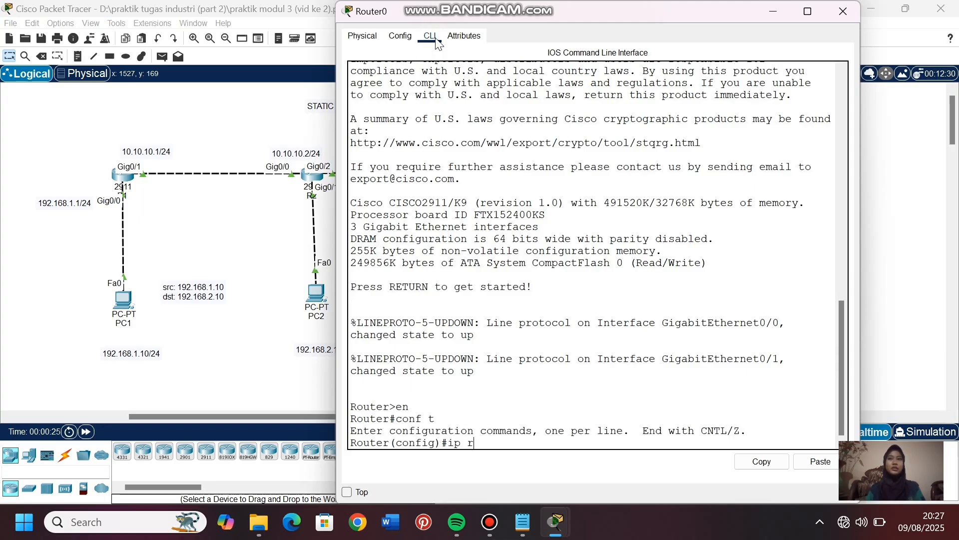
{"action": "type", "text": "oute"}
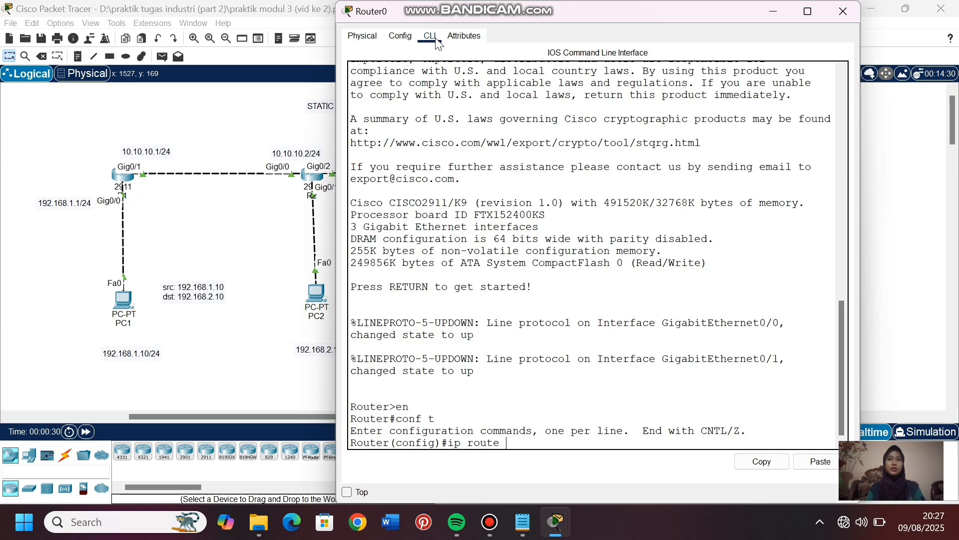
{"action": "type", "text": " 192.168.2.0 2"}
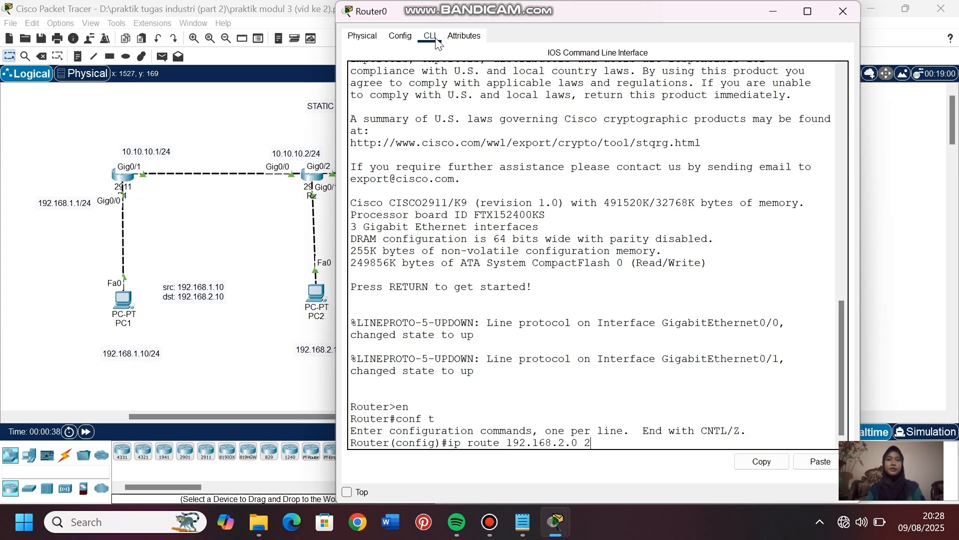
{"action": "type", "text": "55.255.255.0"}
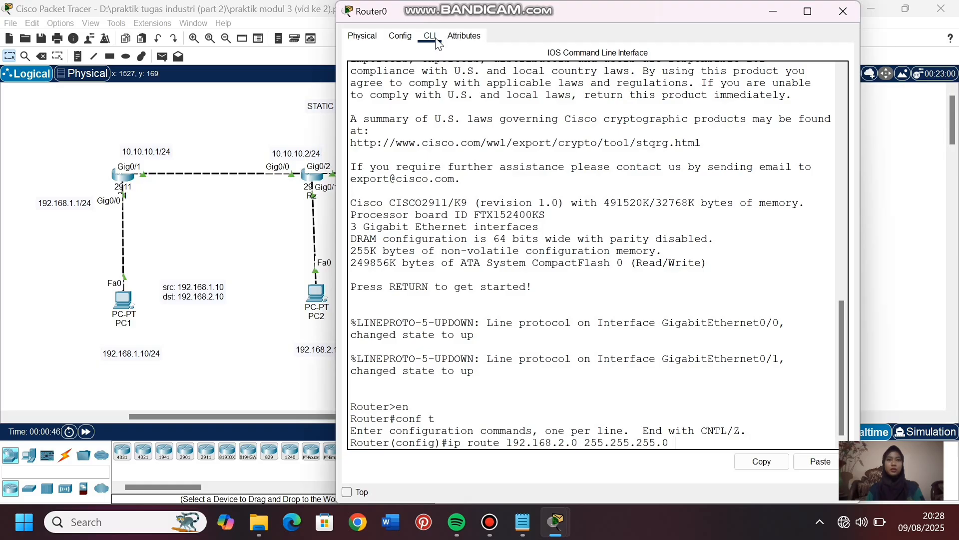
{"action": "type", "text": " 20.20.20.1"}
{"action": "key", "text": "Return"}
- Display Router0's routing table with do show ip route and examine the static route entry
{"action": "type", "text": "do"}
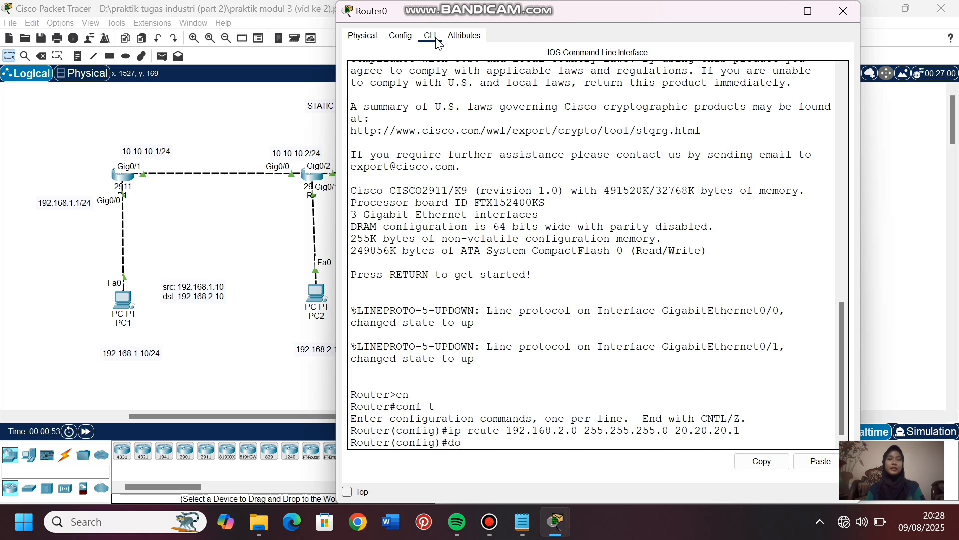
{"action": "type", "text": " show ip route"}
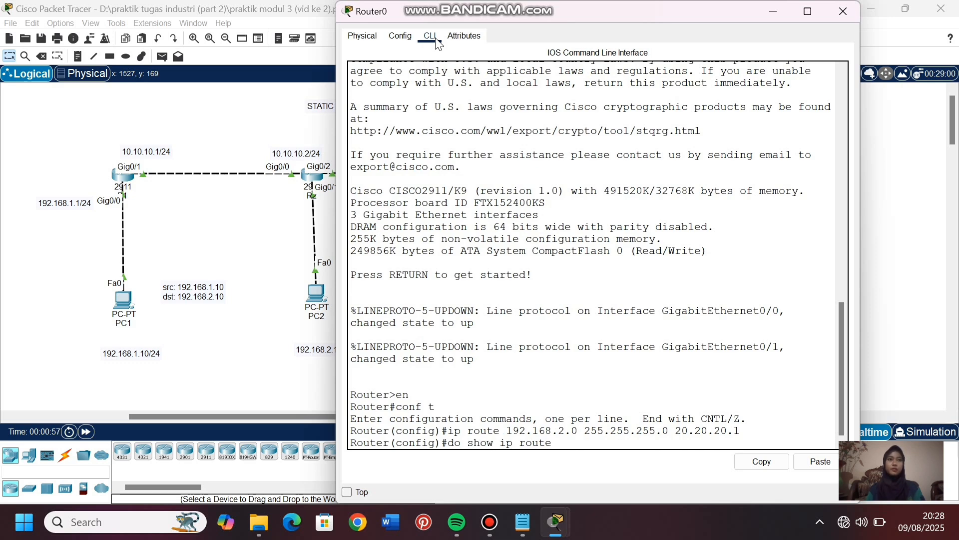
{"action": "key", "text": "Return"}
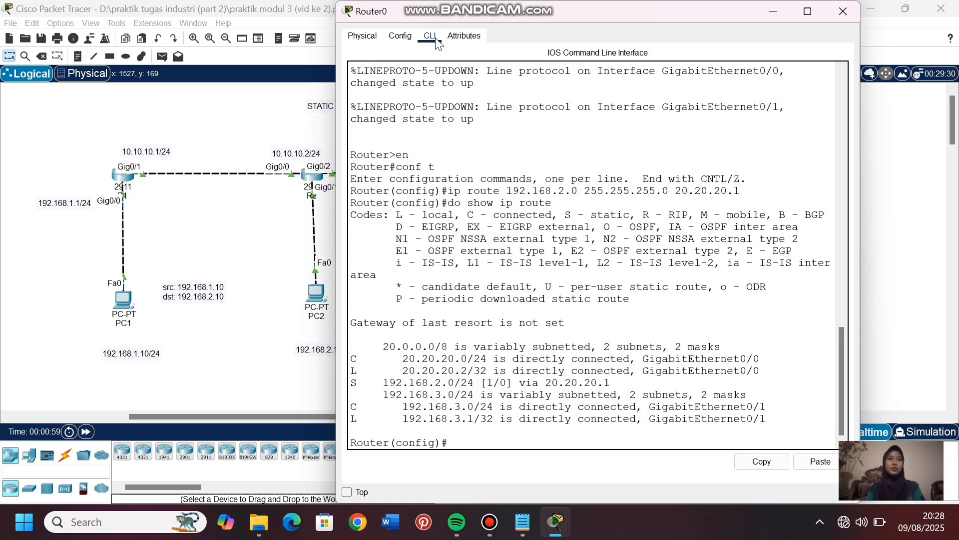
{"action": "left_click_drag", "start_coordinate": [435, 382], "coordinate": [474, 383]}
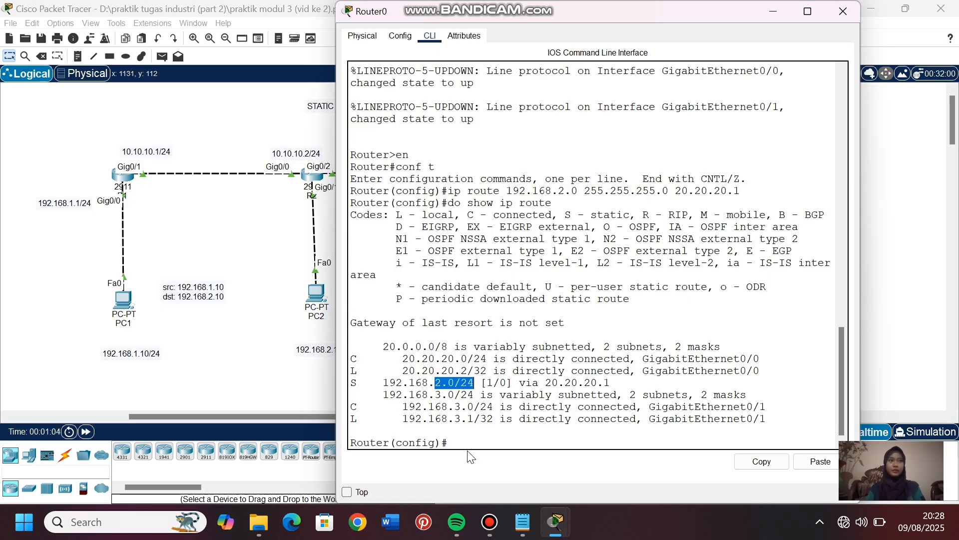
- Open R2's command line and enter privileged mode and global configuration mode with en and conf t
{"action": "left_click", "coordinate": [297, 364]}
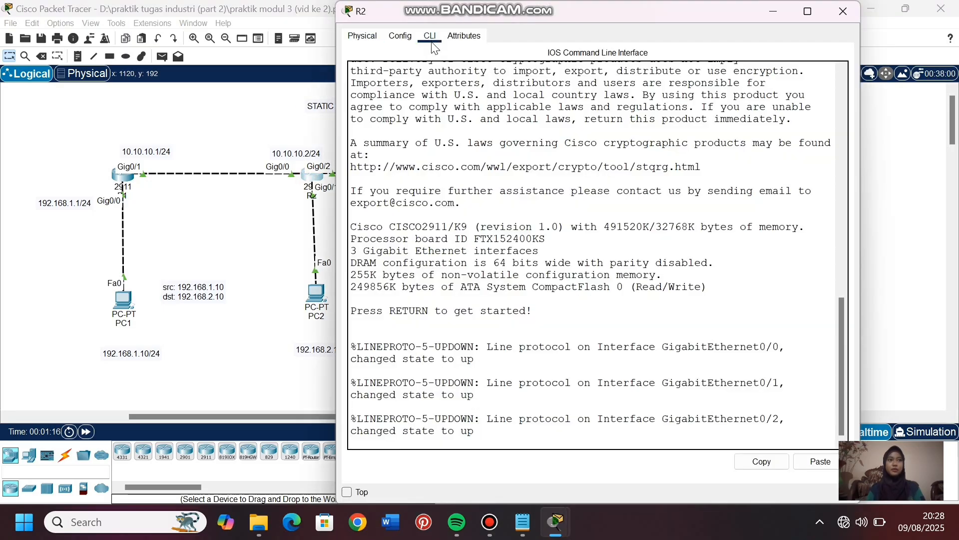
{"action": "key", "text": "Return"}
{"action": "type", "text": "en"}
{"action": "key", "text": "Return"}
{"action": "type", "text": "conf t"}
{"action": "key", "text": "Return"}
- Add a static route on R2 to network 192.168.3.0 with mask 255.255.255.0 through next hop 20.20.20.2
{"action": "type", "text": "ig)#i"}
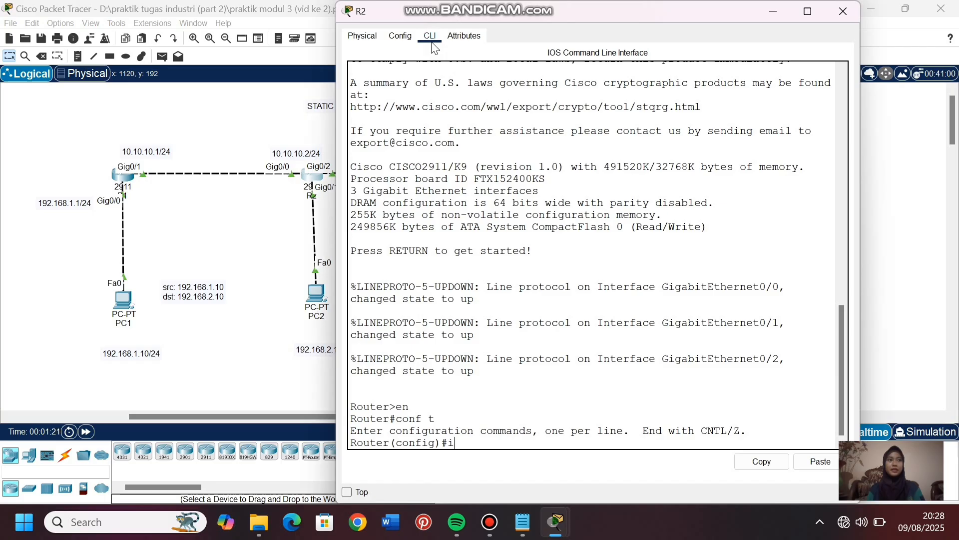
{"action": "type", "text": "p route 192.16"}
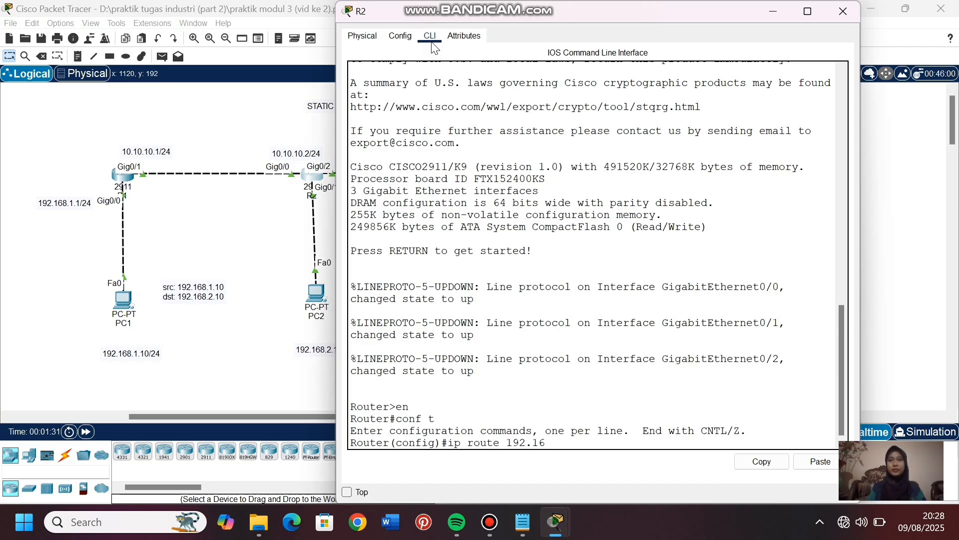
{"action": "type", "text": "8.3.0 255.255.255."}
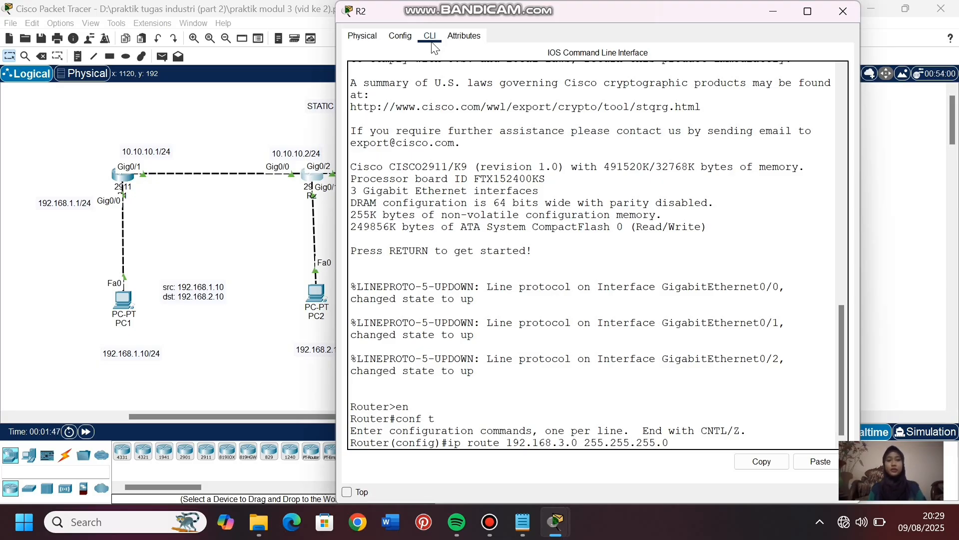
{"action": "type", "text": "0 20.20.20.2"}
{"action": "key", "text": "Return"}
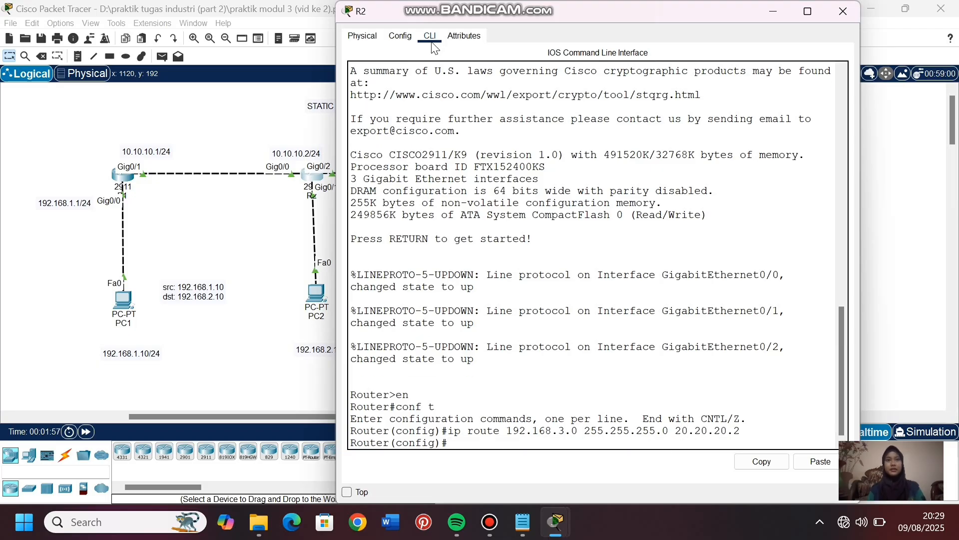
- Display R2's routing table with do show ip route to check its static routes, then return to the topology
{"action": "type", "text": "do show ip route"}
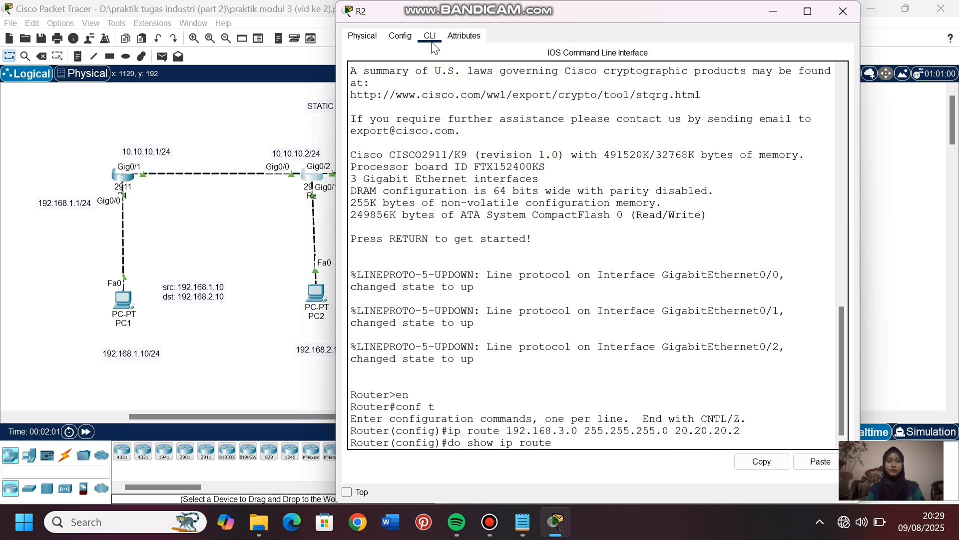
{"action": "key", "text": "Return"}
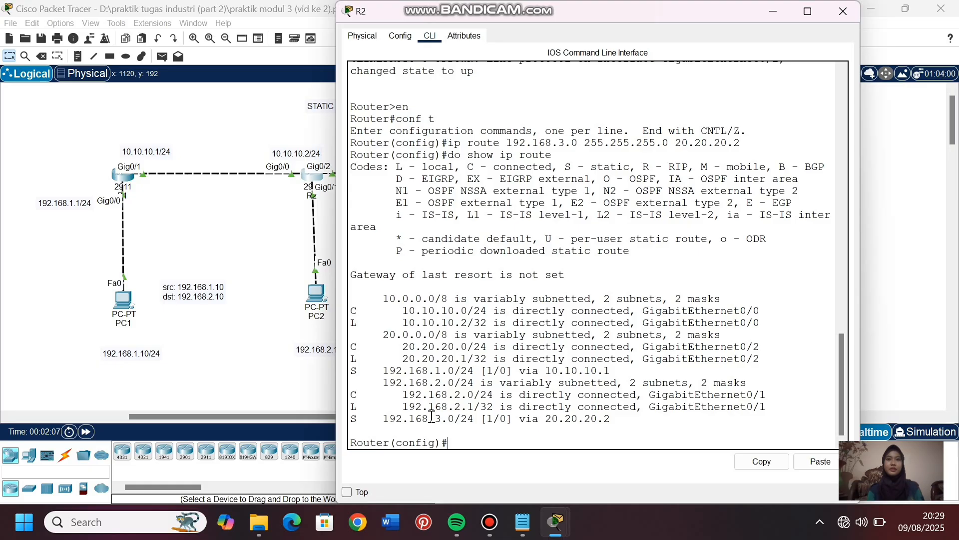
{"action": "left_click", "coordinate": [284, 349]}
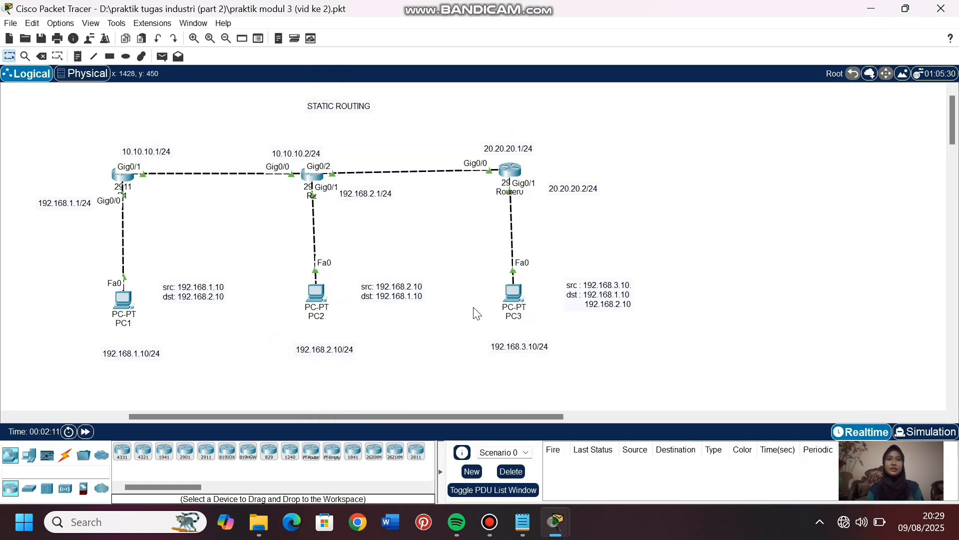
- Open PC3's Command Prompt and ping PC2 at 192.168.2.10
{"action": "left_click", "coordinate": [513, 292]}
{"action": "left_click", "coordinate": [438, 36]}
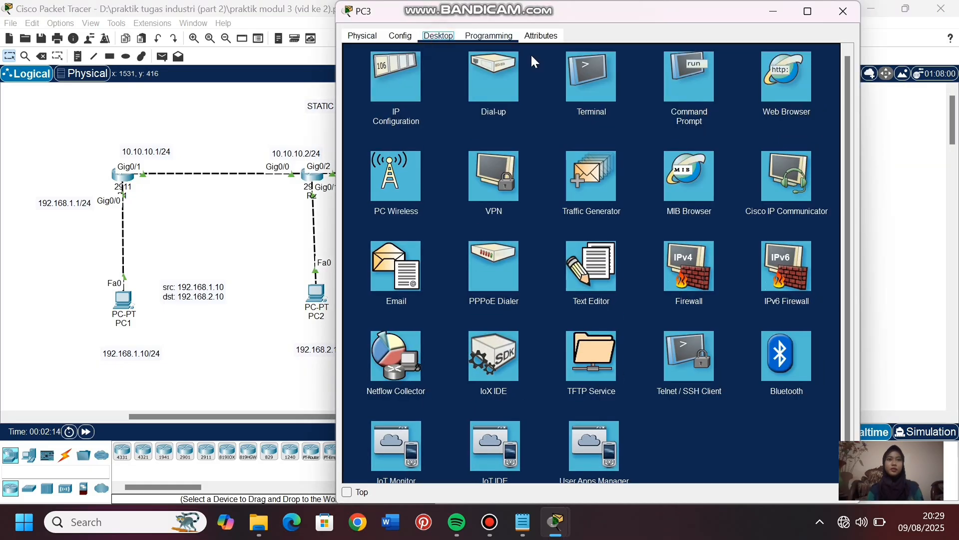
{"action": "left_click", "coordinate": [690, 87]}
{"action": "type", "text": "ping"}
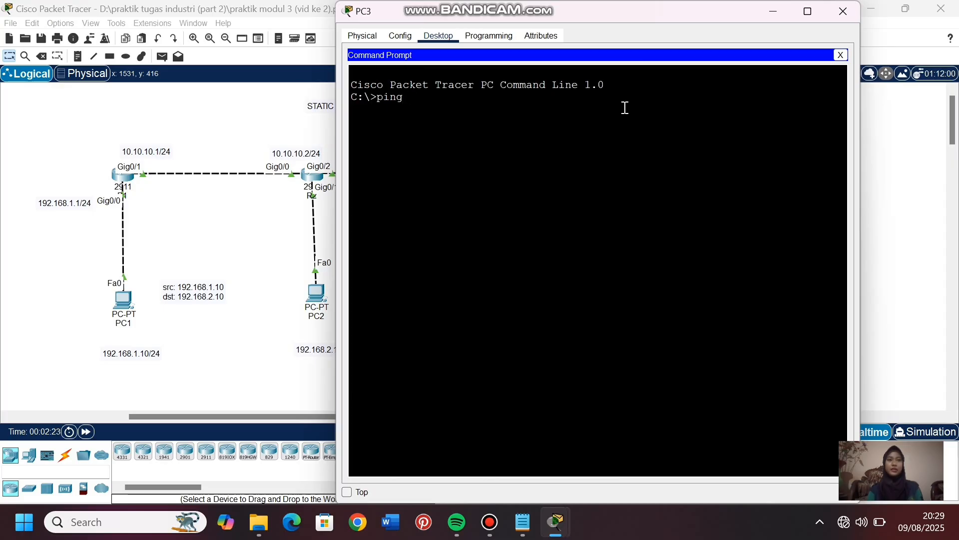
{"action": "type", "text": " 192.168.2.10"}
{"action": "key", "text": "Return"}
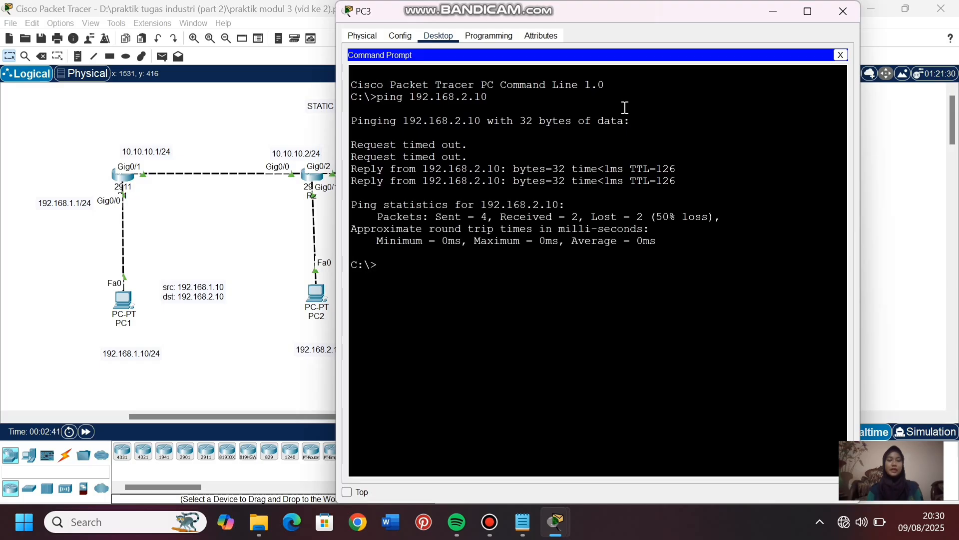
- Repeat PC3's ping to PC2 at 192.168.2.10 and return to the topology
{"action": "key", "text": "Up"}
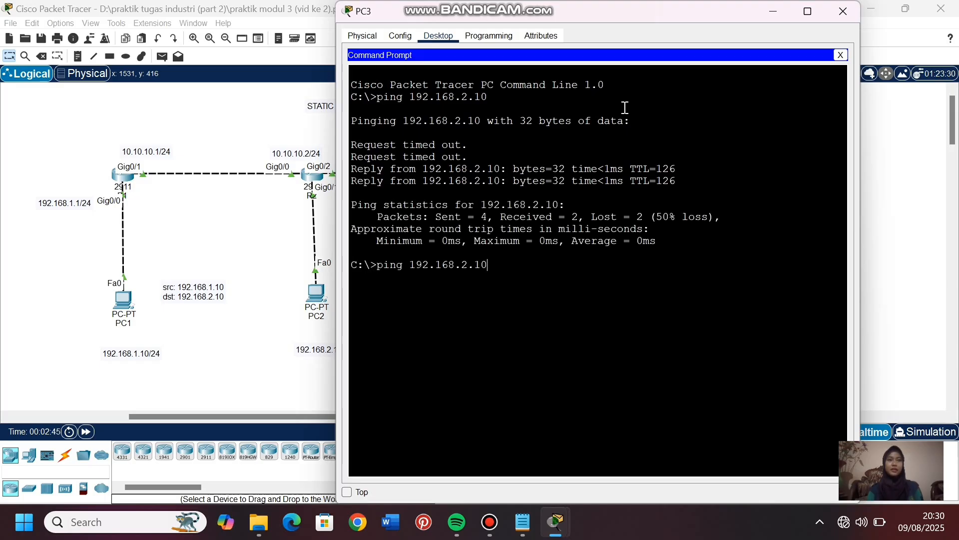
{"action": "key", "text": "Return"}
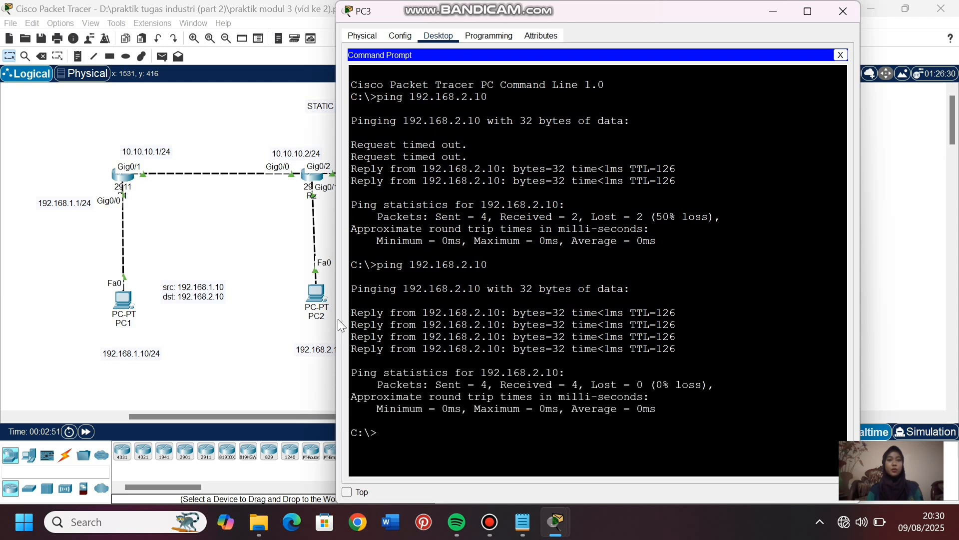
{"action": "left_click", "coordinate": [232, 344]}
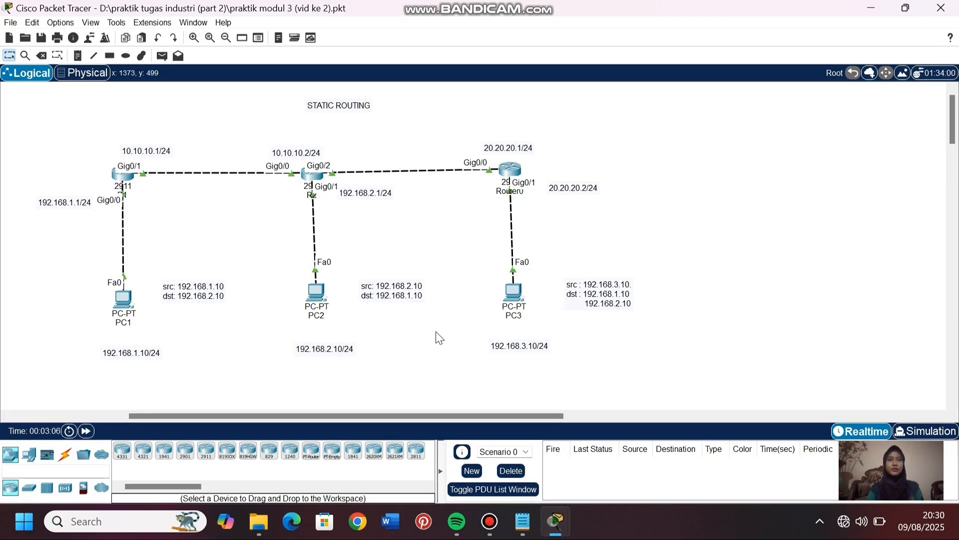
- Add a static route on Router0 to network 192.168.1.0 with mask 255.255.255.0 through next hop 20.20.20.1
{"action": "left_click", "coordinate": [512, 169]}
{"action": "type", "text": "ip"}
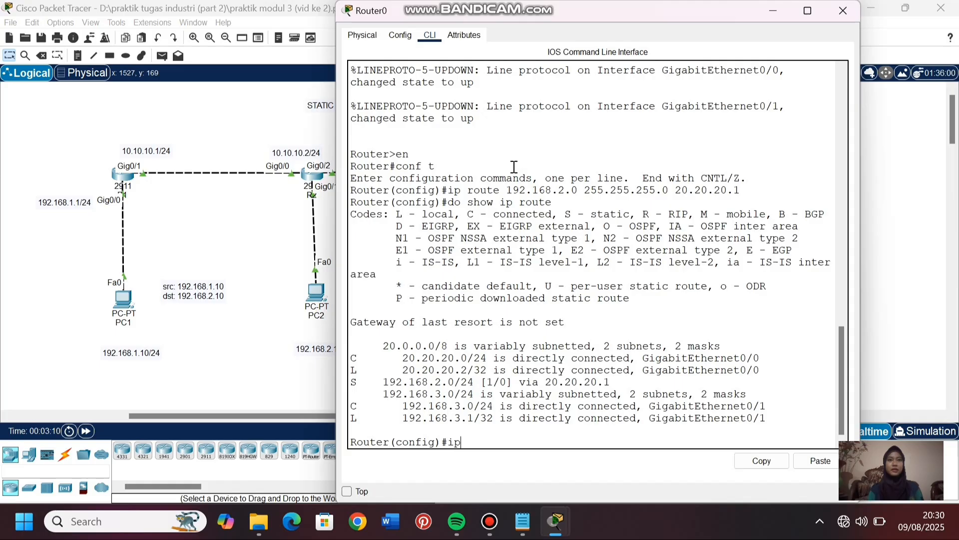
{"action": "type", "text": " route 192.168.1.0 255.255.255.0"}
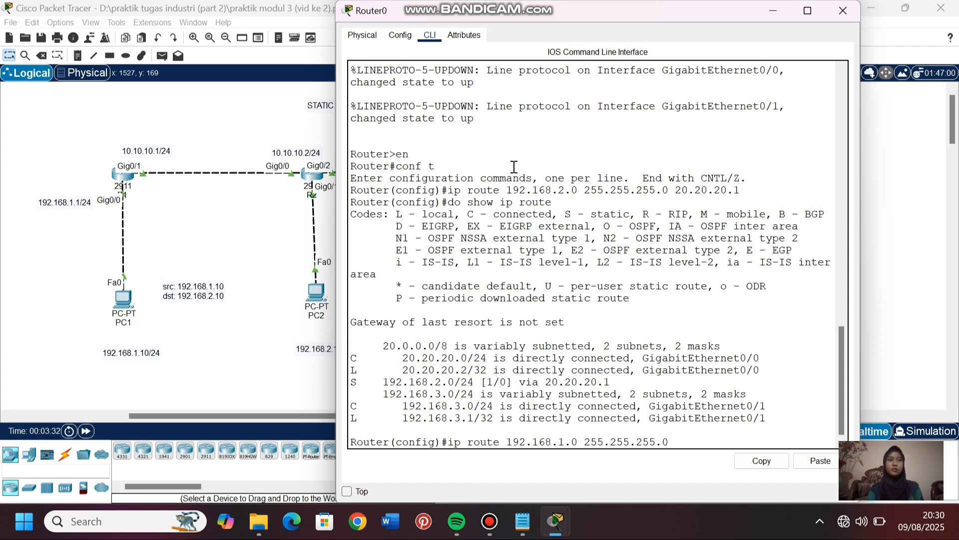
{"action": "type", "text": " 20.20.20.1"}
{"action": "key", "text": "Return"}
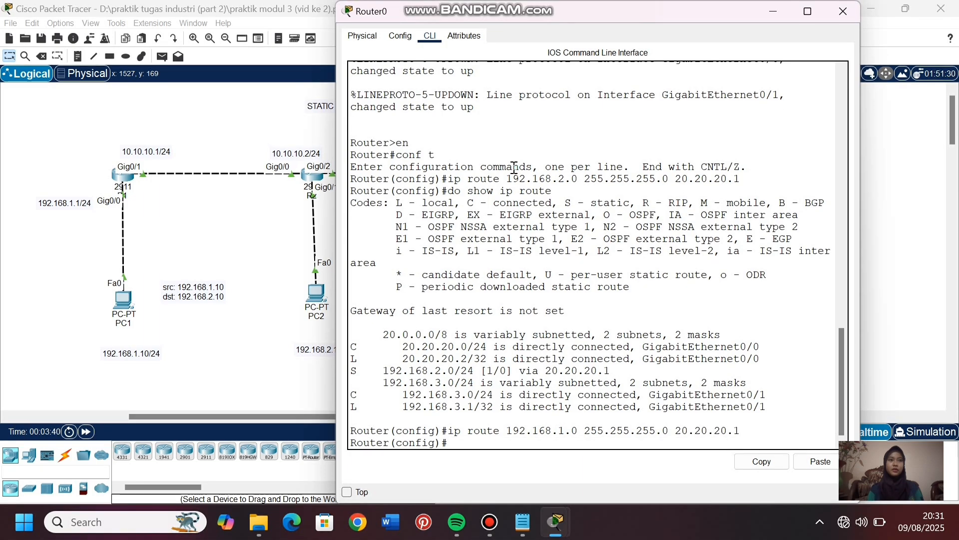
- Display Router0's routing table with do show ip route, check the 192.168.1.0 entry, and return to the topology
{"action": "type", "text": "do show ip"}
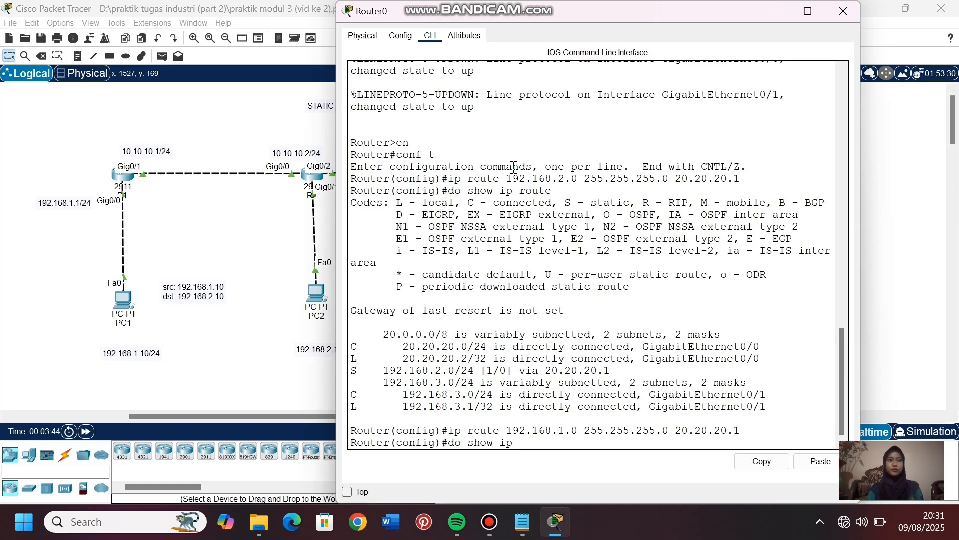
{"action": "type", "text": " route"}
{"action": "key", "text": "Return"}
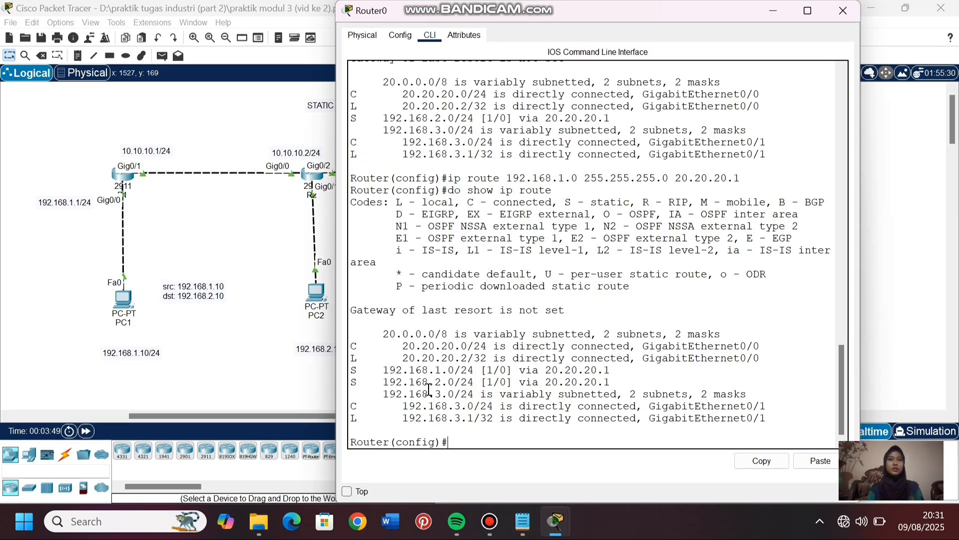
{"action": "left_click_drag", "start_coordinate": [435, 370], "coordinate": [466, 368]}
{"action": "left_click", "coordinate": [460, 434]}
{"action": "left_click", "coordinate": [245, 319]}
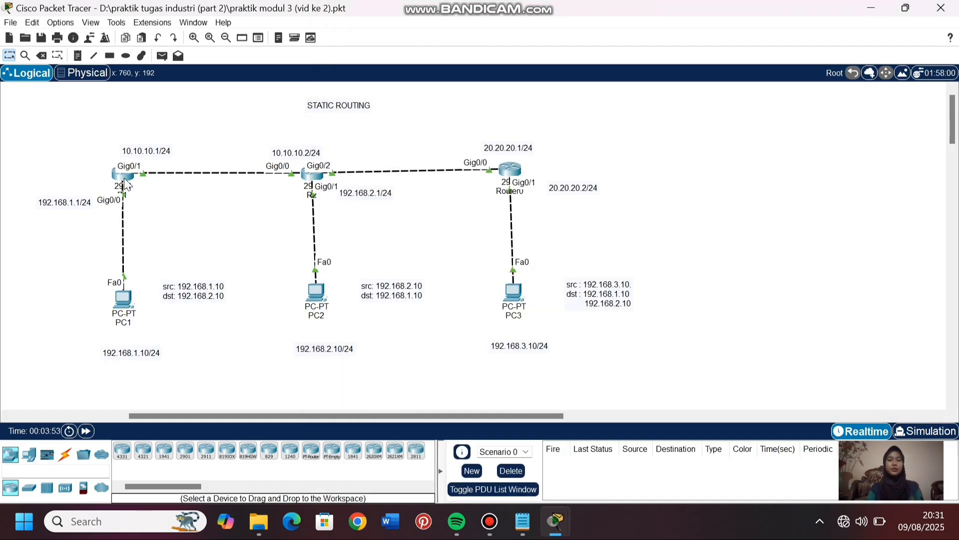
- Open R1's command line and enter privileged mode and global configuration mode with en and conf t
{"action": "left_click", "coordinate": [123, 175]}
{"action": "left_click", "coordinate": [430, 37]}
{"action": "key", "text": "Return"}
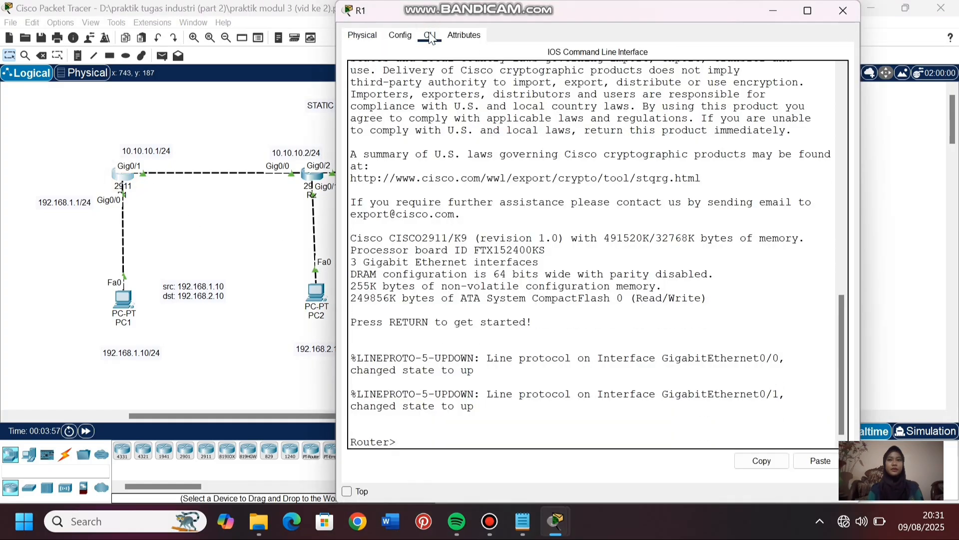
{"action": "type", "text": "en conf t"}
{"action": "key", "text": "BackSpace"}
{"action": "key", "text": "BackSpace"}
{"action": "key", "text": "BackSpace"}
{"action": "key", "text": "BackSpace"}
{"action": "key", "text": "BackSpace"}
{"action": "key", "text": "BackSpace"}
{"action": "key", "text": "Return"}
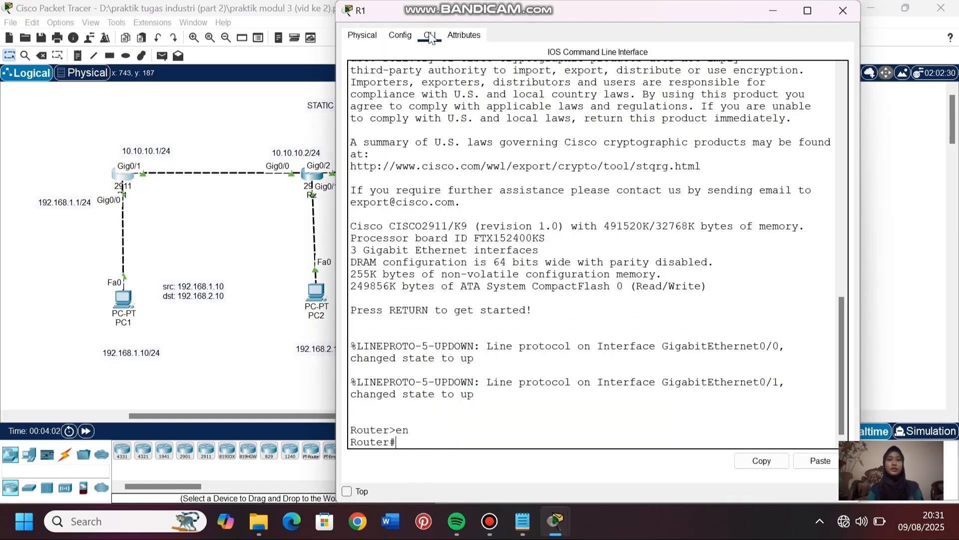
{"action": "type", "text": "conf t"}
{"action": "key", "text": "Return"}
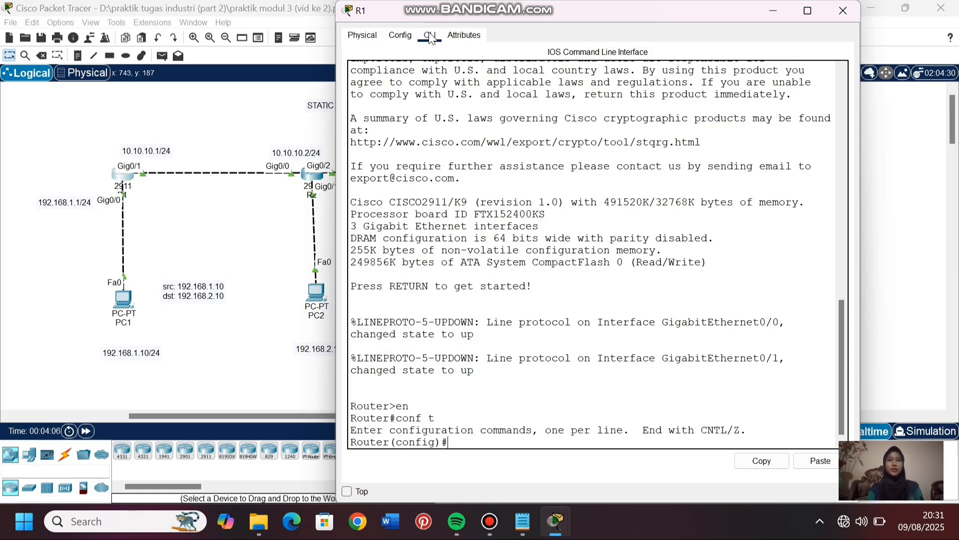
- Add a static route on R1 to network 192.168.3.0 with mask 255.255.255.0 through next hop 10.10.10.2
{"action": "type", "text": "192.168.3."}
{"action": "key", "text": "BackSpace"}
{"action": "key", "text": "BackSpace"}
{"action": "key", "text": "BackSpace"}
{"action": "key", "text": "BackSpace"}
{"action": "key", "text": "BackSpace"}
{"action": "key", "text": "BackSpace"}
{"action": "type", "text": "ip"}
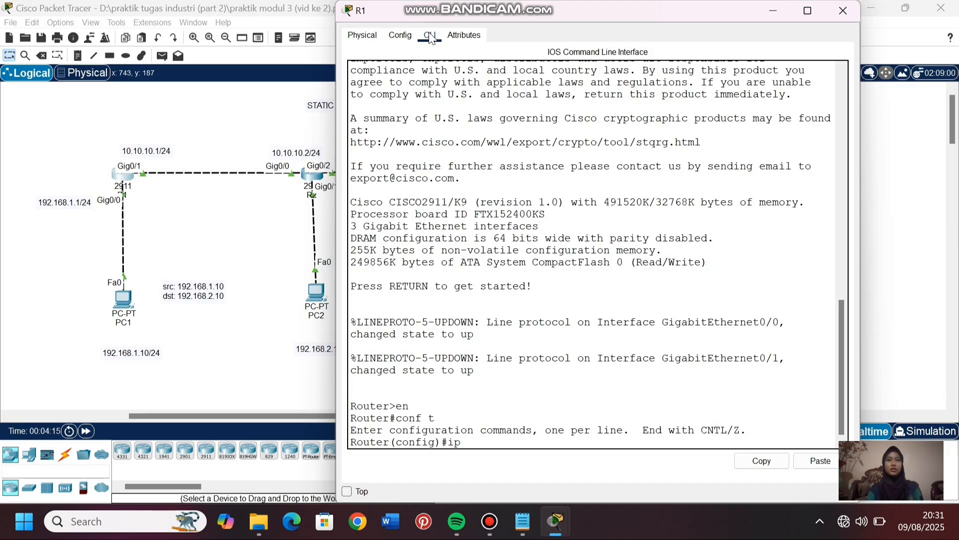
{"action": "type", "text": " route 192.168.3.0 25"}
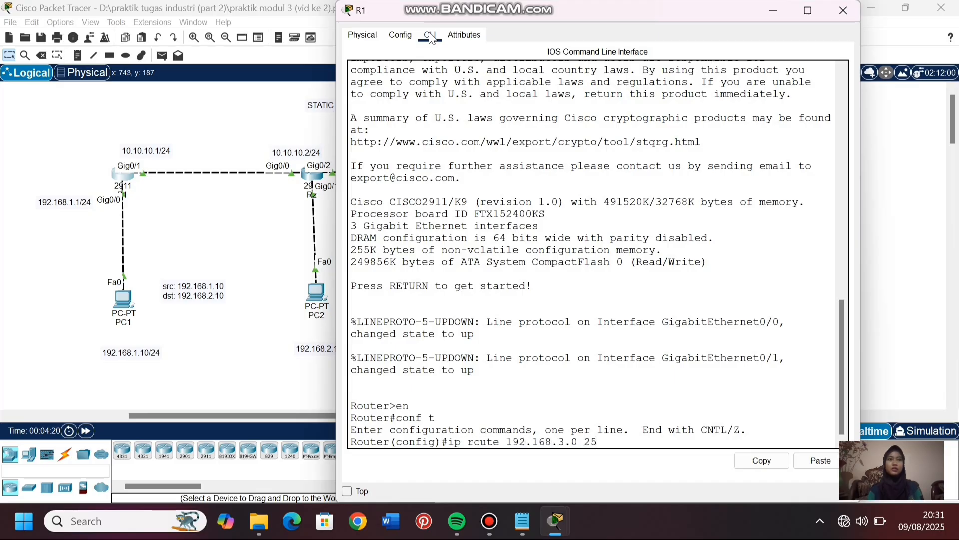
{"action": "type", "text": "5.255.255.0 10.10.10.2"}
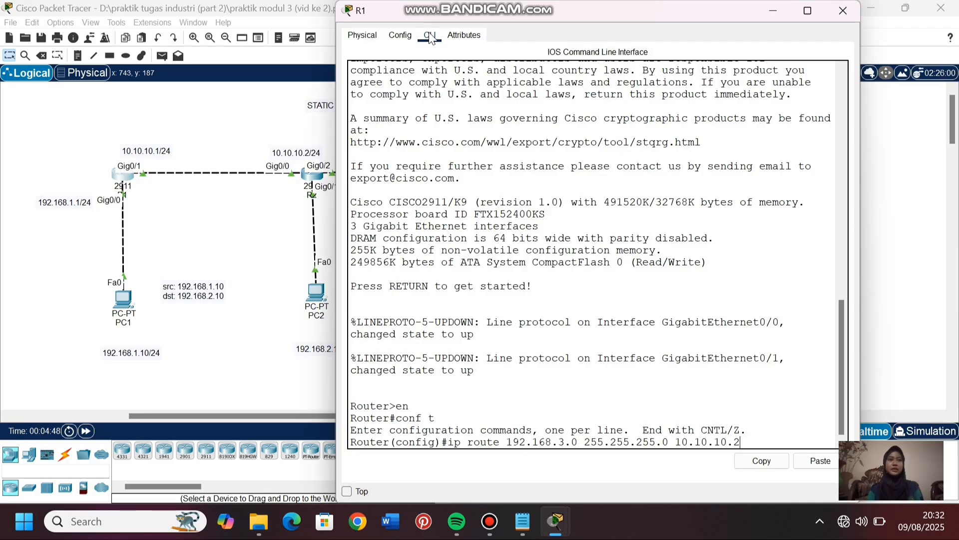
{"action": "key", "text": "Return"}
- Display R1's routing table with do show ip route, check the 192.168.3.0 entry, and return to the topology
{"action": "type", "text": "d"}
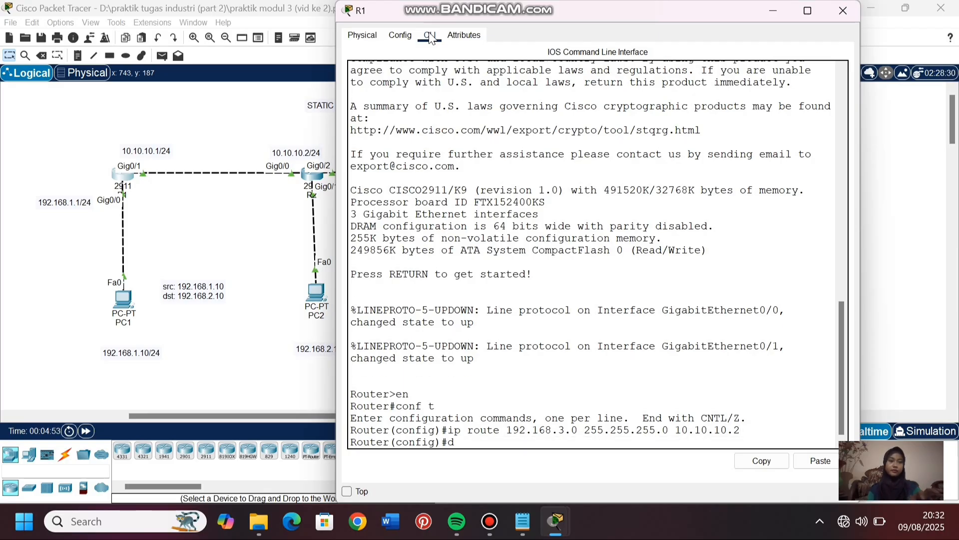
{"action": "type", "text": "o show ip route"}
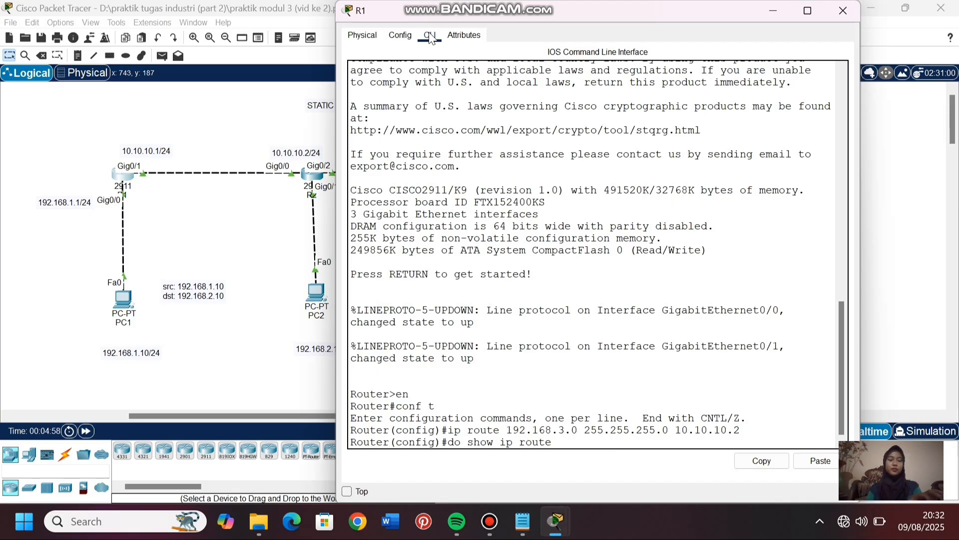
{"action": "key", "text": "Return"}
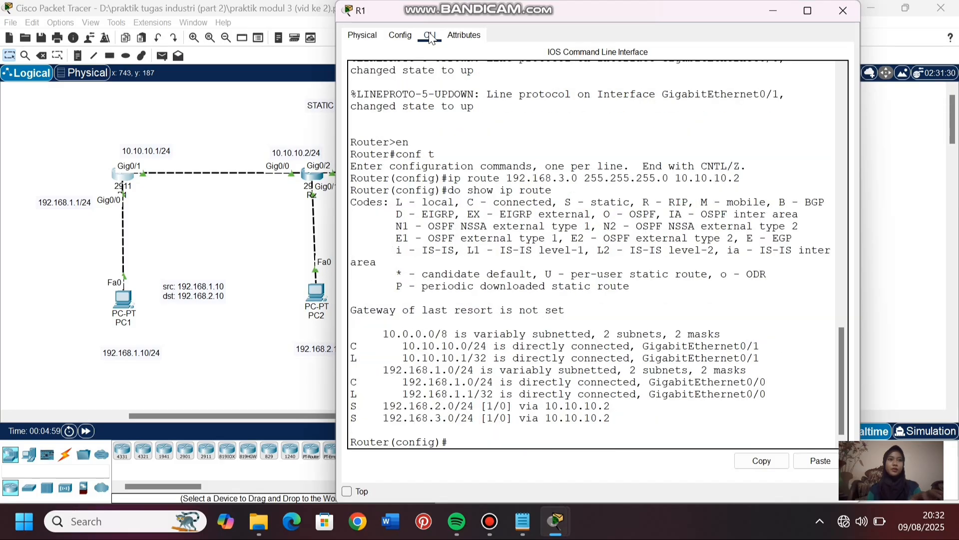
{"action": "left_click", "coordinate": [436, 420]}
{"action": "left_click_drag", "start_coordinate": [436, 420], "coordinate": [475, 419]}
{"action": "left_click", "coordinate": [300, 391]}
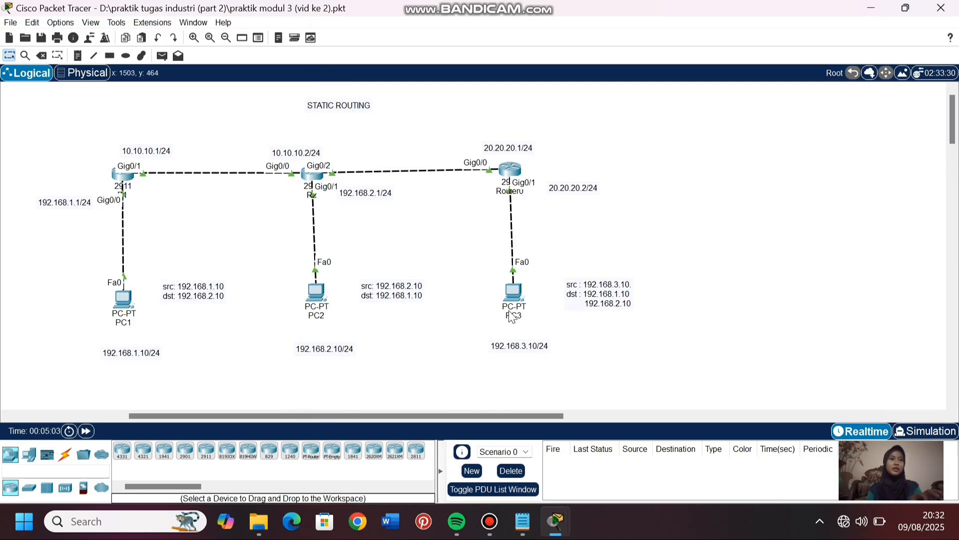
- Ping PC1 at 192.168.1.10 from PC3's Command Prompt
{"action": "left_click", "coordinate": [516, 293]}
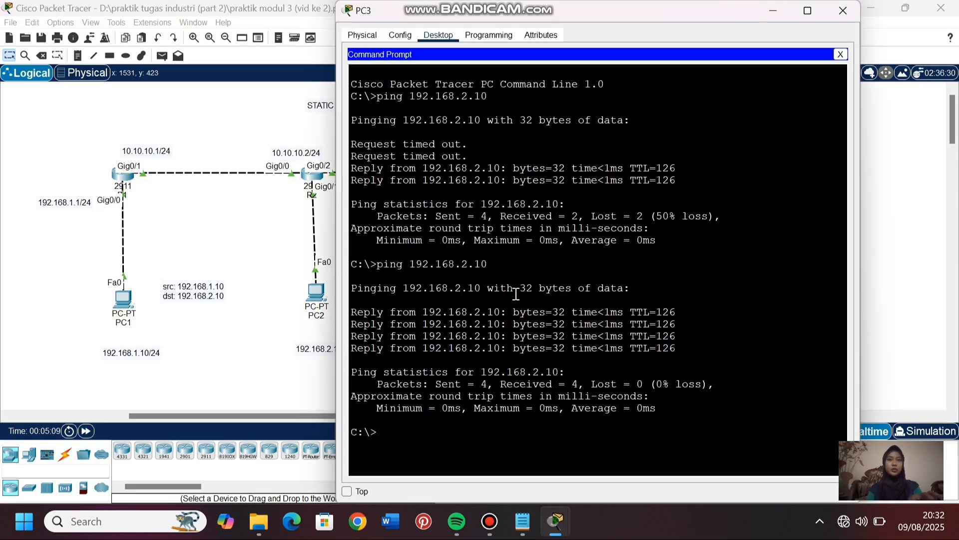
{"action": "type", "text": "ping 192"}
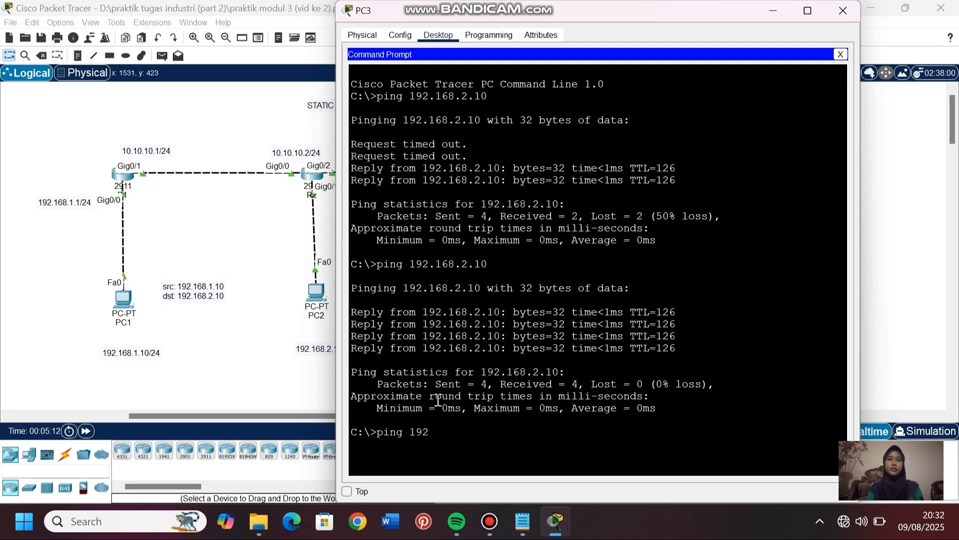
{"action": "type", "text": ".168.10.1"}
{"action": "key", "text": "BackSpace"}
{"action": "key", "text": "BackSpace"}
{"action": "type", "text": ".10"}
{"action": "key", "text": "Return"}
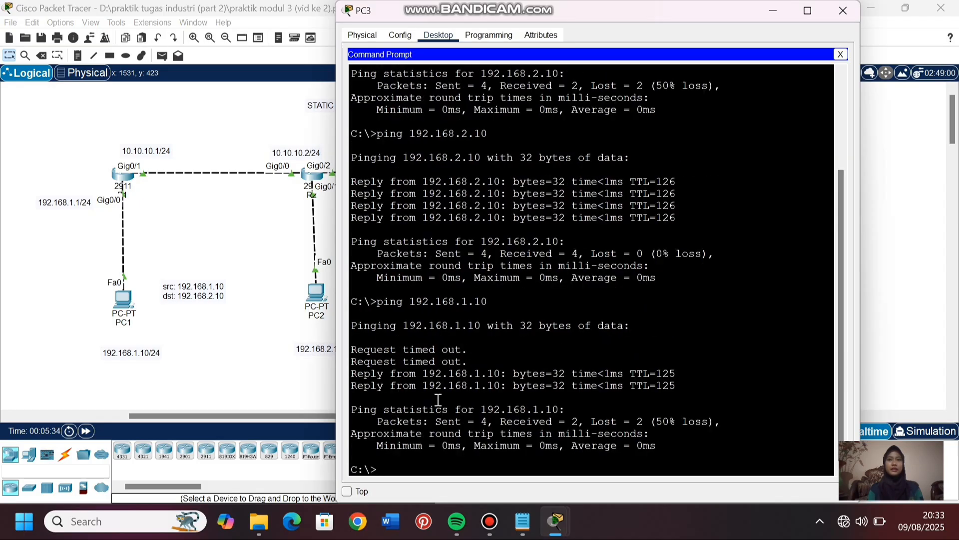
- Repeat PC3's ping to 192.168.1.10, compare the replies of both attempts, and return to the topology
{"action": "key", "text": "Up"}
{"action": "key", "text": "Return"}
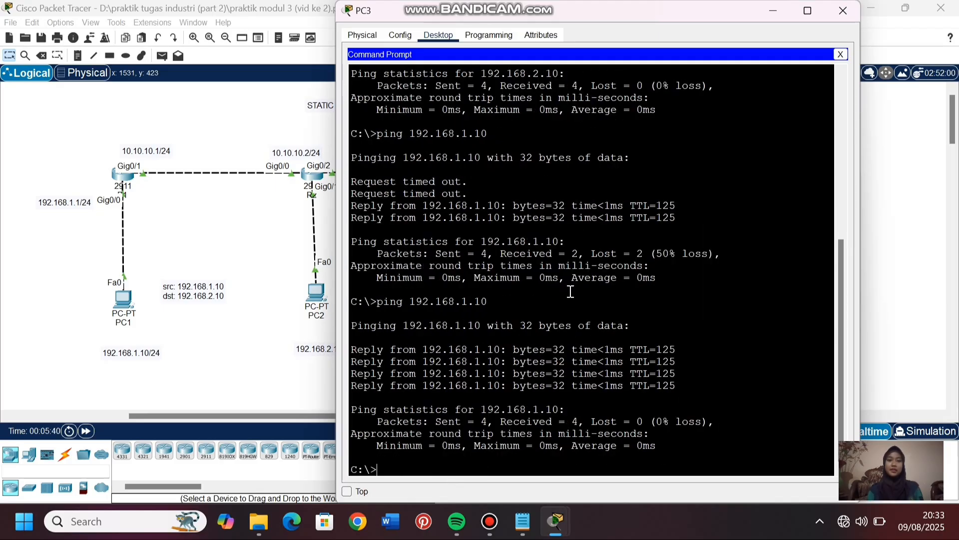
{"action": "left_click", "coordinate": [573, 205]}
{"action": "left_click_drag", "start_coordinate": [573, 205], "coordinate": [677, 219]}
{"action": "left_click_drag", "start_coordinate": [572, 350], "coordinate": [687, 403]}
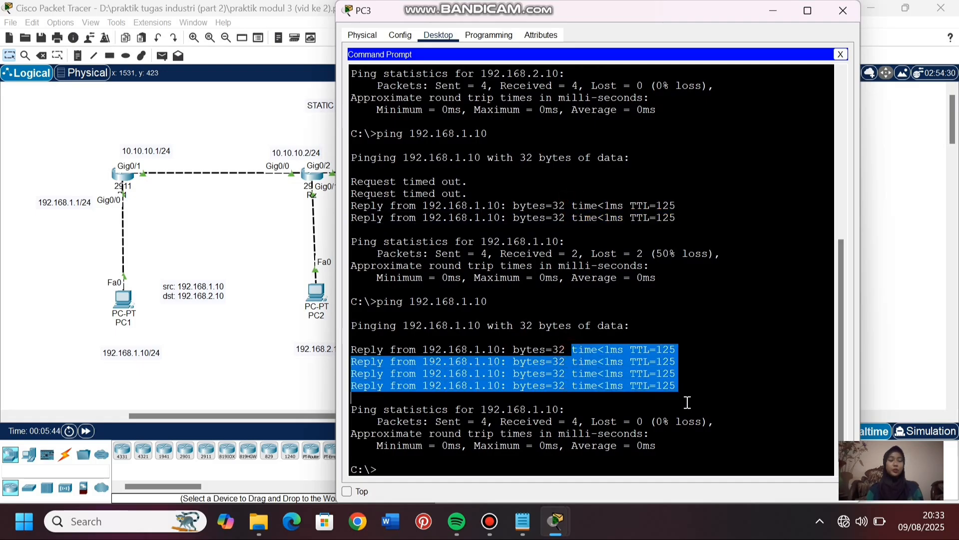
{"action": "left_click", "coordinate": [551, 470]}
{"action": "left_click", "coordinate": [281, 375]}
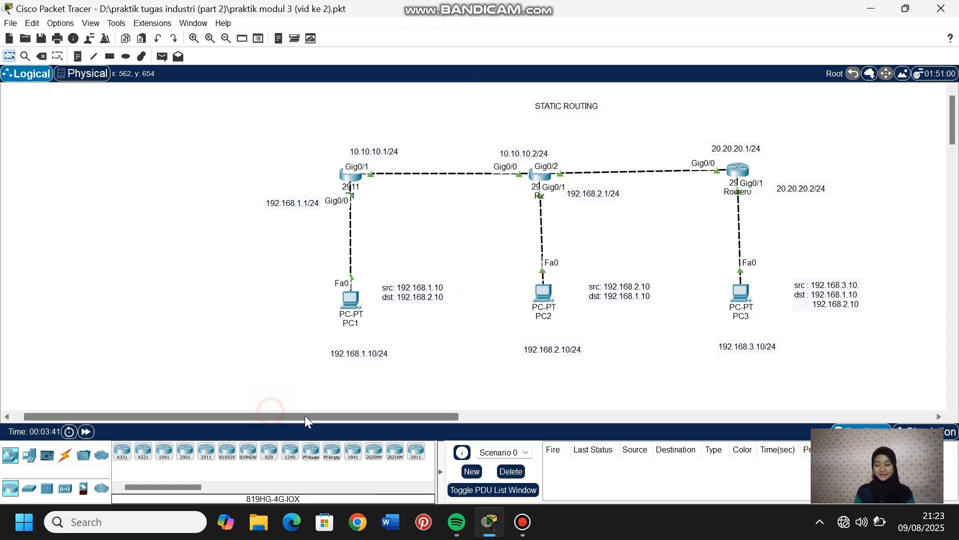
- Move the source and destination address note beside PC3 closer to that PC
{"action": "left_click_drag", "start_coordinate": [305, 415], "coordinate": [382, 416]}
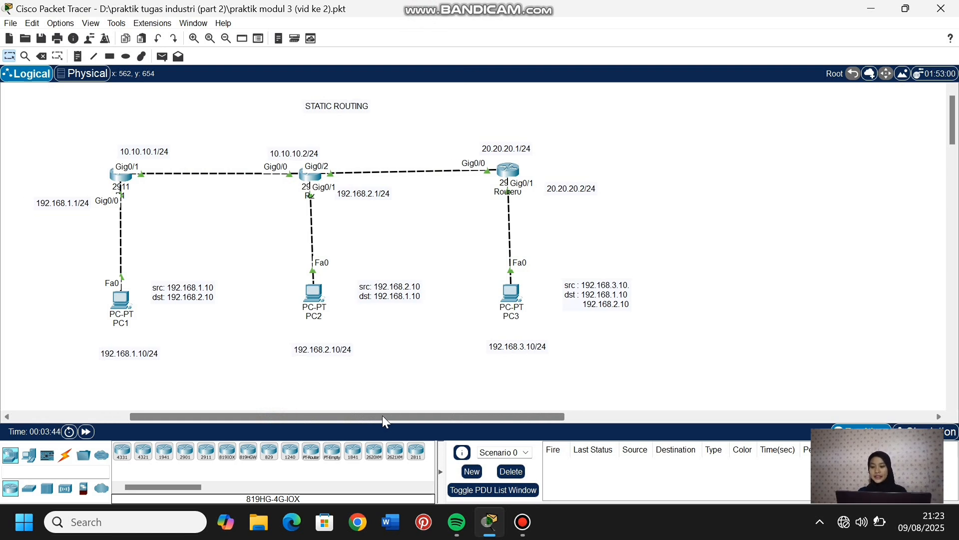
{"action": "left_click", "coordinate": [606, 299]}
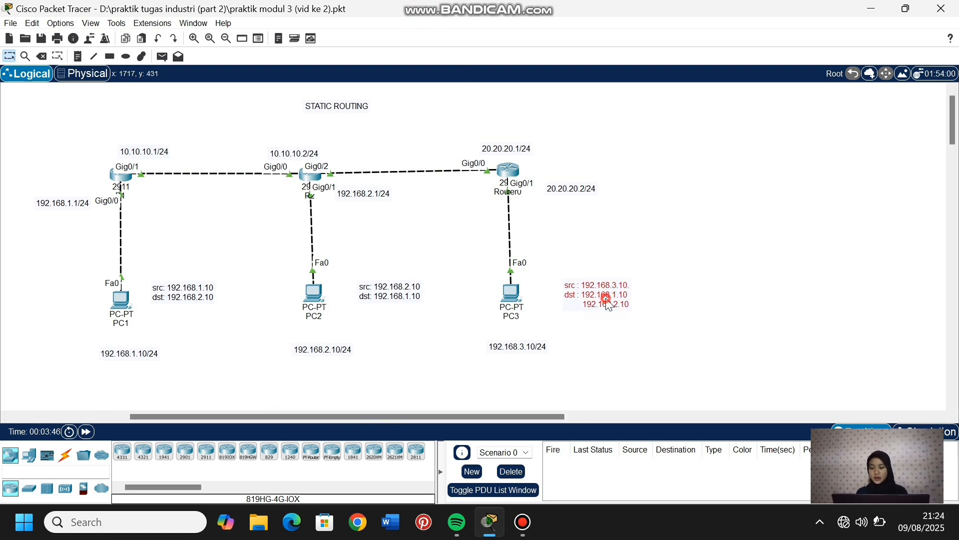
{"action": "left_click_drag", "start_coordinate": [608, 303], "coordinate": [578, 297]}
{"action": "left_click", "coordinate": [728, 326]}
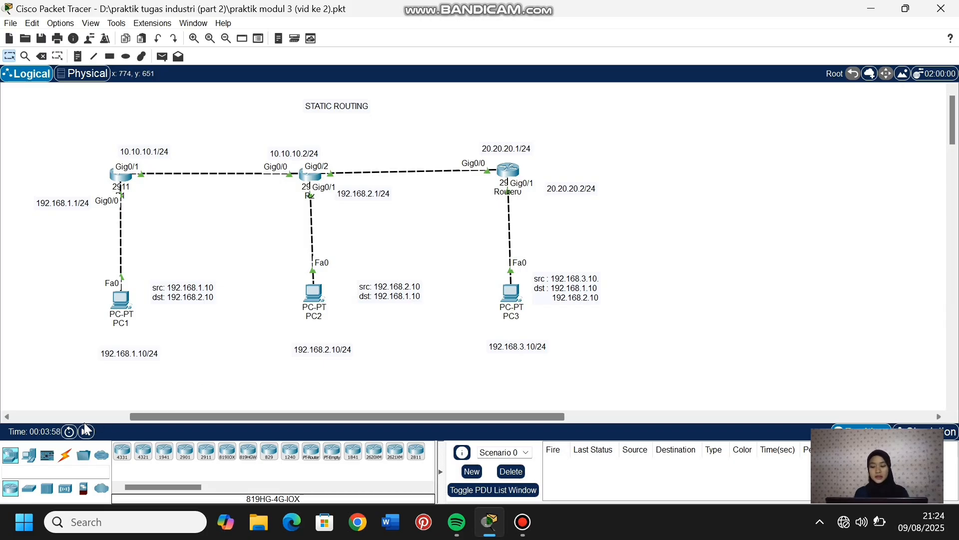
- Place a 2960 switch in the empty area to the right of Router0
{"action": "left_click", "coordinate": [29, 489]}
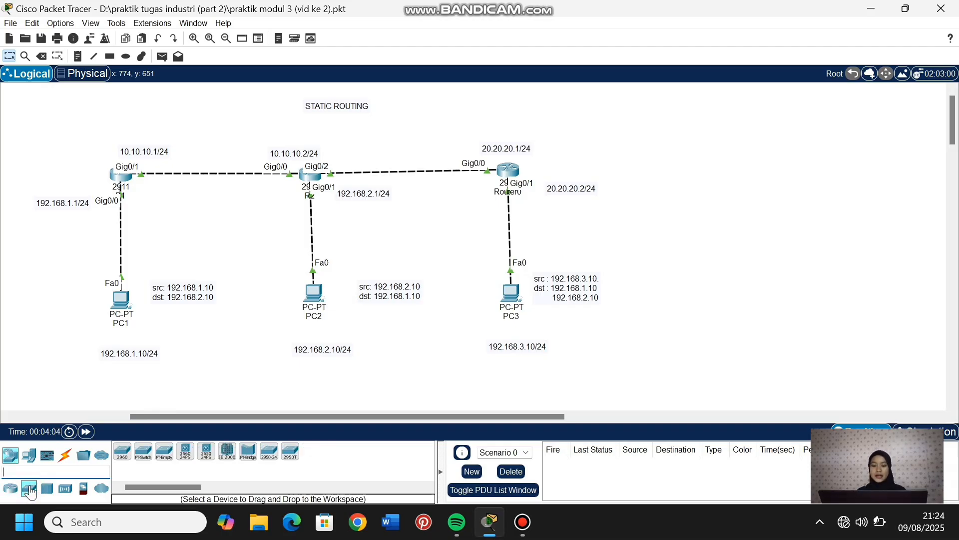
{"action": "left_click", "coordinate": [123, 451]}
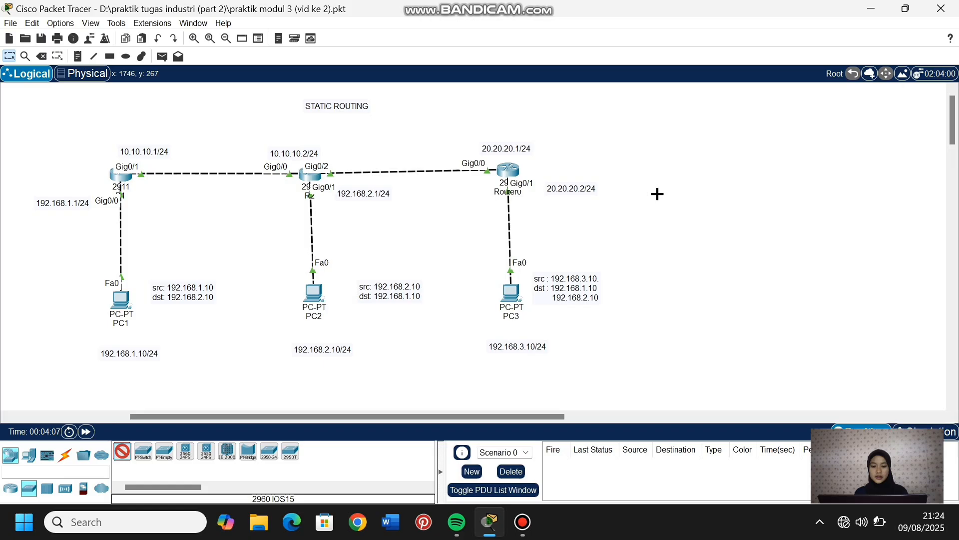
{"action": "left_click", "coordinate": [708, 167]}
- Add four PCs around the new switch, two below it and two stacked to its right
{"action": "left_click", "coordinate": [29, 455]}
{"action": "left_click", "coordinate": [122, 452]}
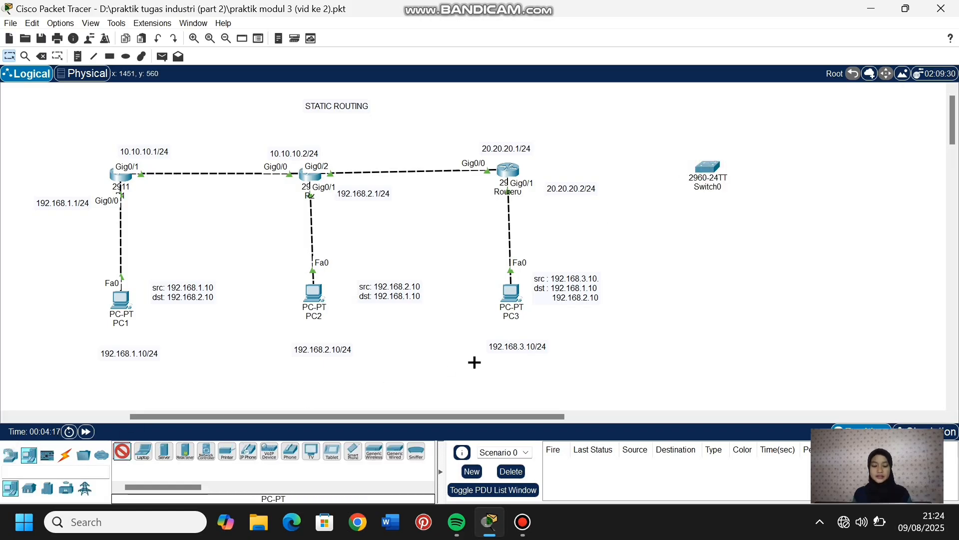
{"action": "left_click", "coordinate": [692, 292]}
{"action": "left_click", "coordinate": [753, 291]}
{"action": "left_click", "coordinate": [815, 126]}
{"action": "left_click", "coordinate": [818, 196]}
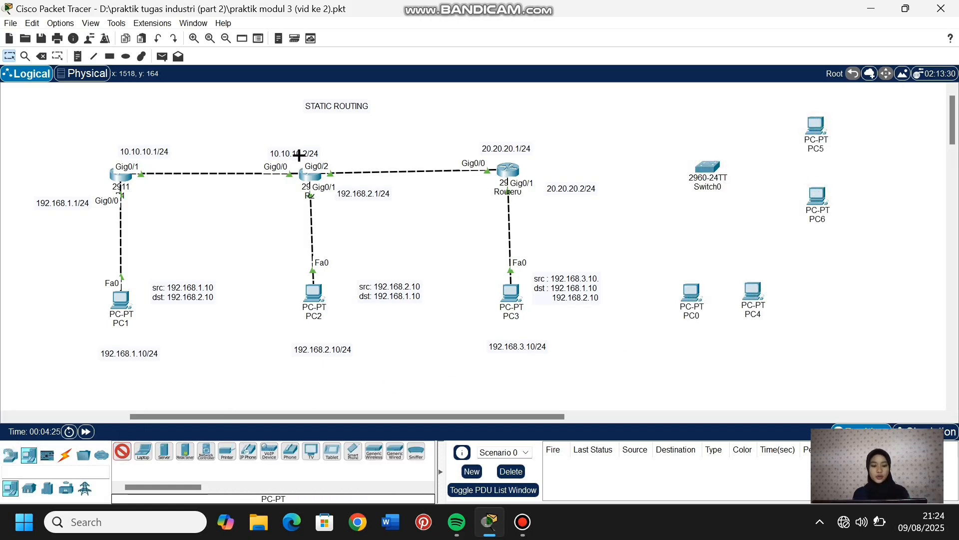
- Link Router0 to Switch0 using the automatically chosen connection type
{"action": "left_click", "coordinate": [65, 455]}
{"action": "left_click", "coordinate": [123, 451]}
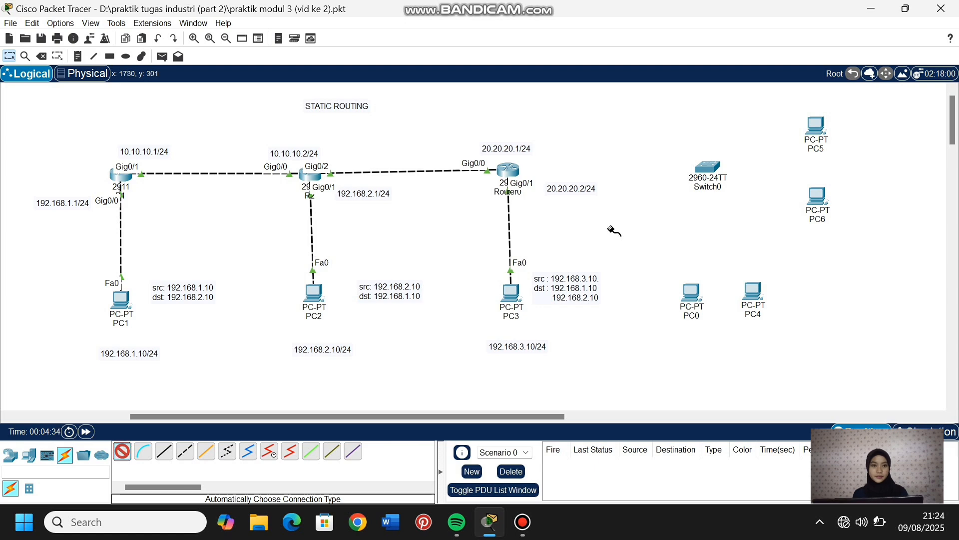
{"action": "left_click", "coordinate": [508, 170]}
{"action": "left_click", "coordinate": [707, 166]}
- Connect Switch0 to PC5, PC6, PC4 and PC0 with automatically chosen cables
{"action": "left_click", "coordinate": [707, 166]}
{"action": "left_click", "coordinate": [817, 126]}
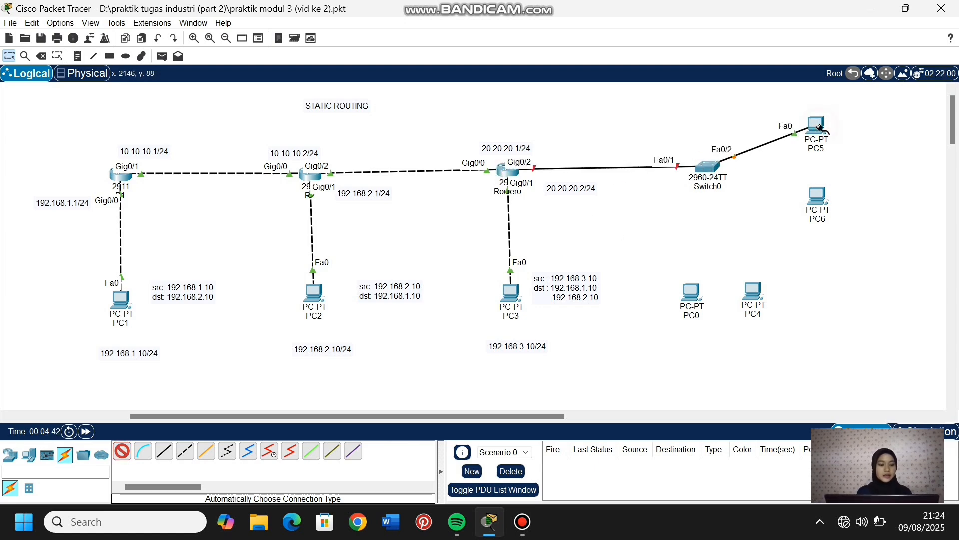
{"action": "left_click", "coordinate": [707, 167]}
{"action": "left_click", "coordinate": [817, 196]}
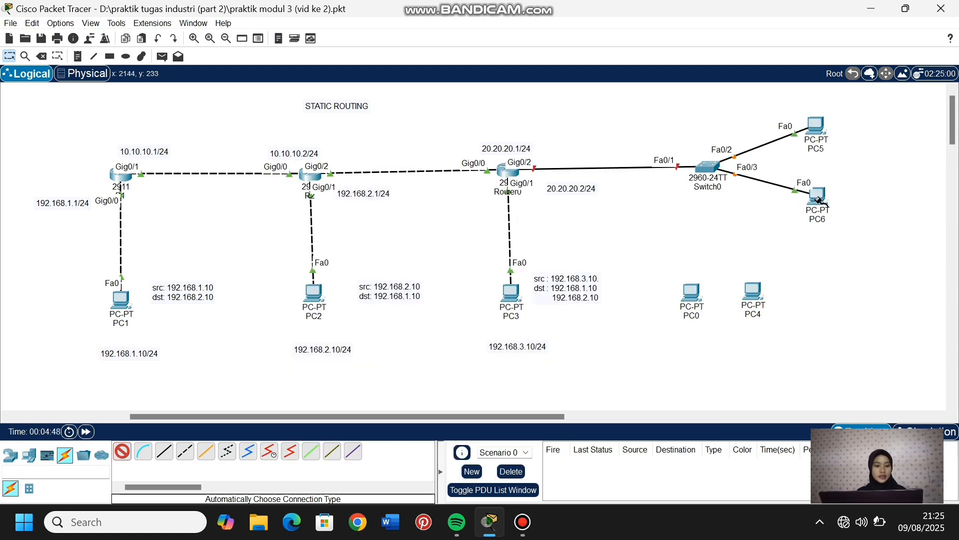
{"action": "left_click", "coordinate": [709, 166]}
{"action": "left_click", "coordinate": [753, 291]}
{"action": "left_click", "coordinate": [707, 167]}
{"action": "left_click", "coordinate": [691, 293]}
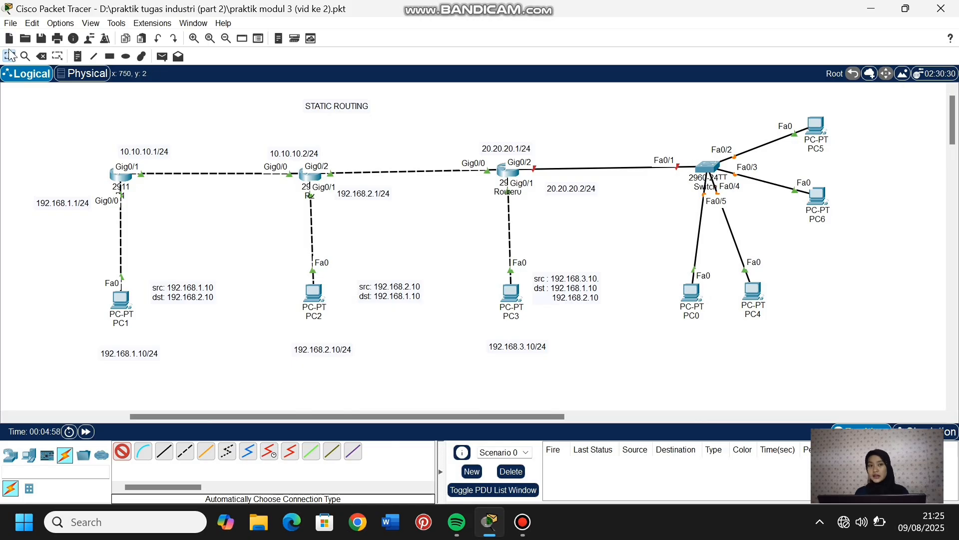
- Tidy the new network segment by shifting Switch0 slightly and moving PC5, PC6 and PC4 so each PC pair sits closer together
{"action": "left_click", "coordinate": [9, 50]}
{"action": "left_click_drag", "start_coordinate": [709, 162], "coordinate": [705, 158]}
{"action": "left_click_drag", "start_coordinate": [677, 254], "coordinate": [790, 314]}
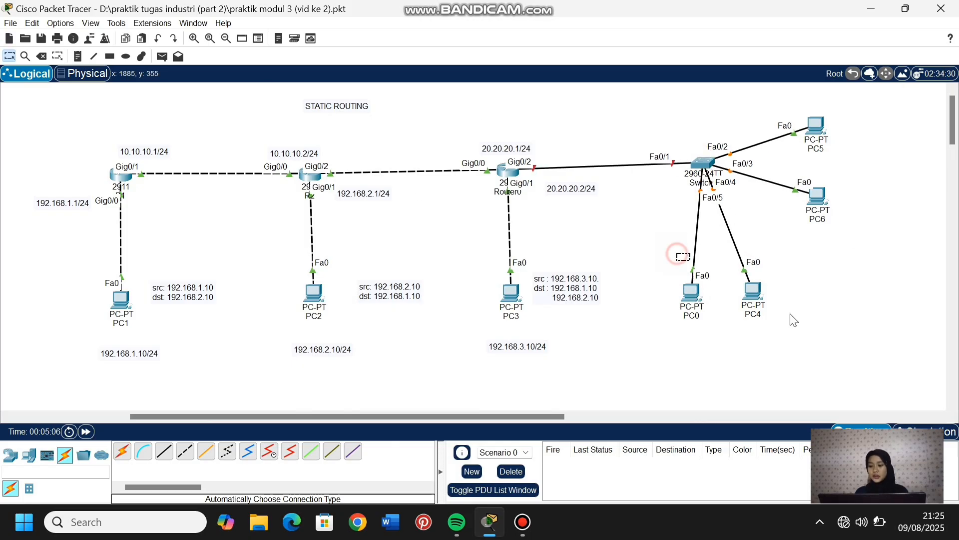
{"action": "left_click_drag", "start_coordinate": [788, 95], "coordinate": [843, 232]}
{"action": "mouse_move", "coordinate": [820, 199]}
{"action": "left_mouse_down"}
{"action": "mouse_move", "coordinate": [817, 178]}
{"action": "mouse_move", "coordinate": [825, 203]}
{"action": "mouse_move", "coordinate": [826, 184]}
{"action": "left_mouse_up"}
{"action": "left_click", "coordinate": [926, 218]}
{"action": "left_click_drag", "start_coordinate": [754, 295], "coordinate": [741, 292]}
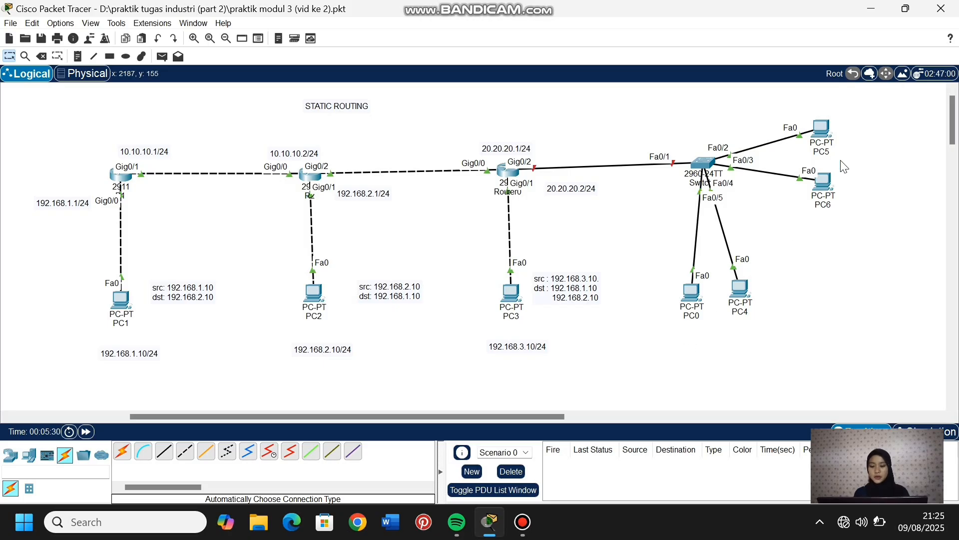
- Draw two unfilled outlined rectangles, one around PC5 and PC6 and one around PC0 and PC4
{"action": "left_click", "coordinate": [110, 56]}
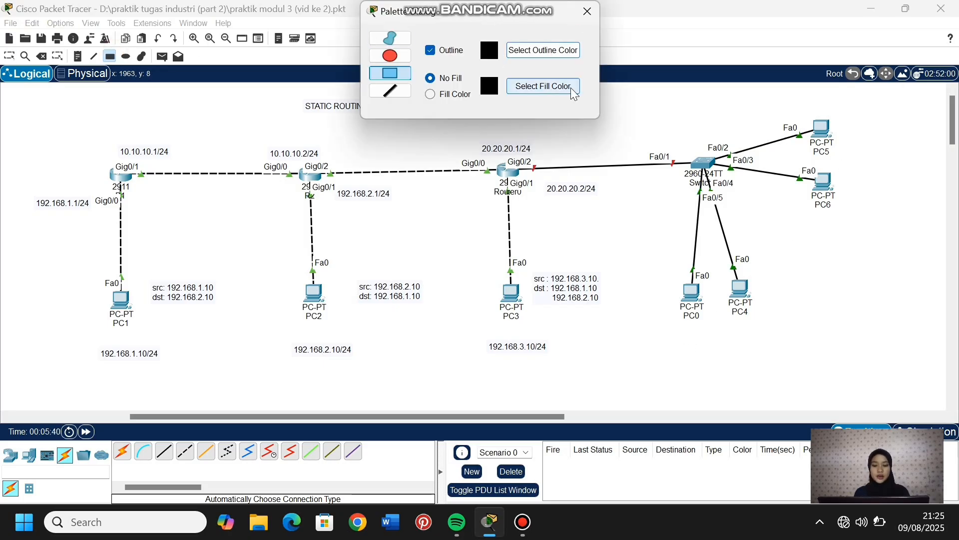
{"action": "left_click", "coordinate": [587, 11]}
{"action": "left_click_drag", "start_coordinate": [783, 100], "coordinate": [877, 223]}
{"action": "left_click_drag", "start_coordinate": [670, 253], "coordinate": [791, 331]}
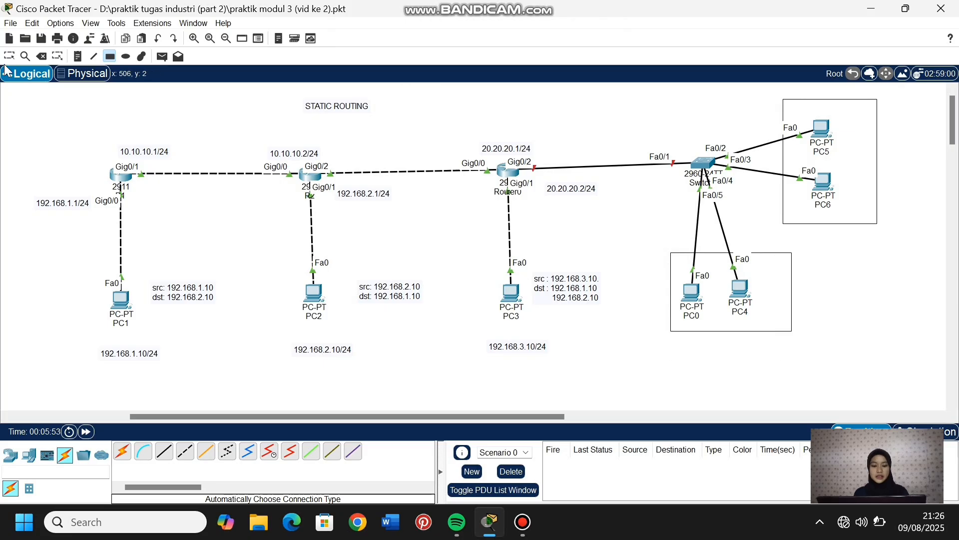
- Shift both rectangles slightly left so they frame their PC pairs more evenly
{"action": "left_click", "coordinate": [9, 56]}
{"action": "left_click_drag", "start_coordinate": [710, 330], "coordinate": [696, 331]}
{"action": "left_click_drag", "start_coordinate": [839, 224], "coordinate": [829, 224]}
{"action": "left_click", "coordinate": [884, 285]}
- Add the notes "VLAN 10" just beneath the PC5 and PC6 rectangle and "VLAN 20" just beneath the PC0 and PC4 rectangle
{"action": "left_click", "coordinate": [77, 56]}
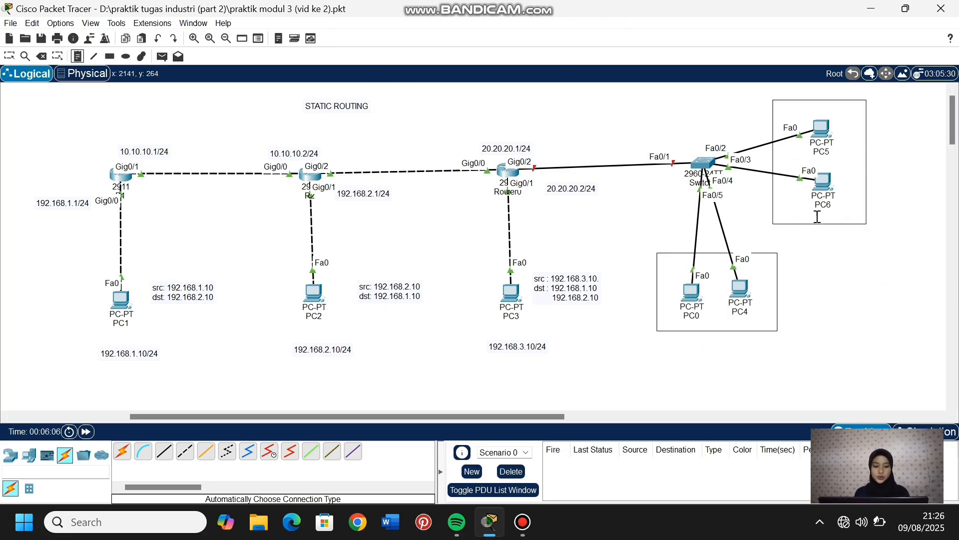
{"action": "left_click", "coordinate": [815, 220]}
{"action": "type", "text": "VLAN 10"}
{"action": "left_click", "coordinate": [698, 327]}
{"action": "type", "text": "VLAN"}
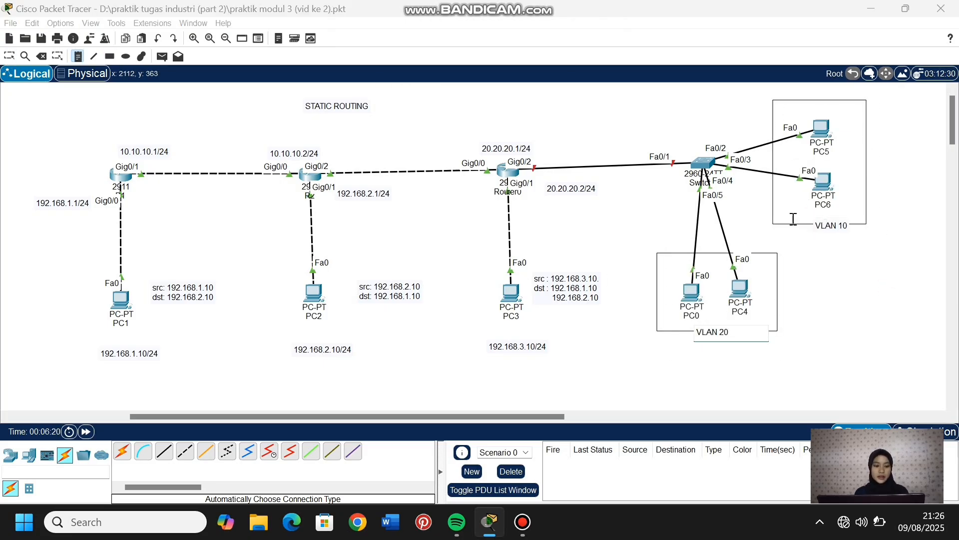
{"action": "key", "text": "Escape"}
{"action": "mouse_move", "coordinate": [719, 339]}
{"action": "left_mouse_down"}
{"action": "mouse_move", "coordinate": [723, 325]}
{"action": "mouse_move", "coordinate": [724, 346]}
{"action": "left_mouse_up"}
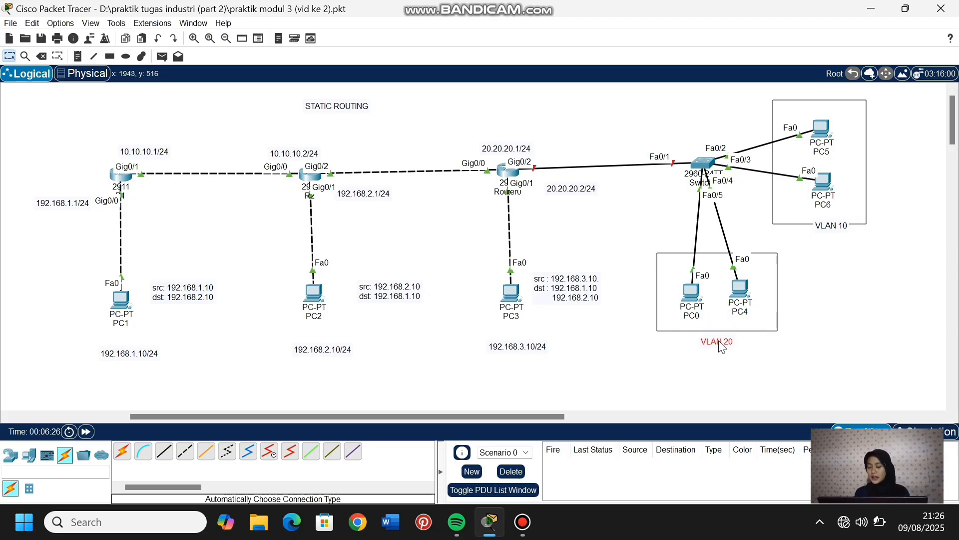
{"action": "left_click_drag", "start_coordinate": [836, 227], "coordinate": [837, 240]}
- Extend the VLAN notes with their gateway addresses, 172.168.1.1/24 for VLAN 10 and 172.168.2.1/24 for VLAN 20
{"action": "double_click", "coordinate": [839, 235]}
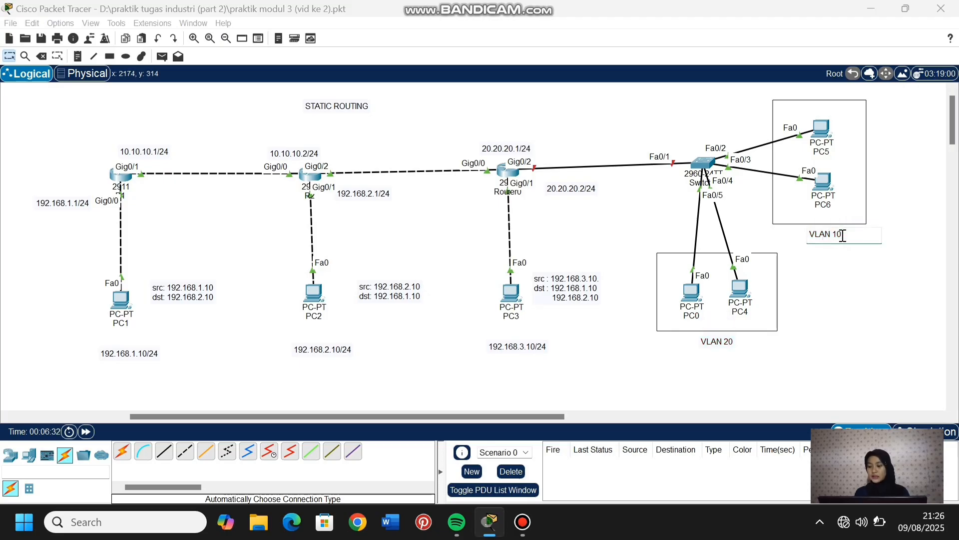
{"action": "type", "text": "-->"}
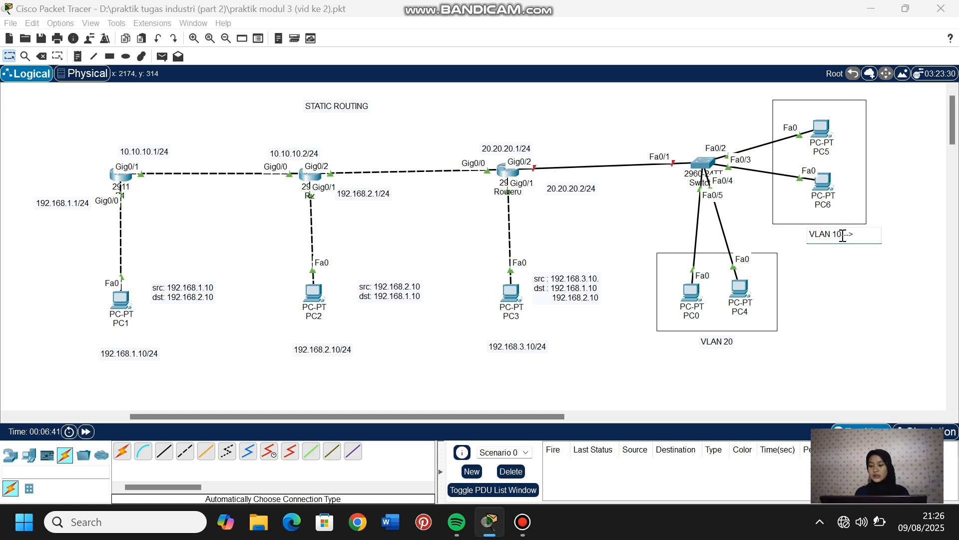
{"action": "type", "text": " 172.168.1.1/24"}
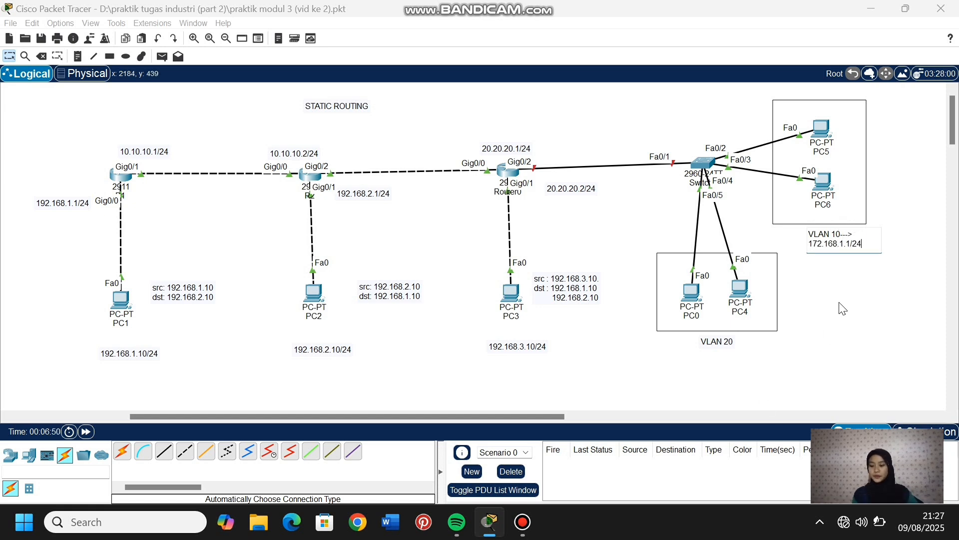
{"action": "double_click", "coordinate": [729, 342]}
{"action": "type", "text": "-->"}
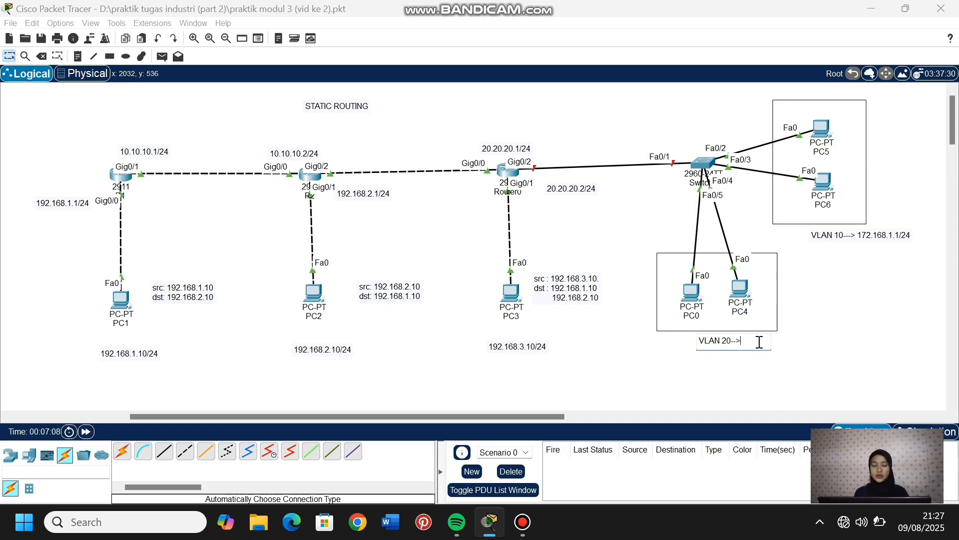
{"action": "type", "text": "172.168.2.1/24"}
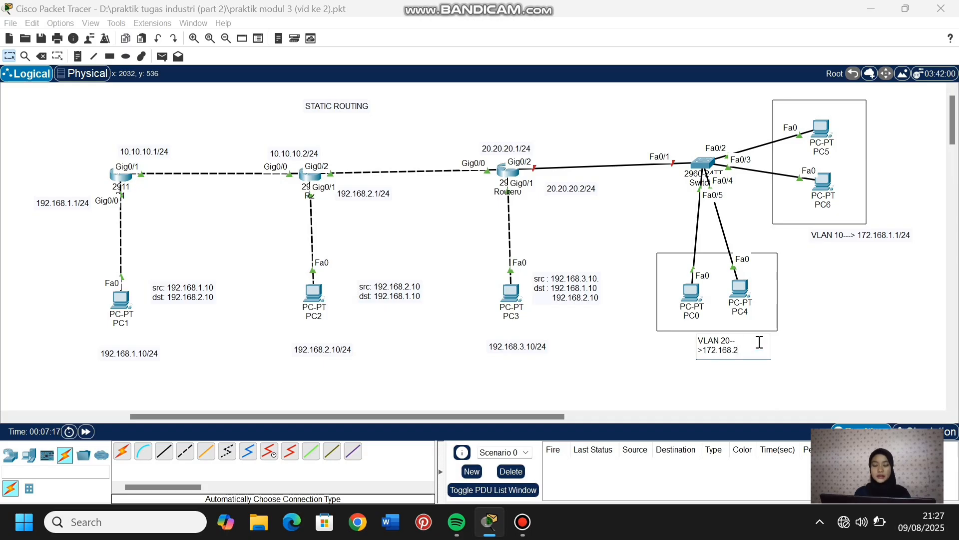
{"action": "left_click", "coordinate": [9, 56]}
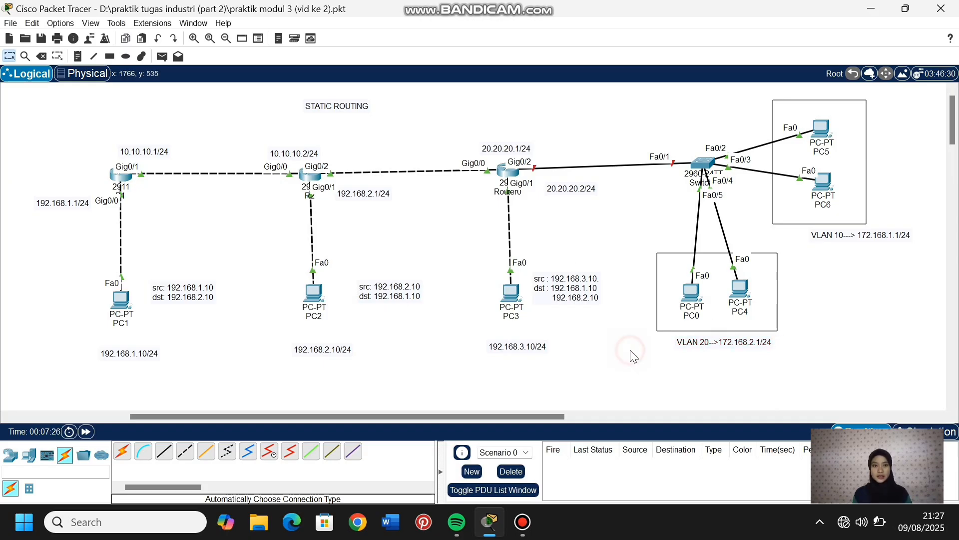
- Open Switch0's command line and enter global configuration mode
{"action": "left_click", "coordinate": [705, 165]}
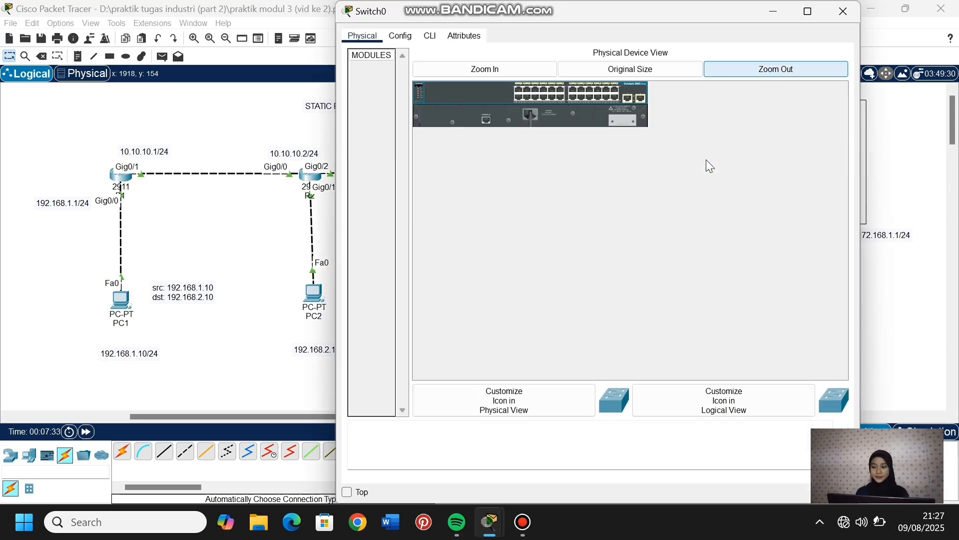
{"action": "left_click", "coordinate": [428, 40]}
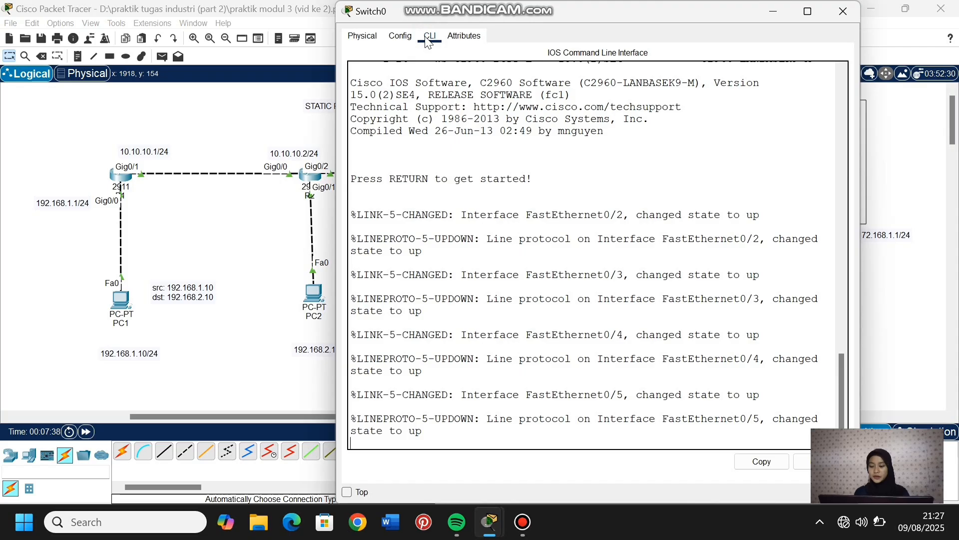
{"action": "key", "text": "Return"}
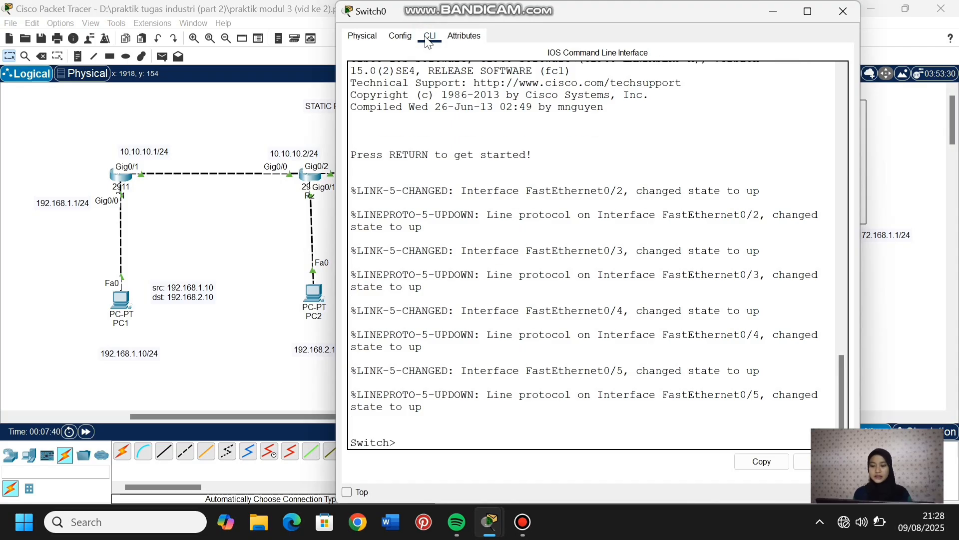
{"action": "type", "text": "en"}
{"action": "key", "text": "Return"}
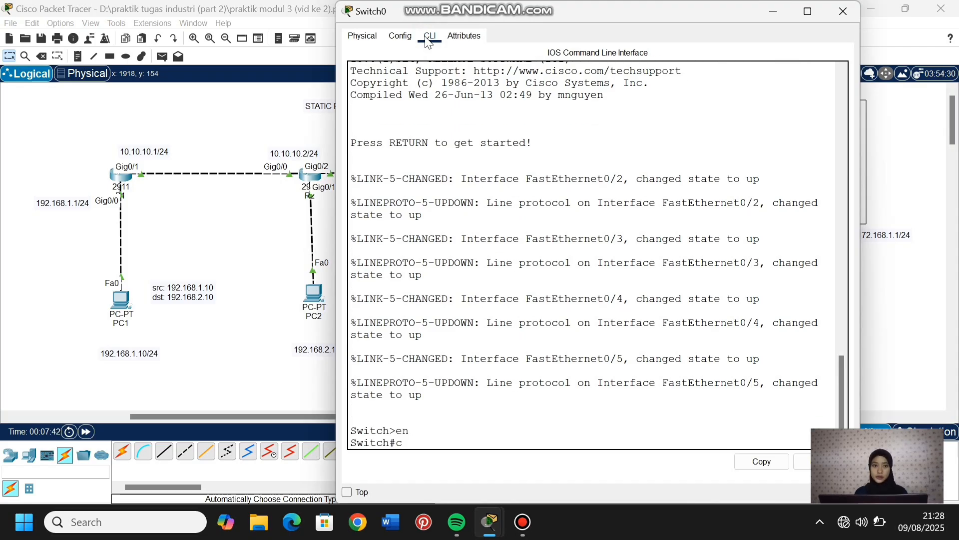
{"action": "type", "text": "conf t"}
{"action": "key", "text": "Return"}
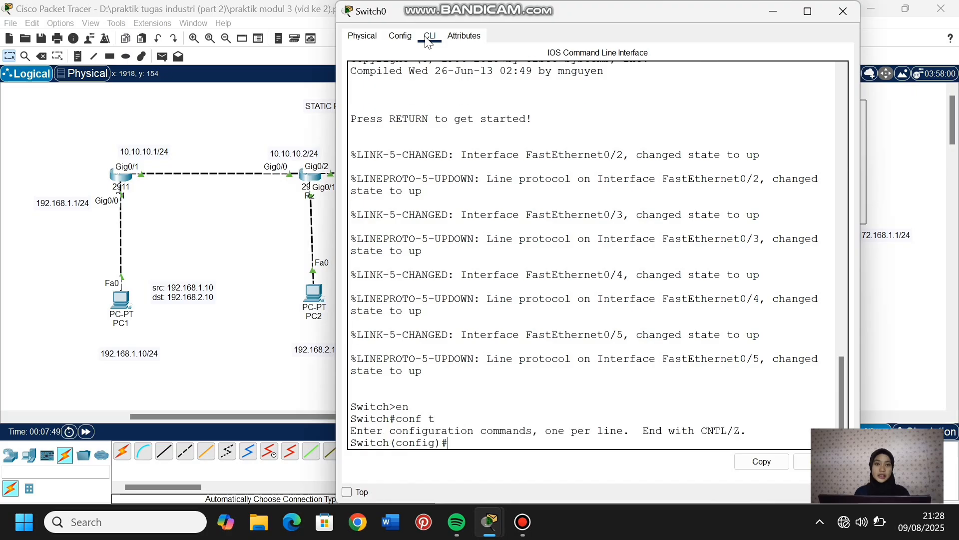
- Create VLAN 10 and VLAN 20 on Switch0, returning to global configuration mode after each
{"action": "type", "text": "vlan 10"}
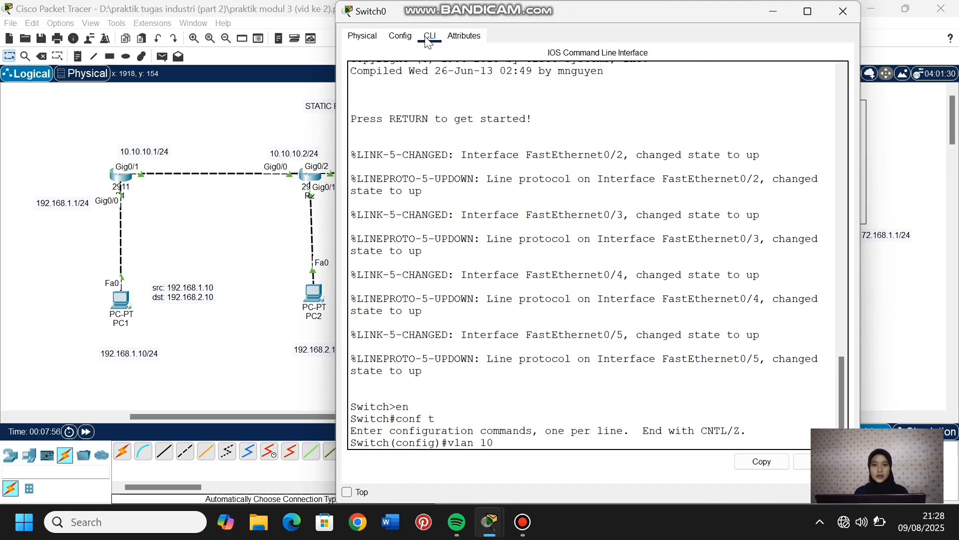
{"action": "key", "text": "Return"}
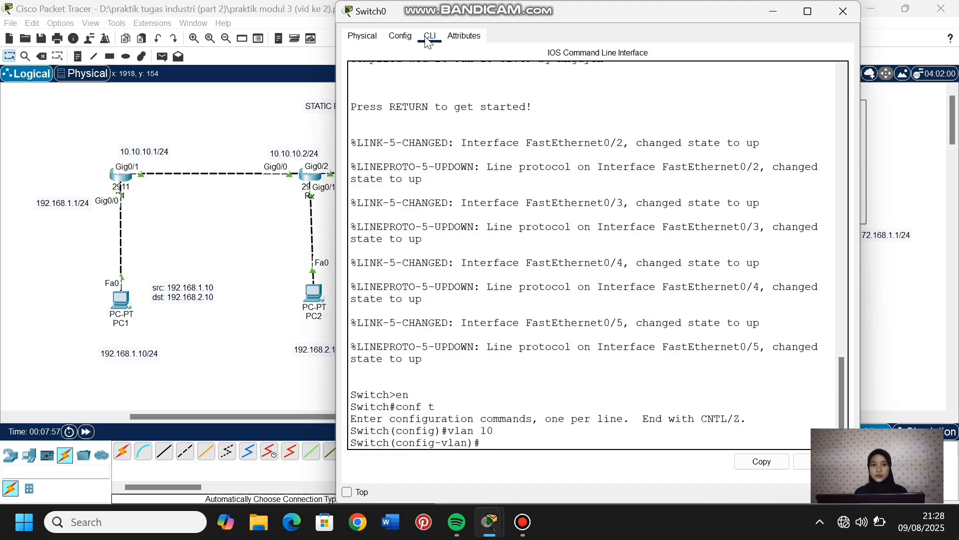
{"action": "type", "text": "ex"}
{"action": "key", "text": "Return"}
{"action": "type", "text": "vlan 20"}
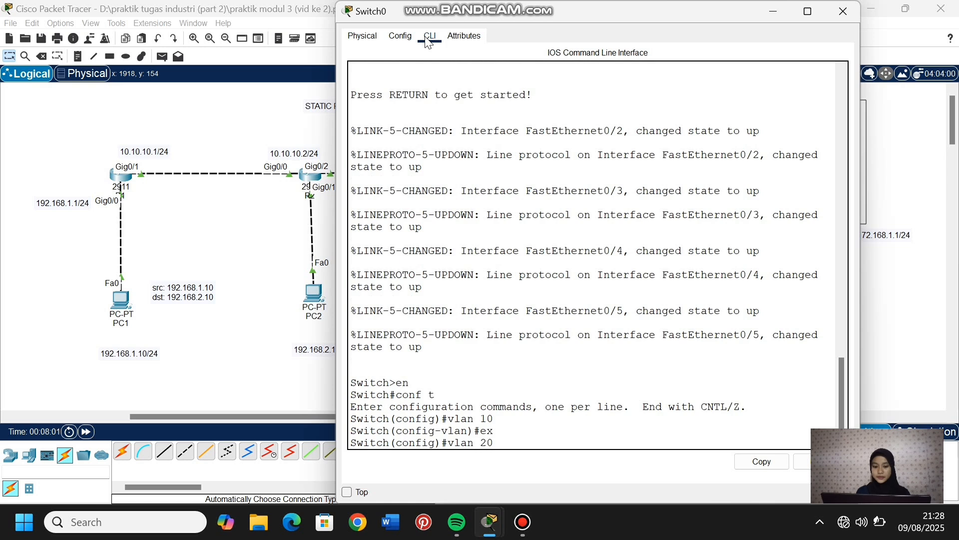
{"action": "key", "text": "Return"}
{"action": "type", "text": "ex"}
{"action": "key", "text": "Return"}
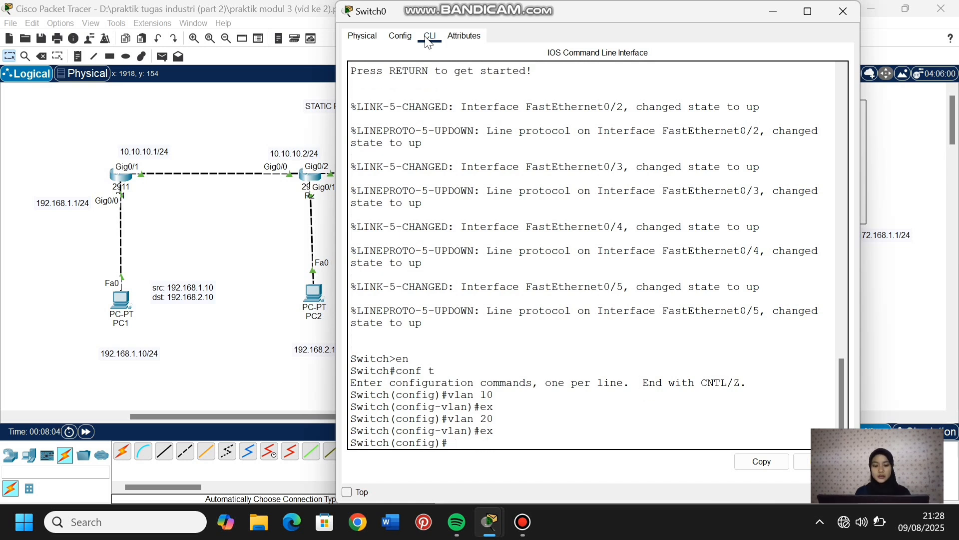
- Display the brief VLAN list with "do show vlan brief" and check the entries for VLANs 10 and 20
{"action": "type", "text": "do show vl"}
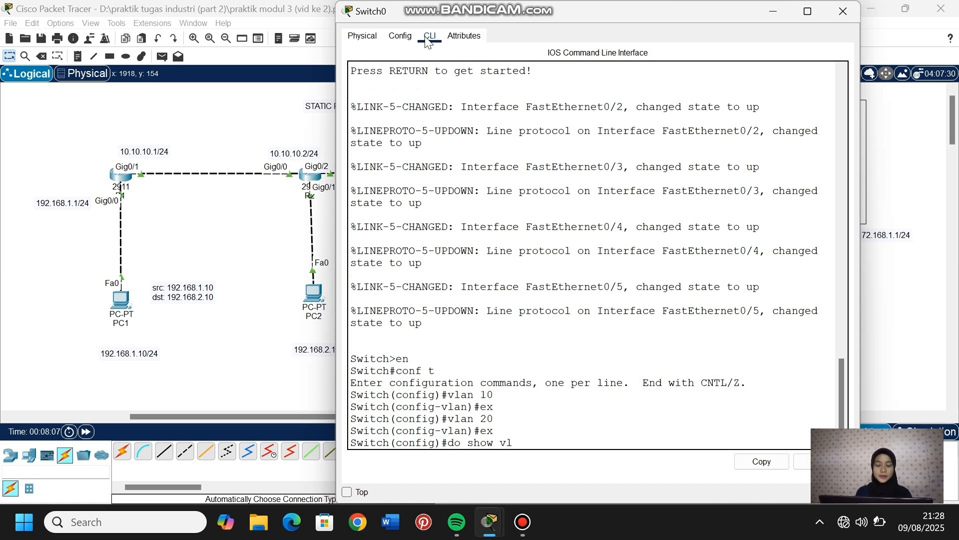
{"action": "type", "text": "an brief"}
{"action": "key", "text": "Return"}
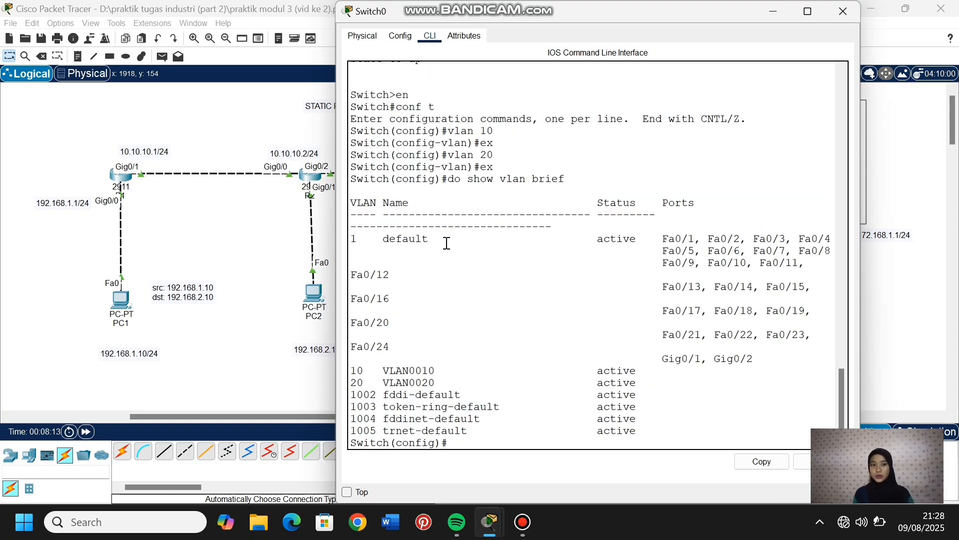
{"action": "left_click", "coordinate": [346, 369]}
{"action": "left_click_drag", "start_coordinate": [351, 368], "coordinate": [493, 382]}
{"action": "left_click", "coordinate": [475, 443]}
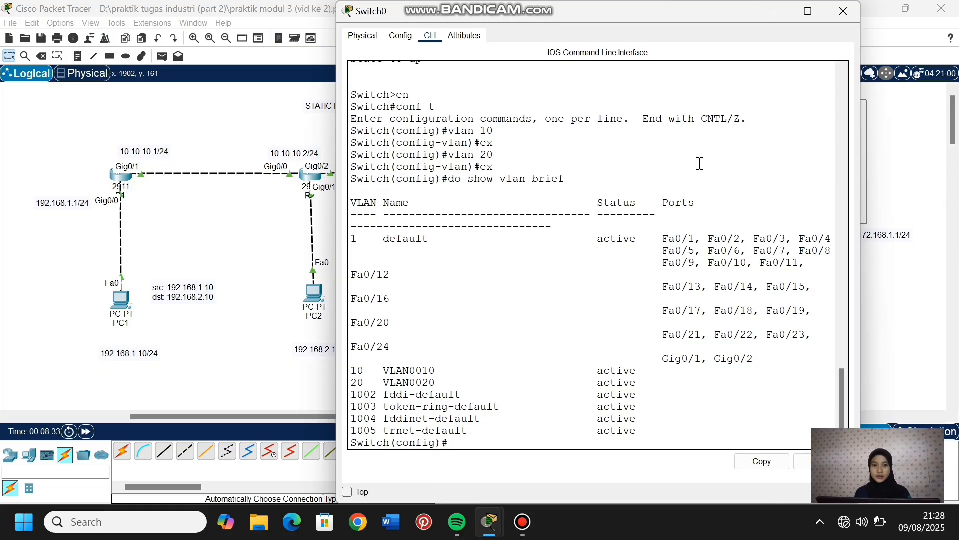
- Set Switch0's port range fa0/2-3 to access mode
{"action": "type", "text": "int range"}
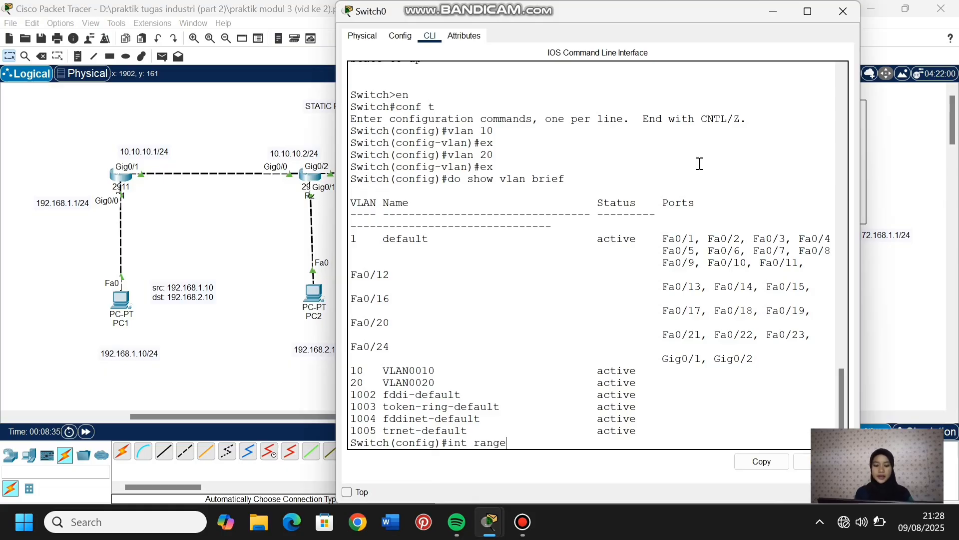
{"action": "type", "text": " fa0/"}
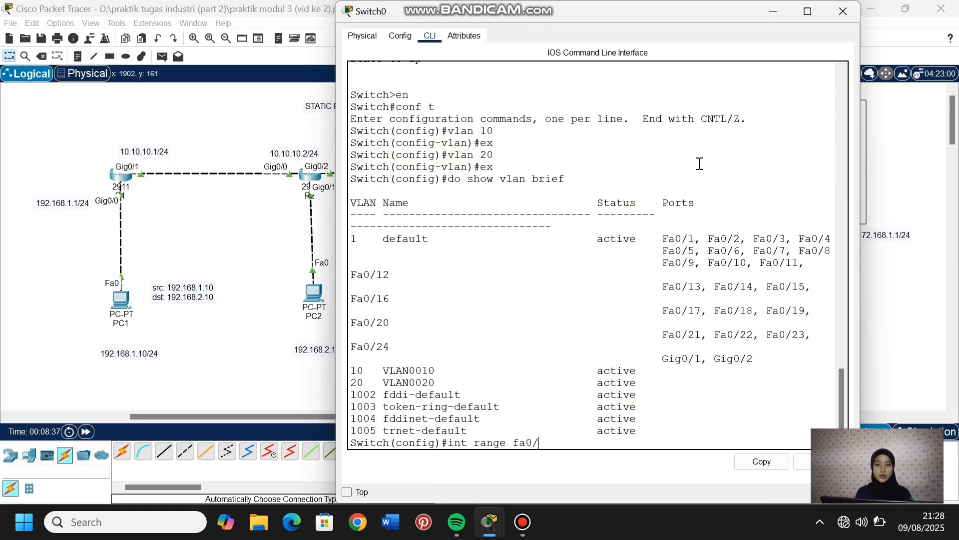
{"action": "type", "text": "2-3"}
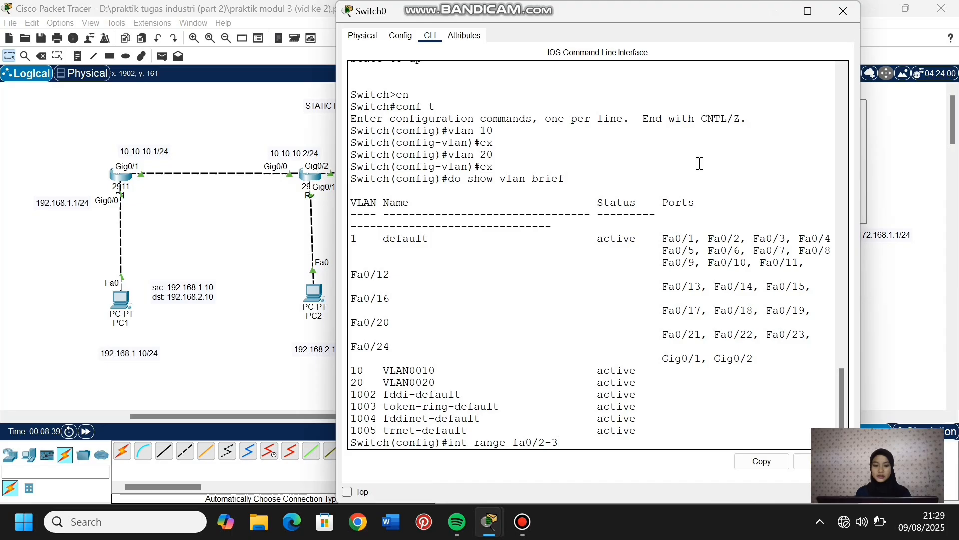
{"action": "key", "text": "Return"}
{"action": "type", "text": "sw"}
{"action": "key", "text": "Tab"}
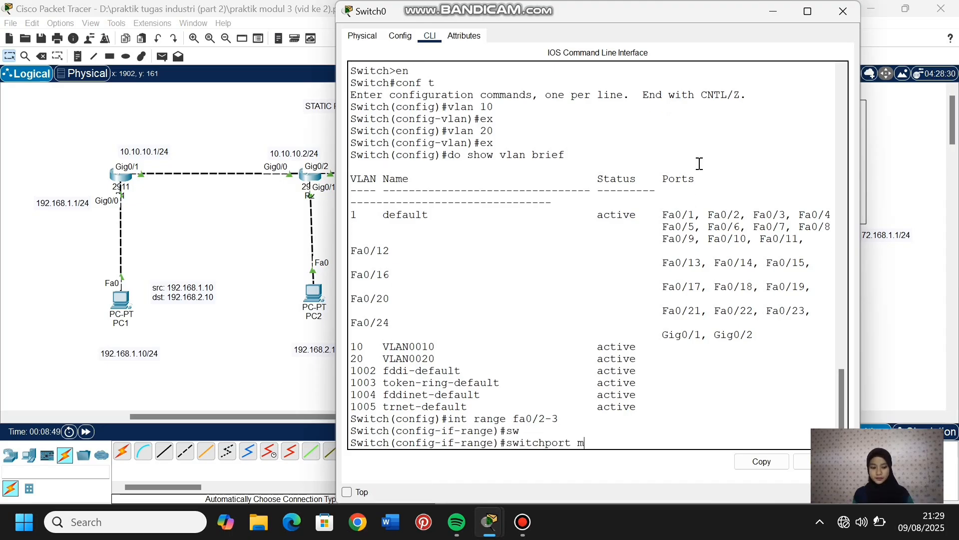
{"action": "key", "text": "Tab"}
{"action": "type", "text": "acc"}
{"action": "key", "text": "Tab"}
{"action": "key", "text": "Return"}
- Assign the selected port range fa0/2-3 to access VLAN 10
{"action": "type", "text": "sw"}
{"action": "key", "text": "Tab"}
{"action": "type", "text": "a"}
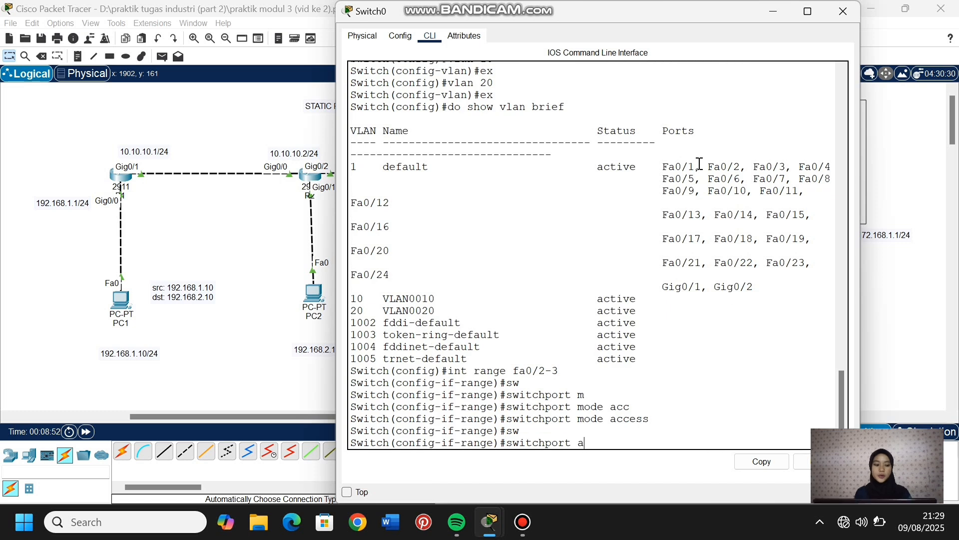
{"action": "type", "text": "cc"}
{"action": "key", "text": "Tab"}
{"action": "type", "text": "vlan 10"}
{"action": "key", "text": "Return"}
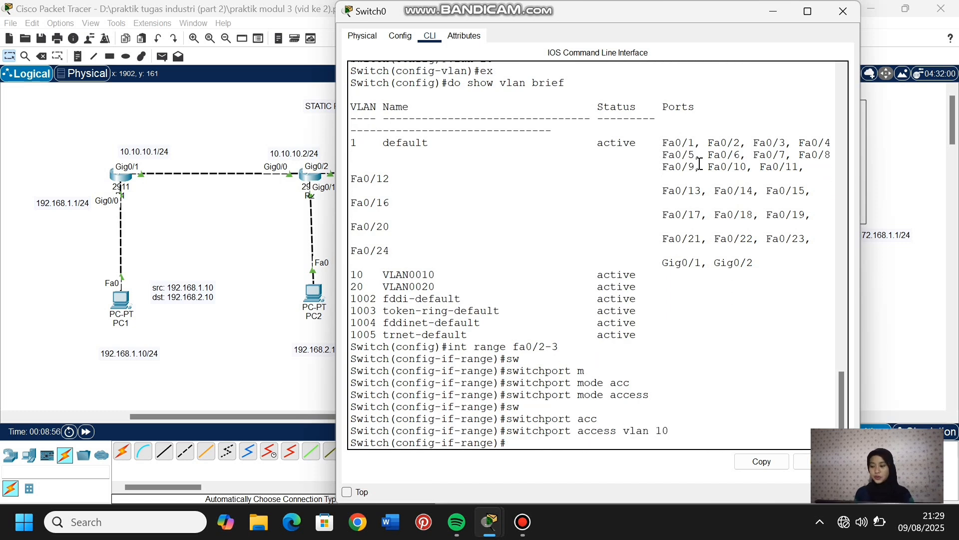
- Return Switch0 to global configuration mode and enter interface range configuration for ports fa0/4-5
{"action": "type", "text": "ex"}
{"action": "key", "text": "Return"}
{"action": "left_click", "coordinate": [290, 351]}
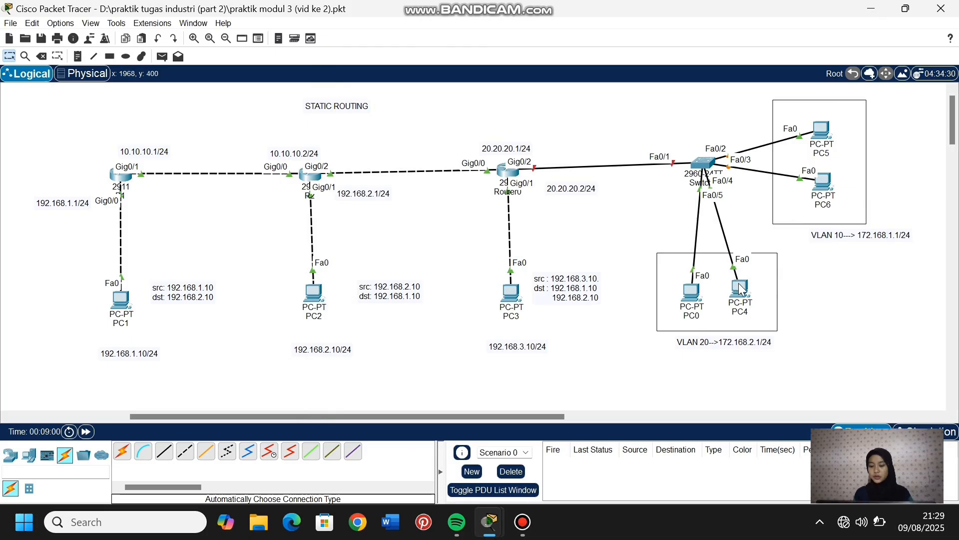
{"action": "left_click", "coordinate": [702, 167]}
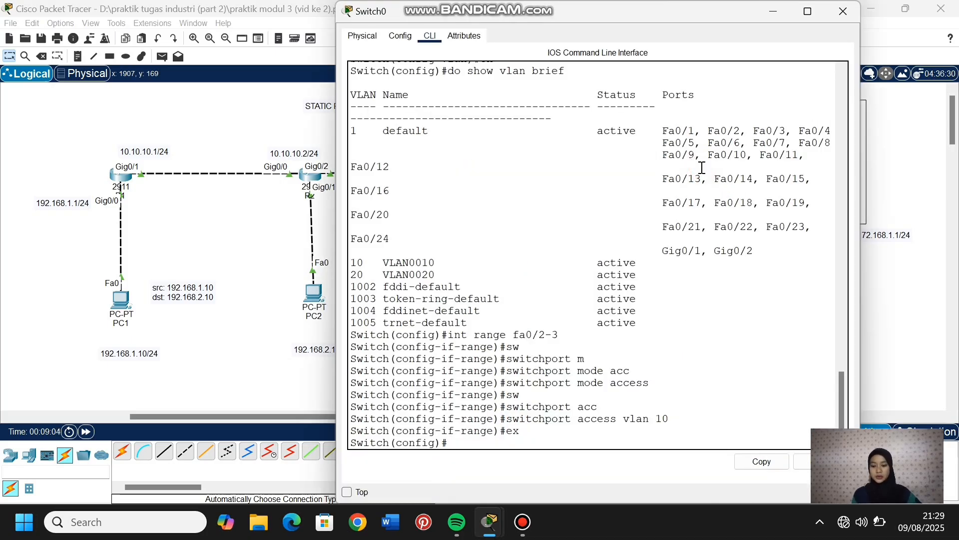
{"action": "type", "text": "int"}
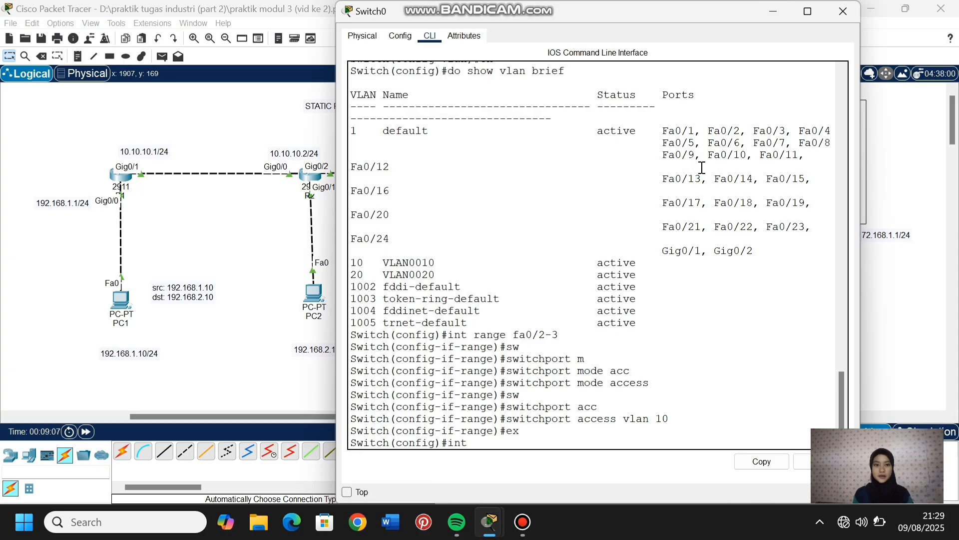
{"action": "type", "text": " range fa0/4-5"}
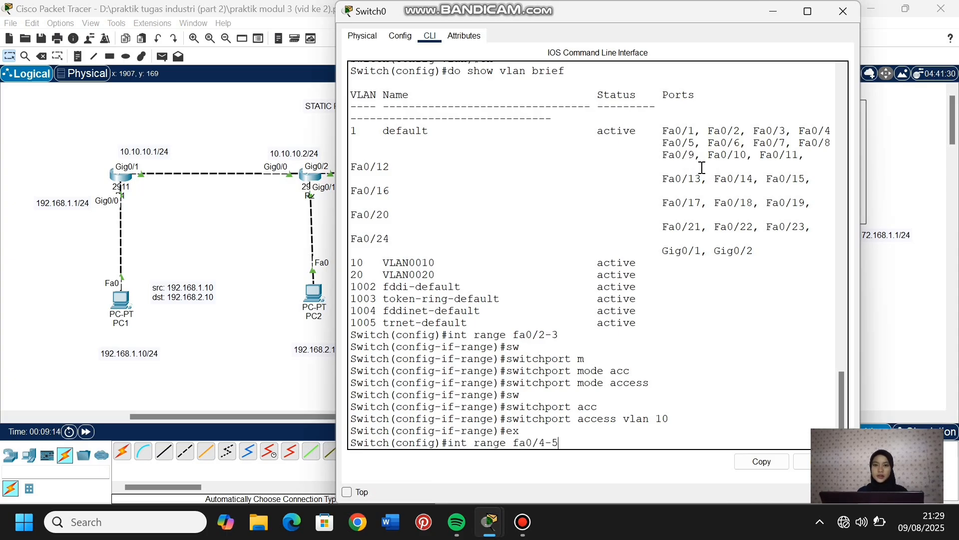
{"action": "key", "text": "Return"}
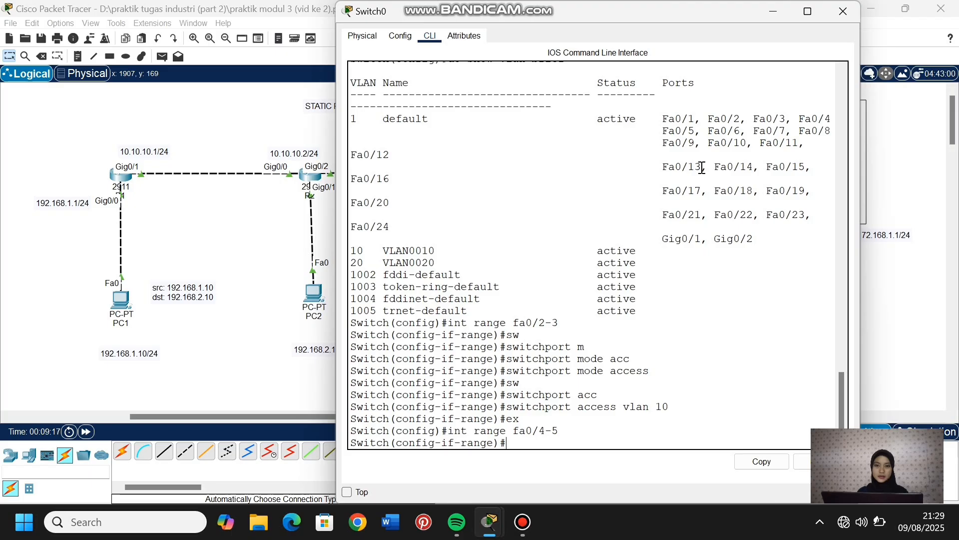
- Set the selected port range fa0/4-5 to access mode
{"action": "type", "text": "sw"}
{"action": "key", "text": "Tab"}
{"action": "type", "text": "m"}
{"action": "key", "text": "Tab"}
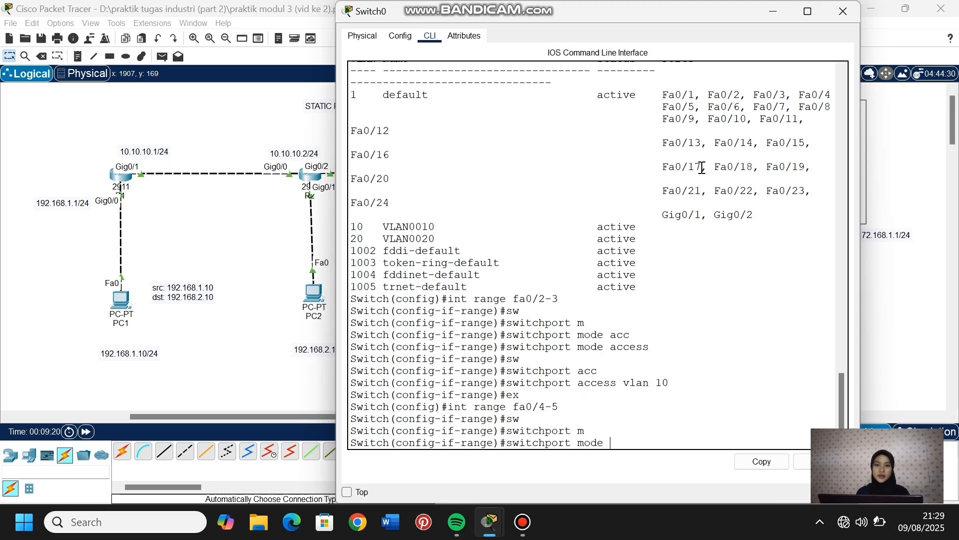
{"action": "type", "text": "acc"}
{"action": "key", "text": "Tab"}
{"action": "key", "text": "Return"}
- Assign the selected port range fa0/4-5 to access VLAN 20 and return to global configuration mode
{"action": "type", "text": "sw"}
{"action": "key", "text": "Tab"}
{"action": "type", "text": "acc"}
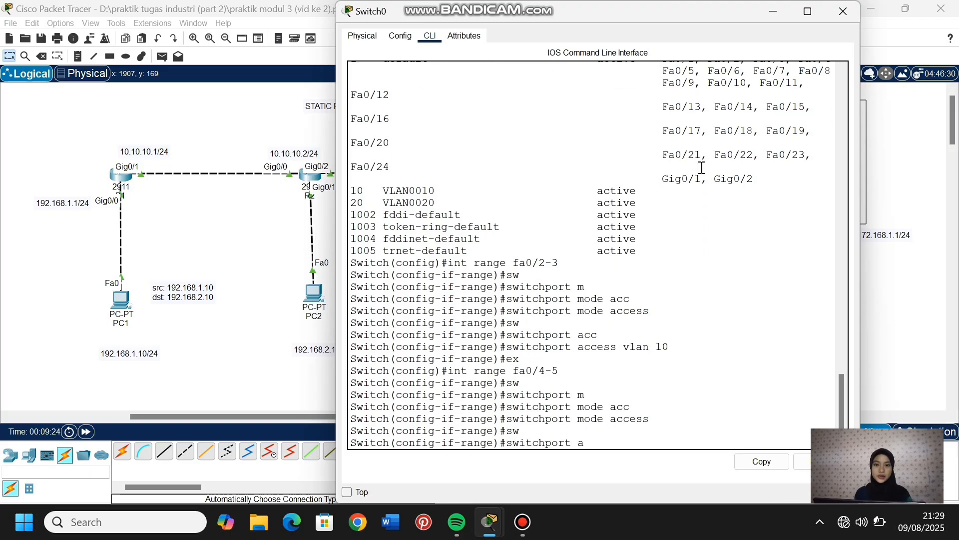
{"action": "key", "text": "Tab"}
{"action": "type", "text": "v"}
{"action": "key", "text": "Tab"}
{"action": "type", "text": "20"}
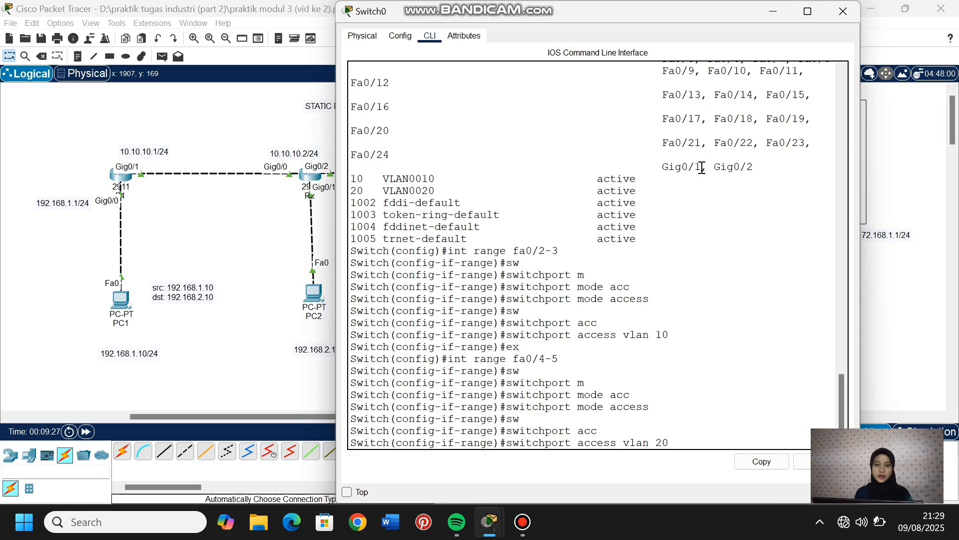
{"action": "key", "text": "Return"}
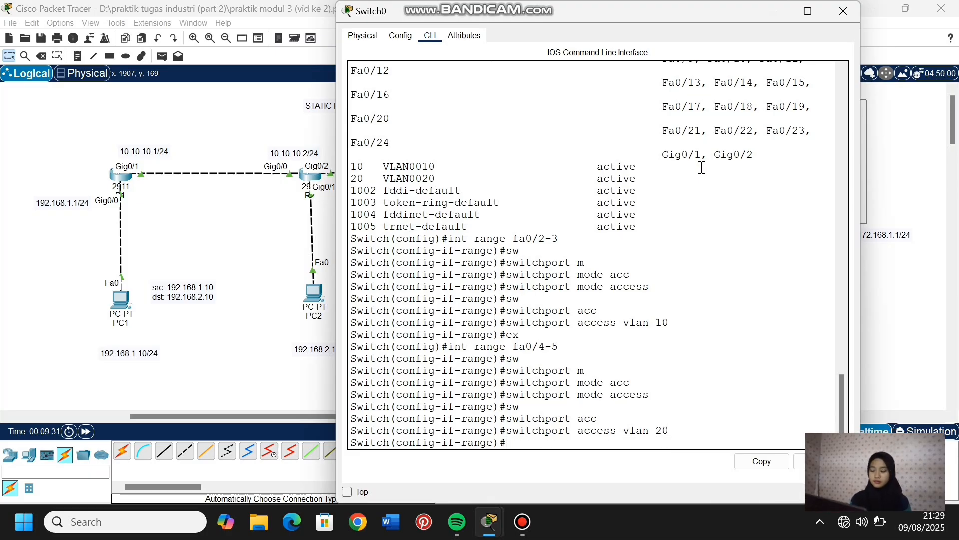
{"action": "type", "text": "ex"}
{"action": "key", "text": "Return"}
- Display the brief VLAN list with "do show vlan brief" and check the ports assigned to VLANs 10 and 20
{"action": "type", "text": "do"}
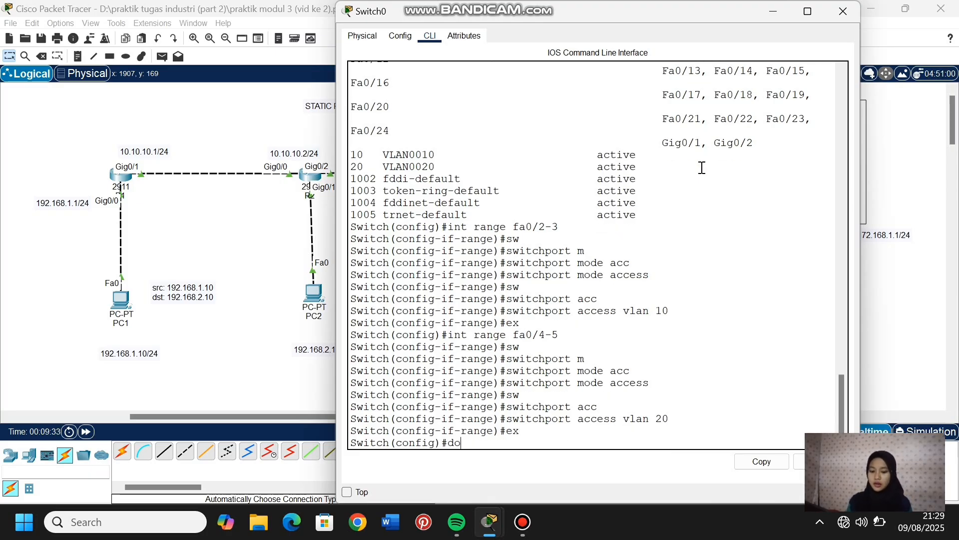
{"action": "type", "text": " show vl"}
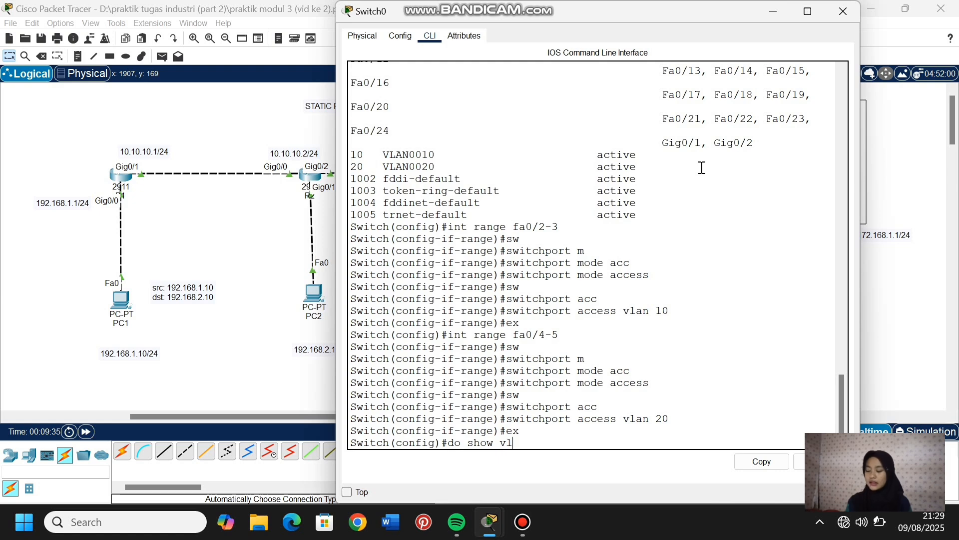
{"action": "type", "text": "an brief"}
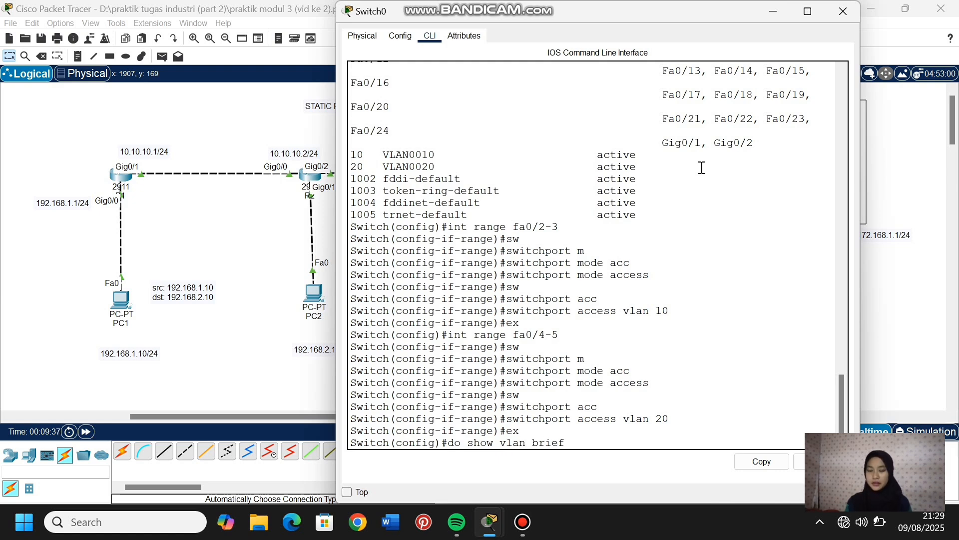
{"action": "key", "text": "Return"}
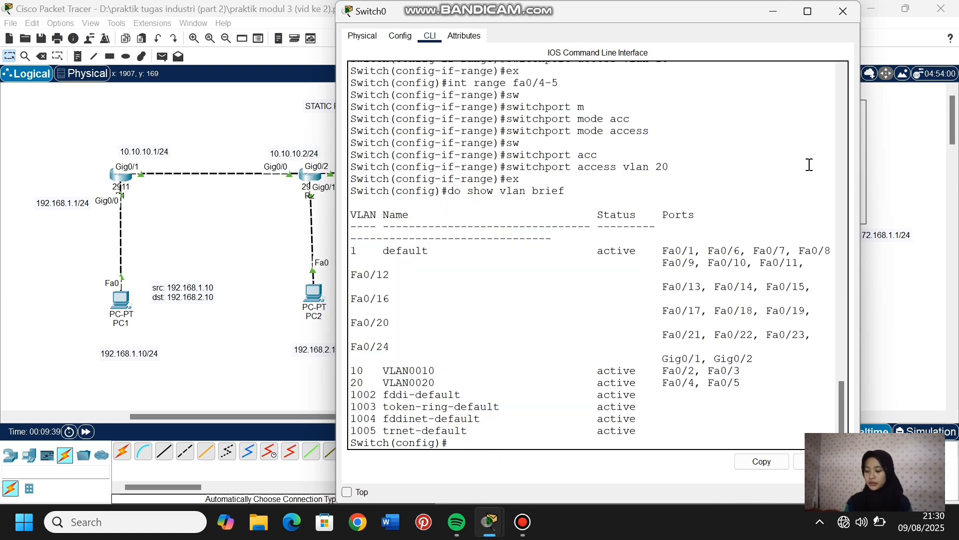
{"action": "left_click_drag", "start_coordinate": [663, 369], "coordinate": [753, 379]}
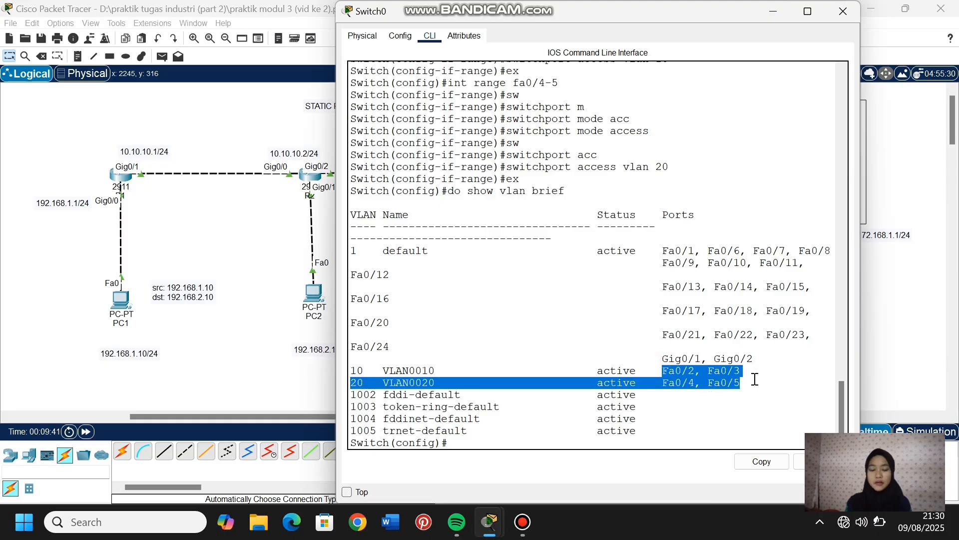
{"action": "left_click", "coordinate": [481, 443]}
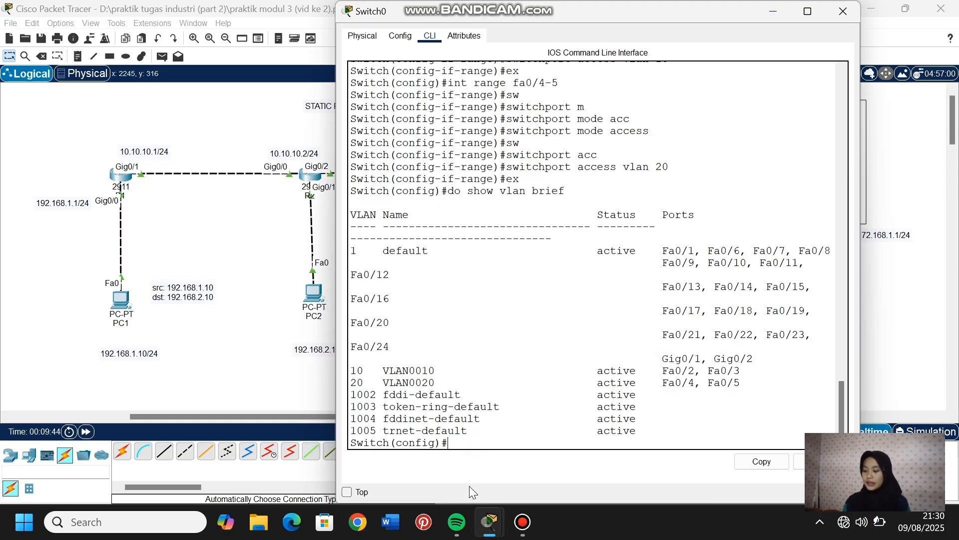
{"action": "left_click", "coordinate": [522, 531]}
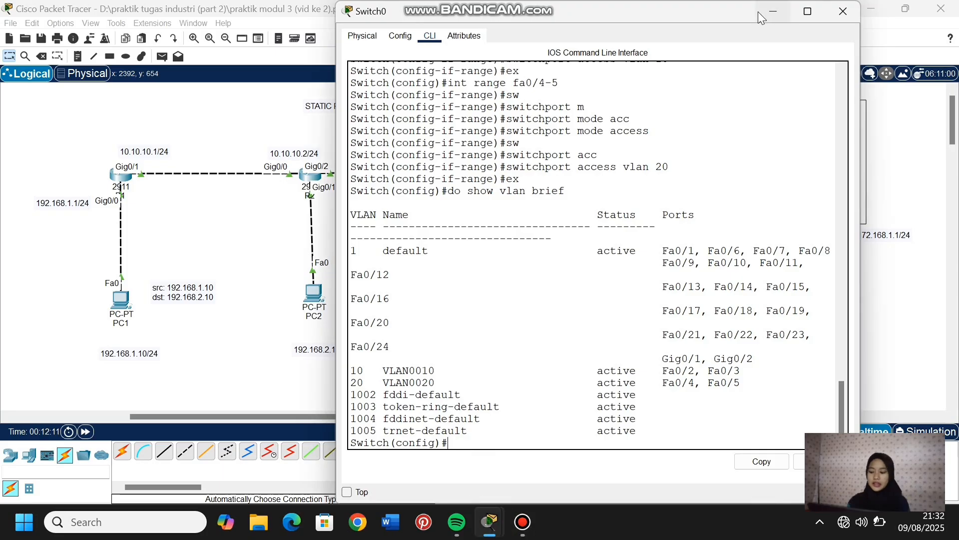
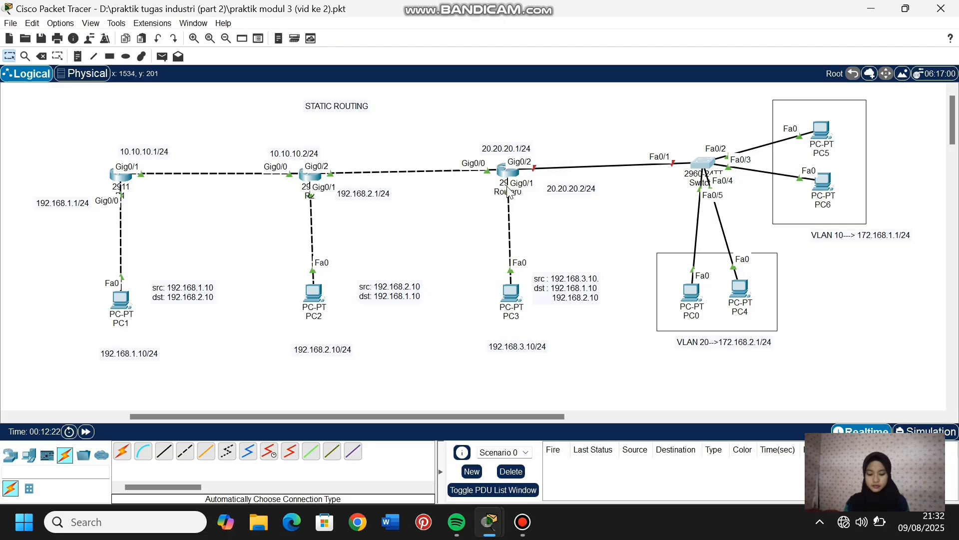
- Open Router0's command line and enter global configuration mode with "en" and "conf t"
{"action": "left_click", "coordinate": [509, 171]}
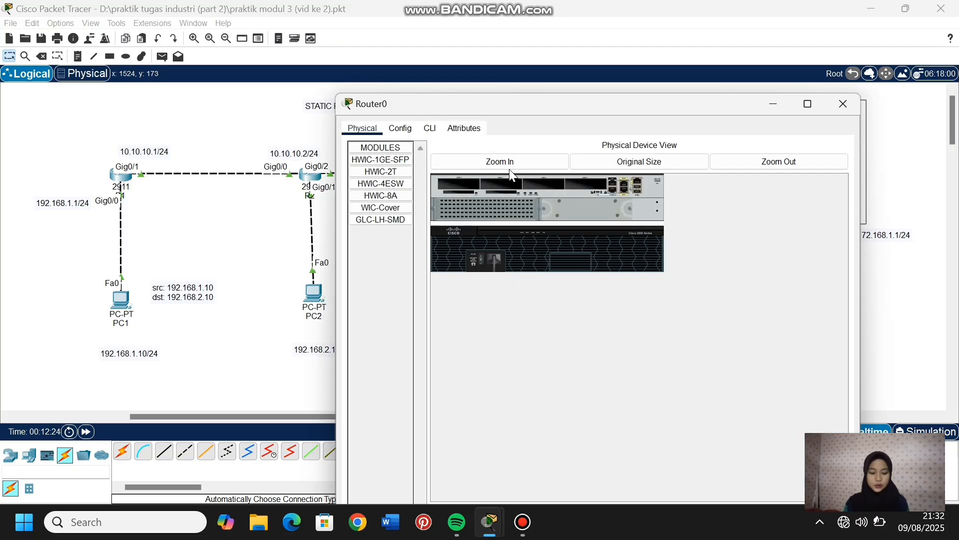
{"action": "left_click", "coordinate": [433, 37]}
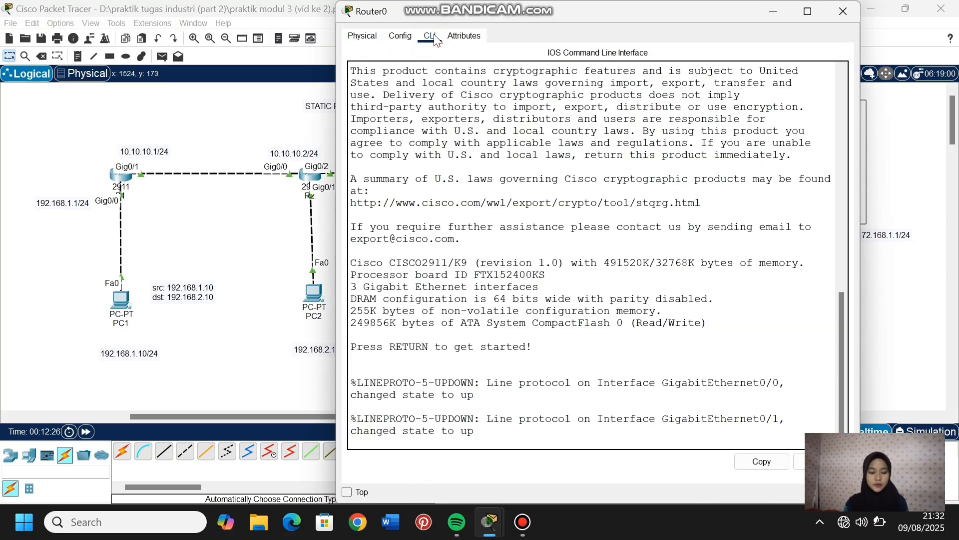
{"action": "type", "text": "en"}
{"action": "key", "text": "Return"}
{"action": "type", "text": "conf t"}
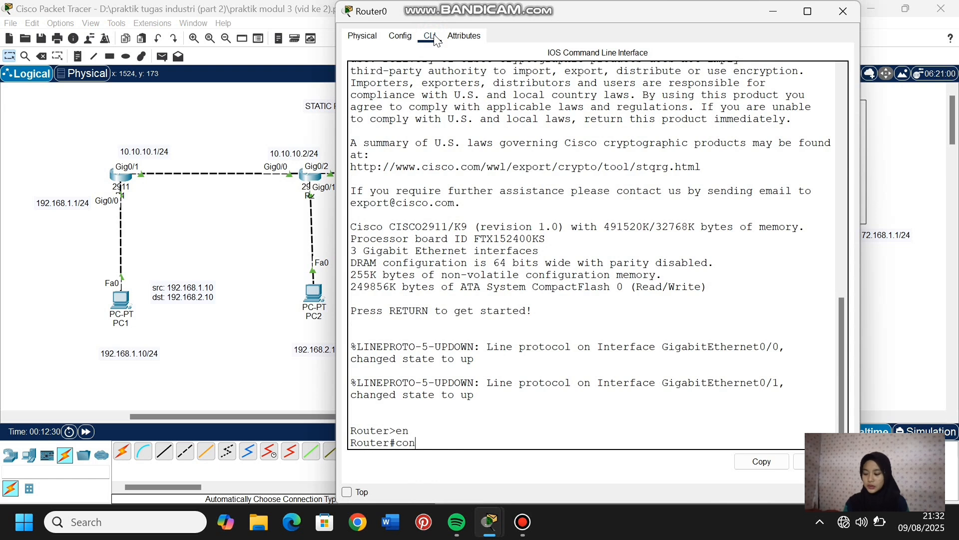
{"action": "key", "text": "Return"}
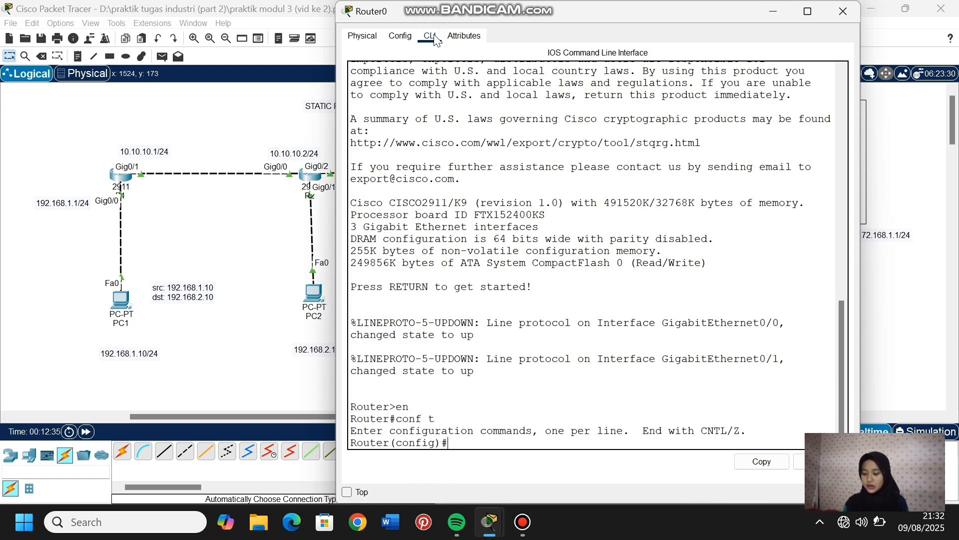
- Enter configuration of Router0's gig0/2 interface and enable it with "no sh"
{"action": "type", "text": "int gig"}
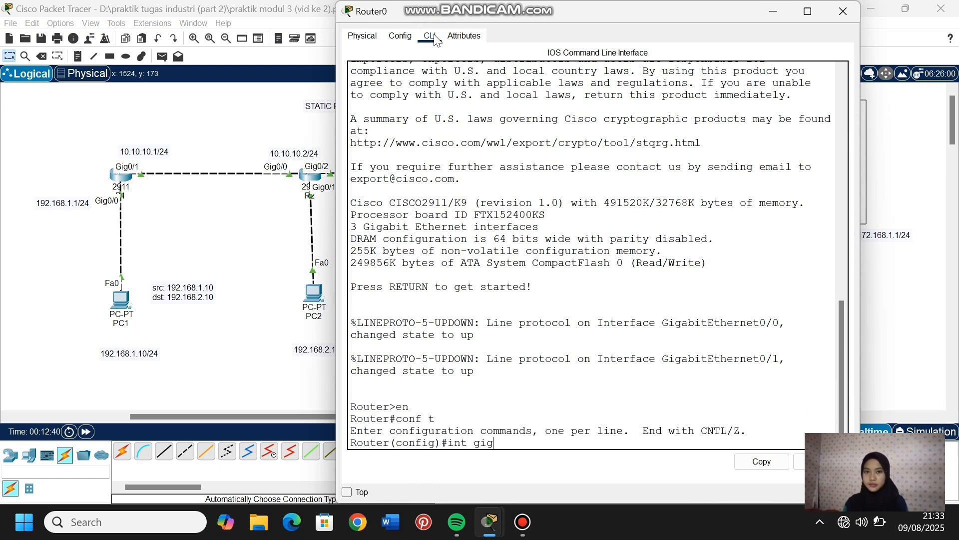
{"action": "type", "text": "0/2"}
{"action": "key", "text": "Return"}
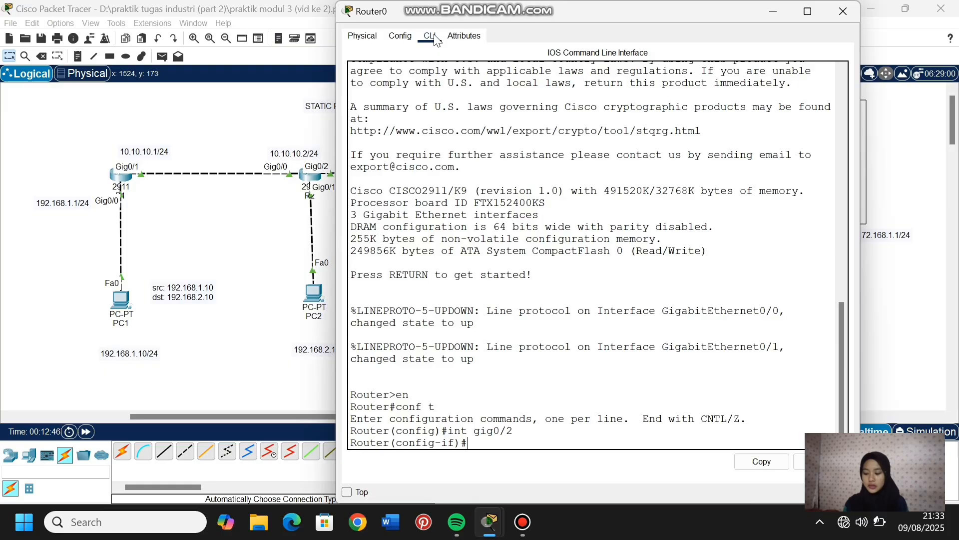
{"action": "type", "text": "no sh"}
{"action": "key", "text": "Return"}
{"action": "key", "text": "Return"}
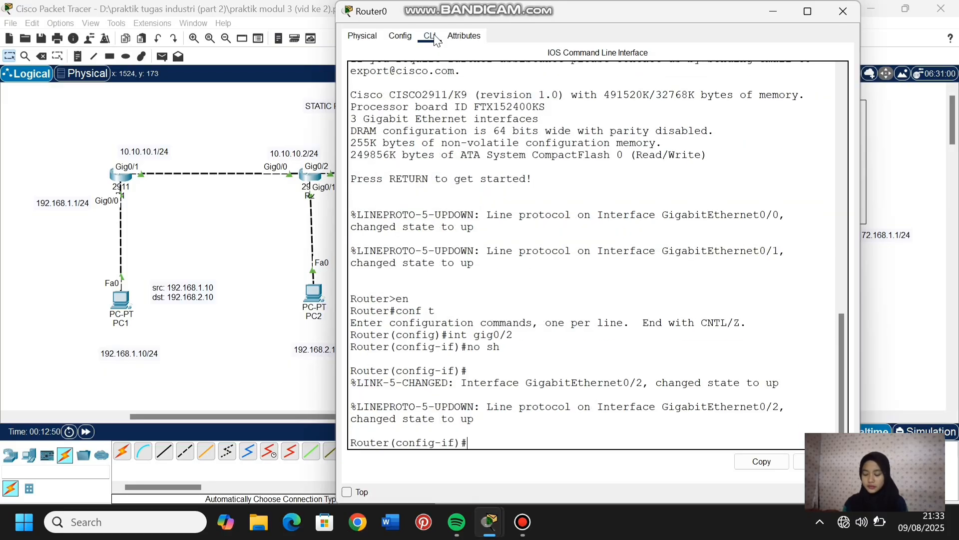
- Fast-forward the simulation time, then reopen Router0's command line and move its window clear of the switch and VLAN areas
{"action": "left_click", "coordinate": [219, 274]}
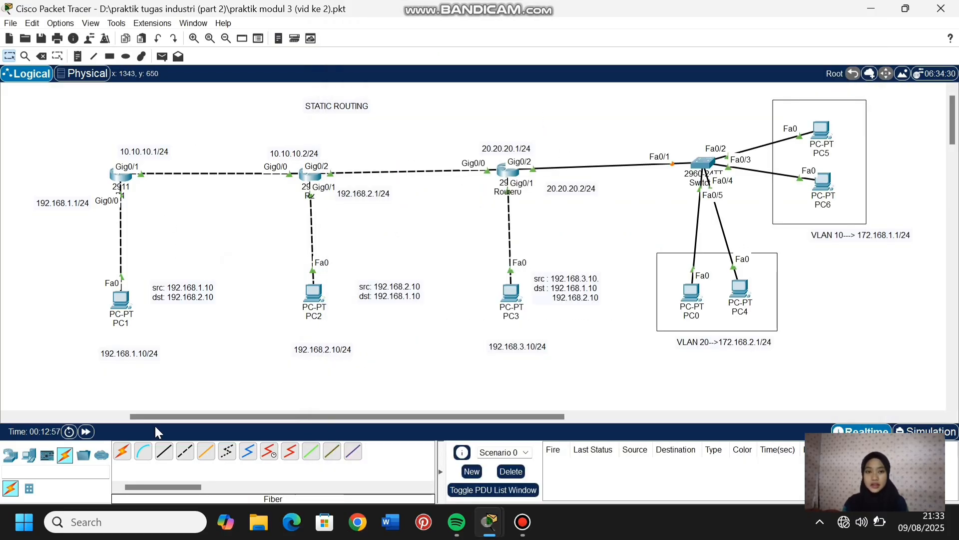
{"action": "left_click", "coordinate": [86, 431]}
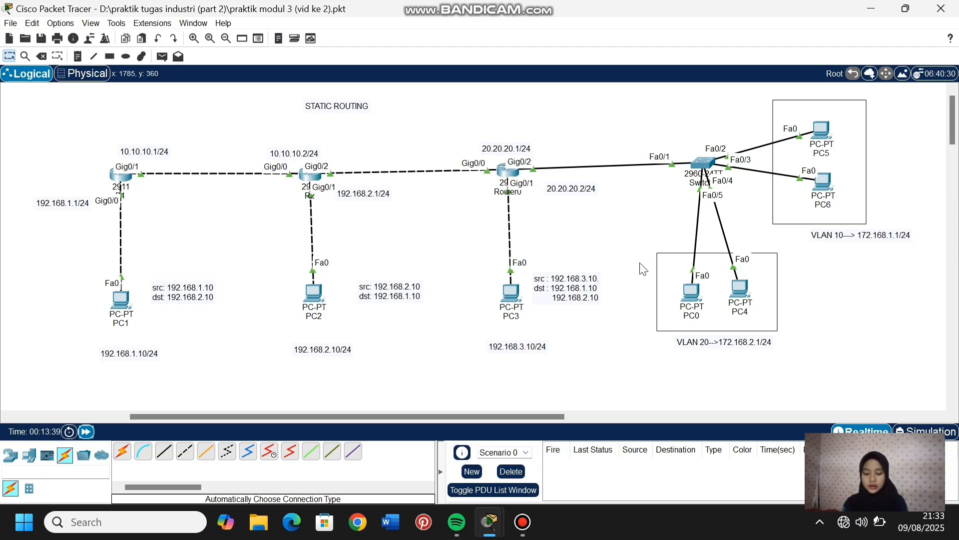
{"action": "left_click", "coordinate": [511, 172]}
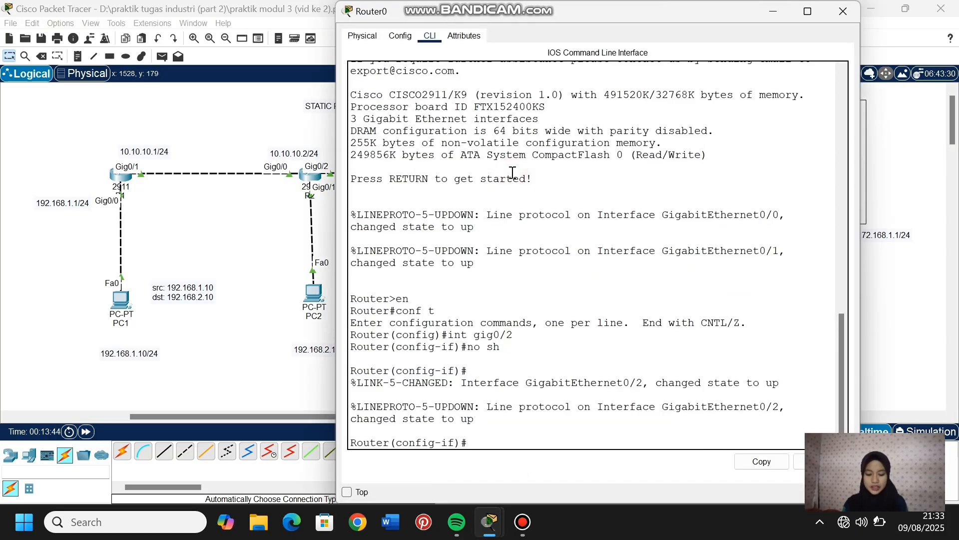
{"action": "left_click_drag", "start_coordinate": [567, 11], "coordinate": [294, 22]}
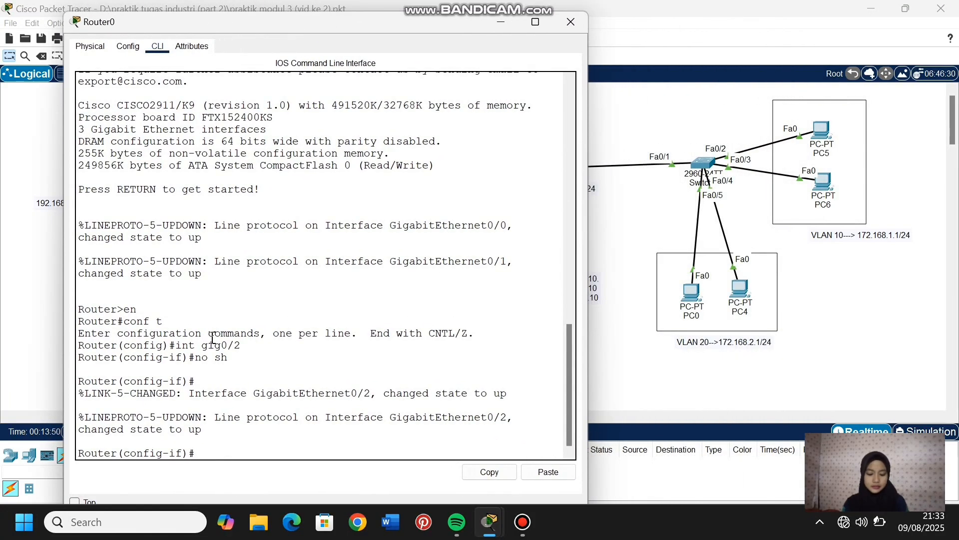
- Return Router0 to global configuration mode and create the subinterface gig0/2.10
{"action": "type", "text": "ex"}
{"action": "key", "text": "Return"}
{"action": "type", "text": "int"}
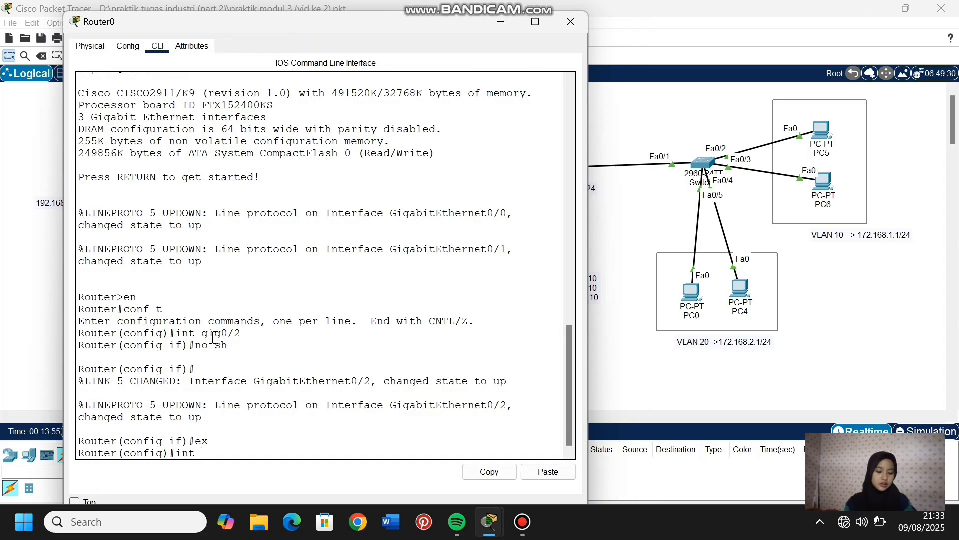
{"action": "type", "text": " gig0/2.10"}
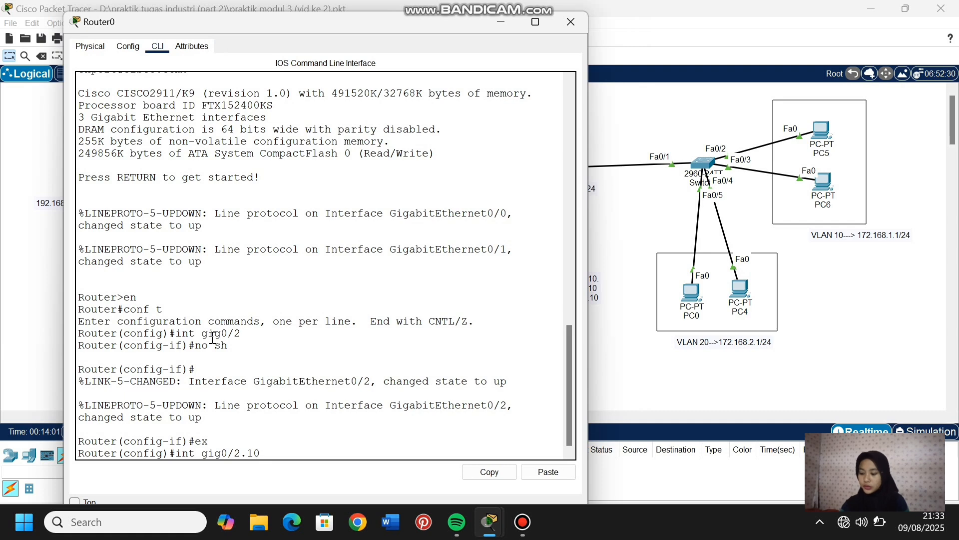
{"action": "key", "text": "Return"}
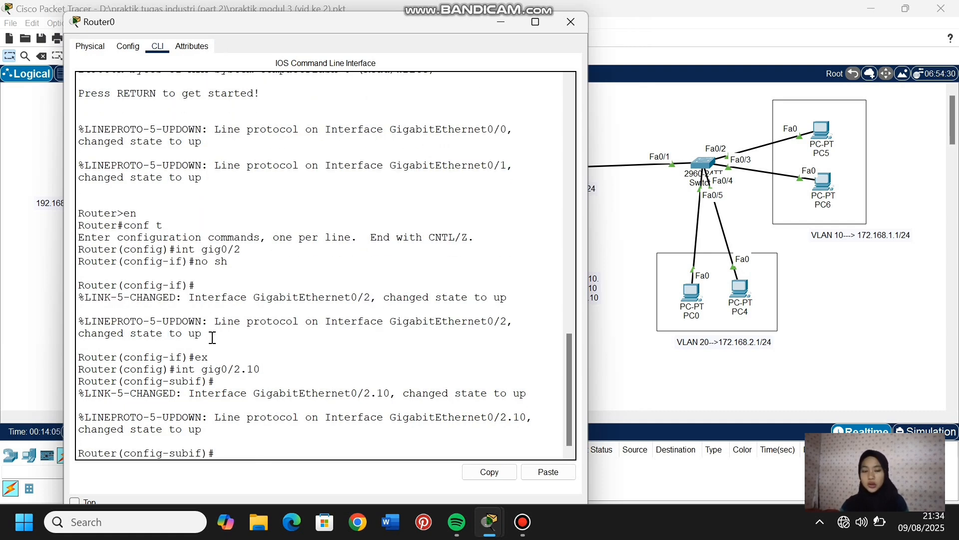
- Set the encapsulation of subinterface gig0/2.10 to dot1Q with VLAN 10
{"action": "type", "text": "enc"}
{"action": "key", "text": "Tab"}
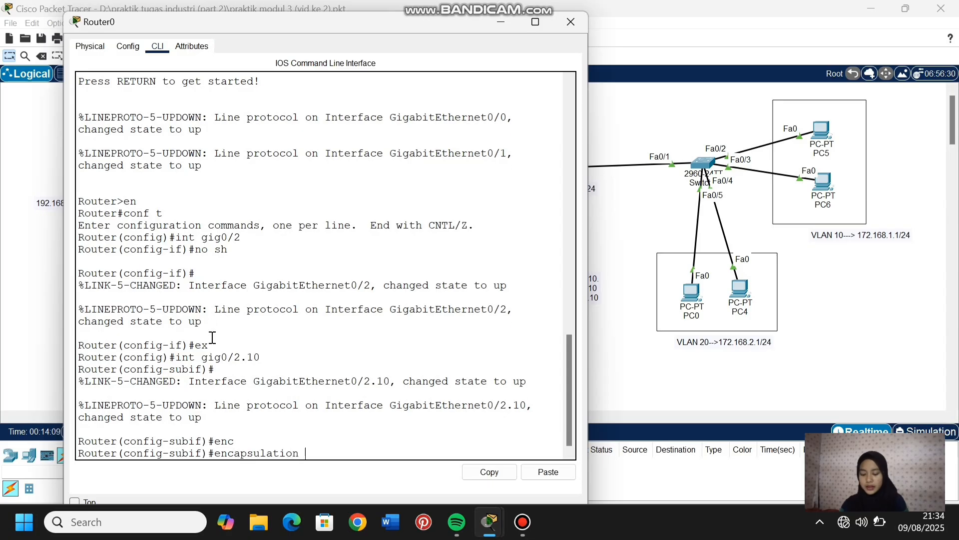
{"action": "type", "text": "dot"}
{"action": "key", "text": "Tab"}
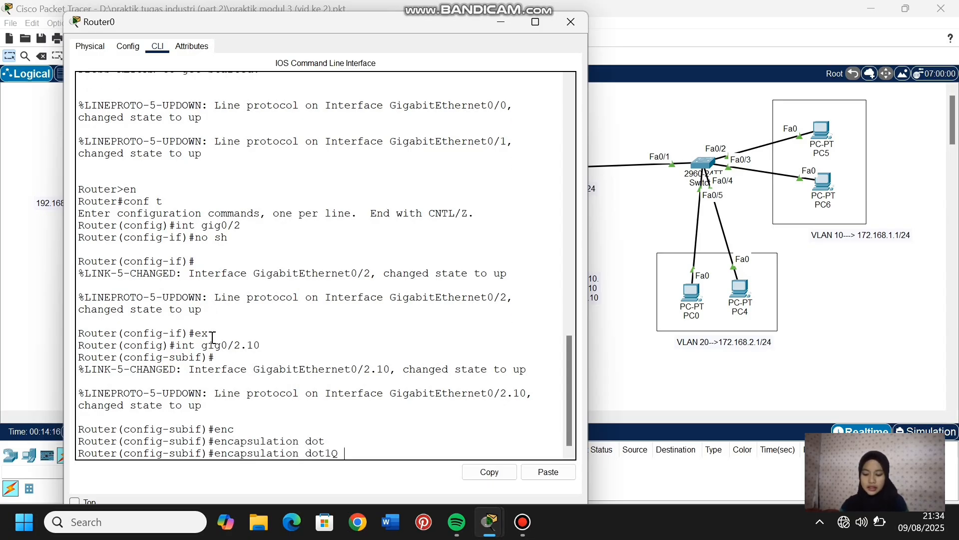
{"action": "type", "text": "10"}
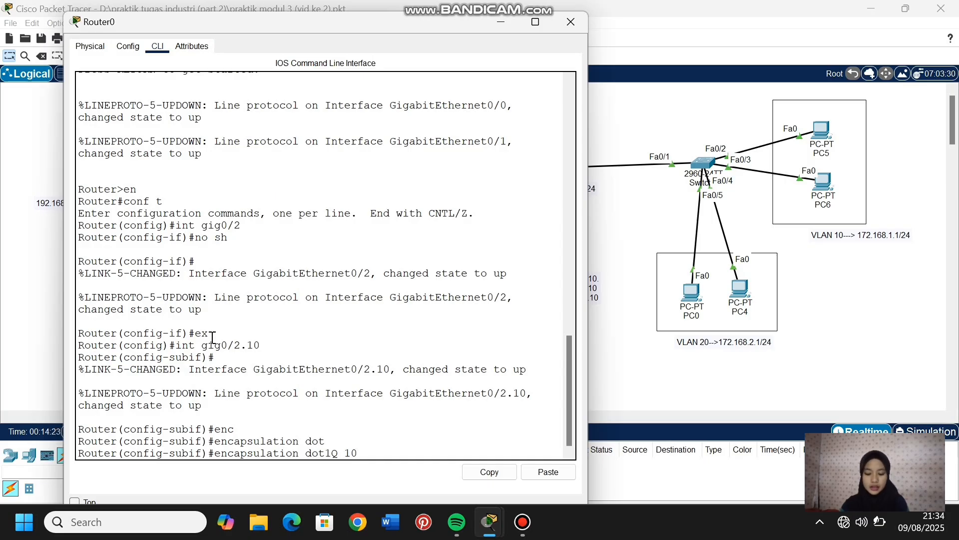
{"action": "key", "text": "Return"}
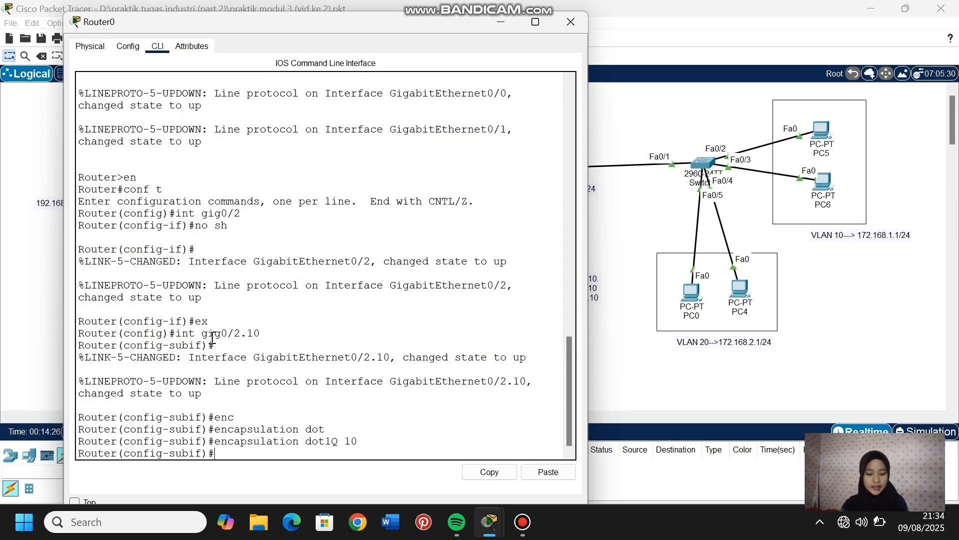
- Assign IP address 172.168.1.1 with mask 255.255.255.0 to subinterface gig0/2.10 and return to global configuration mode
{"action": "type", "text": "ip add"}
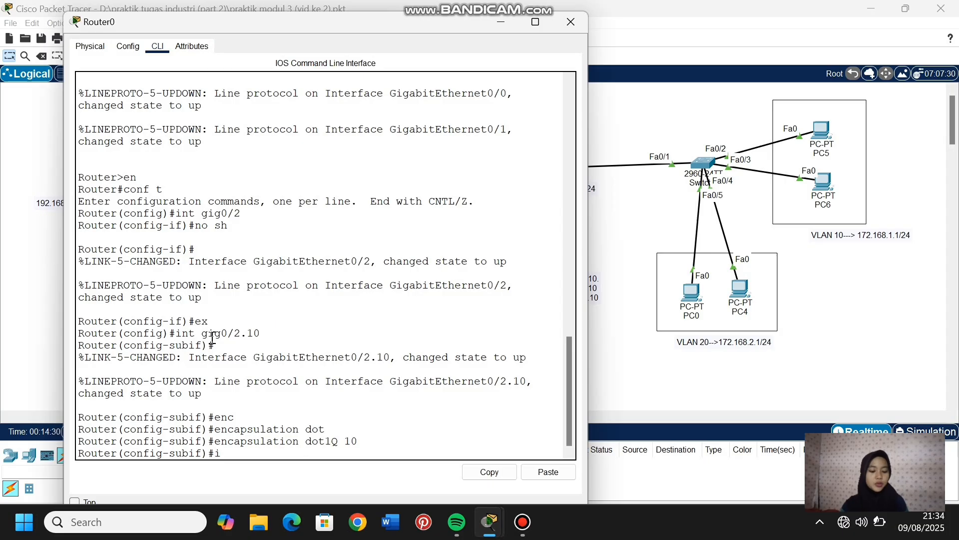
{"action": "key", "text": "Tab"}
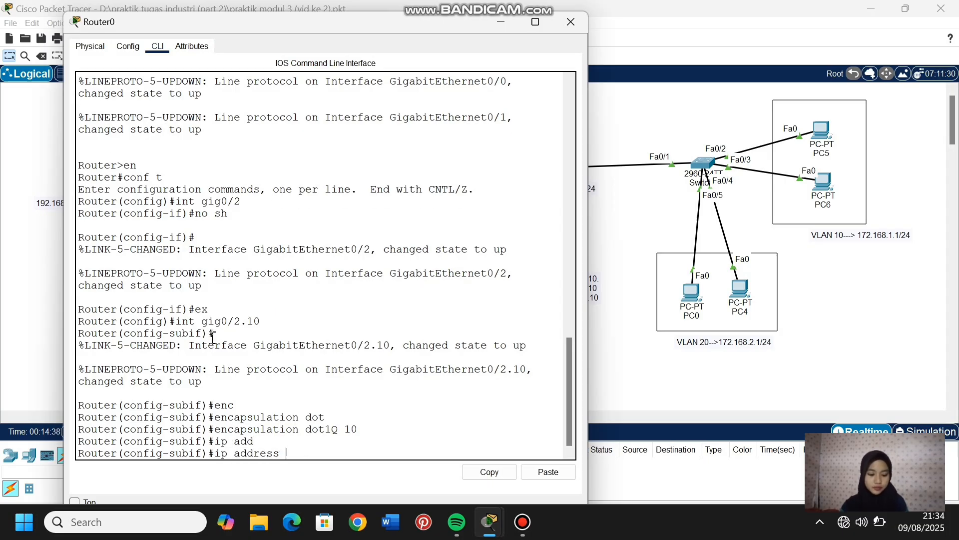
{"action": "type", "text": "172."}
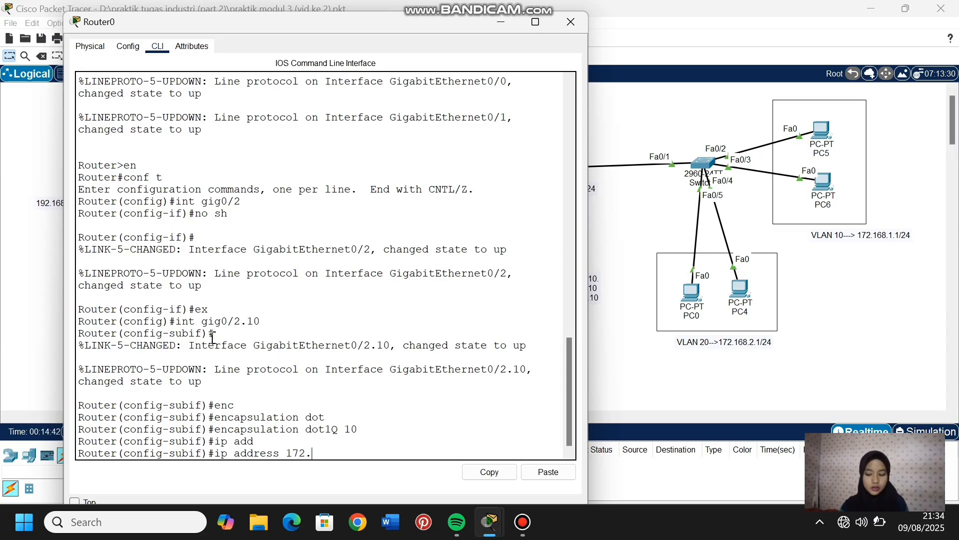
{"action": "type", "text": "168.1.1"}
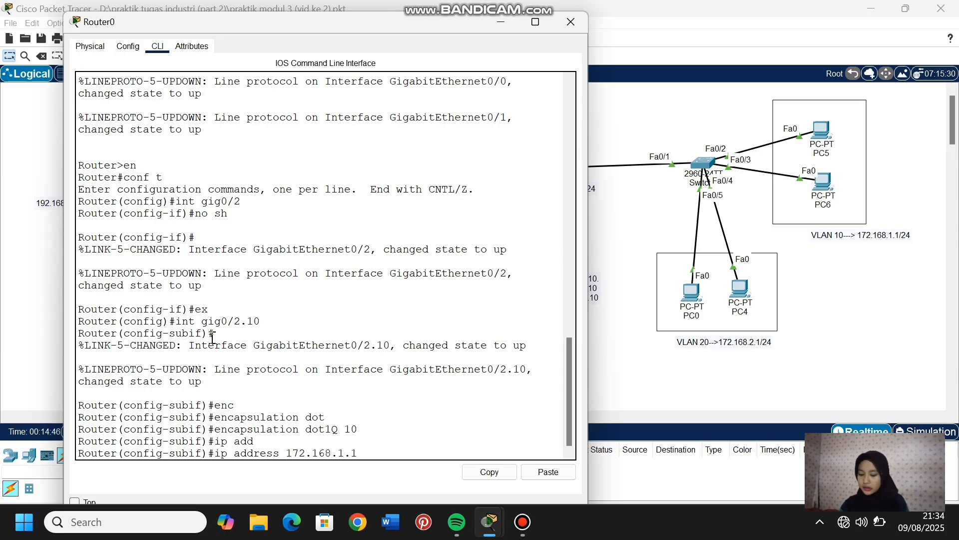
{"action": "type", "text": " 255.255.255.0"}
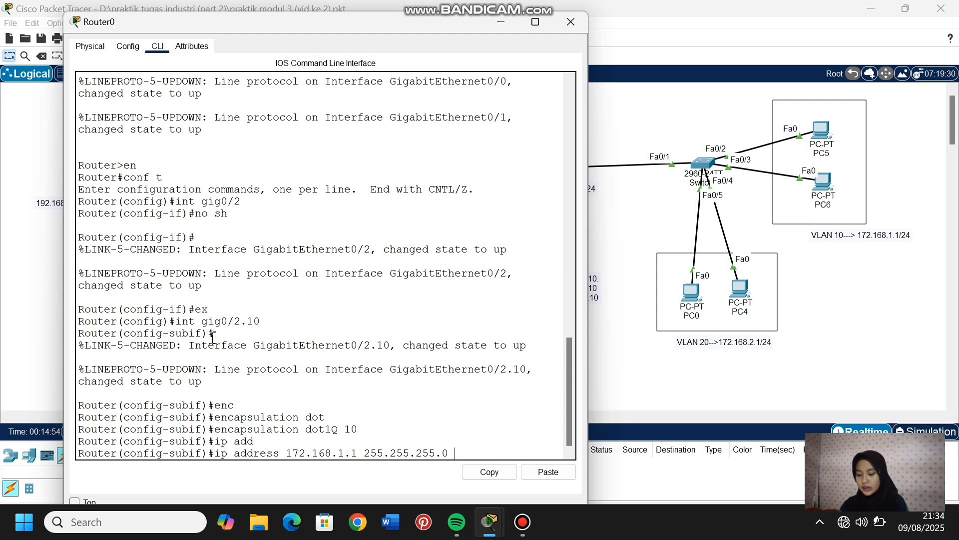
{"action": "key", "text": "Return"}
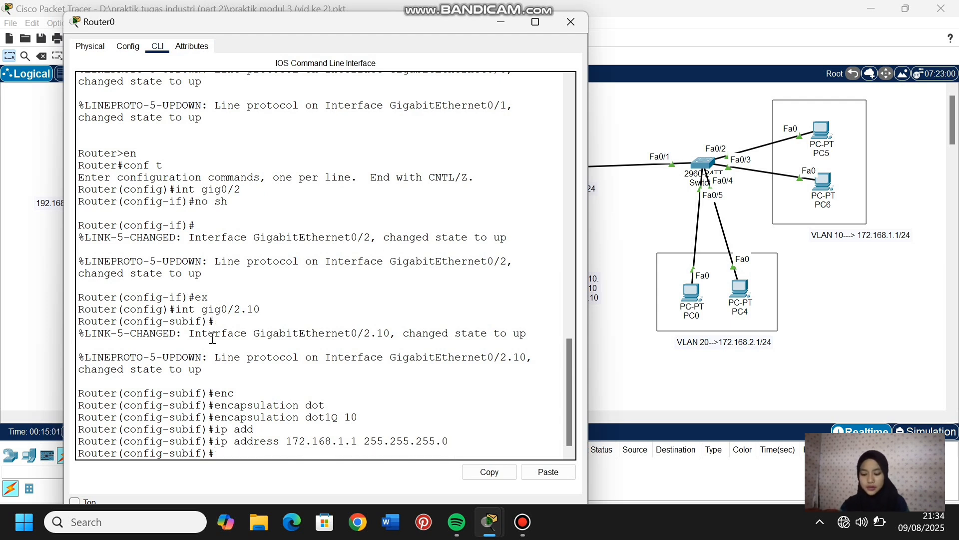
{"action": "type", "text": "ex"}
{"action": "key", "text": "Return"}
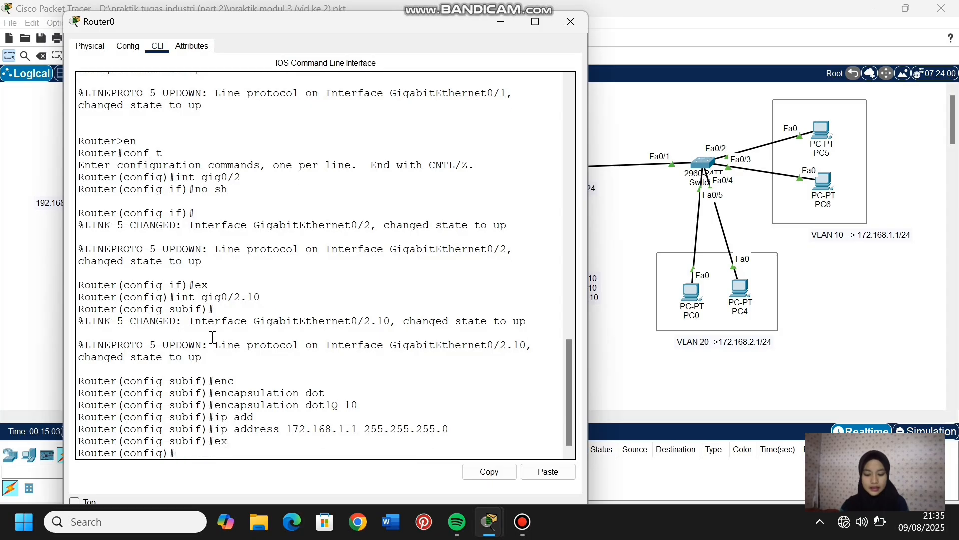
- Create the subinterface gig0/2.20 on Router0 and enter its configuration mode
{"action": "type", "text": "int"}
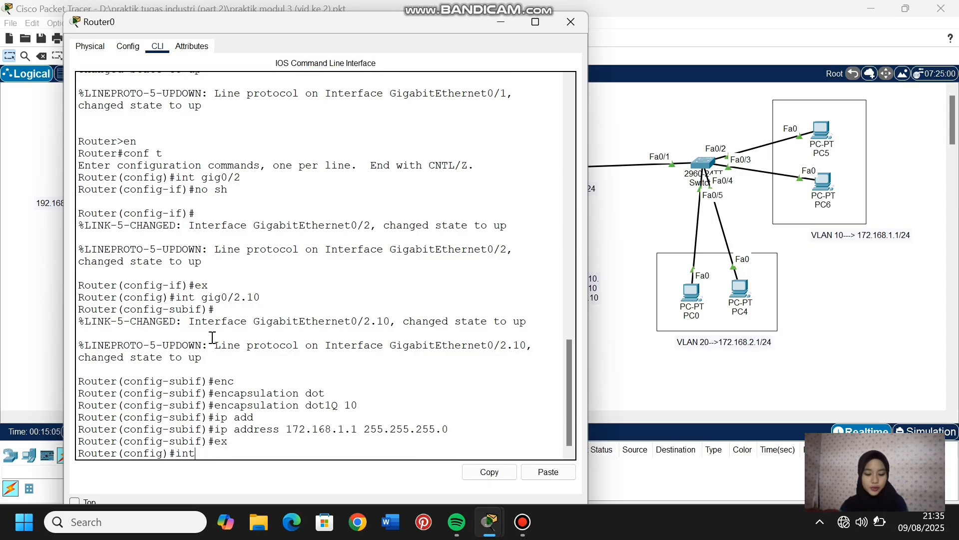
{"action": "type", "text": " gig0"}
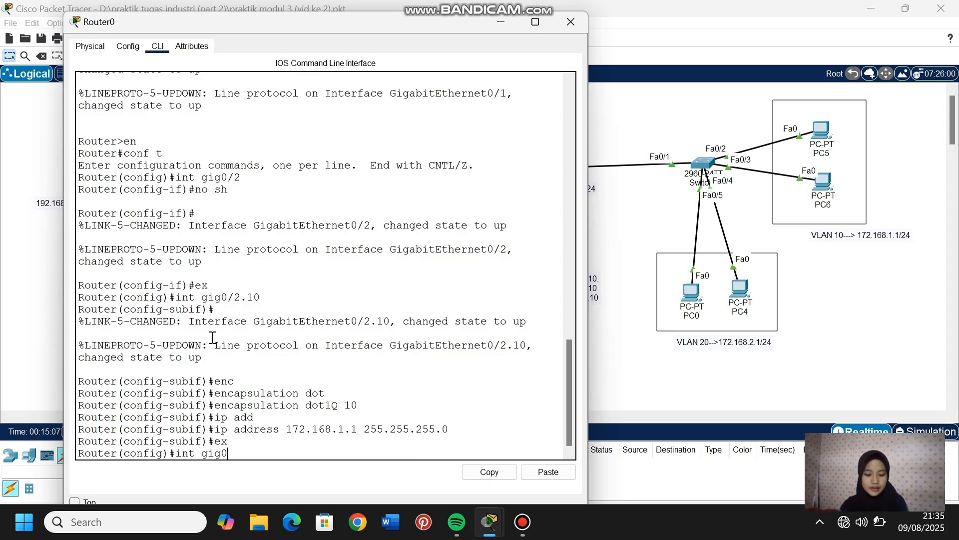
{"action": "type", "text": "10"}
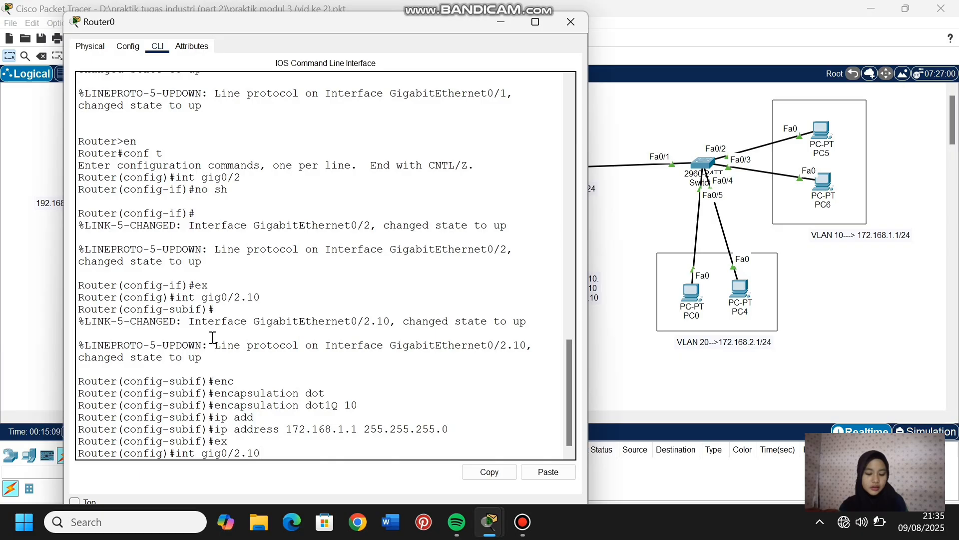
{"action": "key", "text": "BackSpace"}
{"action": "key", "text": "BackSpace"}
{"action": "type", "text": "20"}
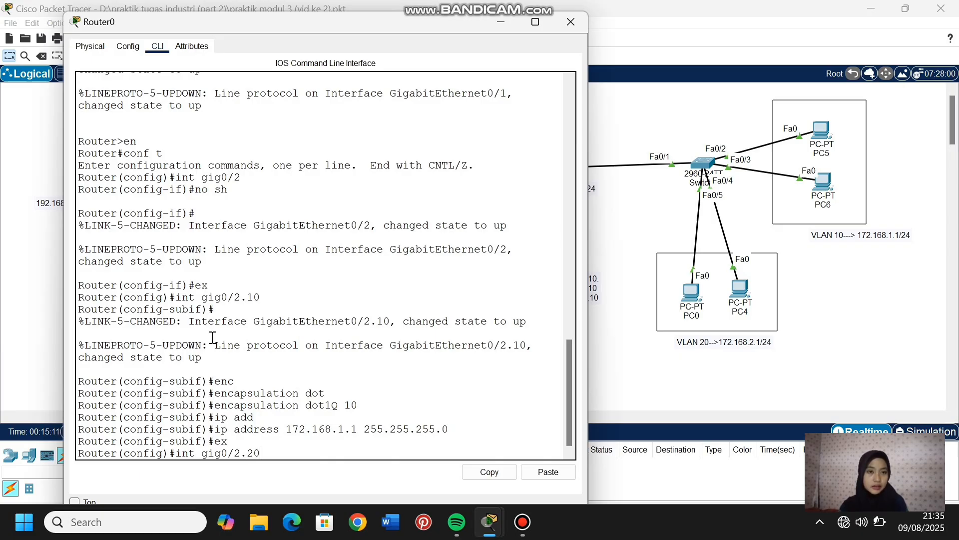
{"action": "key", "text": "Return"}
{"action": "key", "text": "Return"}
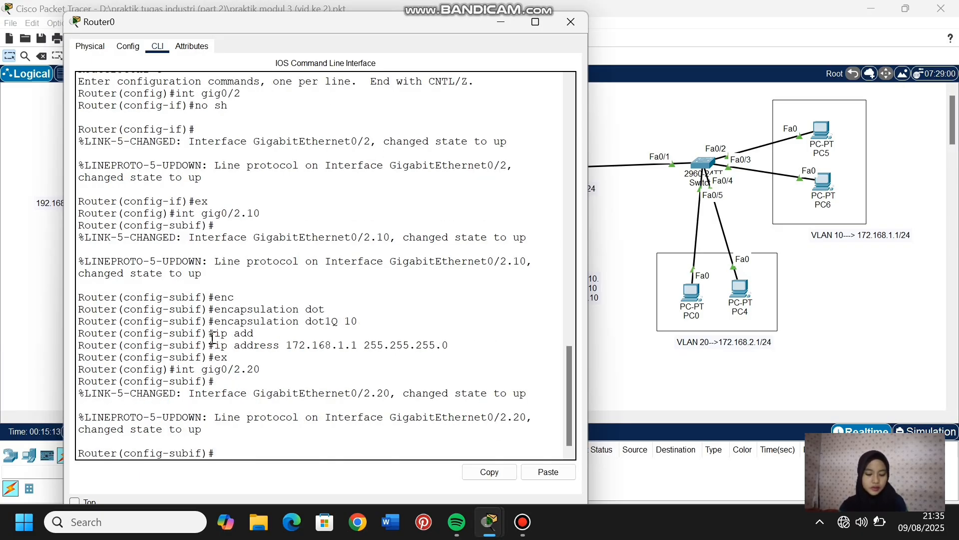
- Set the encapsulation of subinterface gig0/2.20 to dot1Q with VLAN 20
{"action": "type", "text": "enc"}
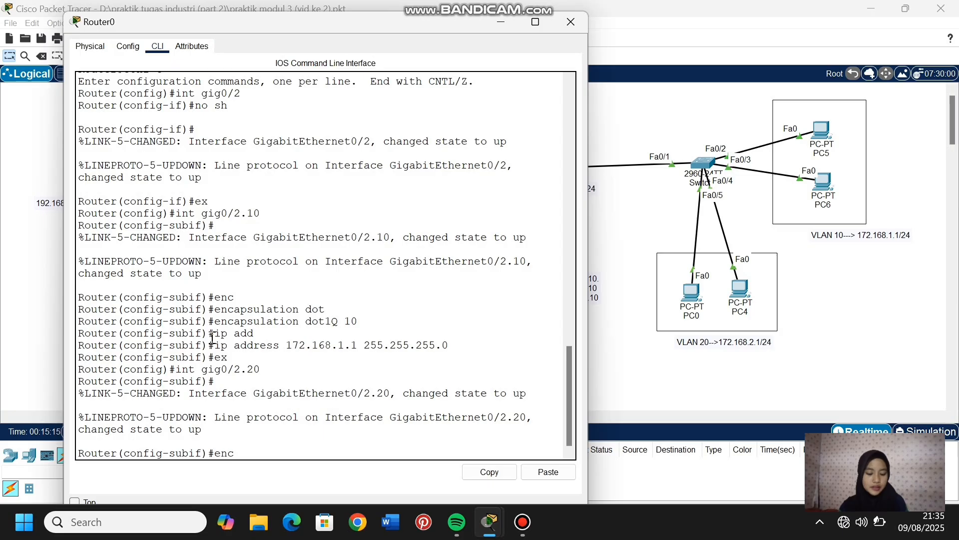
{"action": "type", "text": "ap"}
{"action": "key", "text": "Tab"}
{"action": "type", "text": "do"}
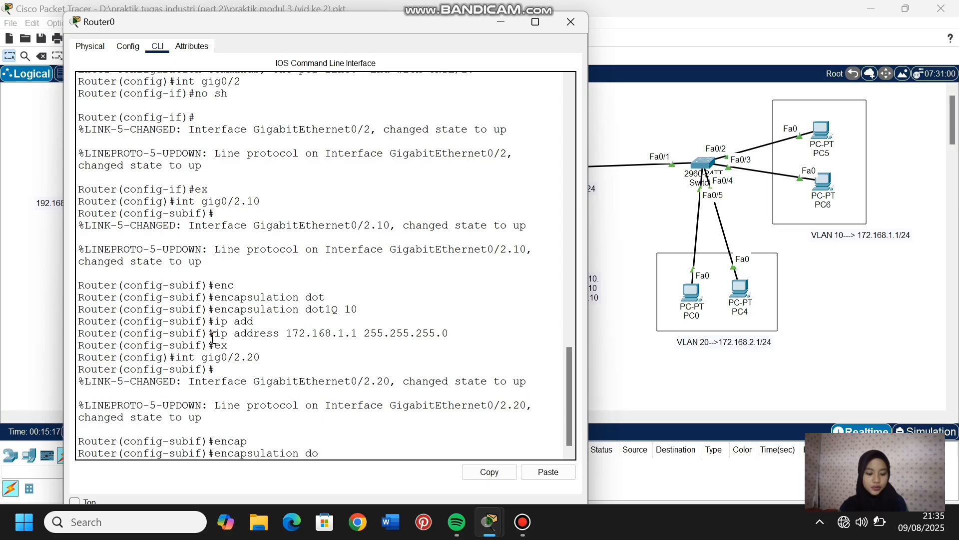
{"action": "type", "text": "t"}
{"action": "key", "text": "Tab"}
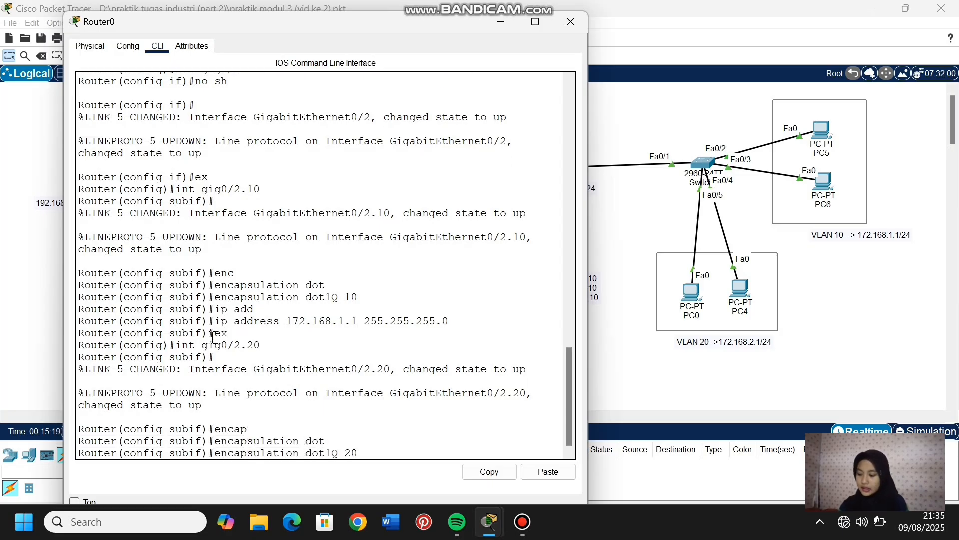
{"action": "type", "text": "20"}
{"action": "key", "text": "Return"}
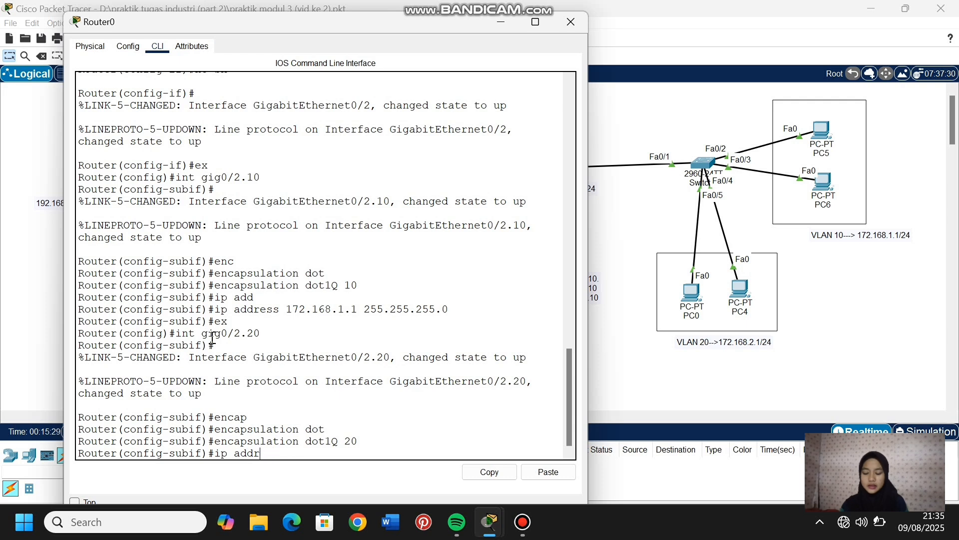
{"action": "key", "text": "BackSpace"}
{"action": "key", "text": "BackSpace"}
{"action": "key", "text": "BackSpace"}
{"action": "key", "text": "BackSpace"}
{"action": "key", "text": "BackSpace"}
{"action": "key", "text": "BackSpace"}
{"action": "key", "text": "BackSpace"}
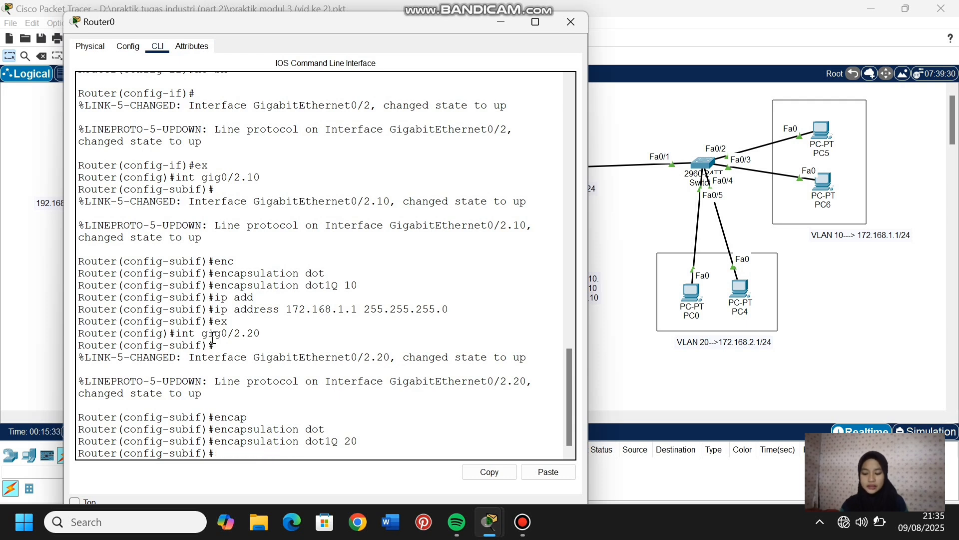
- Assign IP address 172.168.2.1 with mask 255.255.255.0 to subinterface gig0/2.20 and return to global configuration mode
{"action": "type", "text": "ip add"}
{"action": "key", "text": "Tab"}
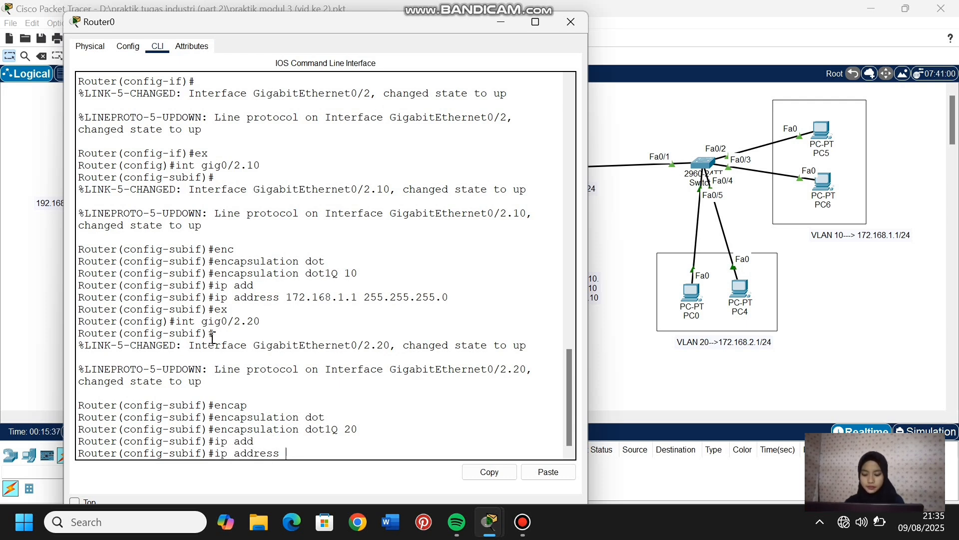
{"action": "type", "text": "172.168.2.1"}
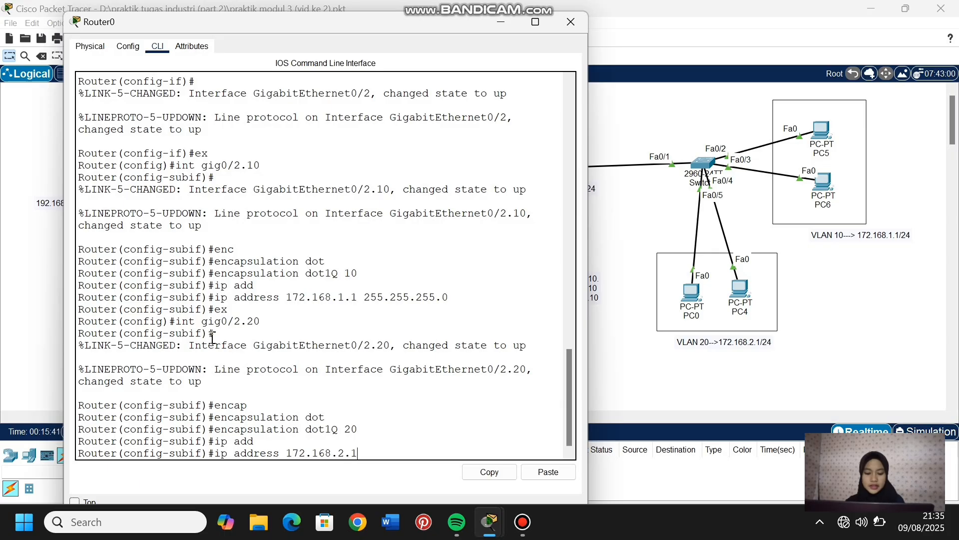
{"action": "type", "text": " 255.255.255.0"}
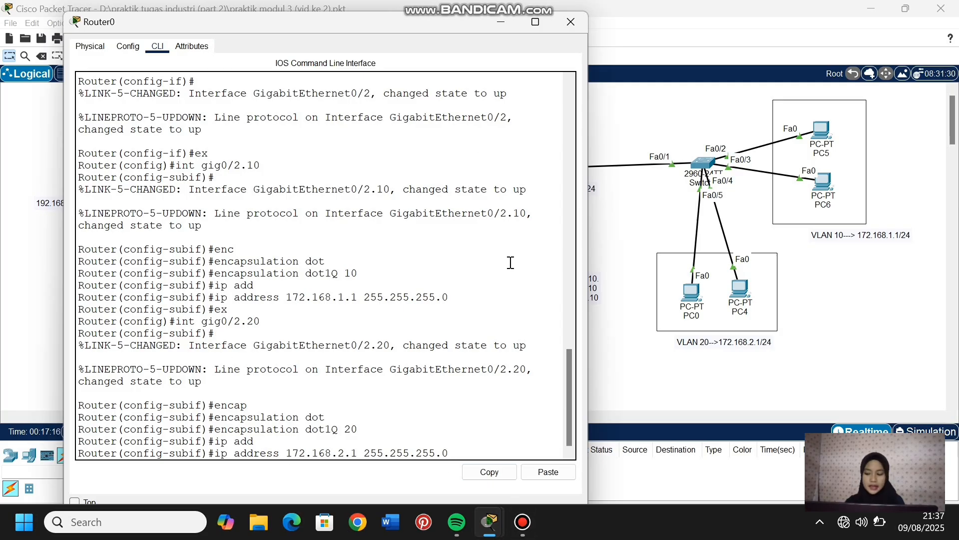
{"action": "key", "text": "Return"}
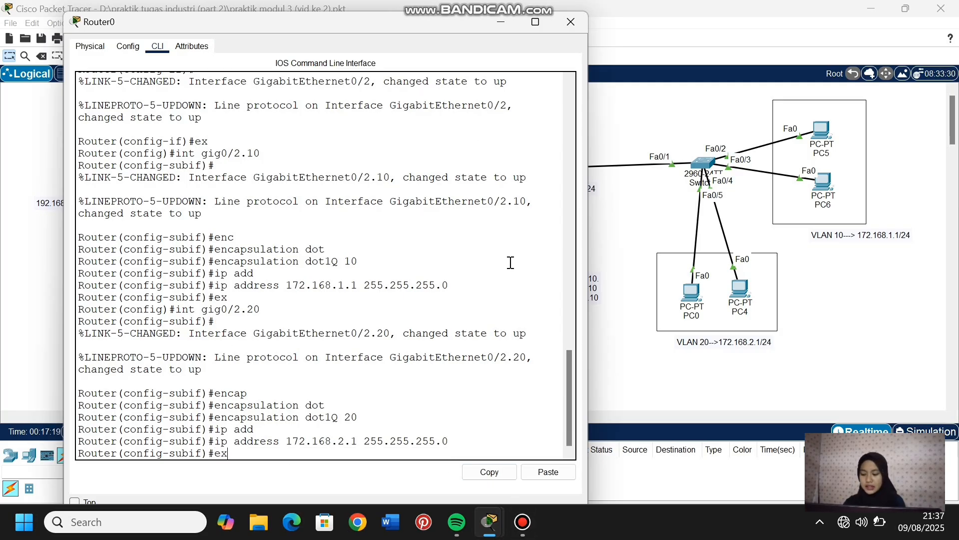
{"action": "type", "text": "ex"}
{"action": "key", "text": "Return"}
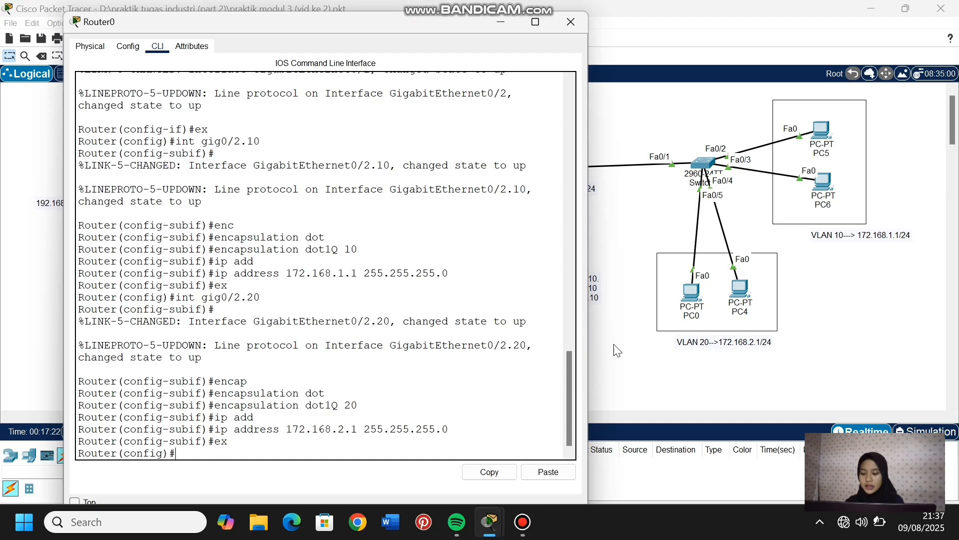
- List Router0's brief IP interface summary from configuration mode and check the addresses of subinterfaces gig0/2.10 and gig0/2.20
{"action": "type", "text": "do show ip i"}
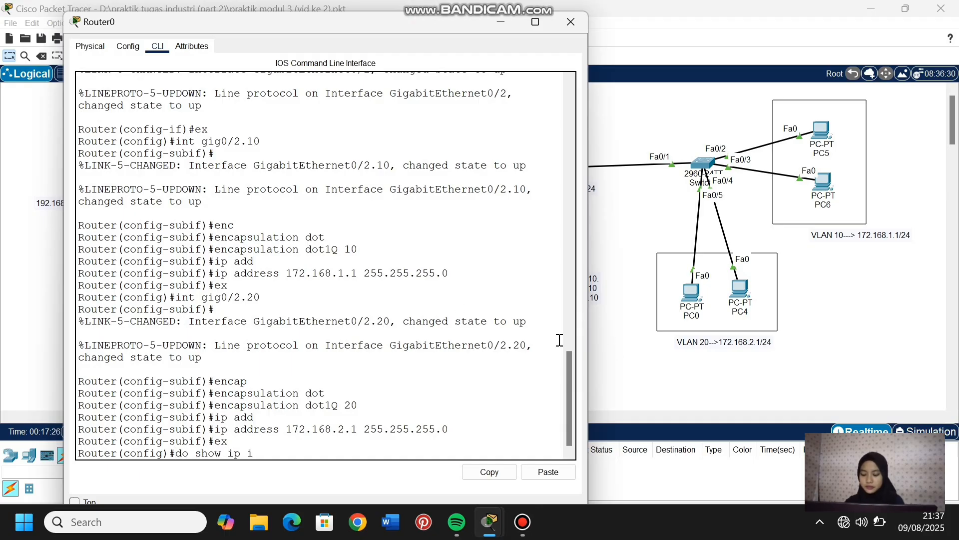
{"action": "type", "text": "nt brief"}
{"action": "key", "text": "Return"}
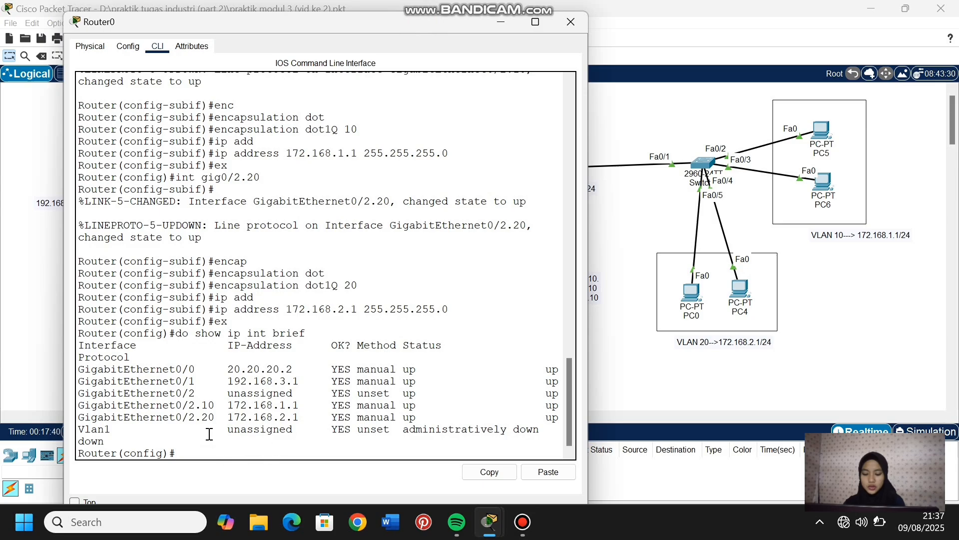
{"action": "left_click_drag", "start_coordinate": [188, 406], "coordinate": [300, 417]}
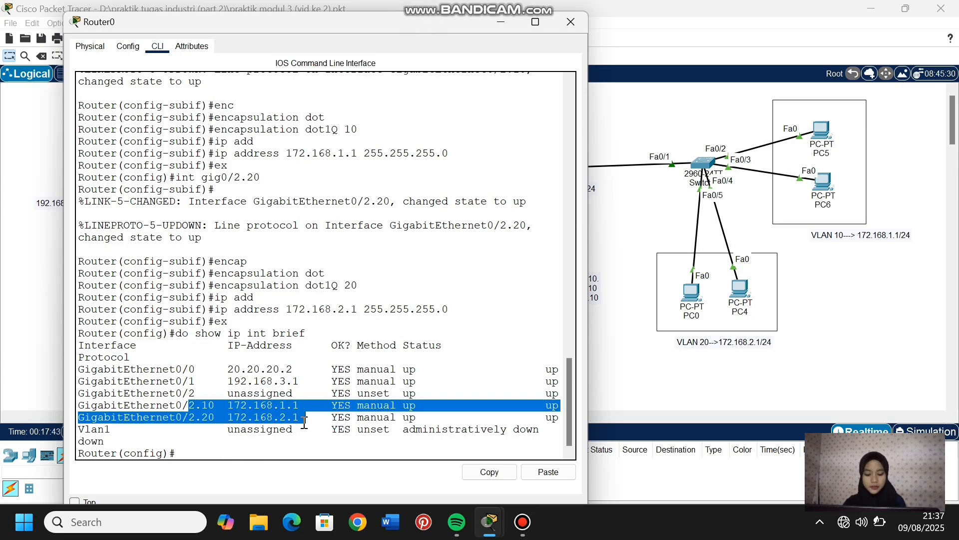
{"action": "left_click", "coordinate": [189, 452]}
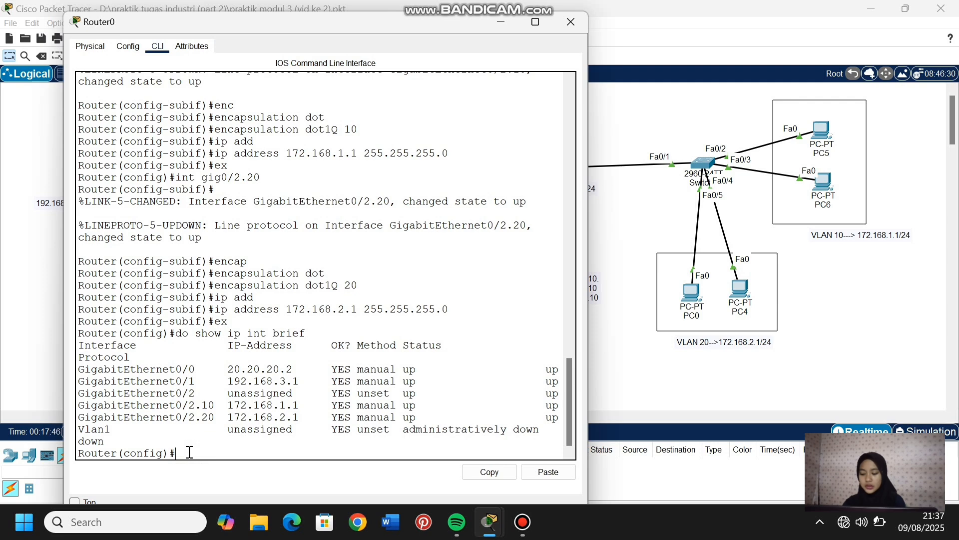
{"action": "left_click", "coordinate": [658, 390]}
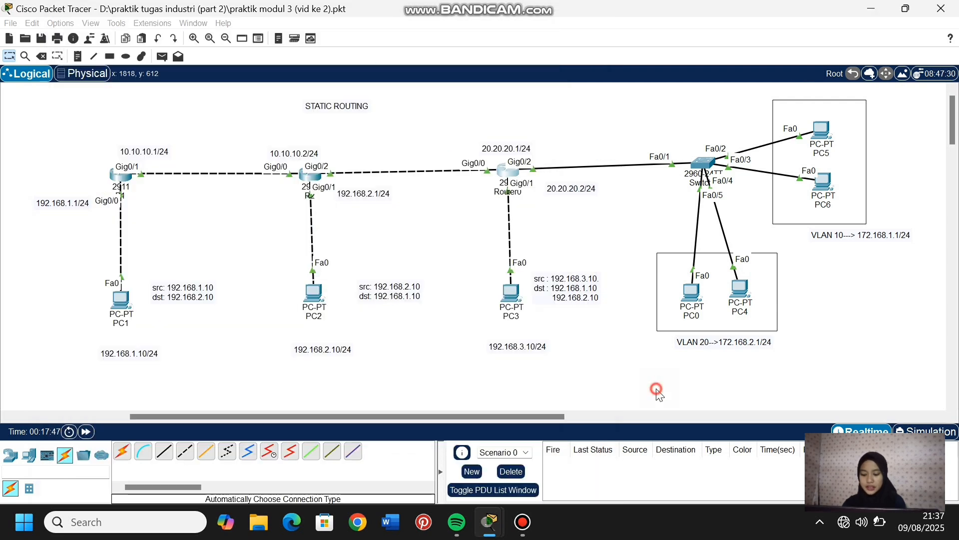
- Open PC0's IP configuration and set its static IPv4 address to 172.168.2.2
{"action": "left_click", "coordinate": [693, 293]}
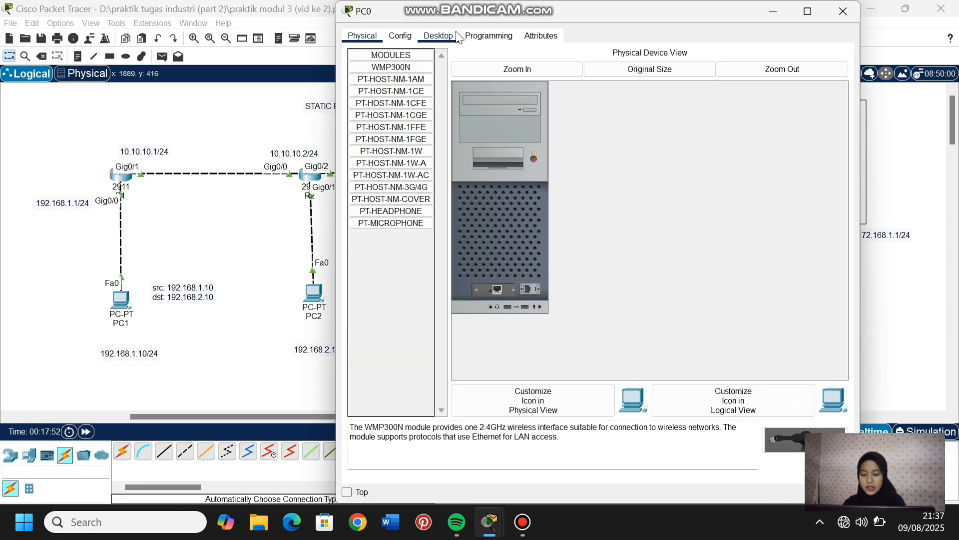
{"action": "left_click", "coordinate": [453, 35]}
{"action": "left_click", "coordinate": [395, 70]}
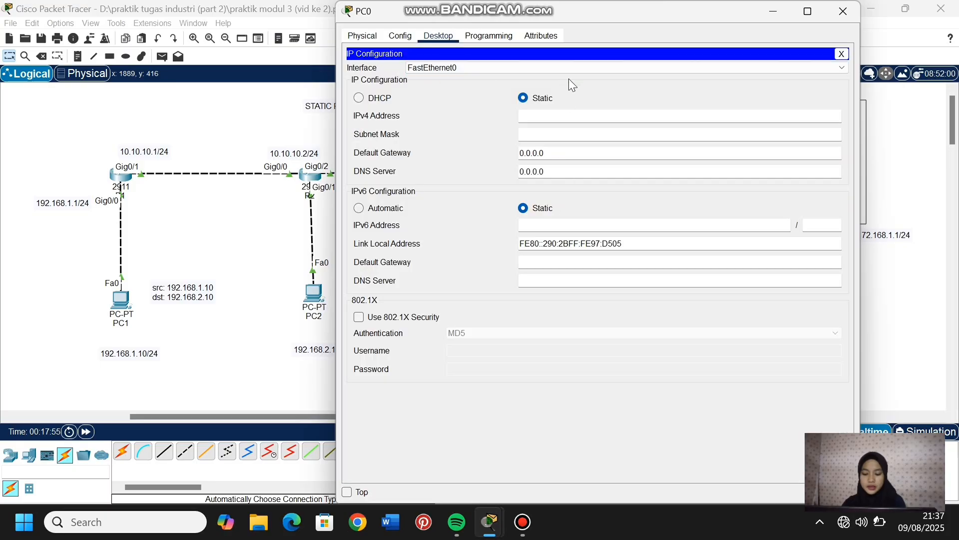
{"action": "left_click", "coordinate": [560, 114]}
{"action": "type", "text": "172.168"}
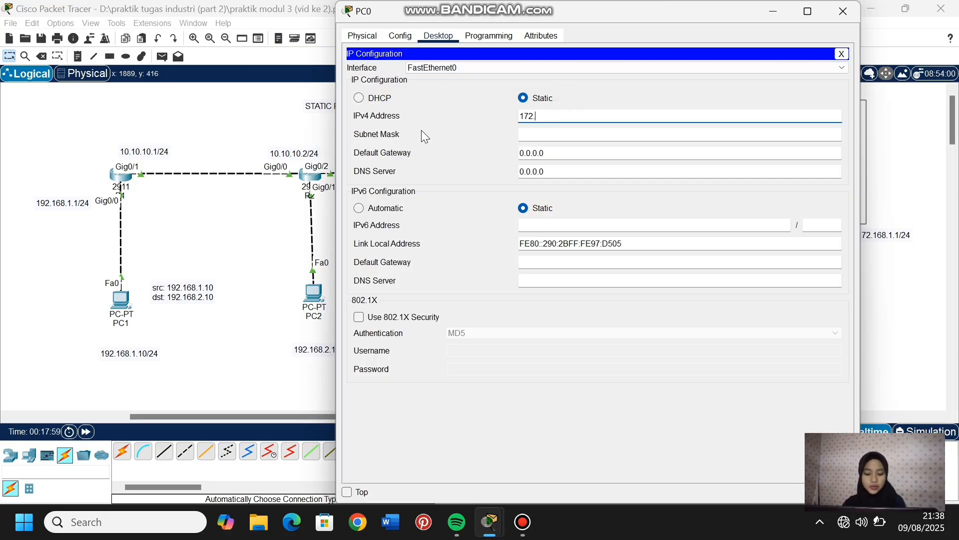
{"action": "type", "text": "."}
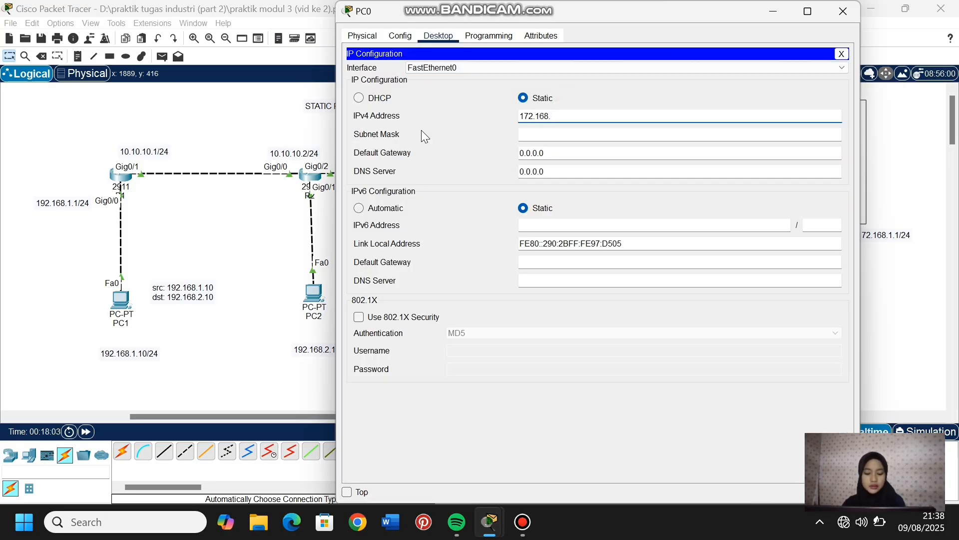
{"action": "type", "text": "2.2"}
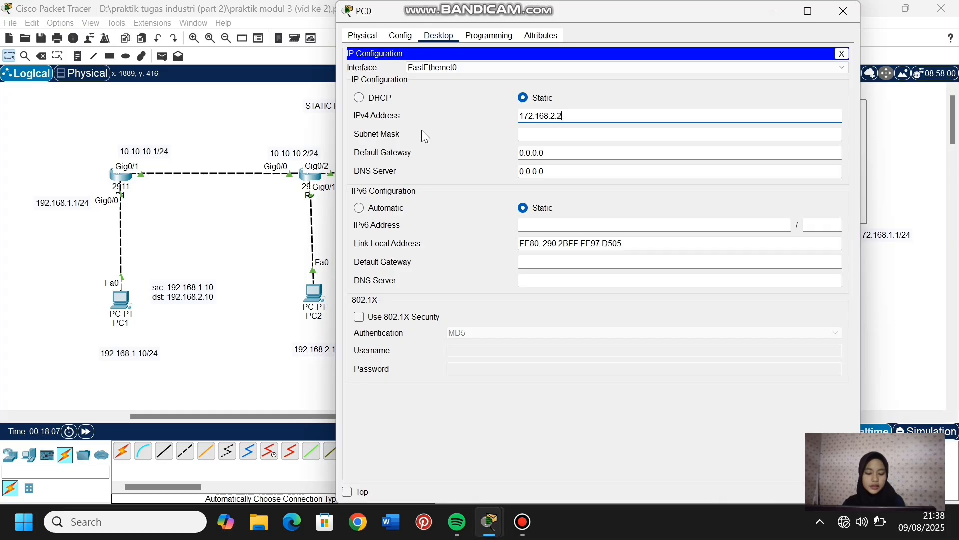
- Set PC0's subnet mask to 255.255.255.0 and its default gateway to 172.168.2.1, and return to the topology
{"action": "left_click", "coordinate": [555, 135]}
{"action": "double_click", "coordinate": [555, 135]}
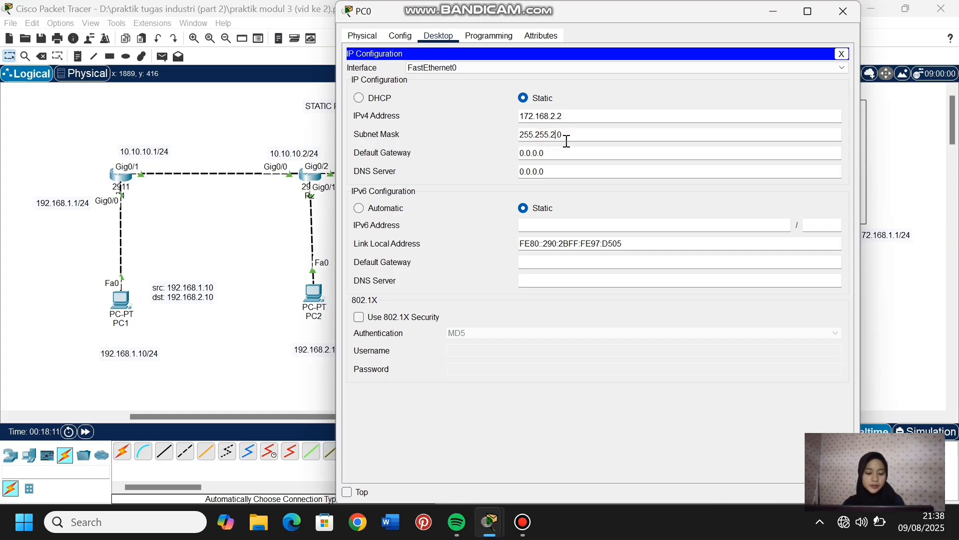
{"action": "type", "text": "255"}
{"action": "left_click", "coordinate": [564, 157]}
{"action": "key", "text": "BackSpace"}
{"action": "key", "text": "BackSpace"}
{"action": "key", "text": "BackSpace"}
{"action": "key", "text": "BackSpace"}
{"action": "key", "text": "BackSpace"}
{"action": "key", "text": "BackSpace"}
{"action": "key", "text": "BackSpace"}
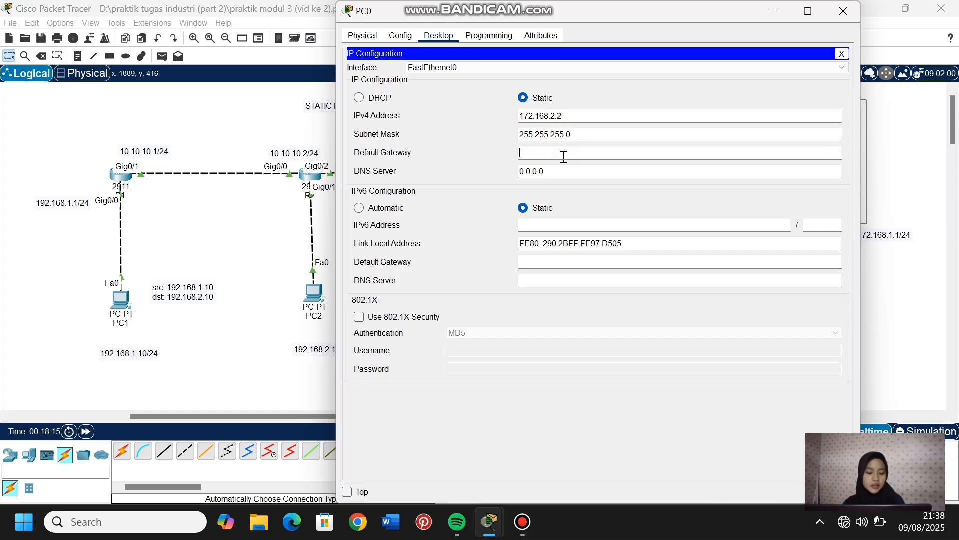
{"action": "type", "text": "172.168.2.1"}
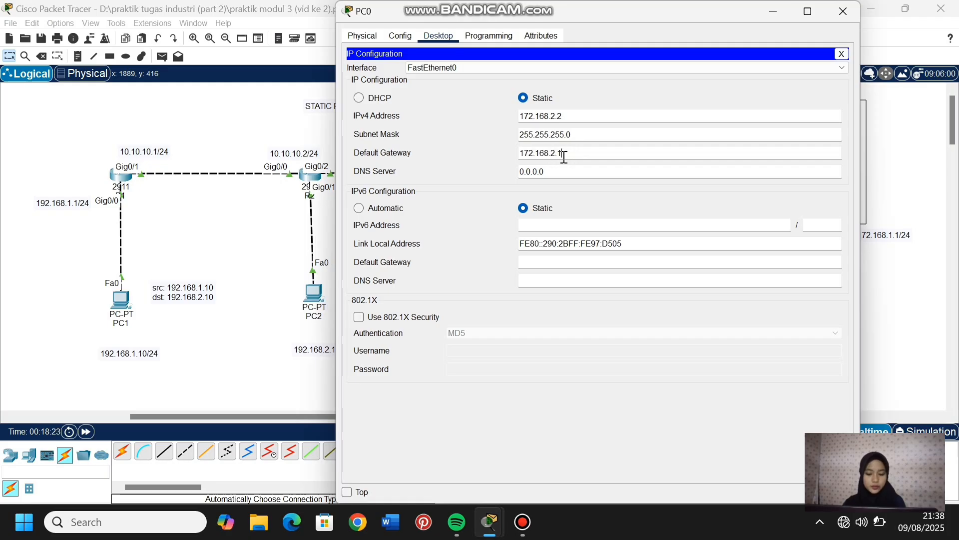
{"action": "left_click", "coordinate": [294, 383]}
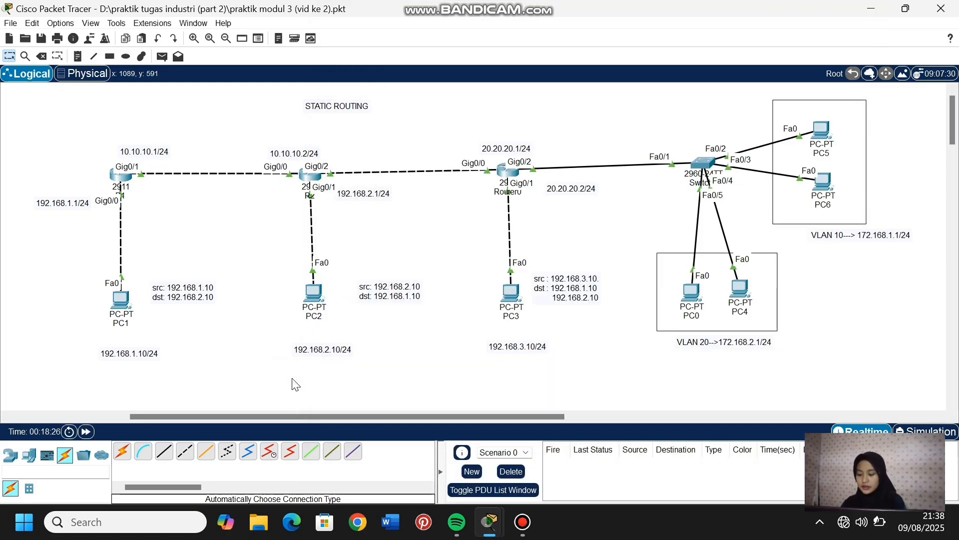
- Open PC4's IP configuration and set its static IPv4 address to 172.168.2.3
{"action": "left_click", "coordinate": [744, 295]}
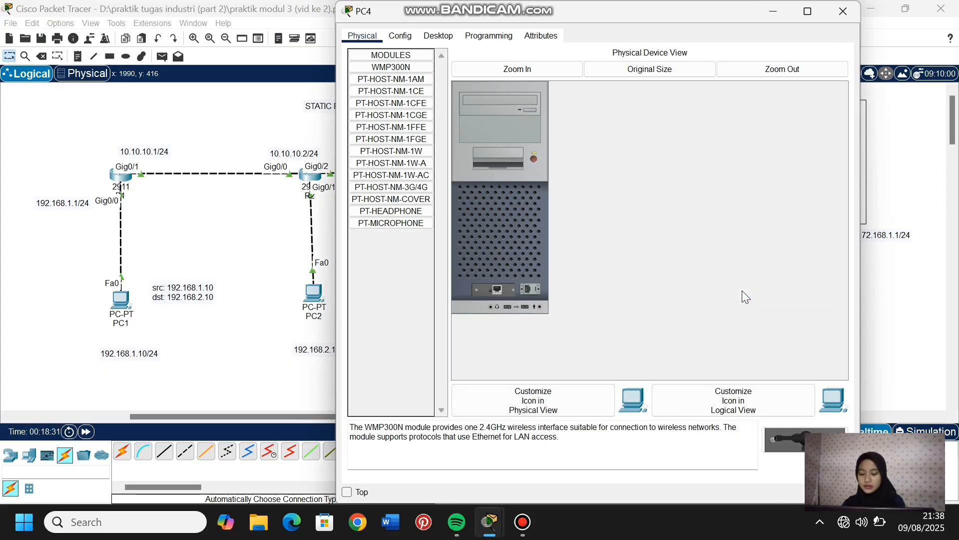
{"action": "left_click", "coordinate": [438, 36]}
{"action": "left_click", "coordinate": [411, 73]}
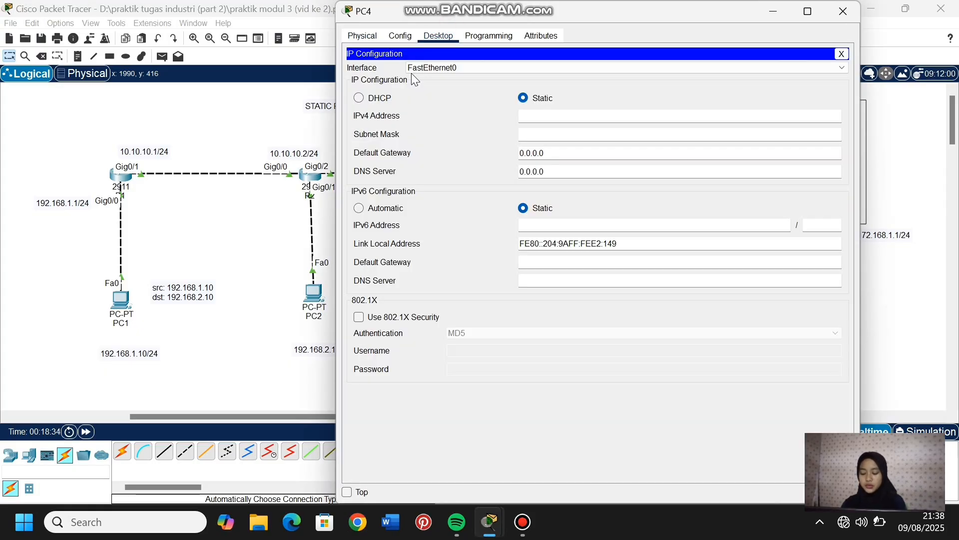
{"action": "left_click", "coordinate": [525, 115]}
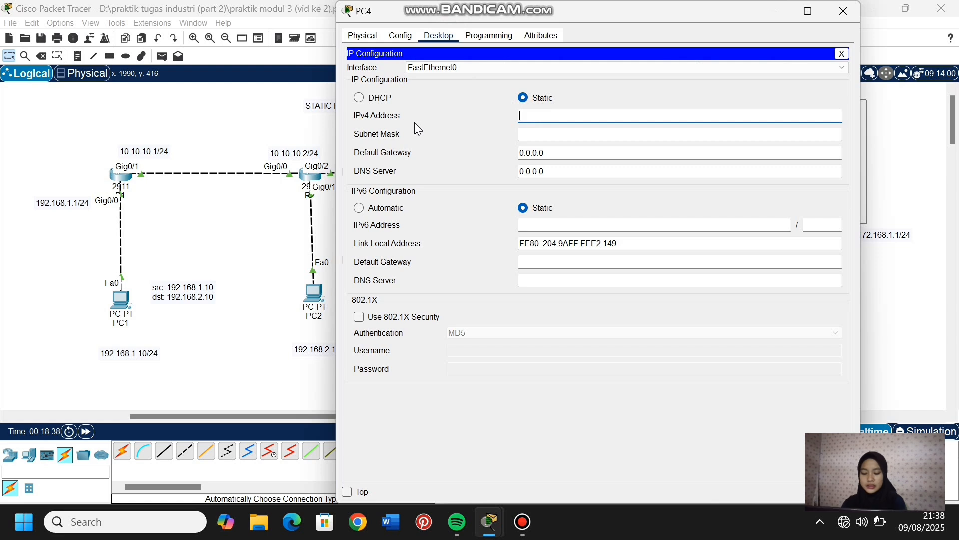
{"action": "type", "text": "172."}
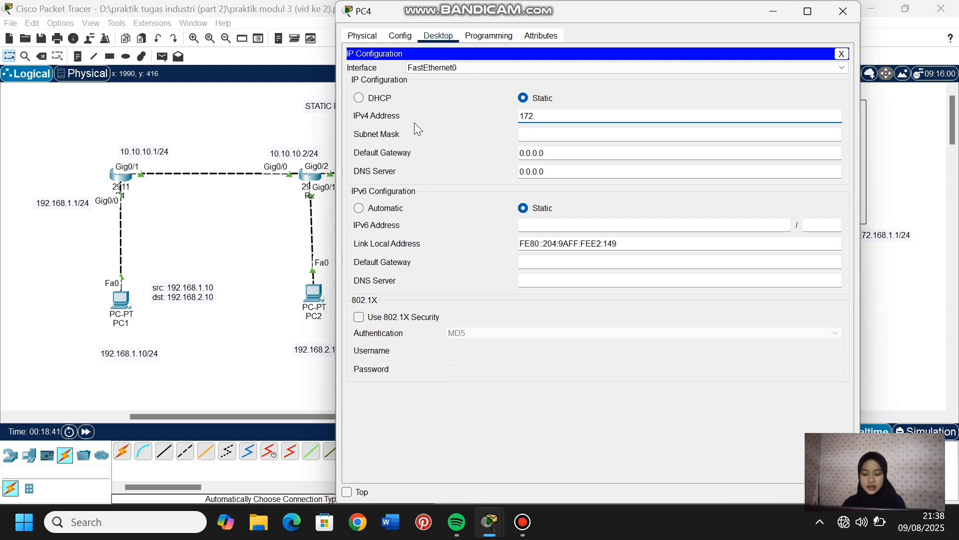
{"action": "type", "text": "168.2."}
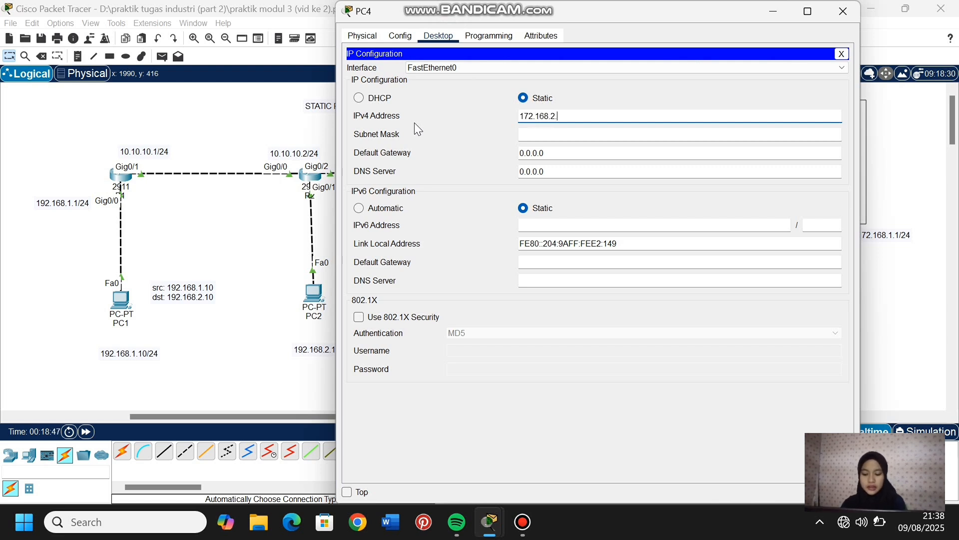
{"action": "type", "text": "3"}
- Set PC4's subnet mask to 255.255.255.0 and its default gateway to 172.168.2.1, and return to the topology
{"action": "left_click", "coordinate": [530, 134]}
{"action": "left_click", "coordinate": [558, 134]}
{"action": "key", "text": "BackSpace"}
{"action": "key", "text": "BackSpace"}
{"action": "type", "text": "255.255.255.0"}
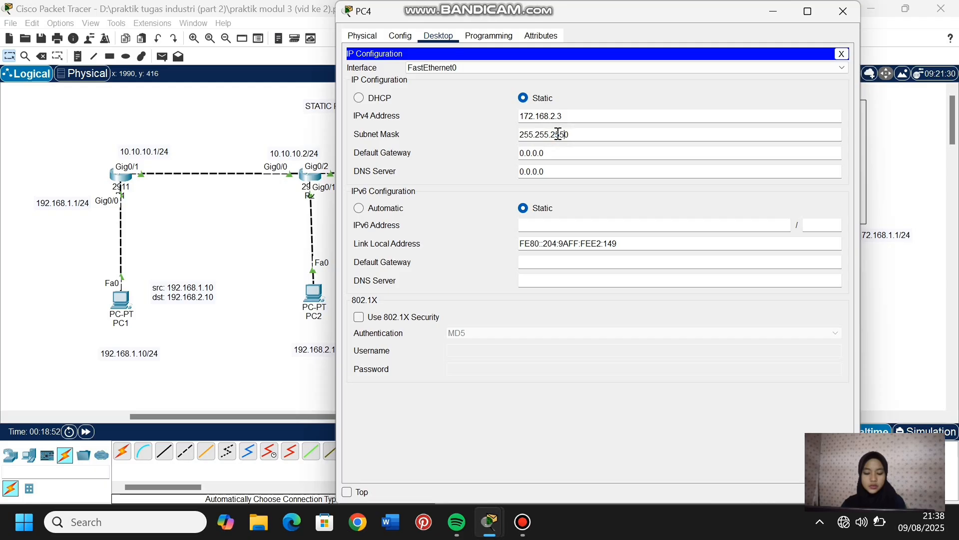
{"action": "left_click", "coordinate": [548, 152]}
{"action": "type", "text": "172.168"}
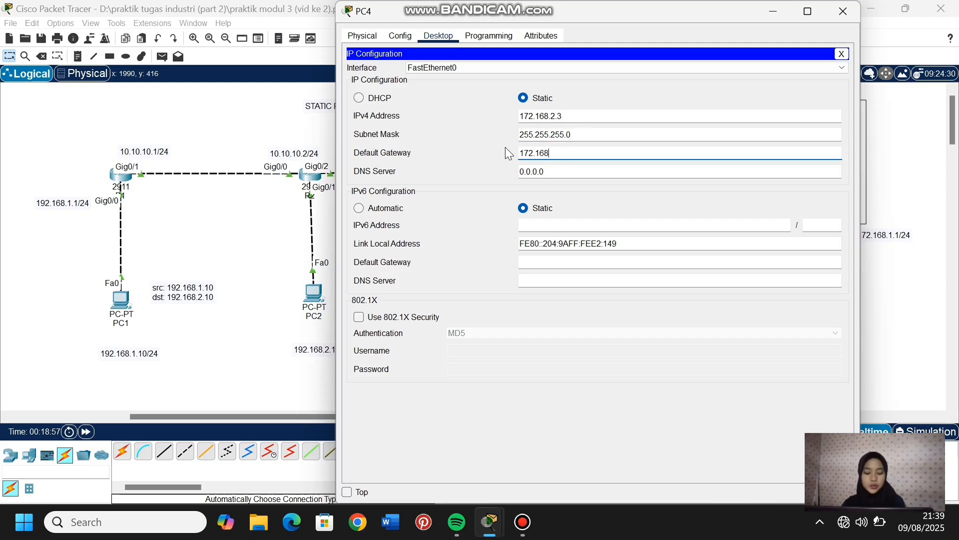
{"action": "type", "text": ".2.1"}
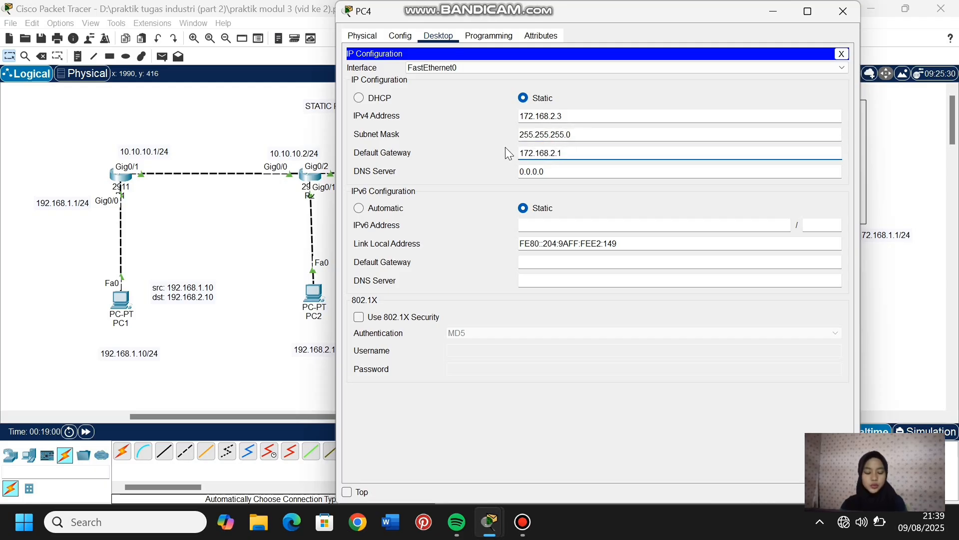
{"action": "left_click", "coordinate": [258, 345]}
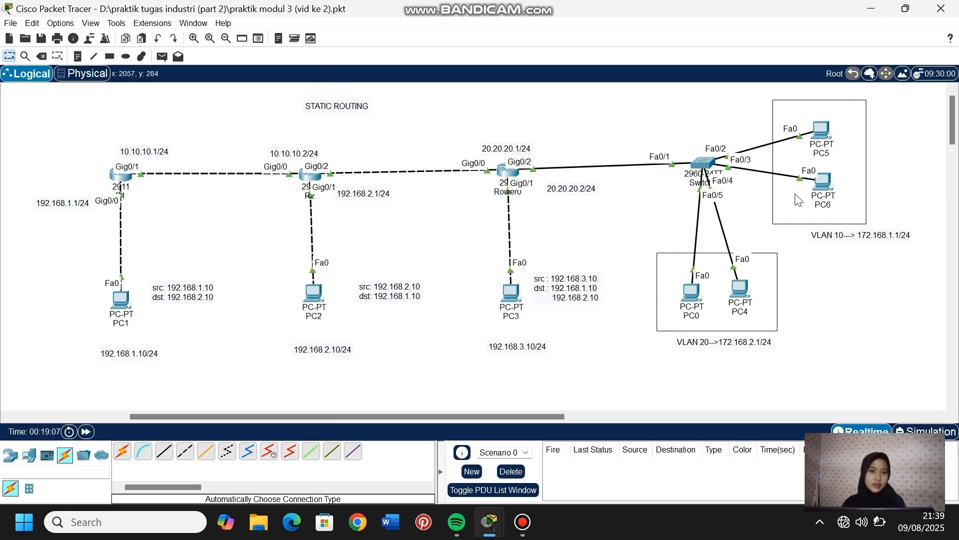
- Open PC5's IP configuration and set its IPv4 address to 172.168.1.2 with subnet mask 255.255.255.0
{"action": "left_click", "coordinate": [822, 134]}
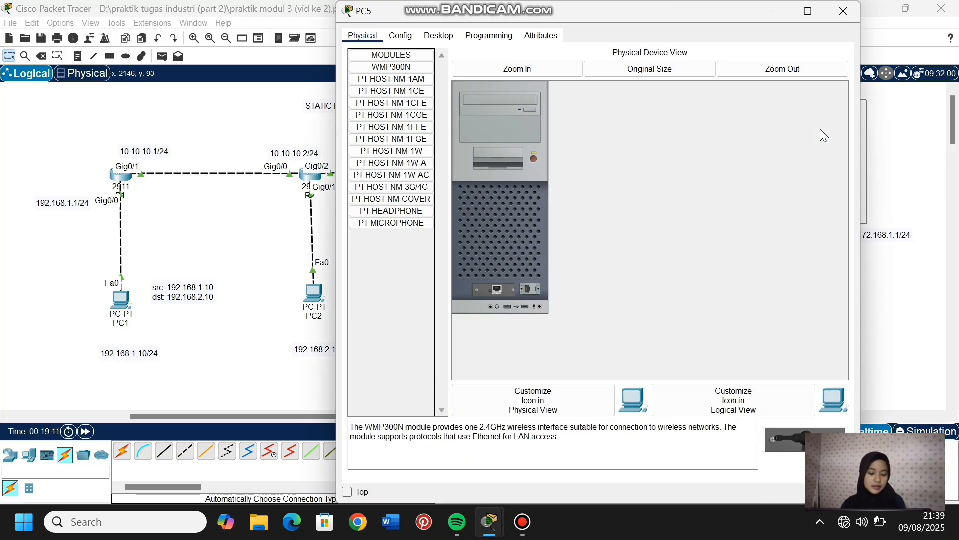
{"action": "left_click", "coordinate": [438, 35]}
{"action": "left_click", "coordinate": [404, 76]}
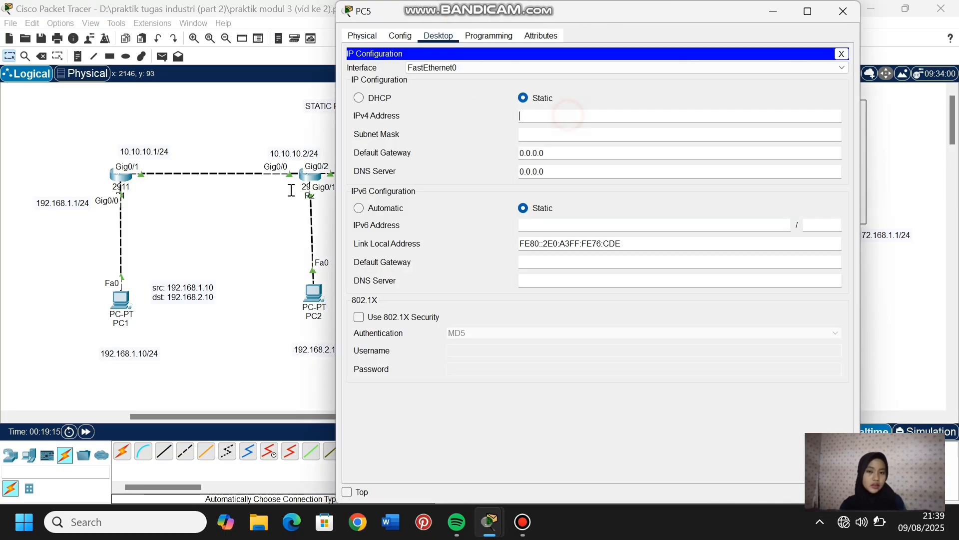
{"action": "type", "text": "172.168.1.2"}
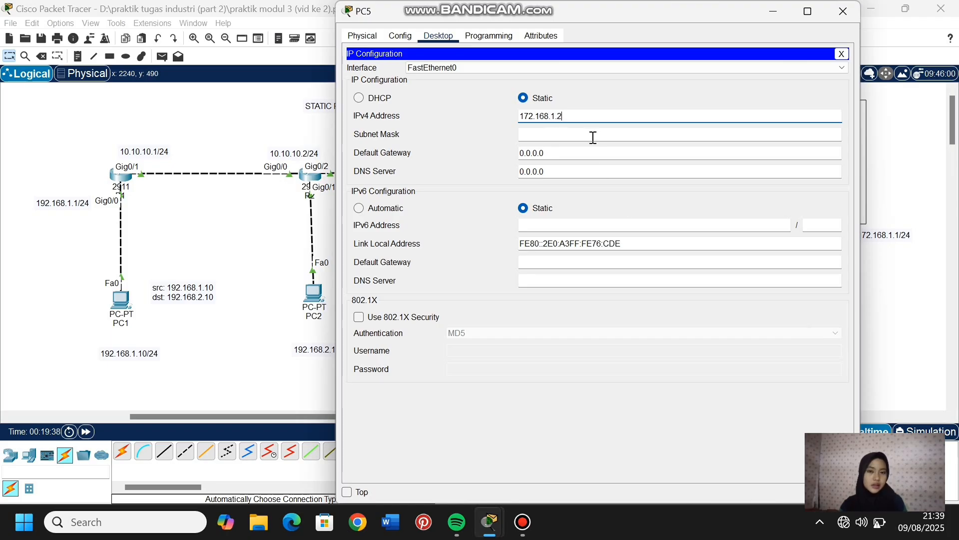
{"action": "left_click", "coordinate": [593, 137]}
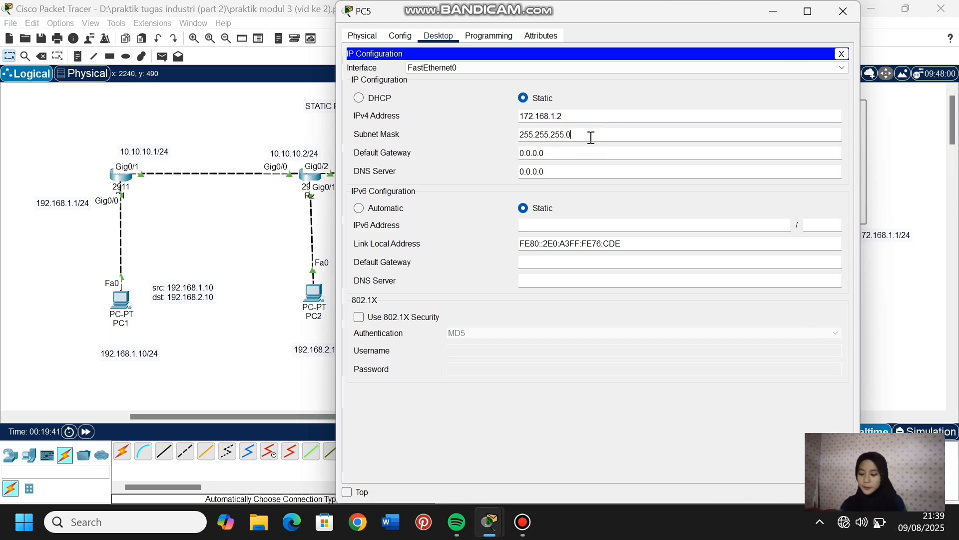
- Set PC5's default gateway to 172.168.1.1 and return to the topology
{"action": "left_click_drag", "start_coordinate": [550, 152], "coordinate": [509, 149]}
{"action": "type", "text": "1"}
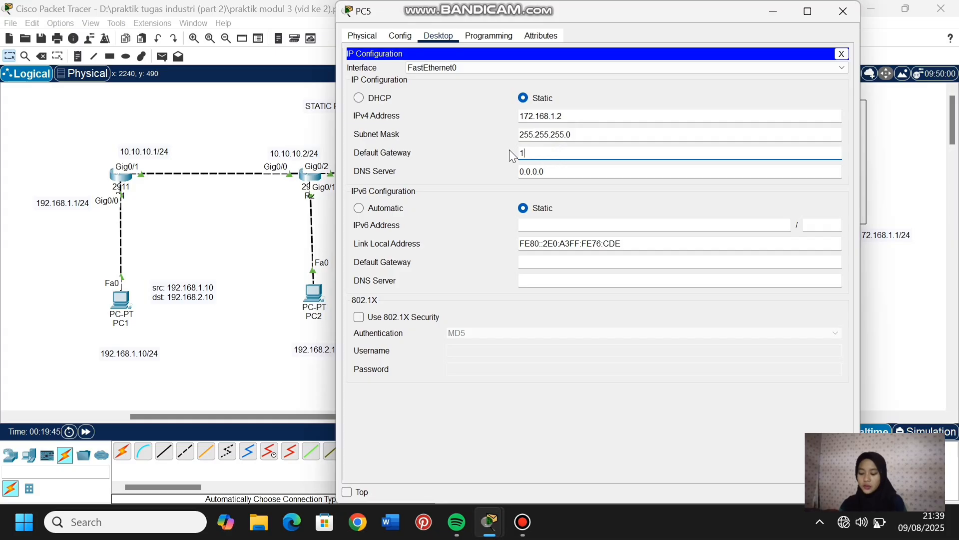
{"action": "type", "text": "72.168.1.1"}
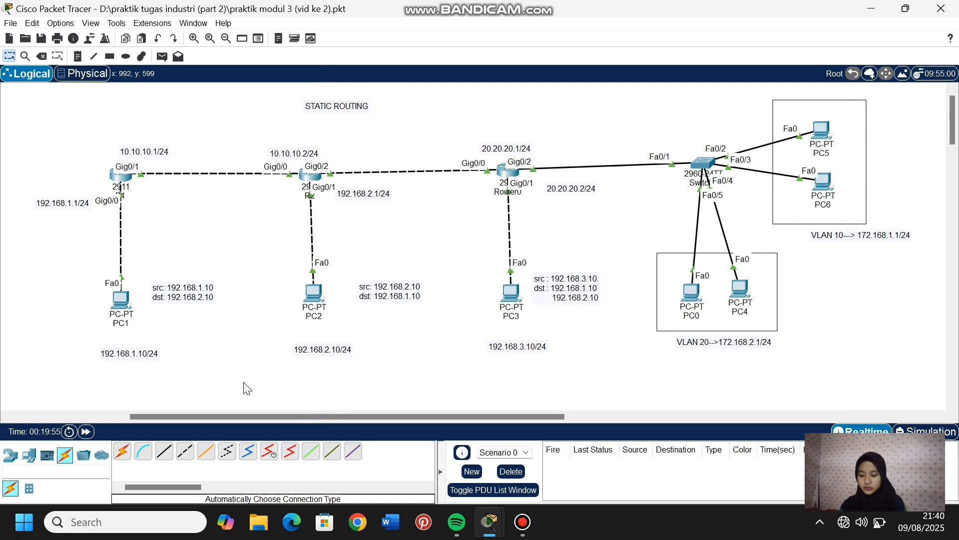
{"action": "left_click", "coordinate": [242, 388]}
- Open PC6's IP configuration and set its static IPv4 address to 172.168.1.3
{"action": "left_click", "coordinate": [823, 183]}
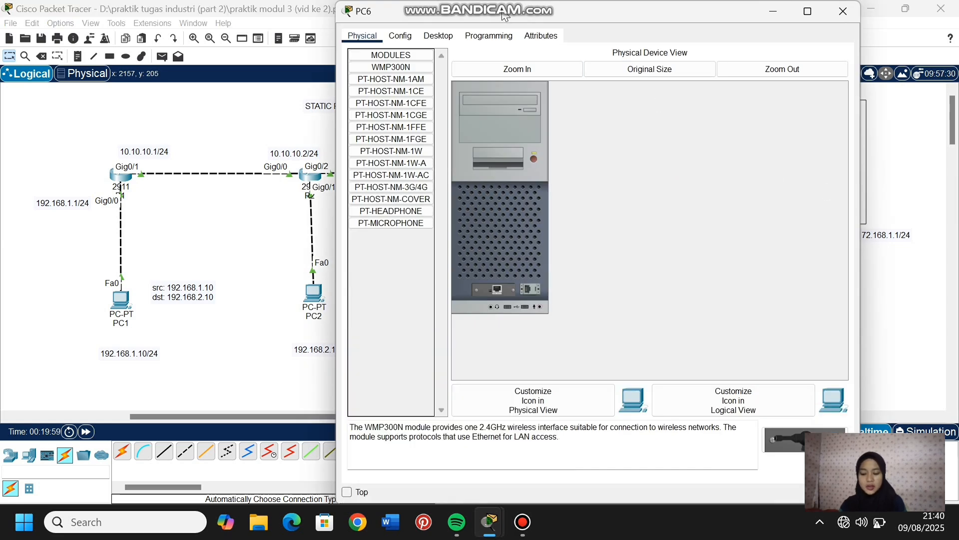
{"action": "left_click", "coordinate": [438, 36]}
{"action": "left_click", "coordinate": [387, 86]}
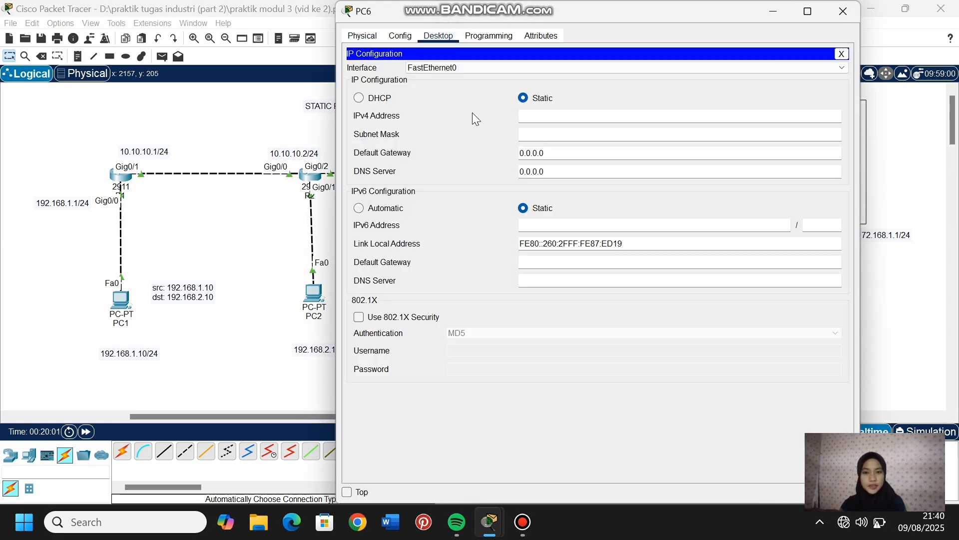
{"action": "left_click", "coordinate": [535, 120]}
{"action": "type", "text": "172.168.1.3"}
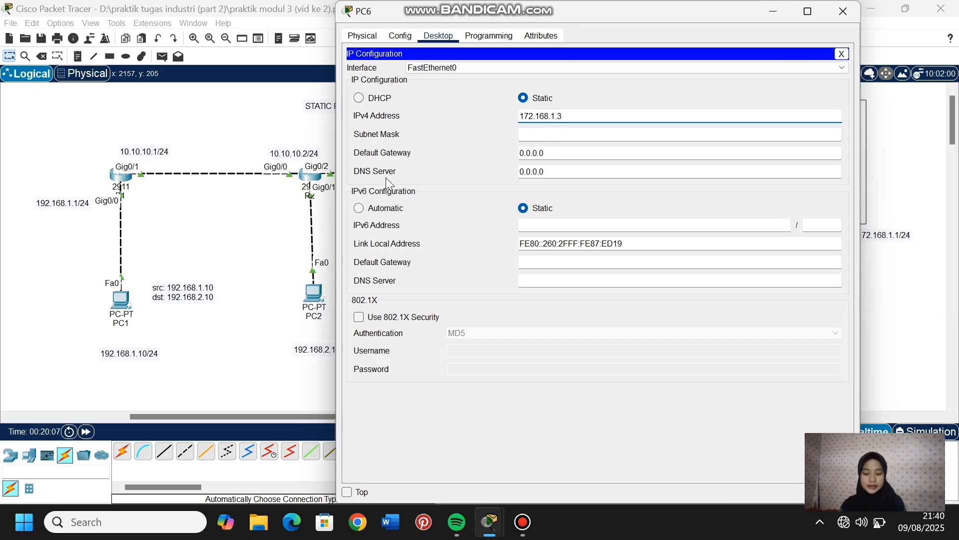
- Set PC6's subnet mask to 255.255.255.0 and its default gateway to 172.168.1.1, and return to the topology
{"action": "left_click", "coordinate": [553, 134]}
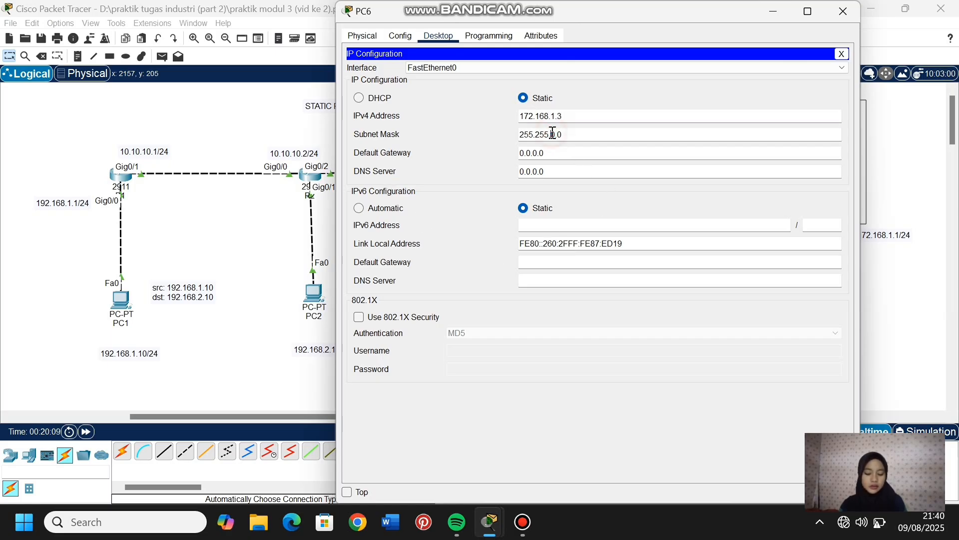
{"action": "key", "text": "BackSpace"}
{"action": "key", "text": "BackSpace"}
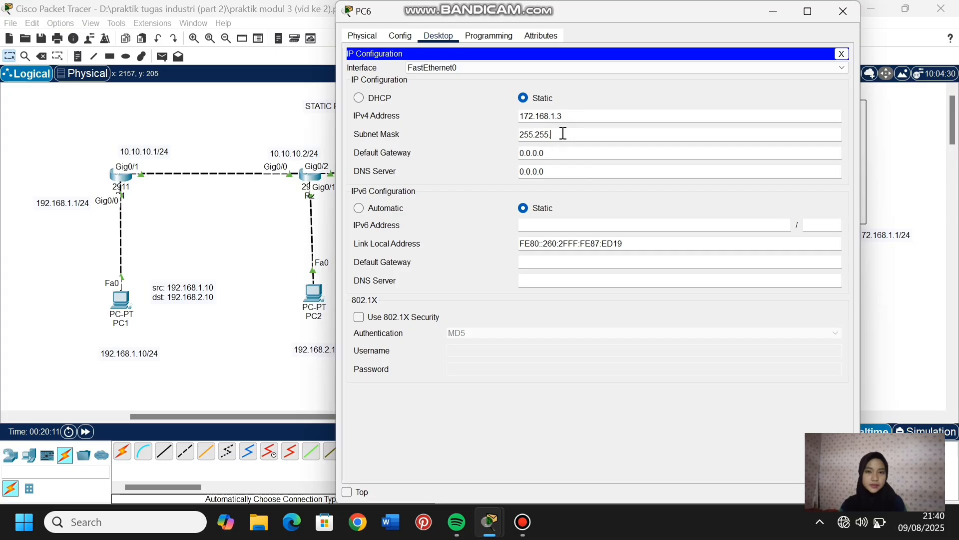
{"action": "type", "text": "255.0"}
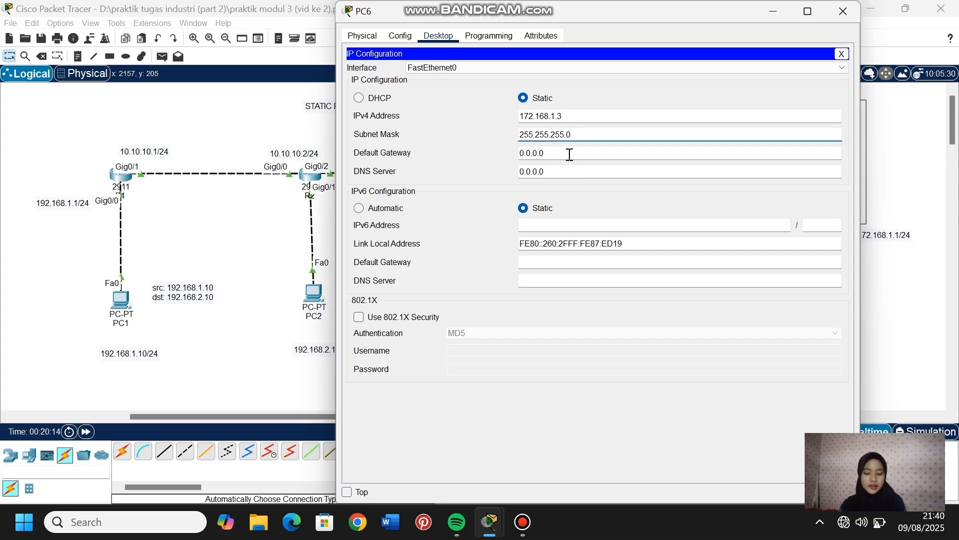
{"action": "left_click_drag", "start_coordinate": [561, 154], "coordinate": [505, 154]}
{"action": "type", "text": "172"}
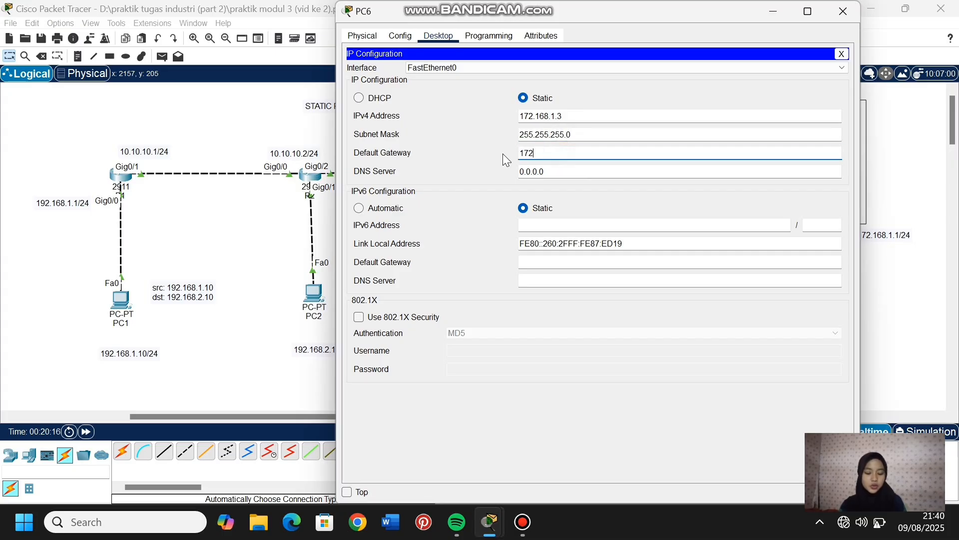
{"action": "type", "text": ".168.1.1"}
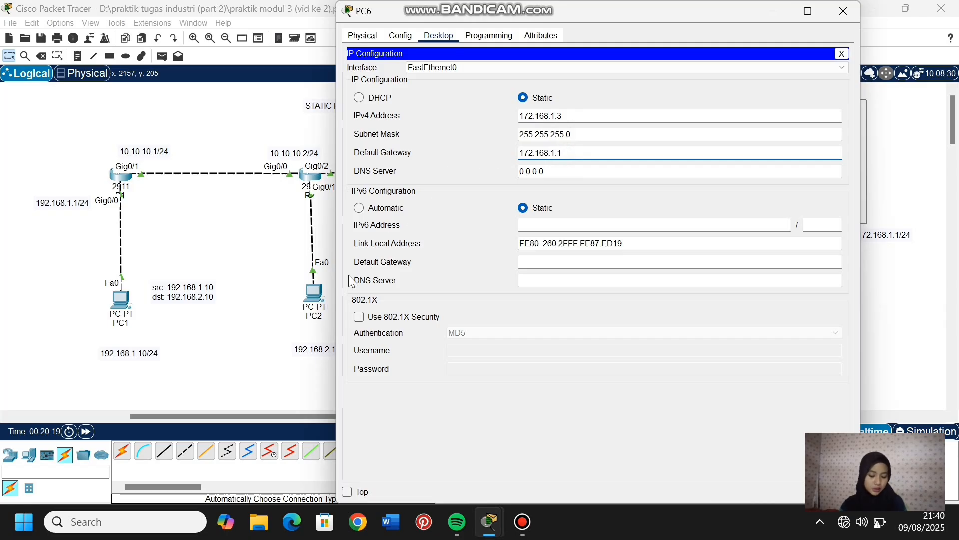
{"action": "left_click", "coordinate": [244, 325]}
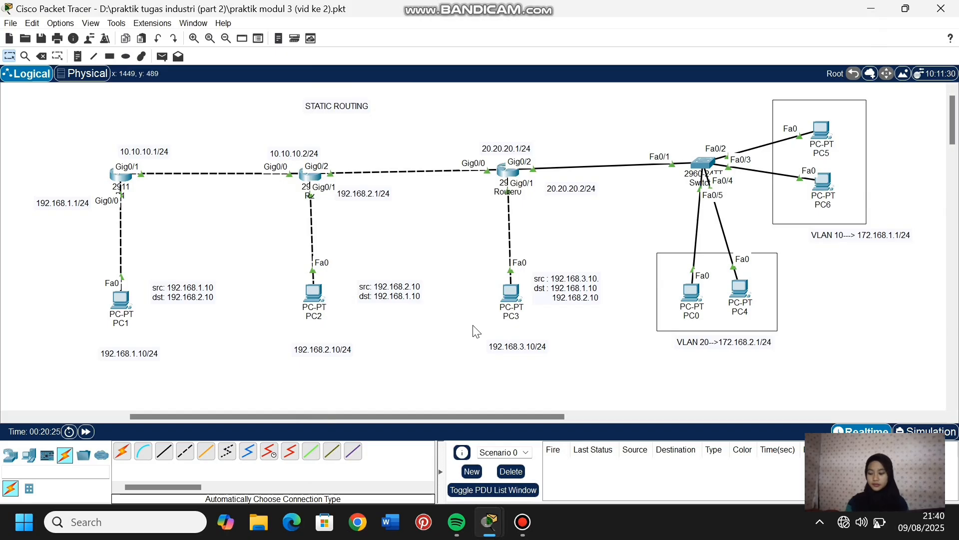
- Test connectivity within each VLAN by sending simple PDUs from PC0 to PC4 and from PC5 to PC6
{"action": "key", "text": "Delete"}
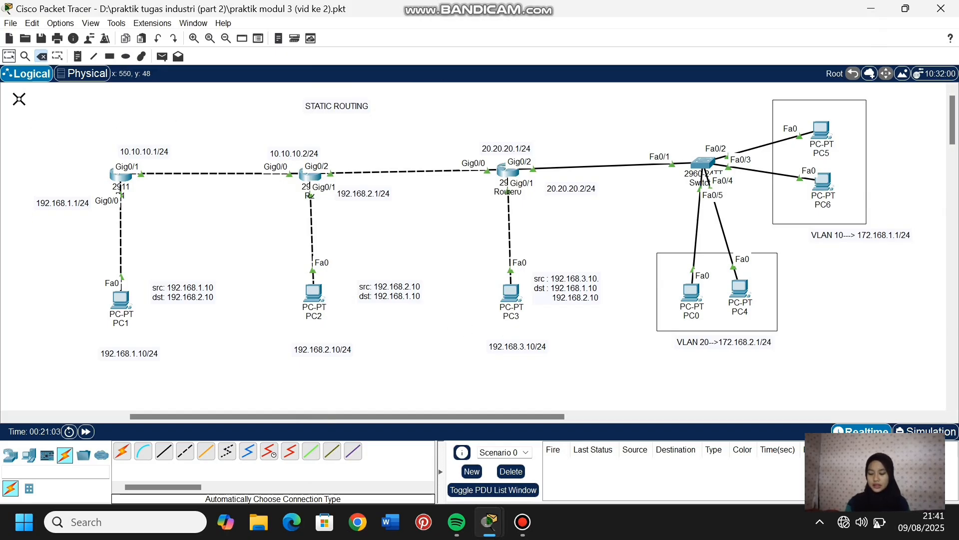
{"action": "left_click", "coordinate": [9, 56]}
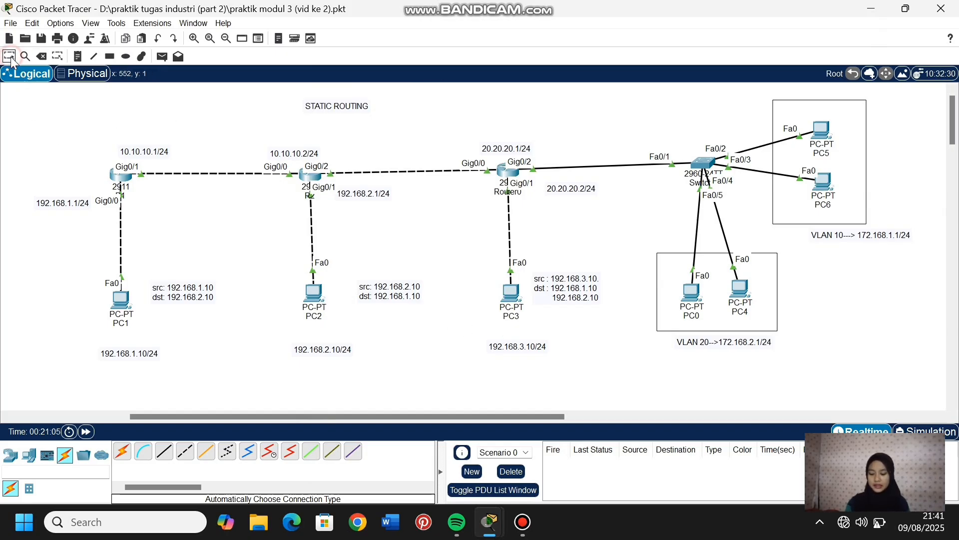
{"action": "left_click", "coordinate": [162, 56]}
{"action": "left_click", "coordinate": [690, 291]}
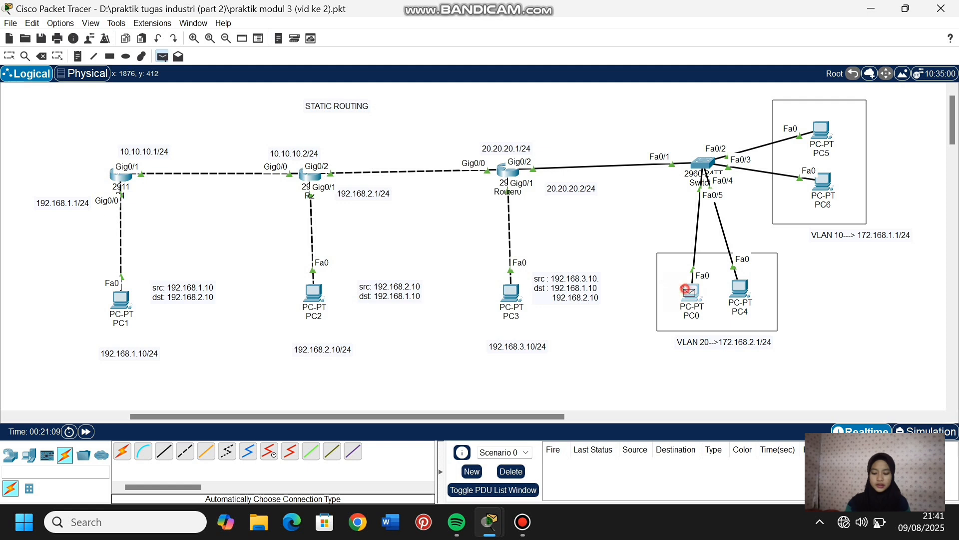
{"action": "left_click", "coordinate": [738, 291]}
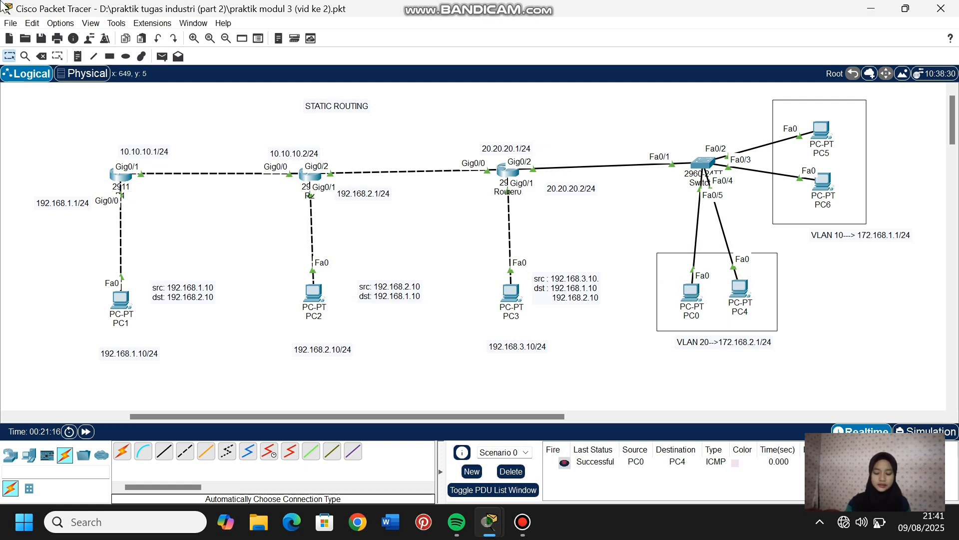
{"action": "left_click", "coordinate": [160, 57]}
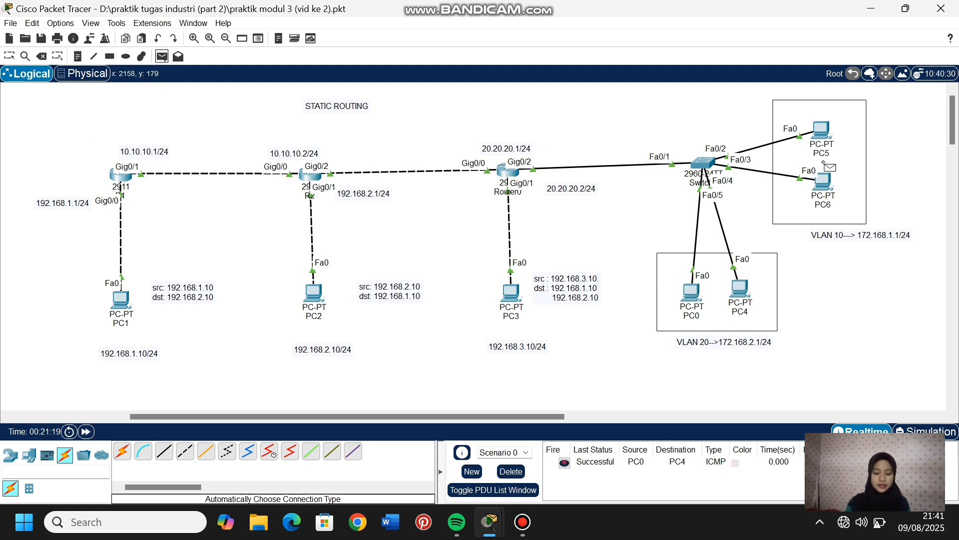
{"action": "left_click", "coordinate": [820, 129]}
{"action": "left_click", "coordinate": [823, 184]}
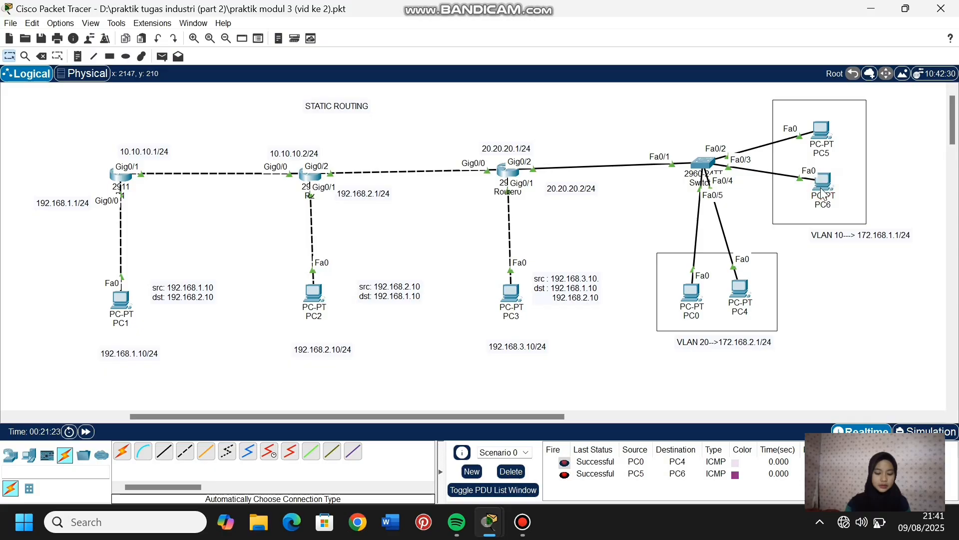
- Clear the PDU test results and test inter-VLAN connectivity by sending a simple PDU from PC0 to PC5 twice
{"action": "left_click", "coordinate": [162, 57]}
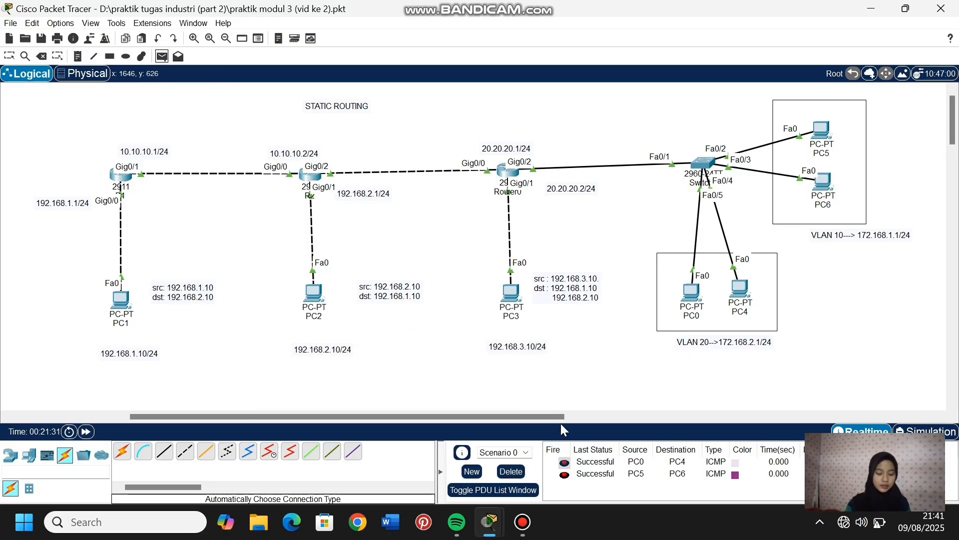
{"action": "left_click", "coordinate": [510, 471]}
{"action": "left_click", "coordinate": [691, 292]}
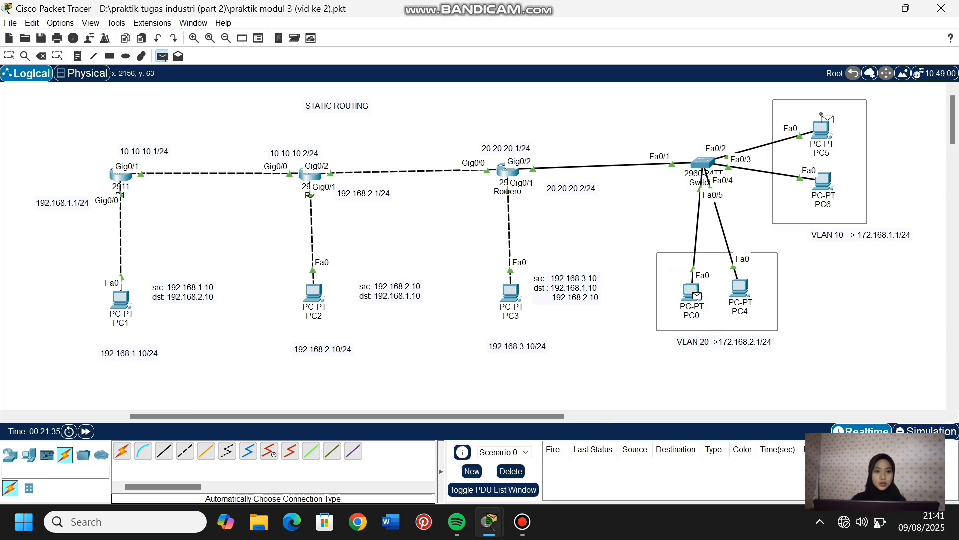
{"action": "left_click", "coordinate": [823, 129]}
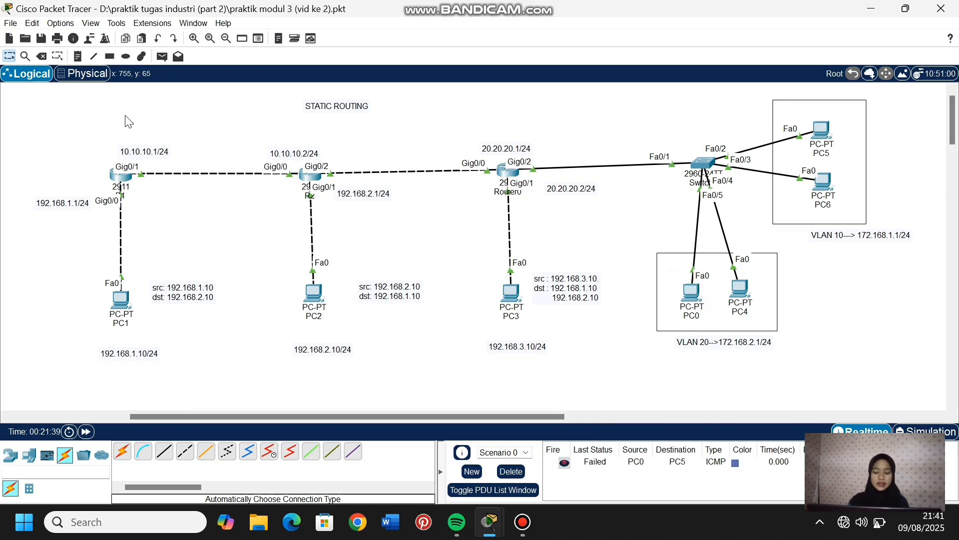
{"action": "left_click", "coordinate": [161, 57]}
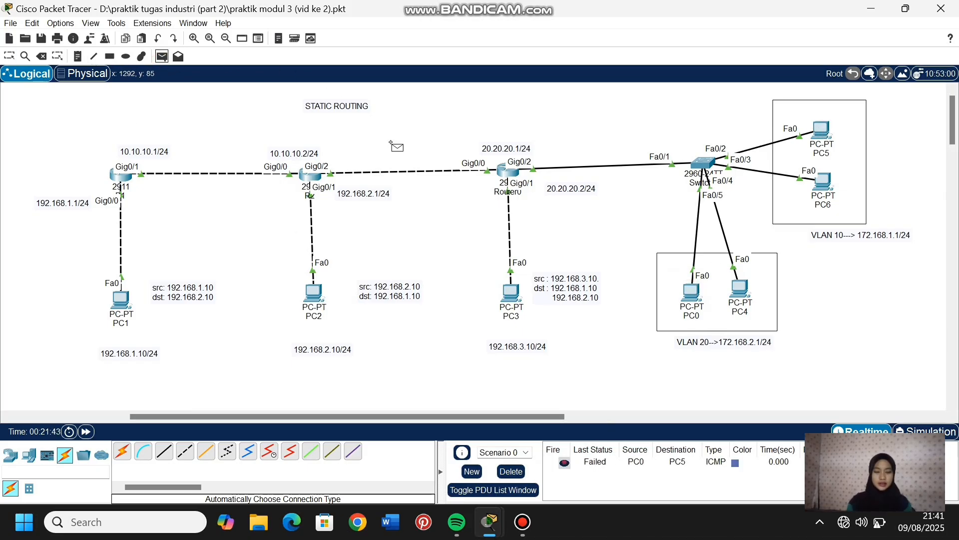
{"action": "left_click", "coordinate": [694, 291]}
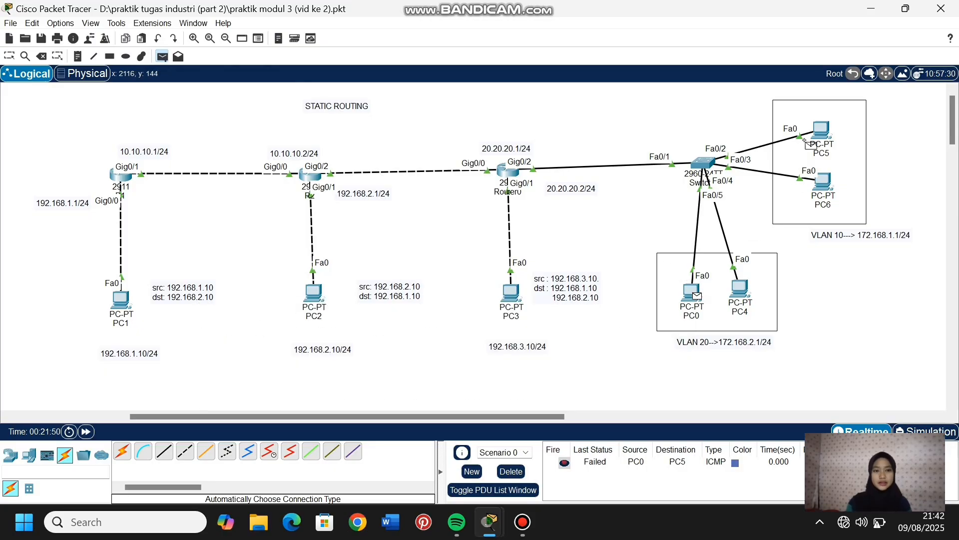
{"action": "left_click", "coordinate": [822, 129]}
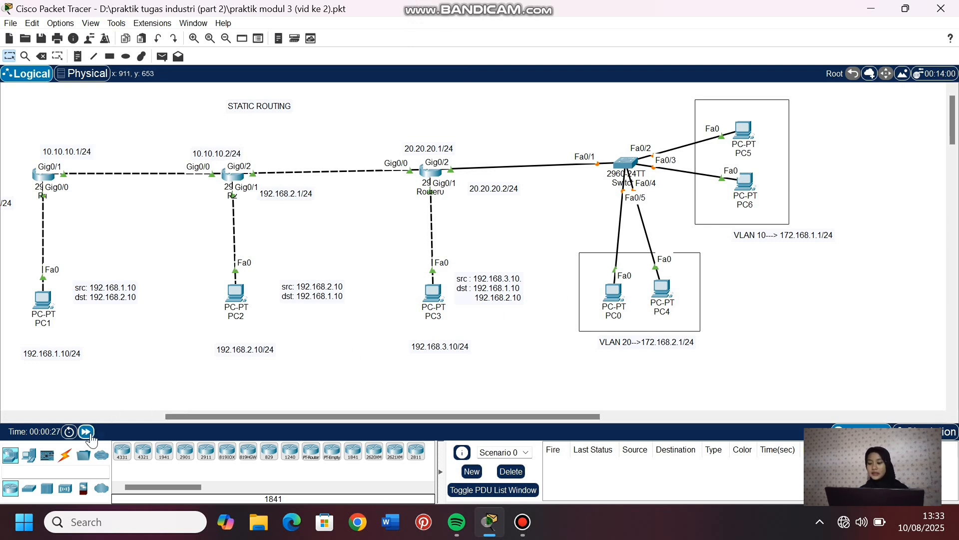
- Fast-forward the network time and move the STATIC ROUTING title slightly toward Router0
{"action": "left_click", "coordinate": [86, 431]}
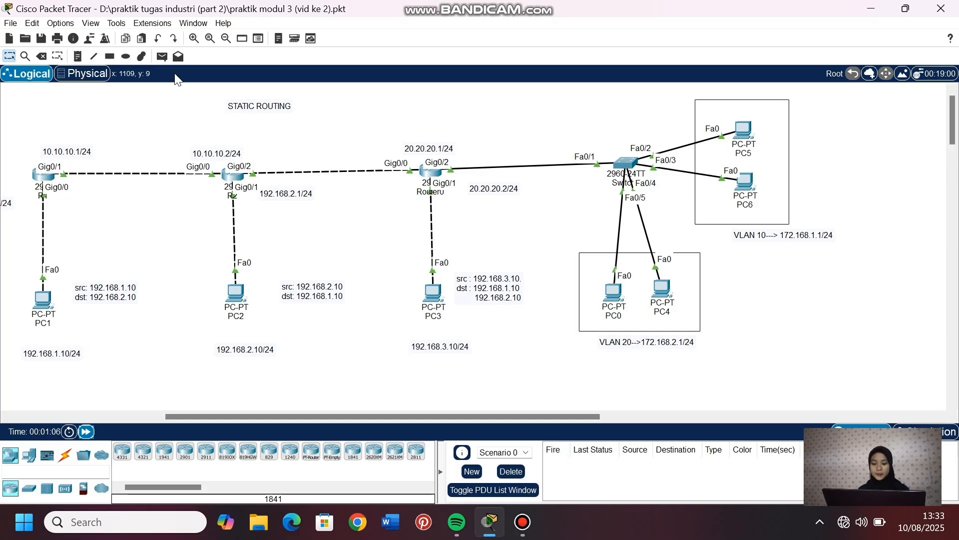
{"action": "left_click_drag", "start_coordinate": [280, 106], "coordinate": [298, 110]}
{"action": "left_click", "coordinate": [77, 56]}
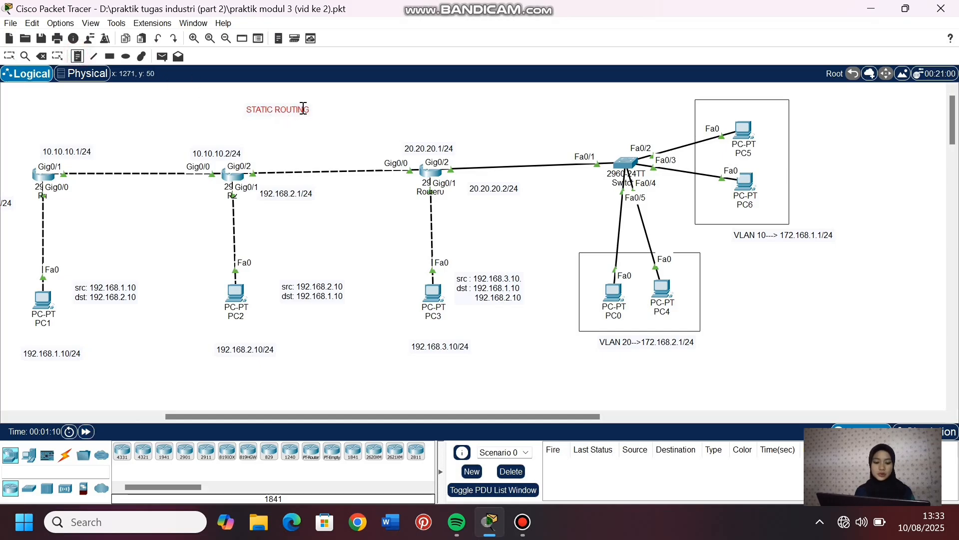
{"action": "left_click", "coordinate": [302, 111]}
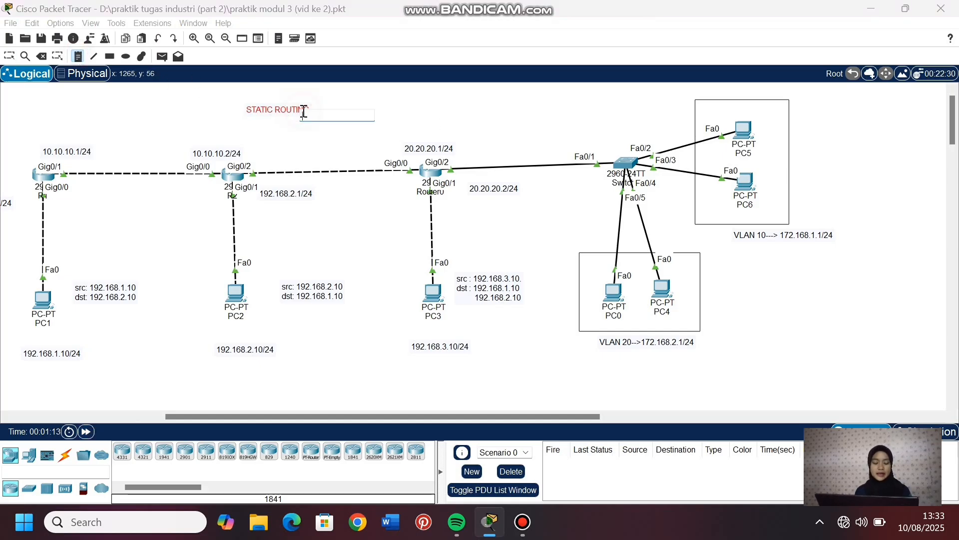
{"action": "left_click", "coordinate": [9, 56]}
- Copy the STATIC ROUTING title text into a new note and position it above the link between Router0 and the switch
{"action": "double_click", "coordinate": [289, 109]}
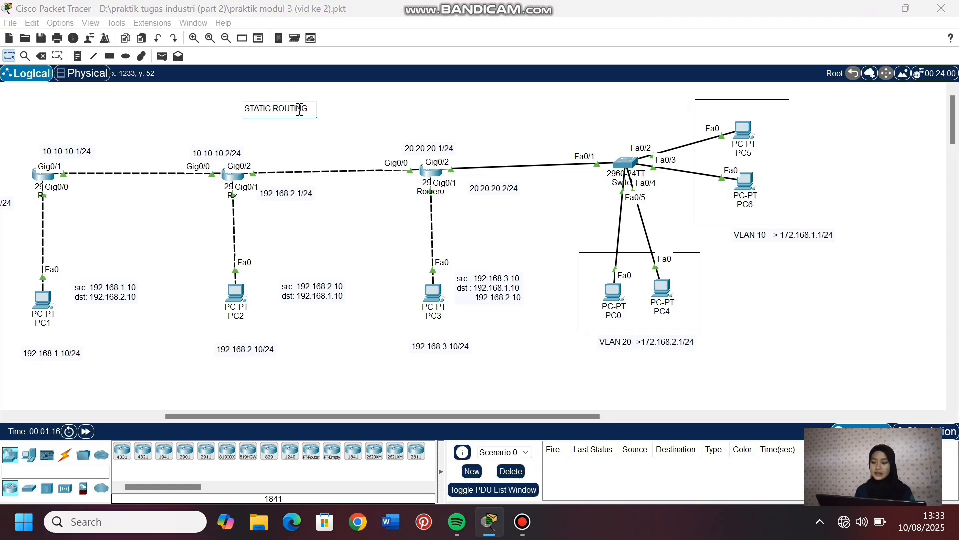
{"action": "left_click_drag", "start_coordinate": [312, 109], "coordinate": [235, 112]}
{"action": "key", "text": "ctrl+c"}
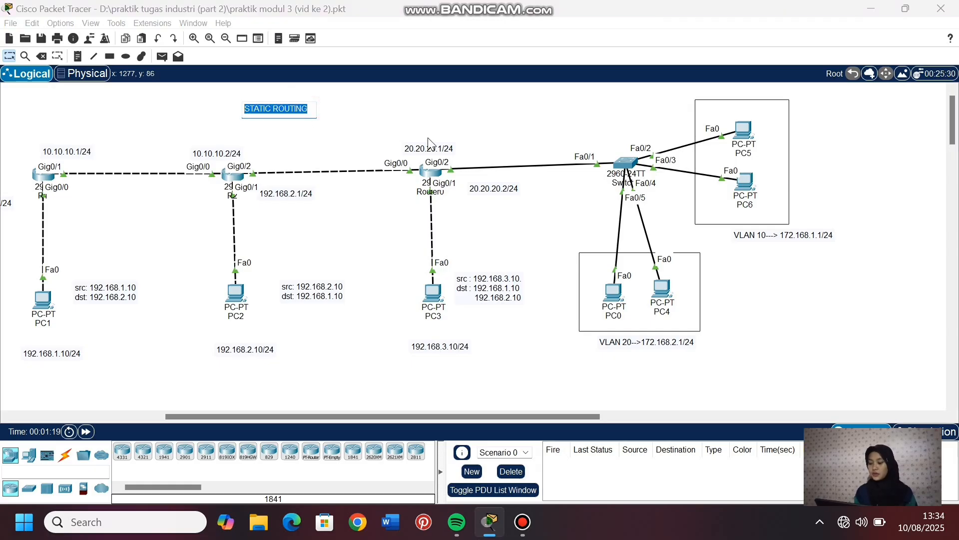
{"action": "left_click", "coordinate": [538, 116]}
{"action": "key", "text": "n"}
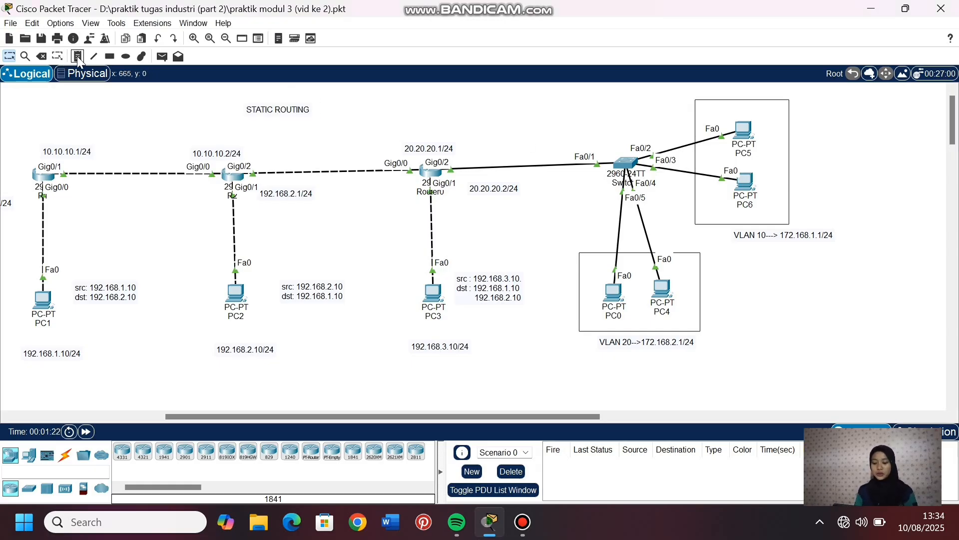
{"action": "left_click", "coordinate": [529, 116]}
{"action": "key", "text": "ctrl+v"}
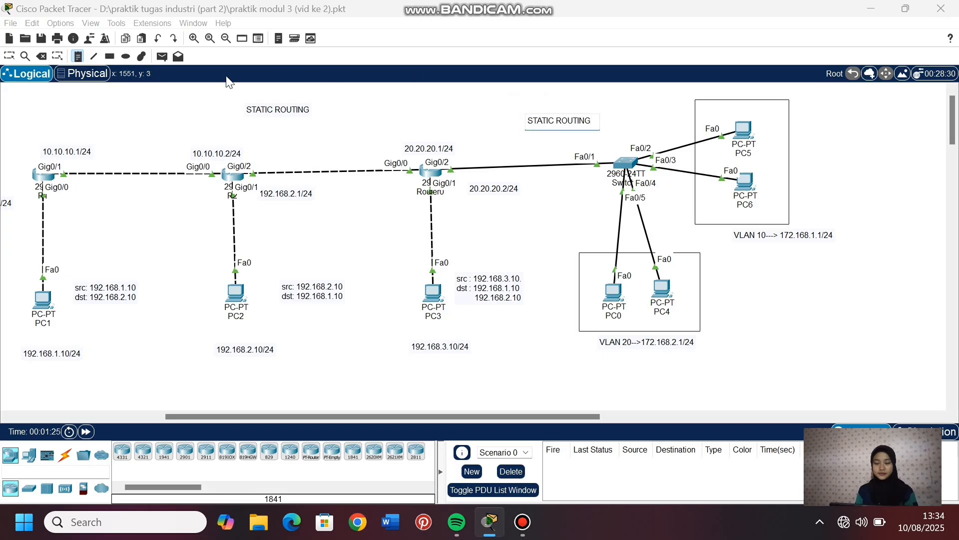
{"action": "left_click", "coordinate": [7, 57]}
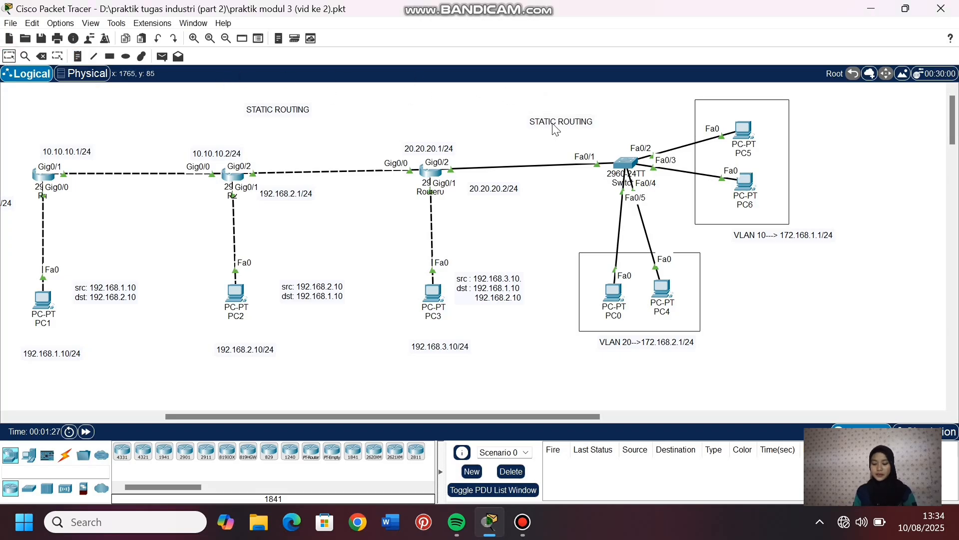
{"action": "left_click_drag", "start_coordinate": [554, 125], "coordinate": [566, 116]}
- Add a 30.30.30.1/24 address note beside Router0's Gig0/2 port and adjust its position just above the switch link
{"action": "left_click", "coordinate": [78, 56]}
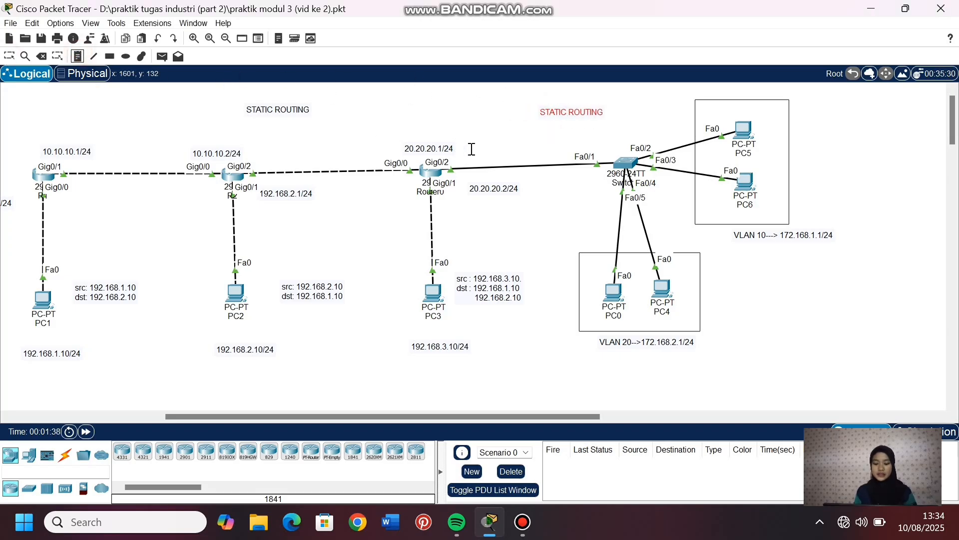
{"action": "left_click", "coordinate": [471, 149]}
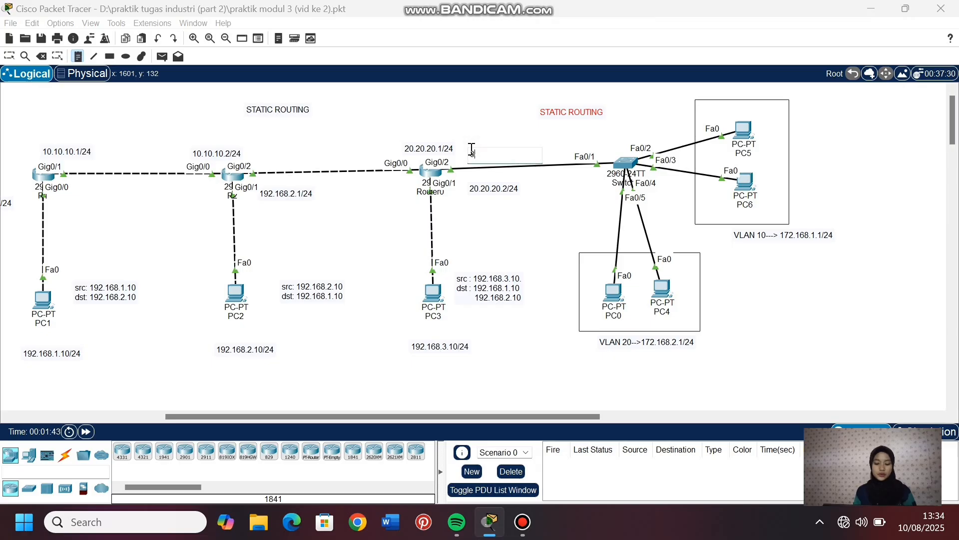
{"action": "type", "text": "30.30.30.1/"}
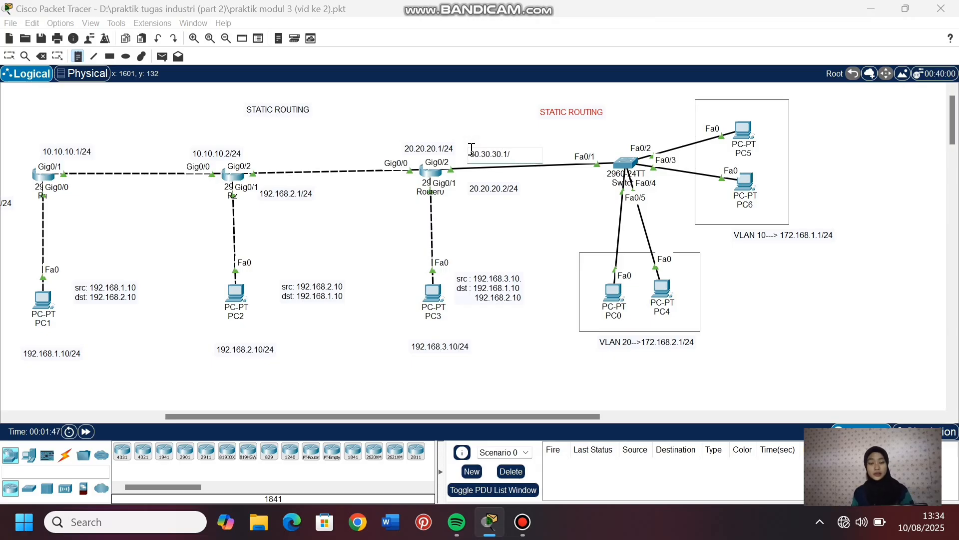
{"action": "type", "text": "24"}
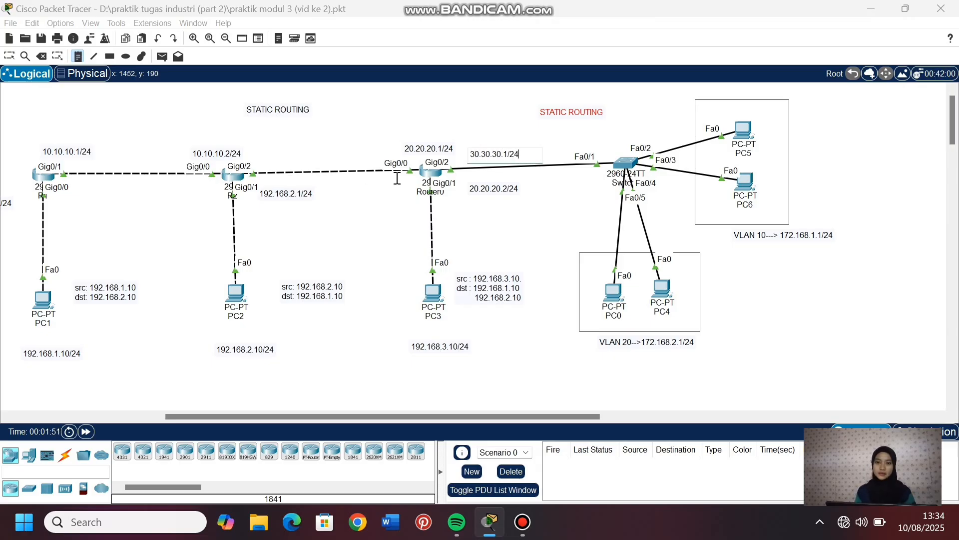
{"action": "left_click", "coordinate": [9, 56]}
{"action": "left_click", "coordinate": [503, 156]}
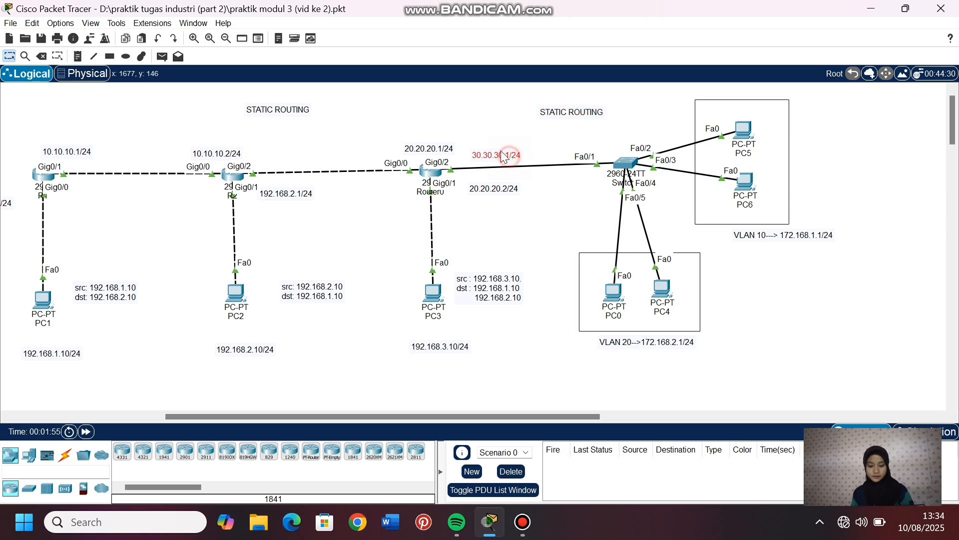
{"action": "left_click_drag", "start_coordinate": [509, 156], "coordinate": [508, 158]}
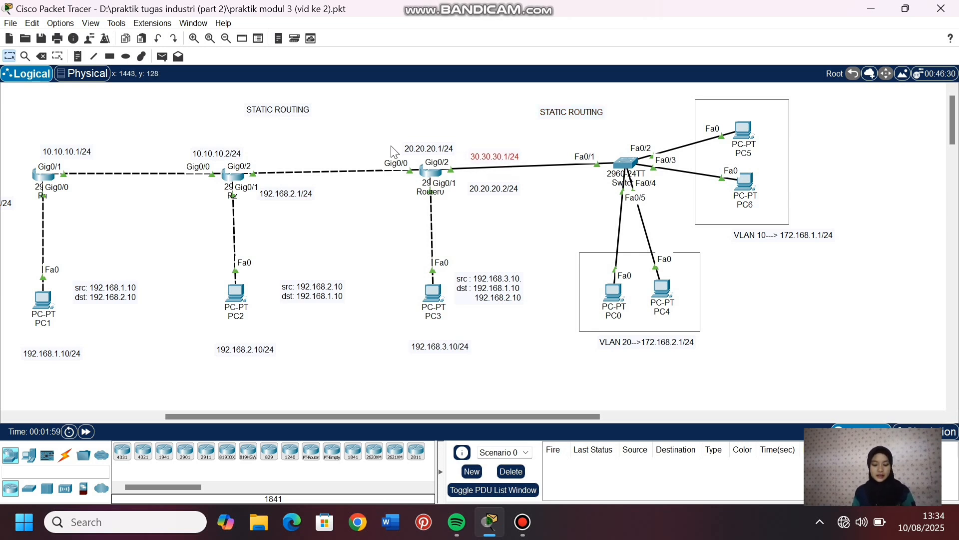
- Move the 20.20.20.1/24 address note above Router0's Gig0/0 port
{"action": "left_click_drag", "start_coordinate": [420, 151], "coordinate": [390, 152]}
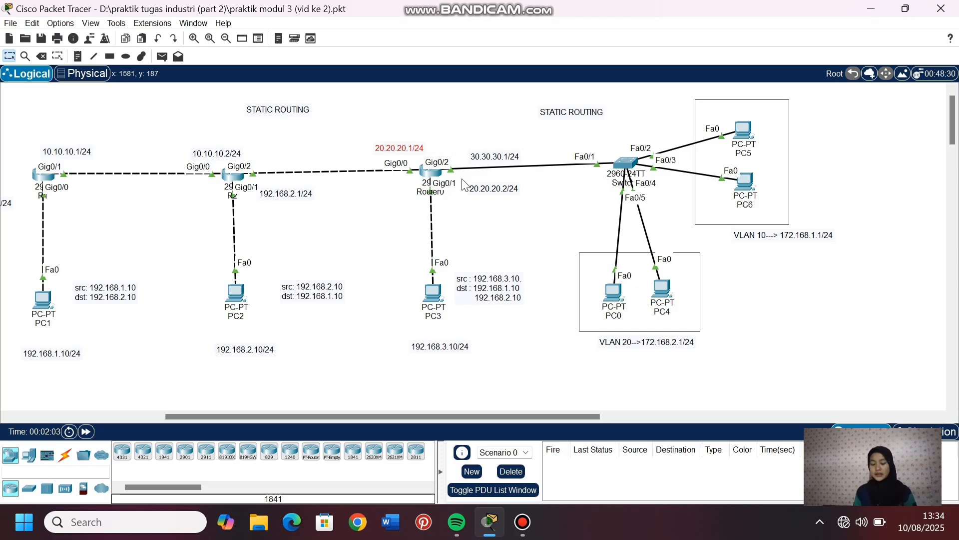
- Open Switch0's command line and enter global configuration mode
{"action": "left_click", "coordinate": [627, 162]}
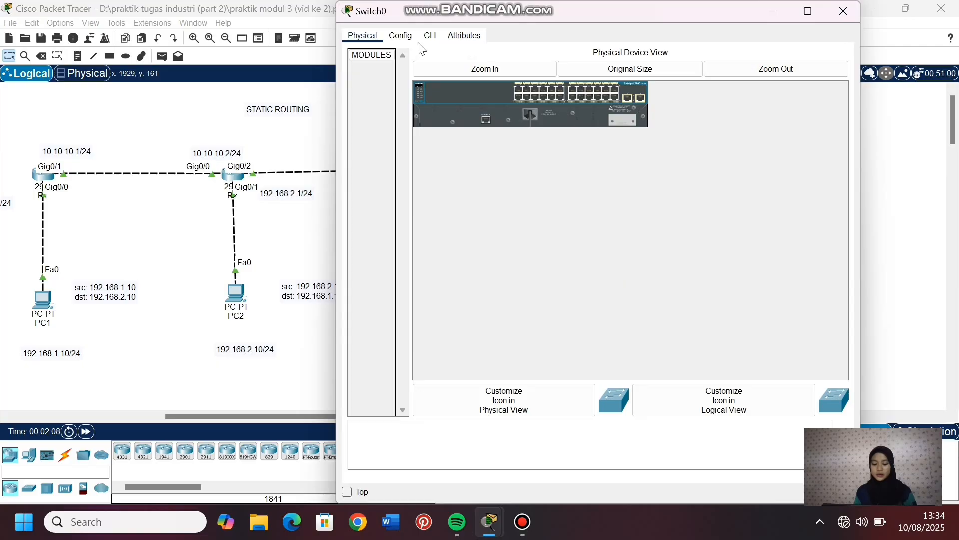
{"action": "left_click", "coordinate": [425, 41]}
{"action": "key", "text": "Return"}
{"action": "type", "text": "en"}
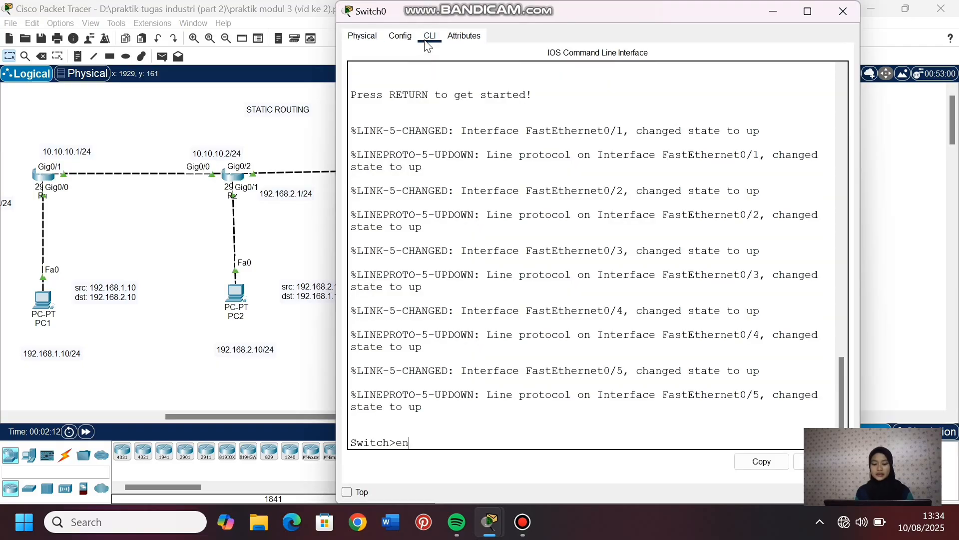
{"action": "key", "text": "Return"}
{"action": "type", "text": "conf t"}
{"action": "key", "text": "Return"}
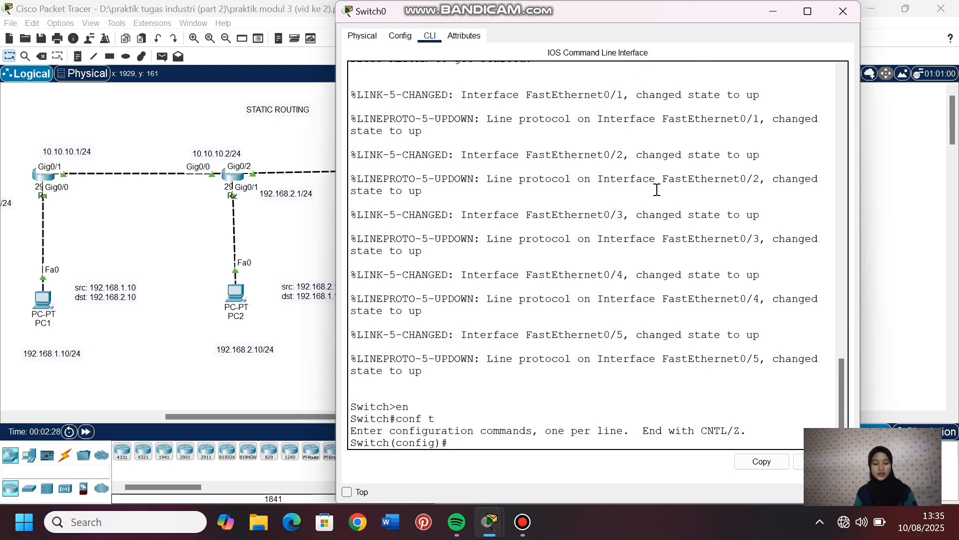
- Configure Switch0's fa0/1 interface, which links to Router0, as a trunk with switchport mode trunk, and return to the topology
{"action": "type", "text": "int fa0/"}
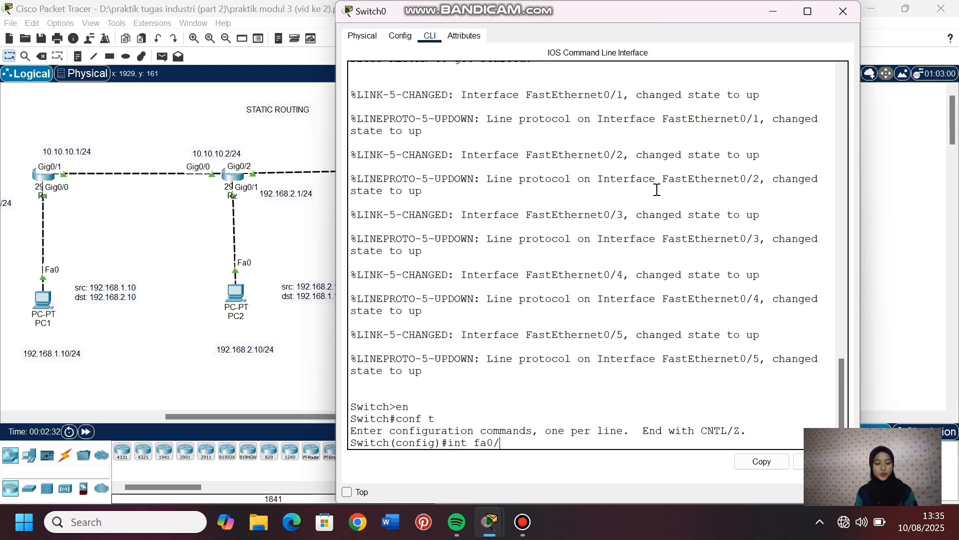
{"action": "type", "text": "1"}
{"action": "key", "text": "Return"}
{"action": "type", "text": "sw"}
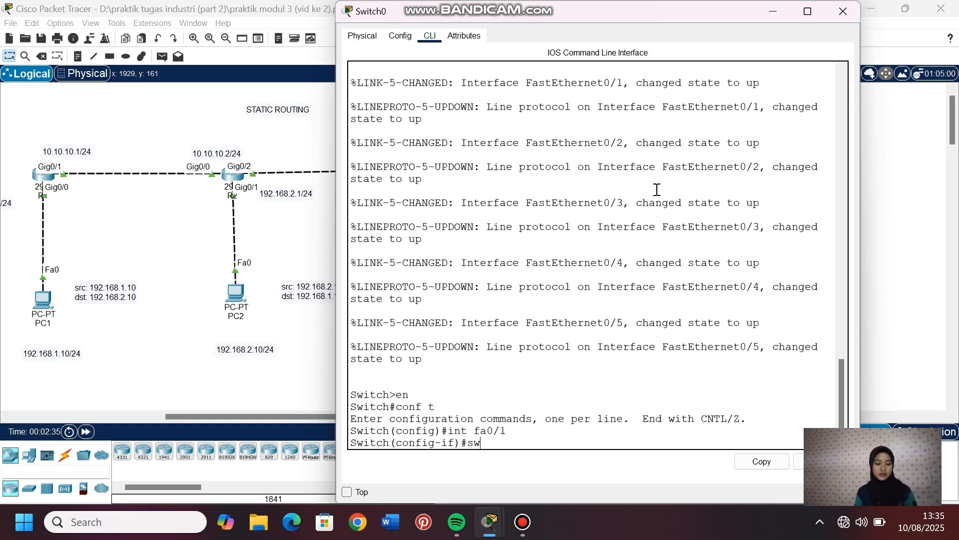
{"action": "key", "text": "Tab"}
{"action": "type", "text": "m"}
{"action": "key", "text": "Tab"}
{"action": "type", "text": "t"}
{"action": "key", "text": "Tab"}
{"action": "key", "text": "Return"}
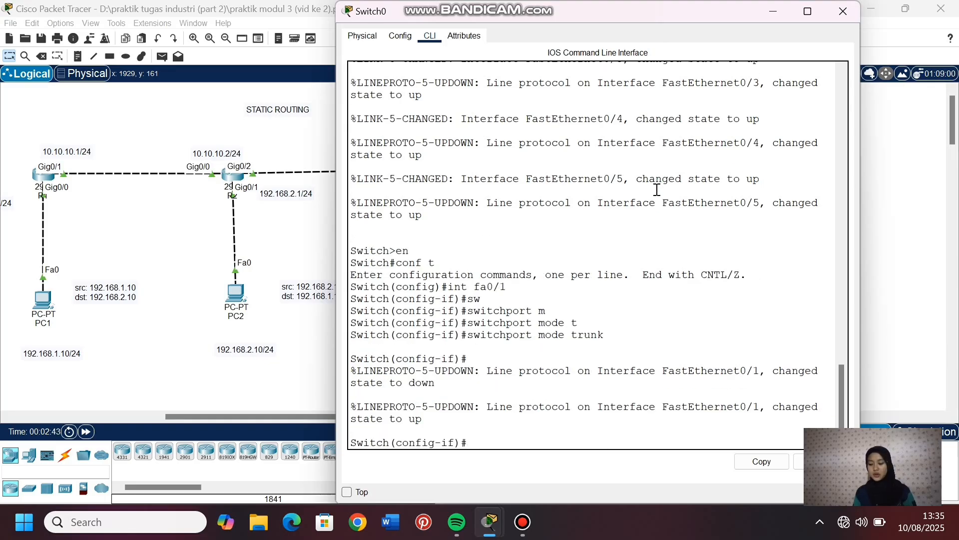
{"action": "left_click", "coordinate": [332, 122]}
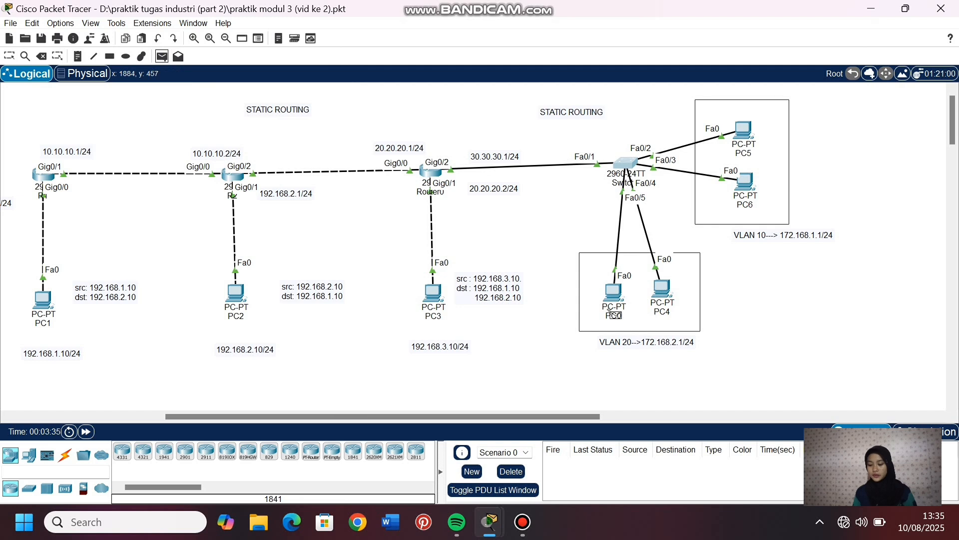
- Test inter-VLAN connectivity by sending a simple PDU from PC4 to PC6 twice, and clear the PDU results
{"action": "left_click", "coordinate": [662, 289]}
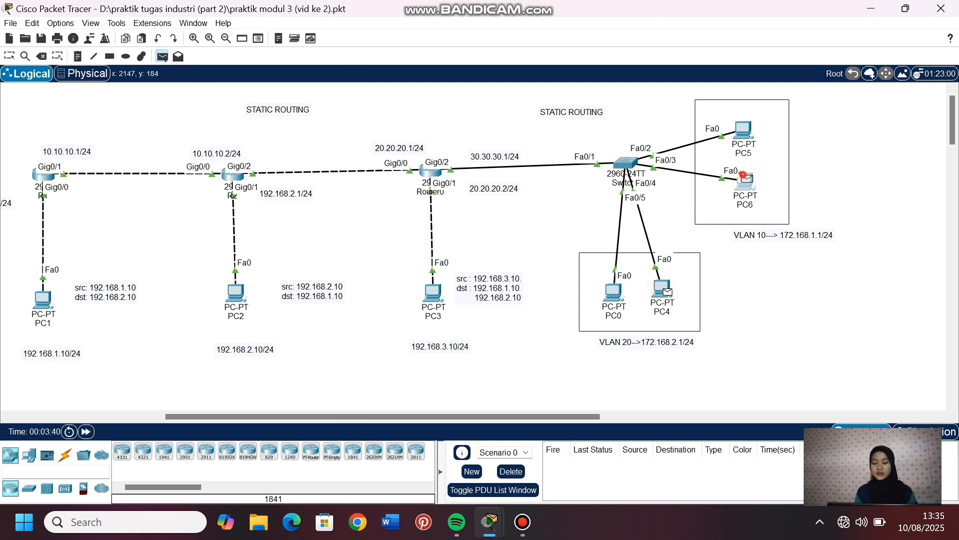
{"action": "left_click", "coordinate": [743, 175]}
{"action": "left_click", "coordinate": [160, 56]}
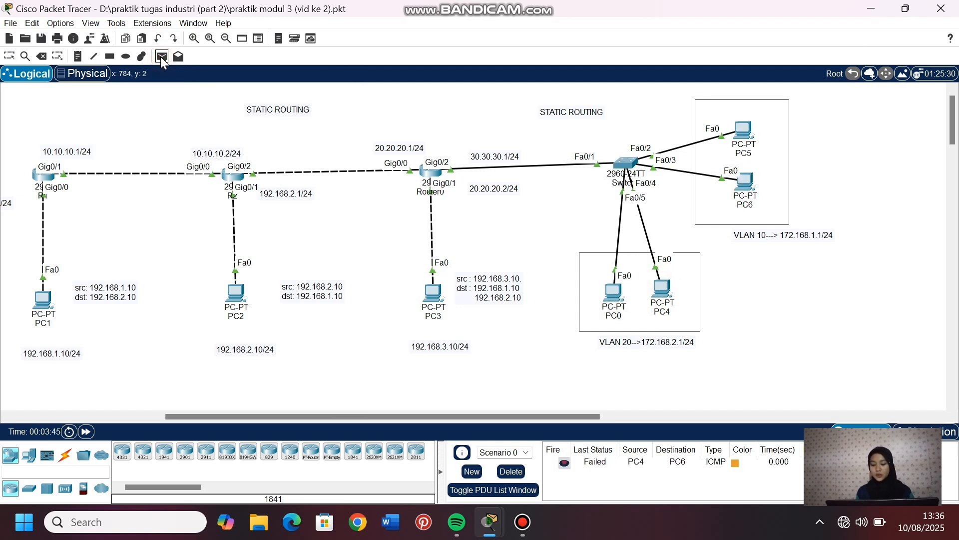
{"action": "left_click", "coordinate": [662, 290]}
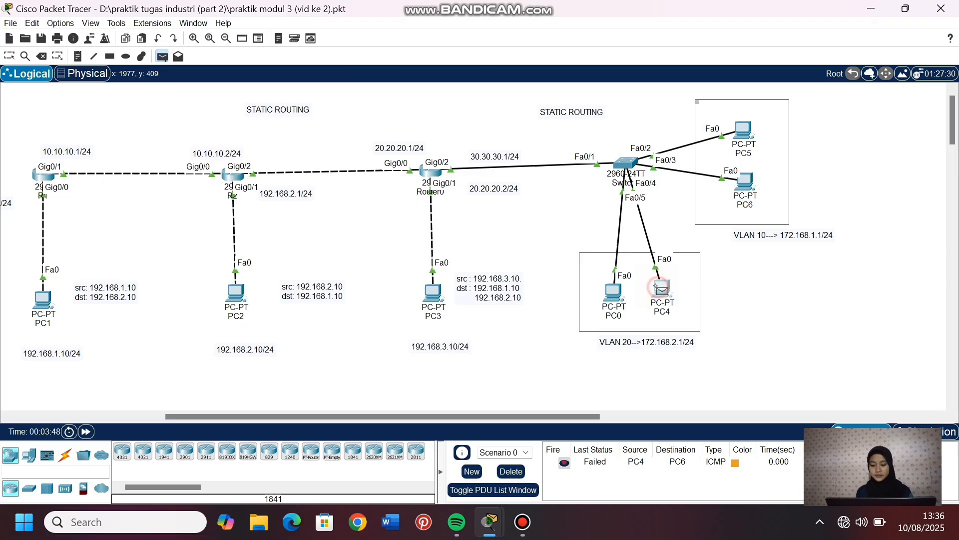
{"action": "left_click", "coordinate": [739, 185]}
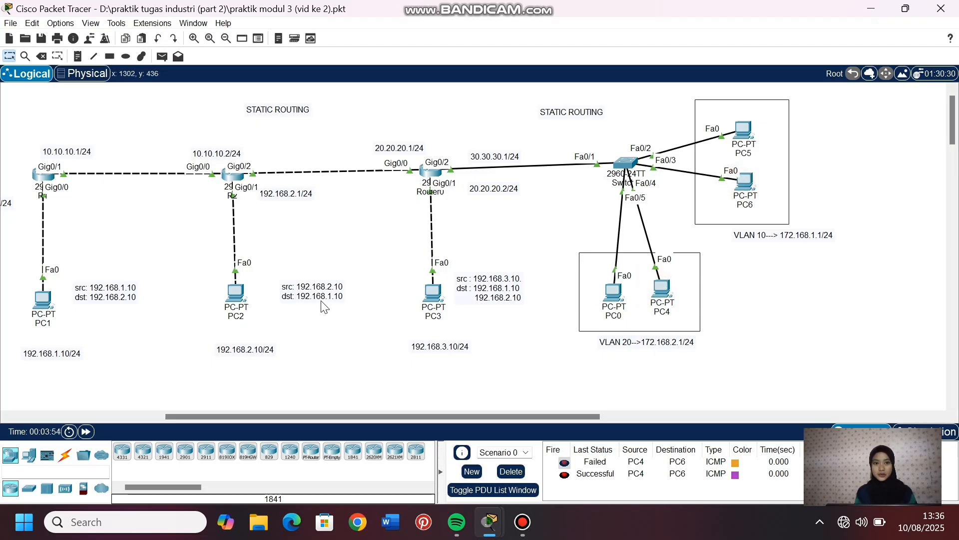
{"action": "left_click", "coordinate": [510, 472]}
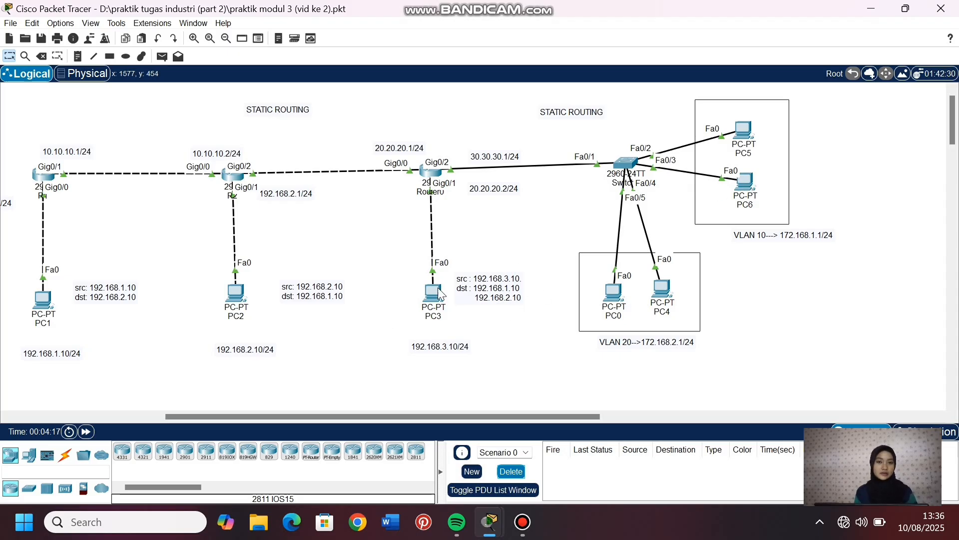
- Display Router0's full routing table with do show ip route from global configuration mode
{"action": "left_click", "coordinate": [428, 172]}
{"action": "left_click", "coordinate": [429, 36]}
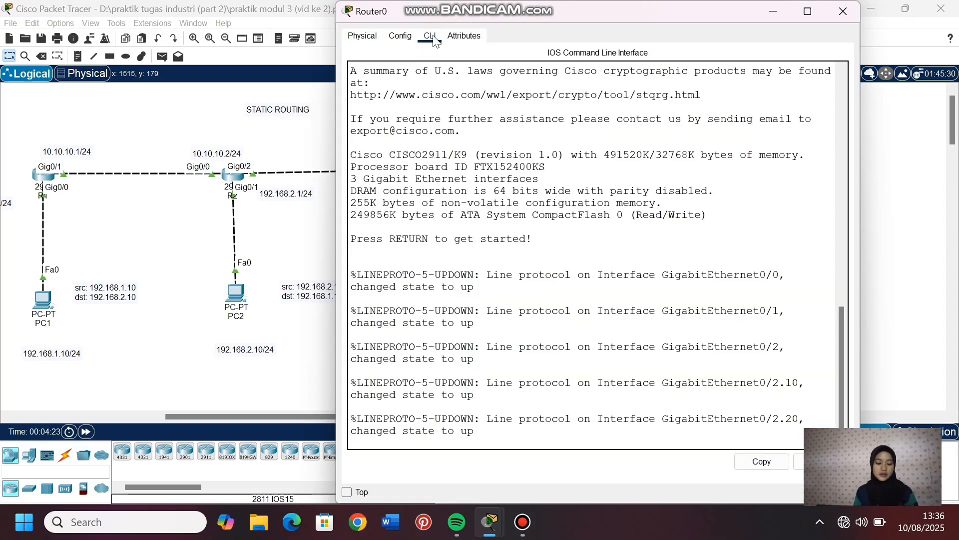
{"action": "key", "text": "Return"}
{"action": "type", "text": "en"}
{"action": "key", "text": "Return"}
{"action": "type", "text": "conf t"}
{"action": "key", "text": "Return"}
{"action": "type", "text": "do sh"}
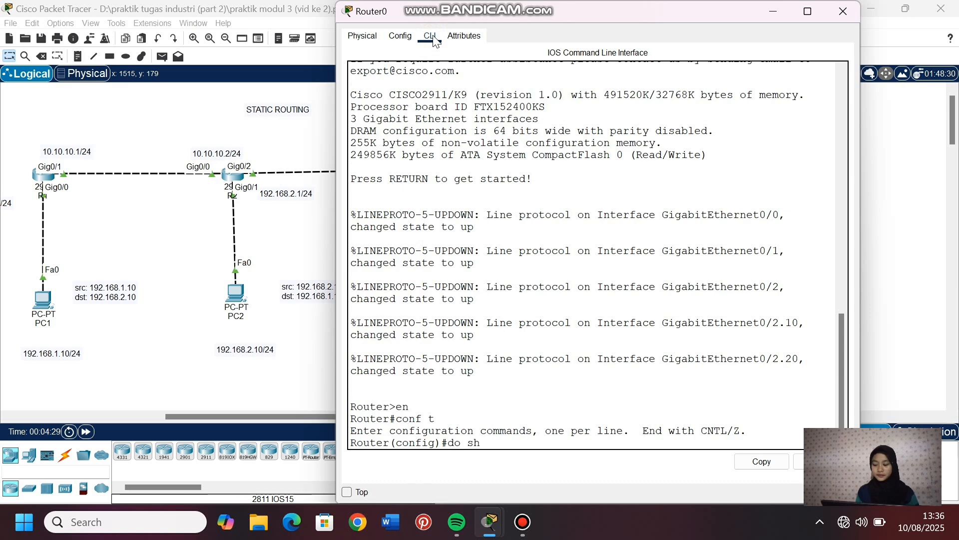
{"action": "type", "text": "ow ip route"}
{"action": "key", "text": "Return"}
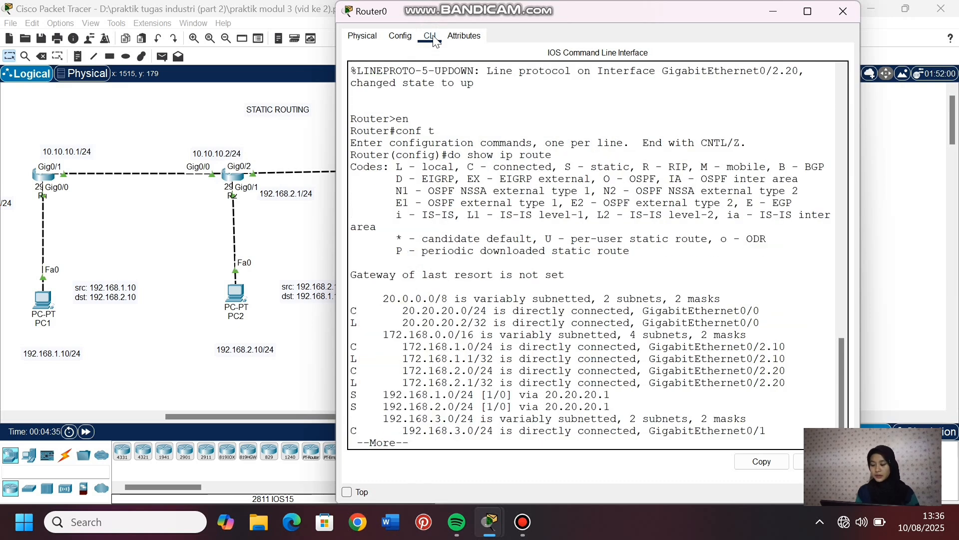
{"action": "key", "text": "space"}
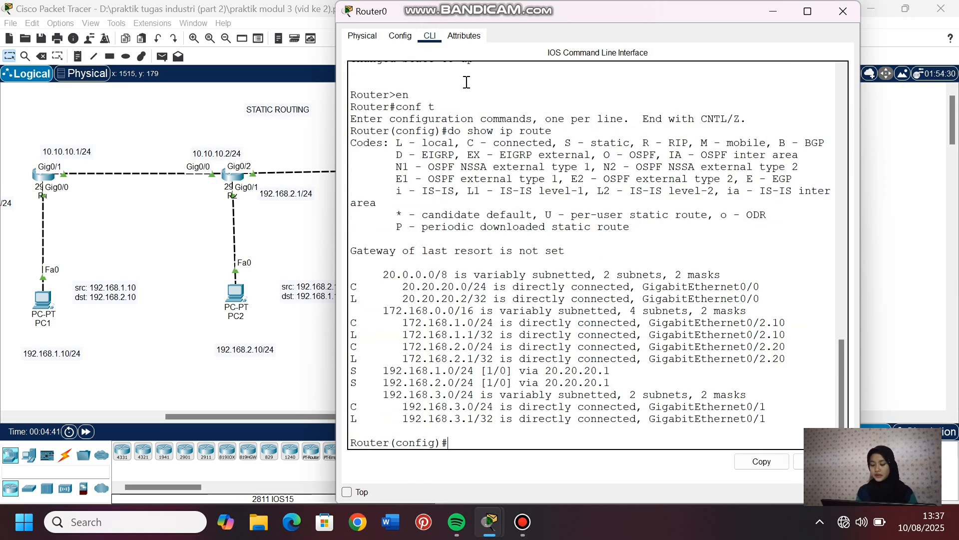
- Examine the 172.168.1.0/24 and 172.168.2.0/24 entries in Router0's routing table and return to the topology
{"action": "left_click_drag", "start_coordinate": [403, 324], "coordinate": [503, 327]}
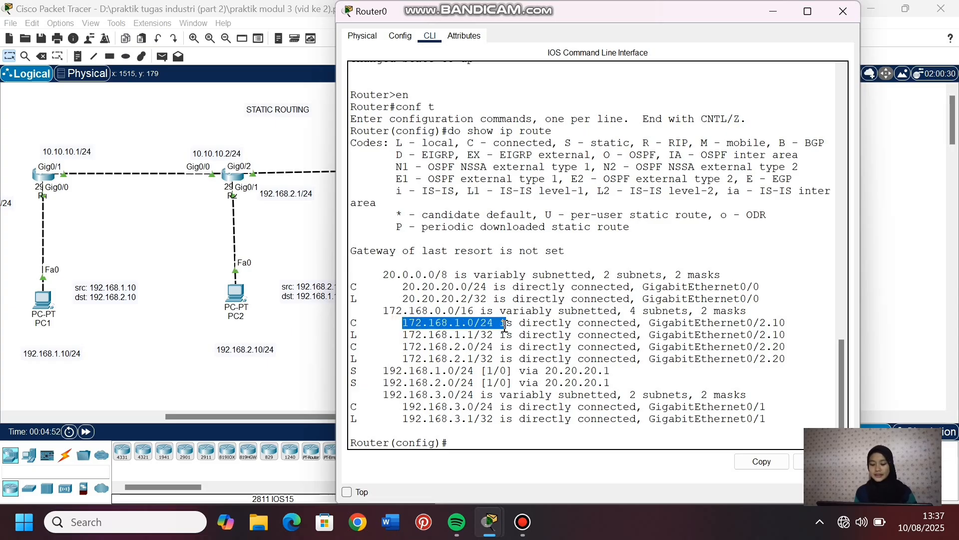
{"action": "left_click", "coordinate": [461, 442]}
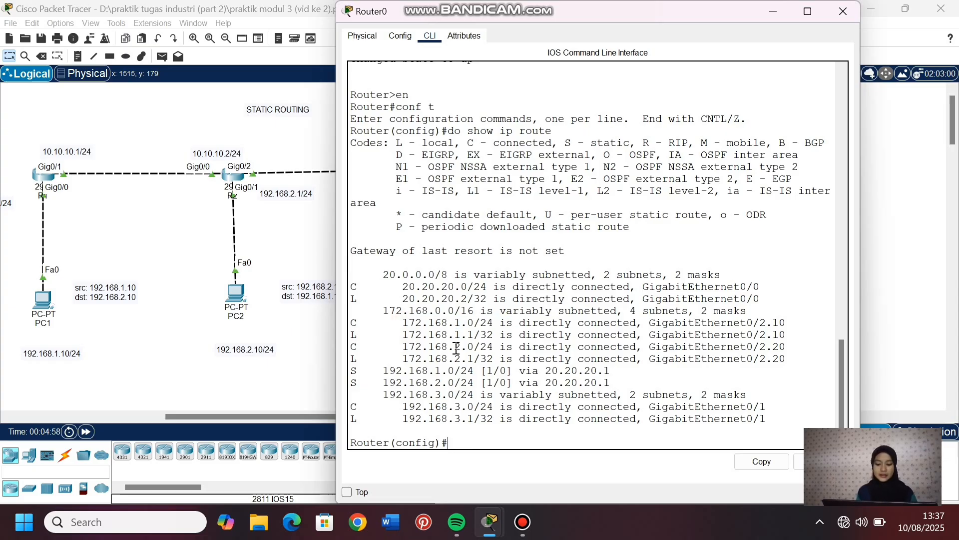
{"action": "left_click_drag", "start_coordinate": [454, 349], "coordinate": [481, 348]}
{"action": "left_click", "coordinate": [473, 435]}
{"action": "left_click", "coordinate": [293, 385]}
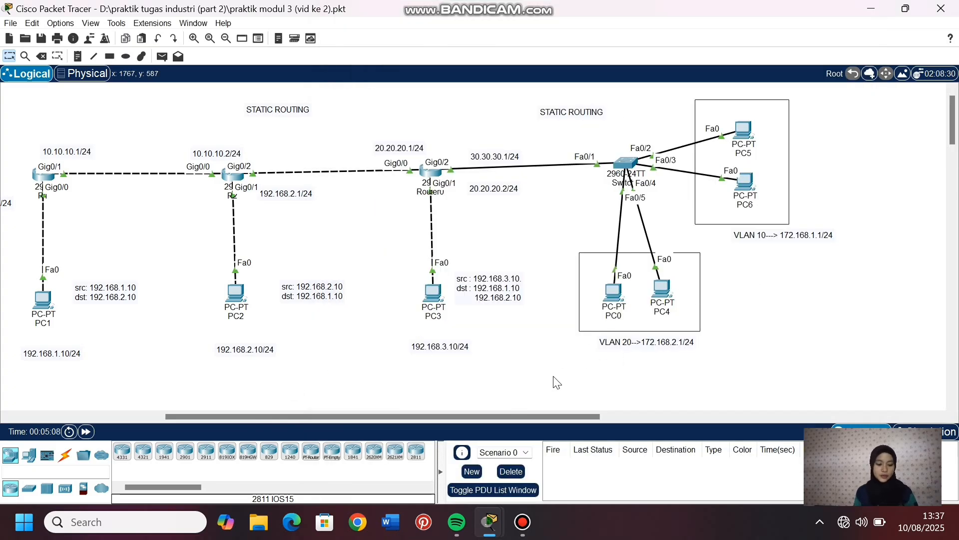
- Test connectivity by sending a simple PDU from PC3 to PC0 twice, and clear the PDU results
{"action": "left_click", "coordinate": [161, 57]}
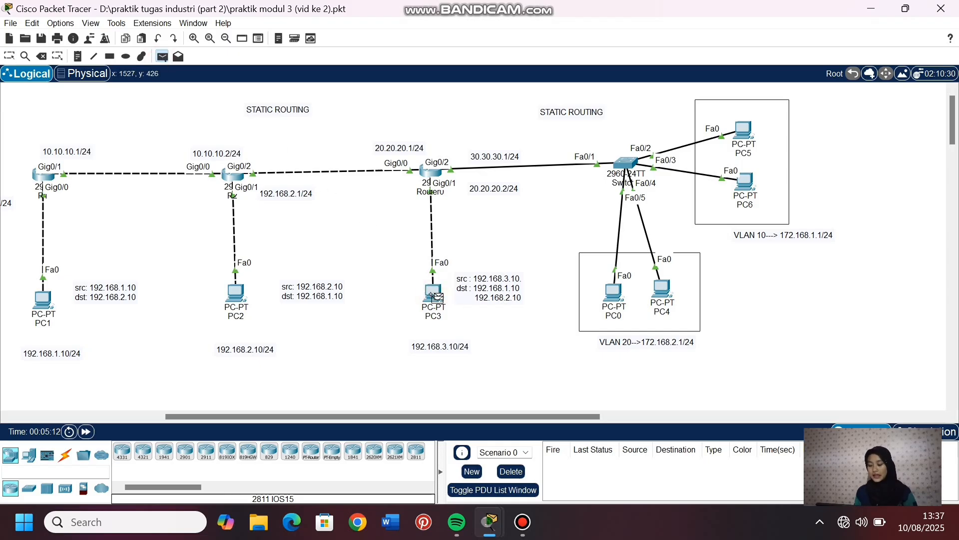
{"action": "left_click", "coordinate": [435, 296]}
{"action": "left_click", "coordinate": [615, 296]}
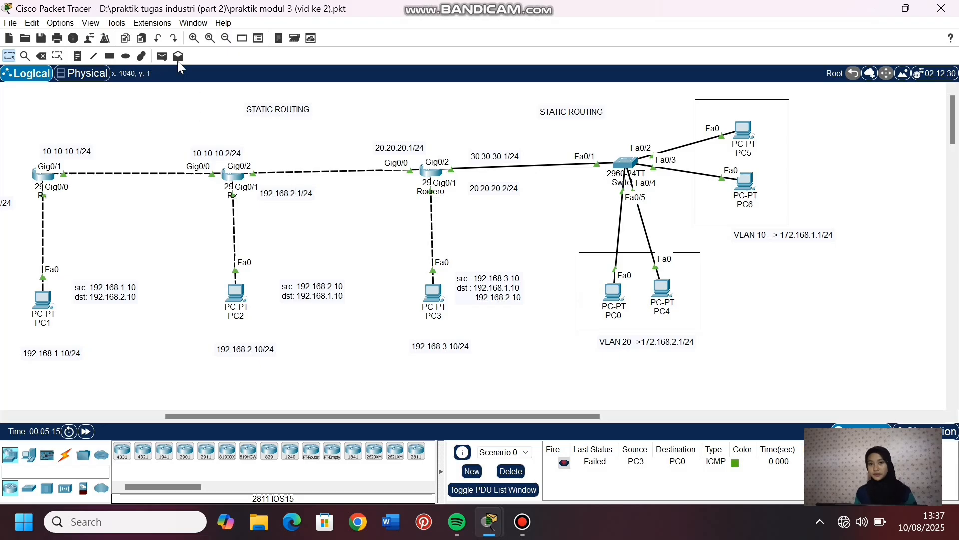
{"action": "left_click", "coordinate": [162, 57]}
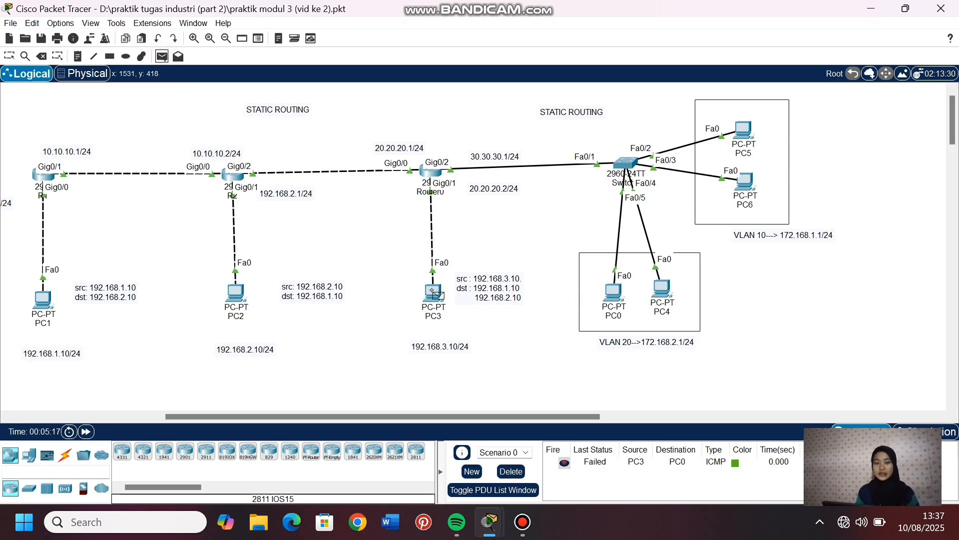
{"action": "left_click", "coordinate": [434, 292]}
{"action": "left_click", "coordinate": [614, 295]}
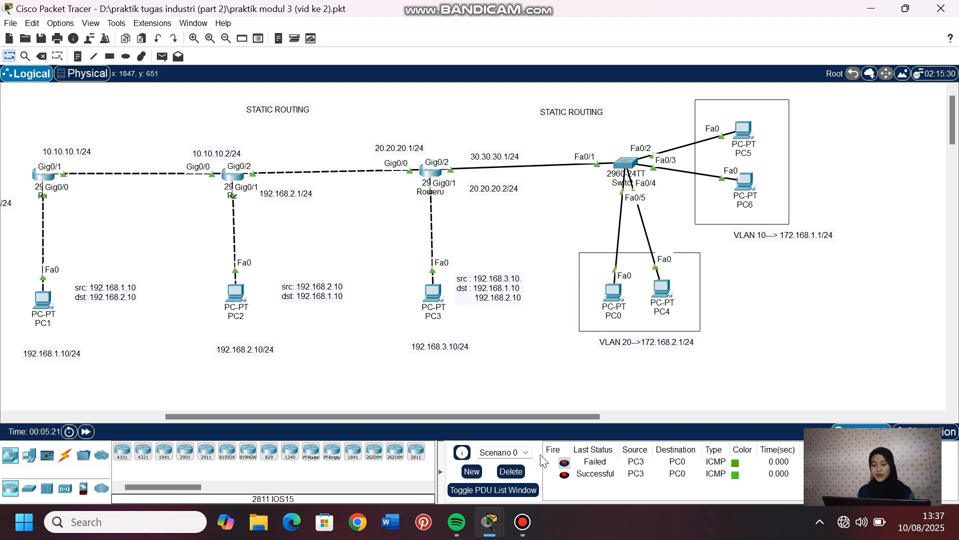
{"action": "left_click", "coordinate": [508, 471]}
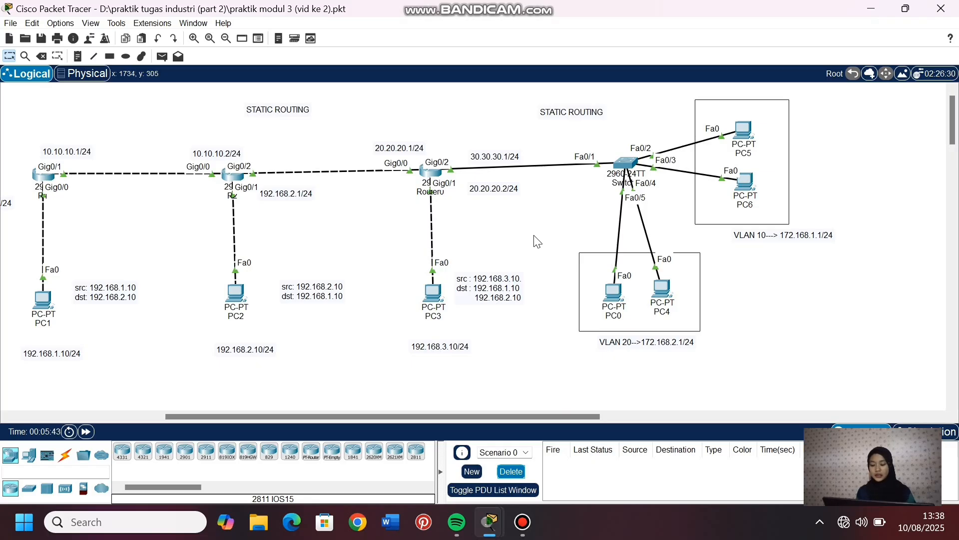
- Open router R2's command line and enter global configuration mode
{"action": "left_click", "coordinate": [233, 177]}
{"action": "left_click", "coordinate": [429, 36]}
{"action": "type", "text": "en"}
{"action": "key", "text": "Return"}
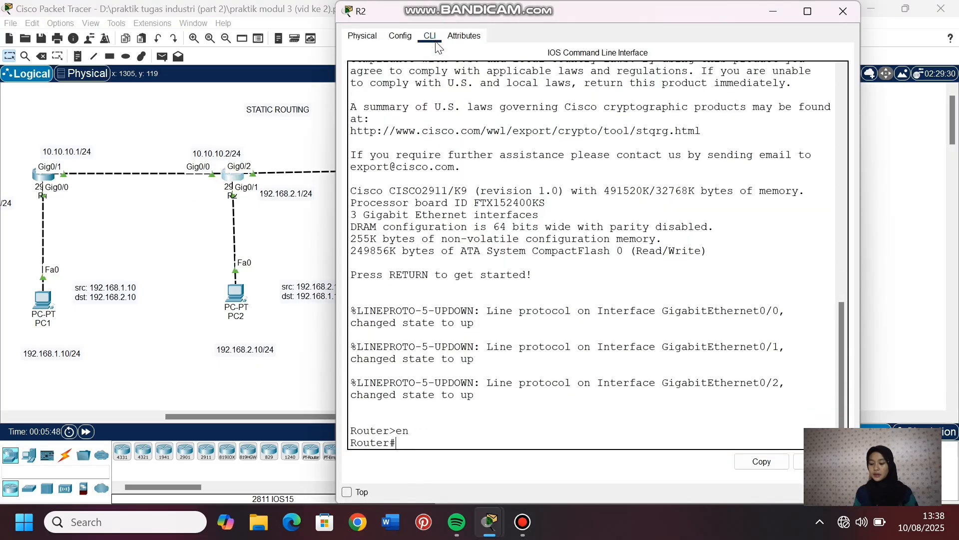
{"action": "type", "text": "conf t"}
{"action": "key", "text": "Return"}
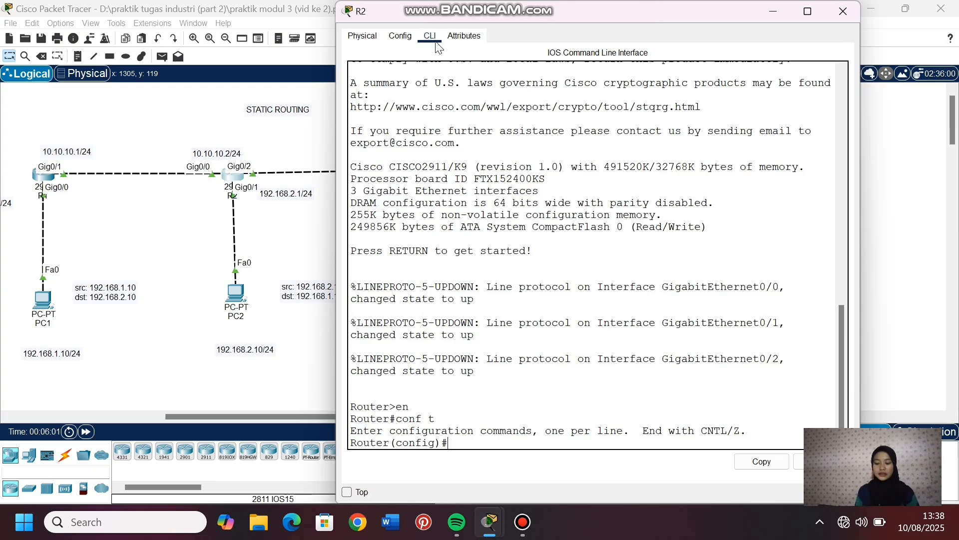
- Add a static route on R2 to network 172.168.1.0 with mask 255.255.255.0 via next hop 20.20.20.2
{"action": "type", "text": "ip route"}
{"action": "left_click_drag", "start_coordinate": [525, 28], "coordinate": [198, 27]}
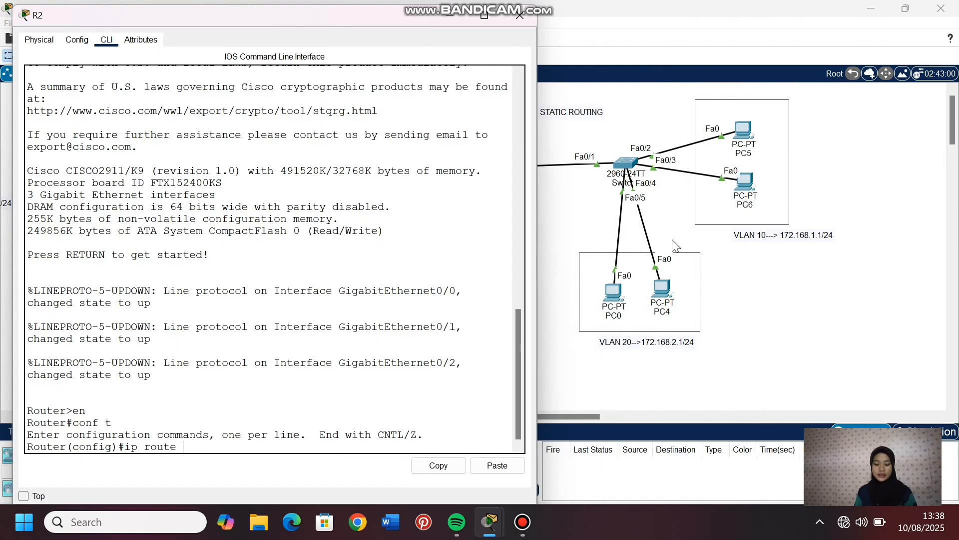
{"action": "left_click", "coordinate": [660, 358]}
{"action": "left_click", "coordinate": [229, 176]}
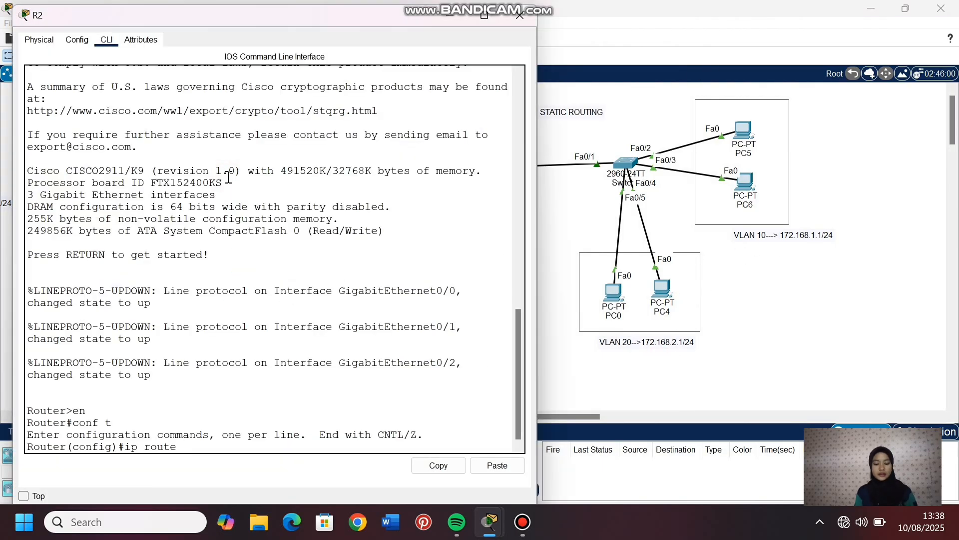
{"action": "type", "text": "8."}
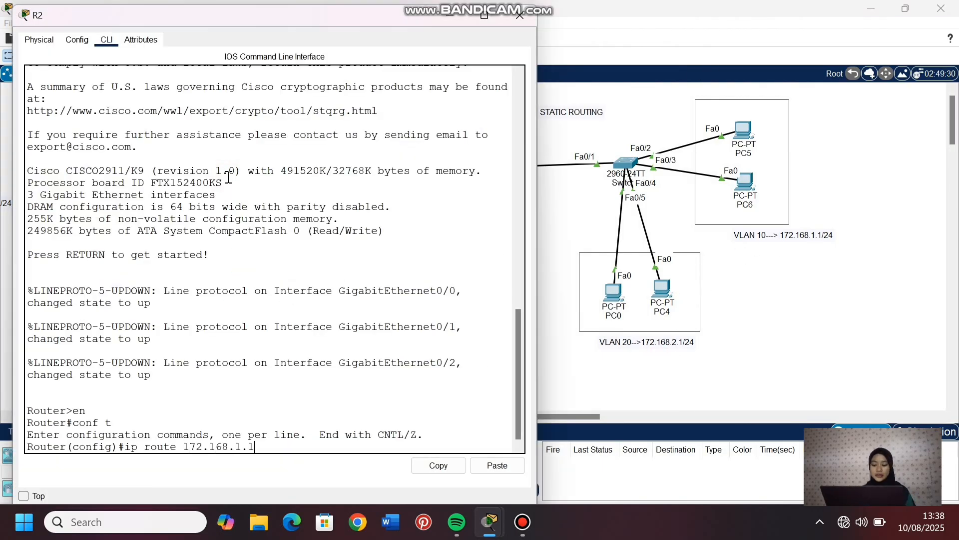
{"action": "type", "text": "1.0 255.255.255.0"}
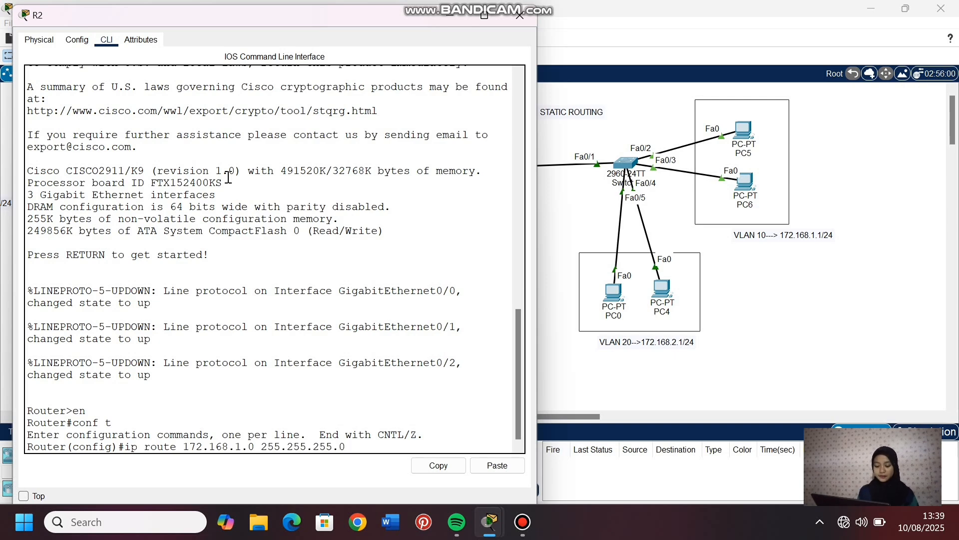
{"action": "left_click", "coordinate": [557, 364]}
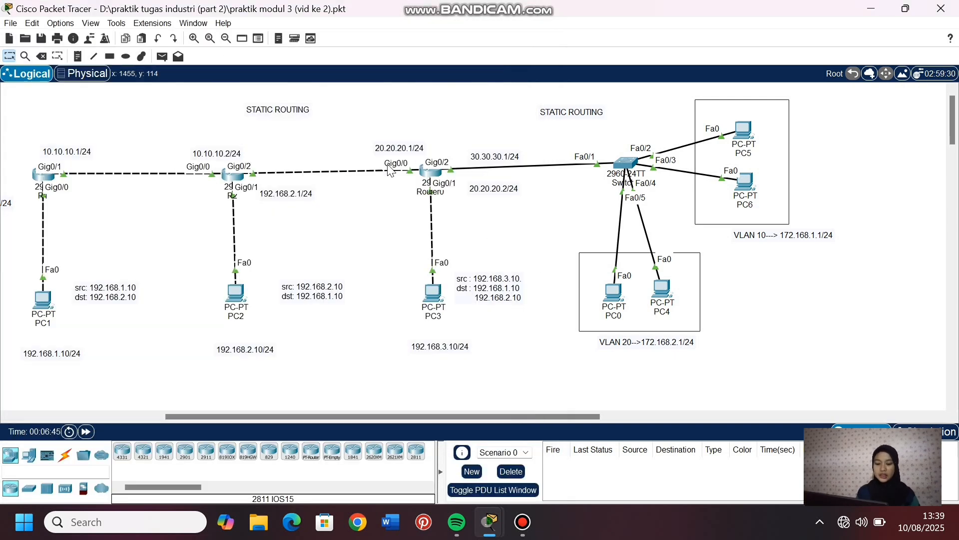
{"action": "left_click", "coordinate": [233, 175]}
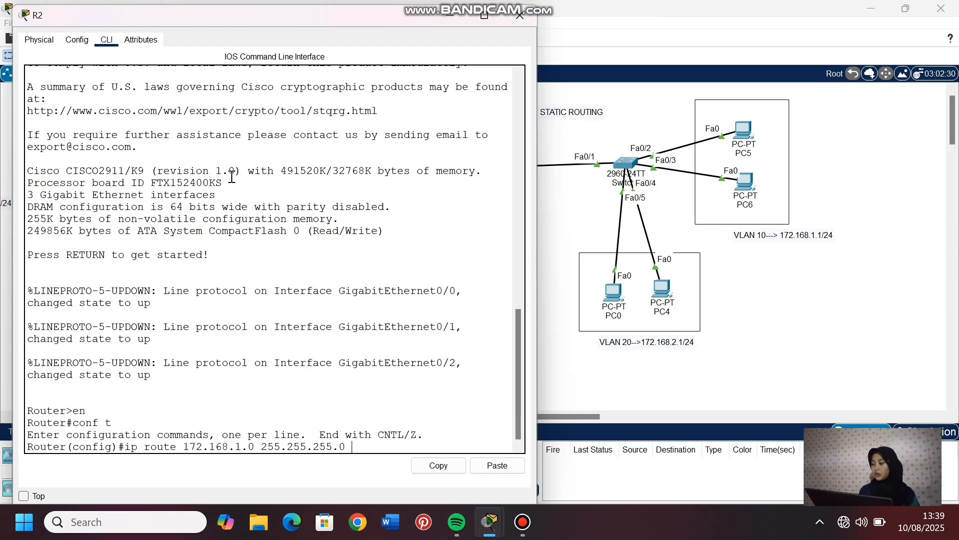
{"action": "left_click", "coordinate": [560, 264]}
{"action": "left_click", "coordinate": [234, 177]}
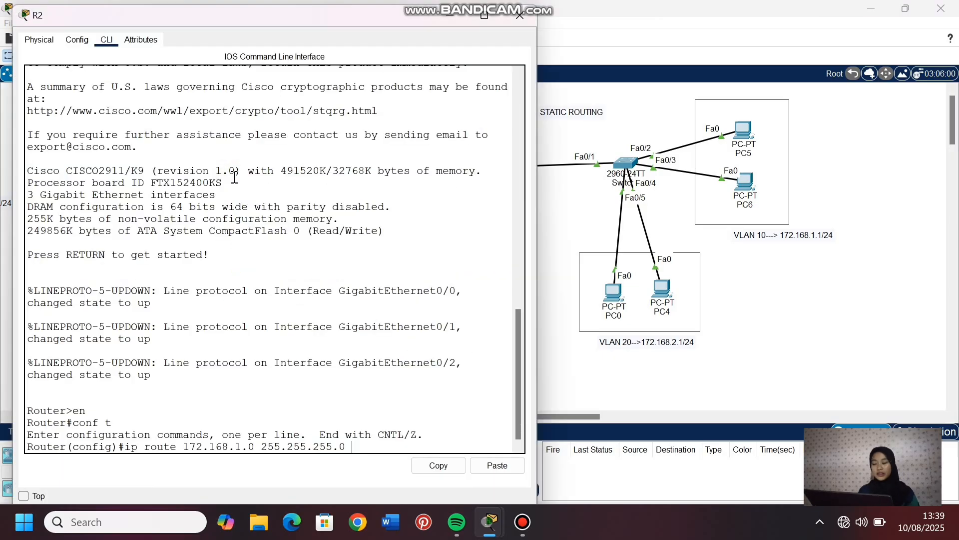
{"action": "type", "text": "20.20.20."}
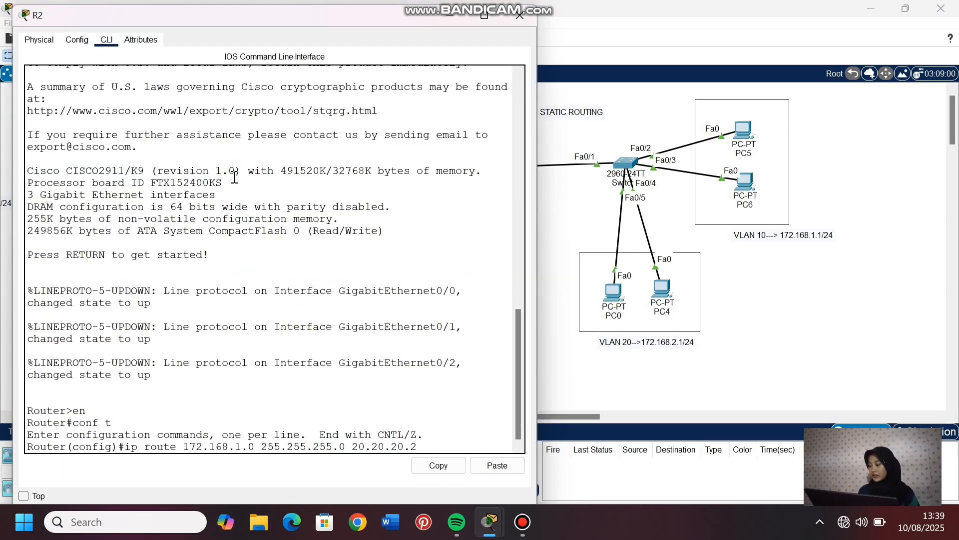
{"action": "type", "text": "2"}
{"action": "key", "text": "Return"}
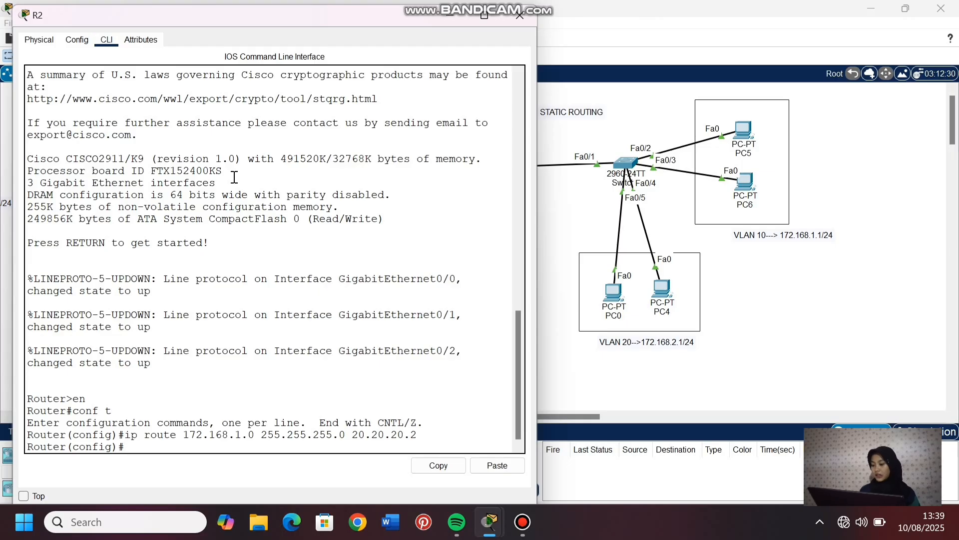
- Add a static route on R2 to network 172.168.2.0 with mask 255.255.255.0 via next hop 20.20.20.2
{"action": "left_click", "coordinate": [449, 15]}
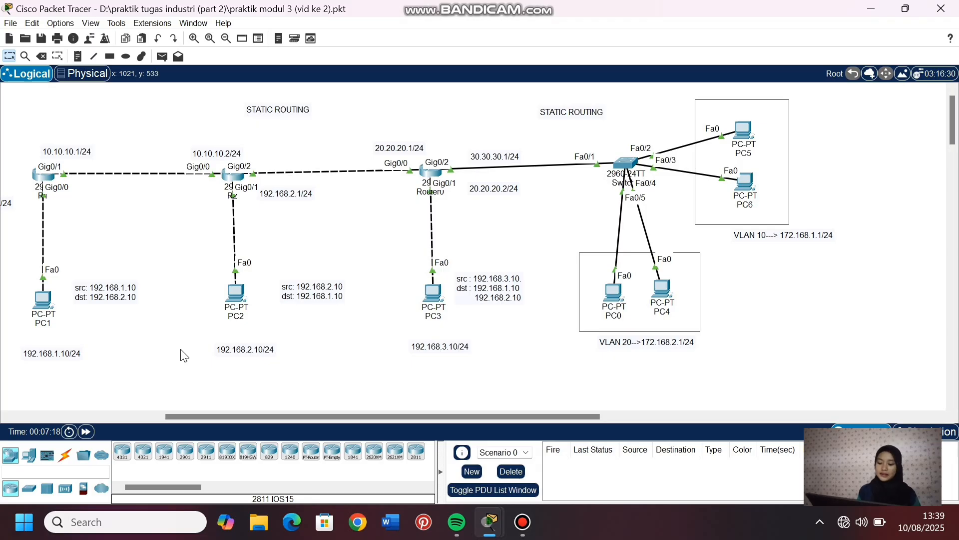
{"action": "left_click", "coordinate": [233, 177]}
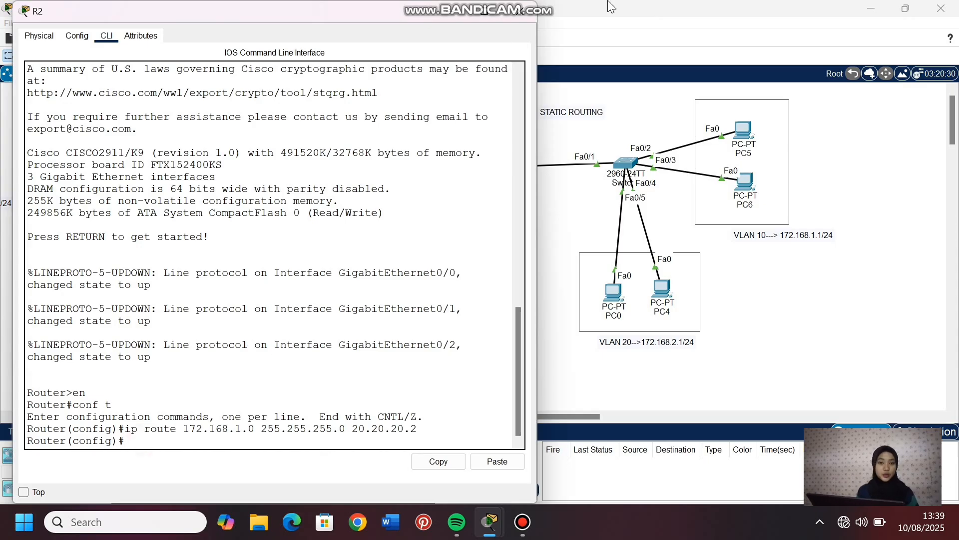
{"action": "mouse_move", "coordinate": [610, 7]}
{"action": "type", "text": "ip rou"}
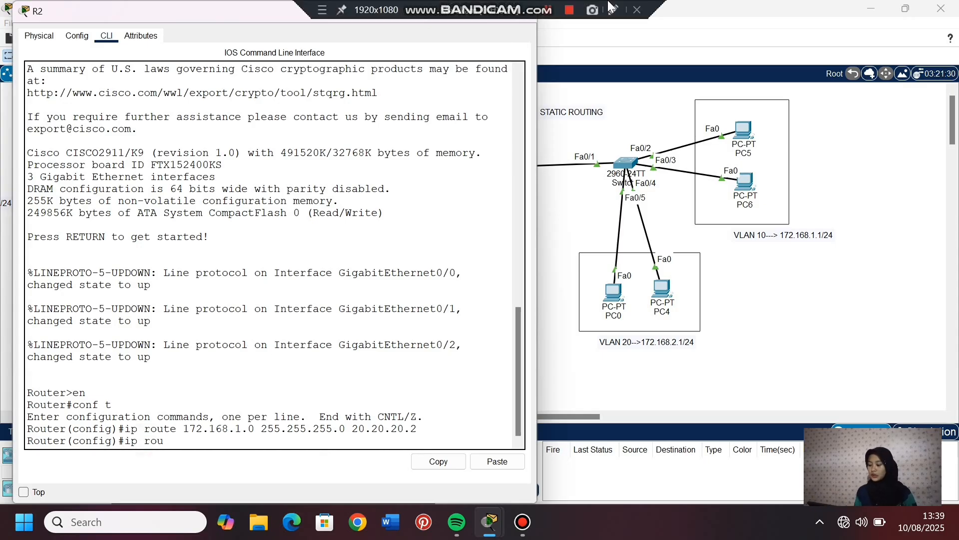
{"action": "type", "text": "te 172.168"}
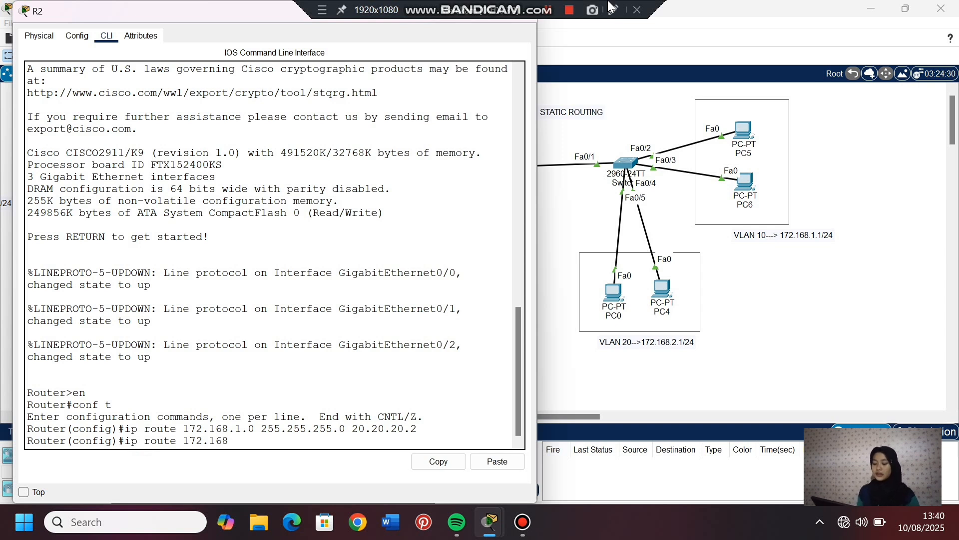
{"action": "type", "text": ".2.0"}
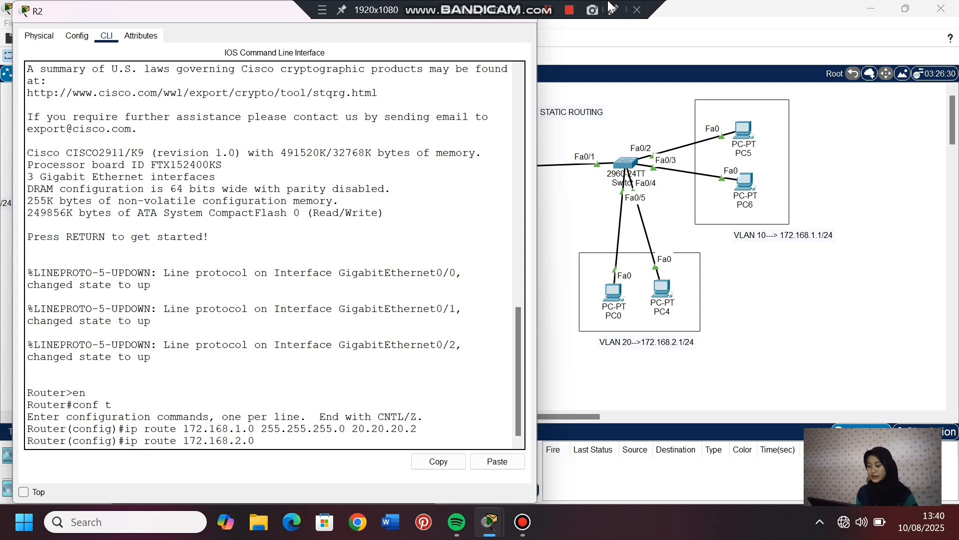
{"action": "type", "text": " 255.255.255."}
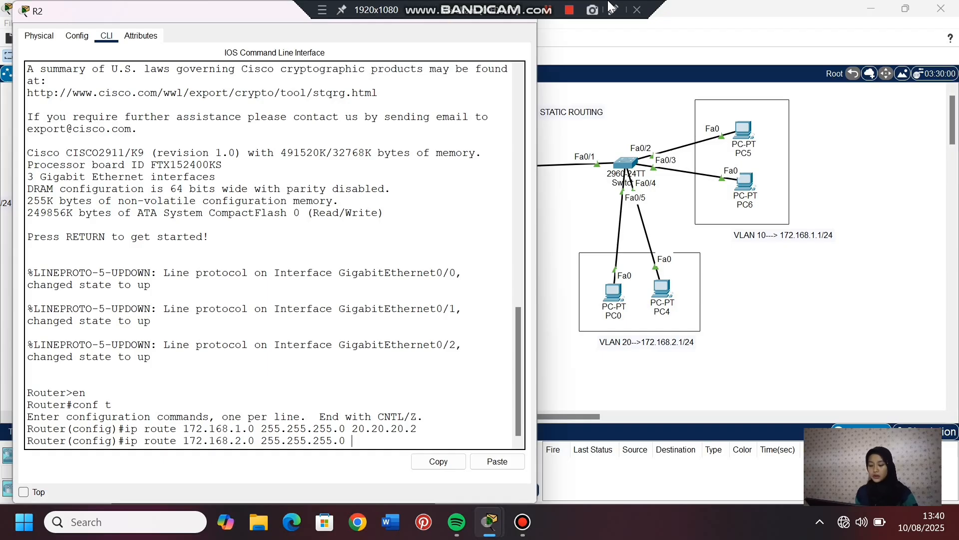
{"action": "type", "text": "0 "}
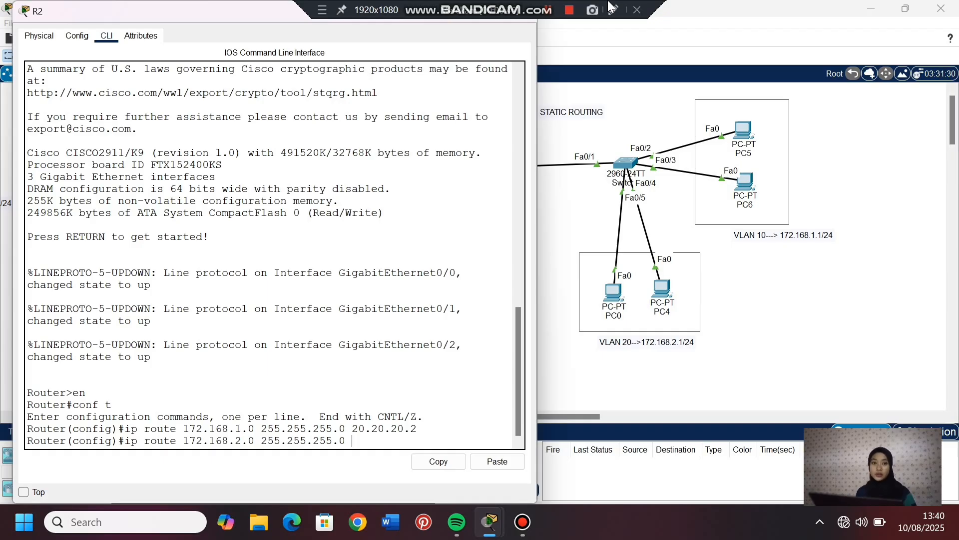
{"action": "type", "text": "20.20.20.2"}
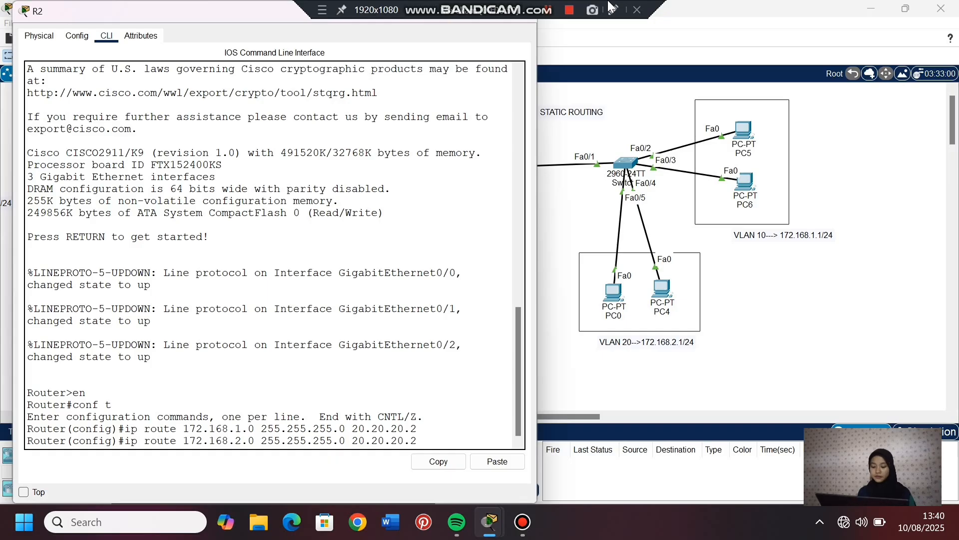
{"action": "key", "text": "Return"}
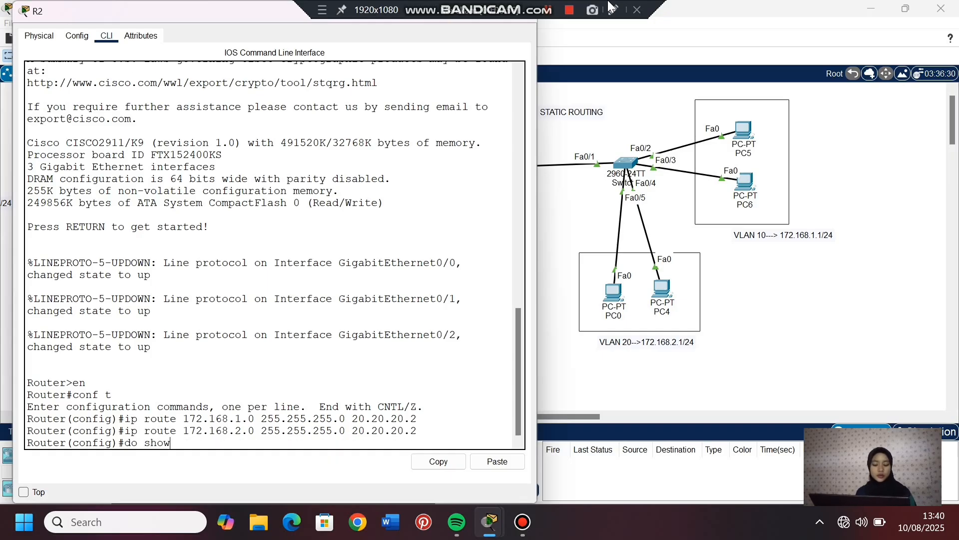
- Display R2's routing table with do show ip route, check the 172.168.1.0/24 and 172.168.2.0/24 static routes, and return to the topology
{"action": "type", "text": "do show ip"}
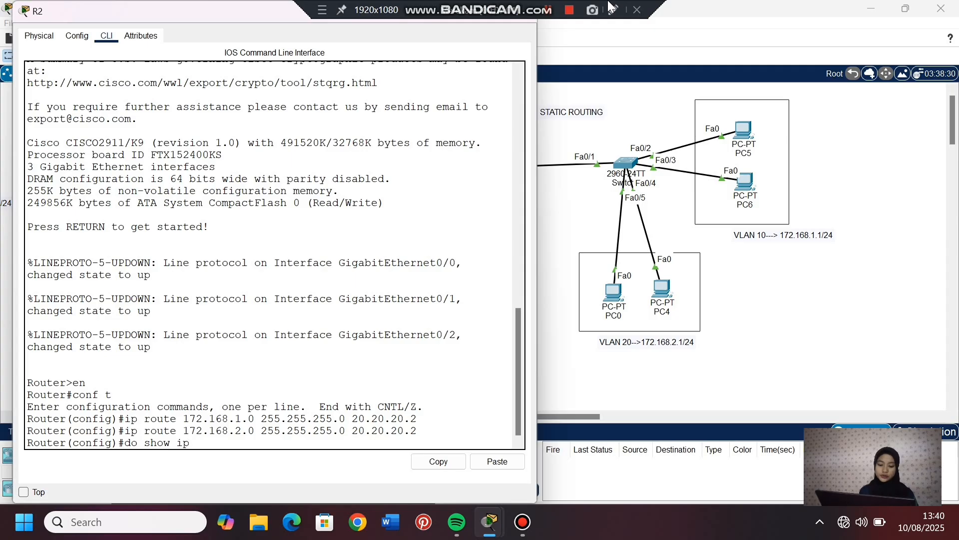
{"action": "type", "text": " route"}
{"action": "key", "text": "Return"}
{"action": "key", "text": "space"}
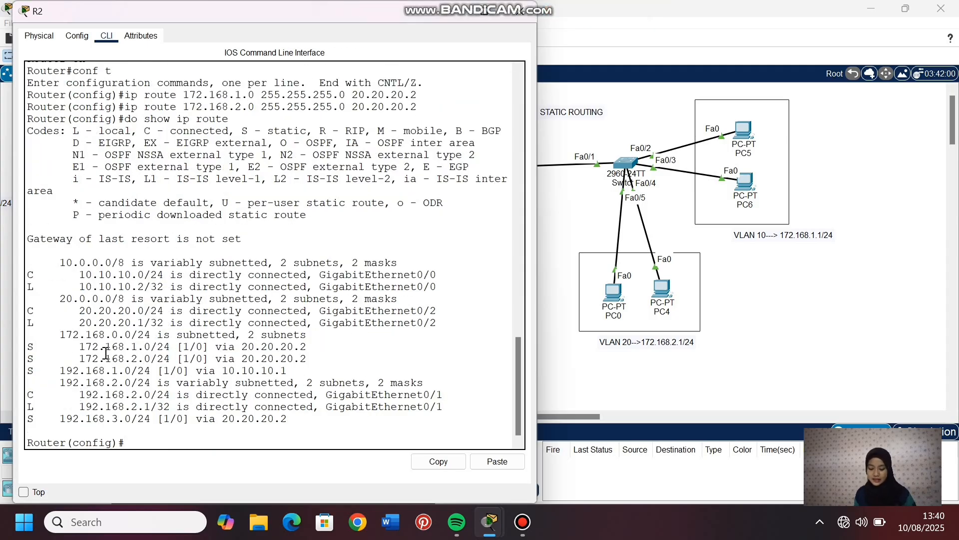
{"action": "left_click_drag", "start_coordinate": [131, 346], "coordinate": [183, 358]}
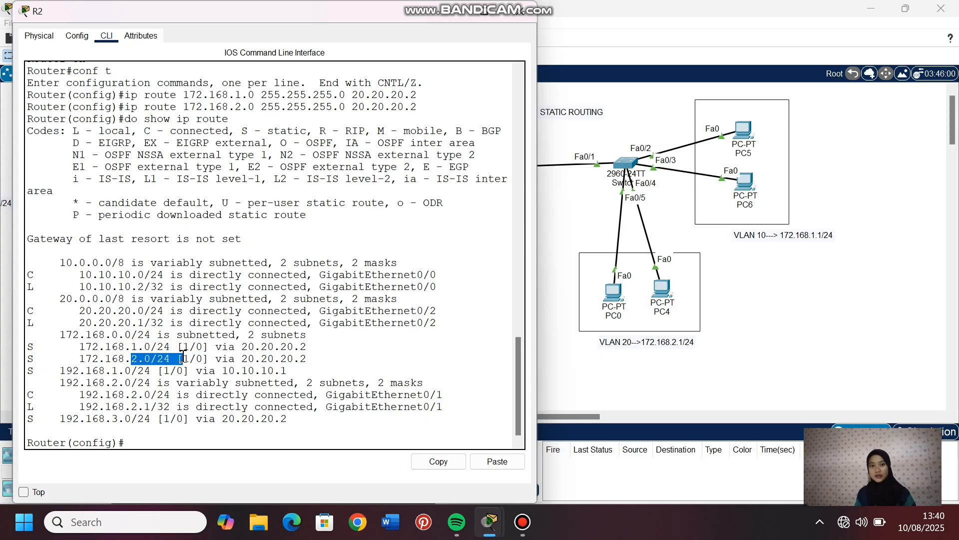
{"action": "left_click", "coordinate": [152, 443]}
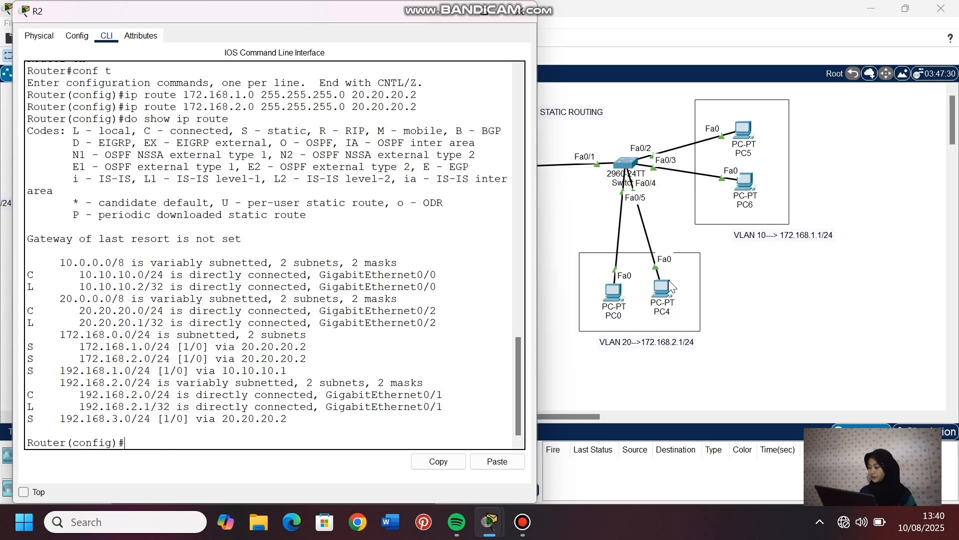
{"action": "left_click", "coordinate": [617, 385]}
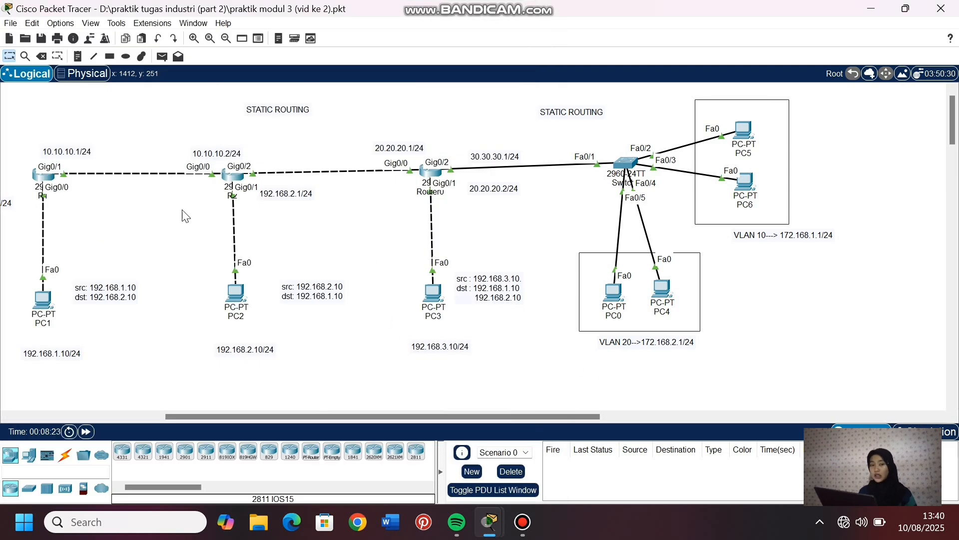
- Open router R1's command line and enter global configuration mode
{"action": "left_click", "coordinate": [42, 175]}
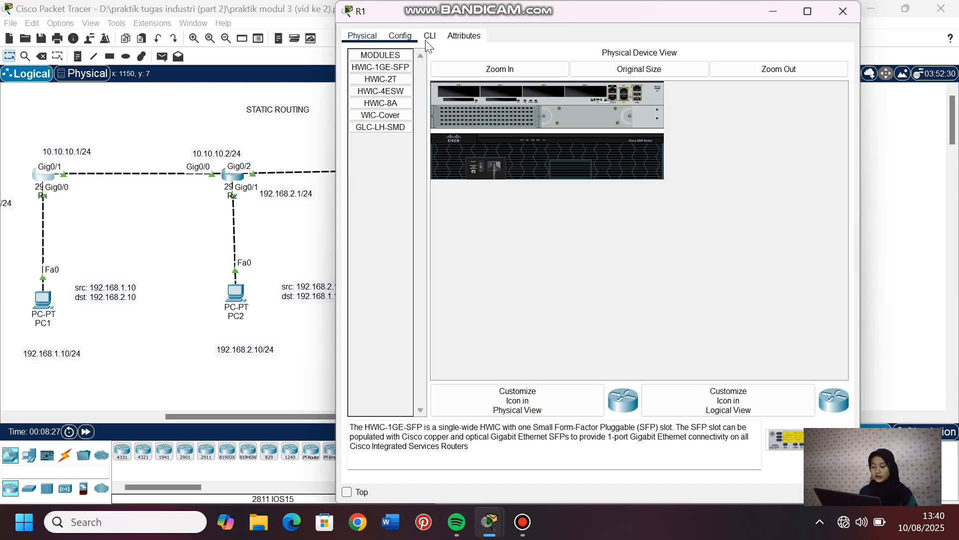
{"action": "left_click", "coordinate": [438, 39]}
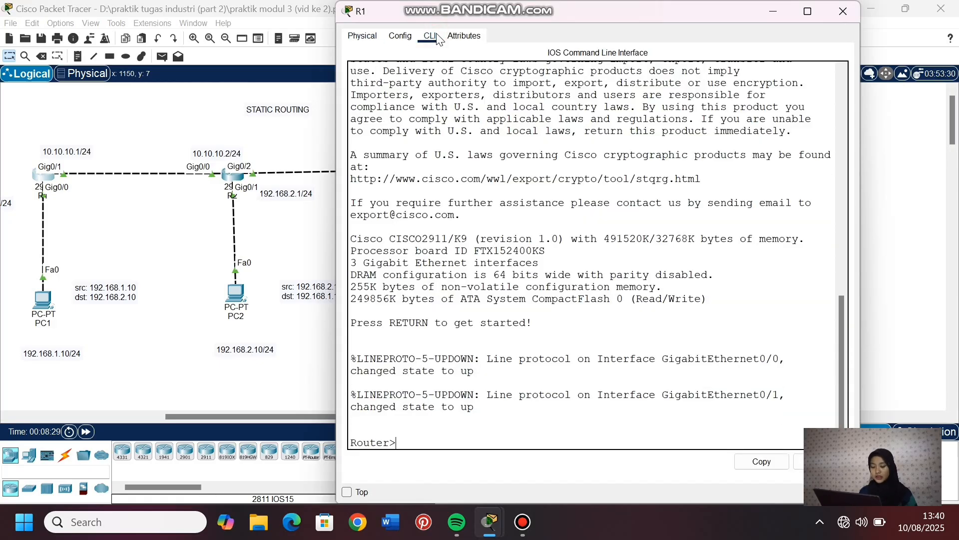
{"action": "type", "text": "en"}
{"action": "key", "text": "Return"}
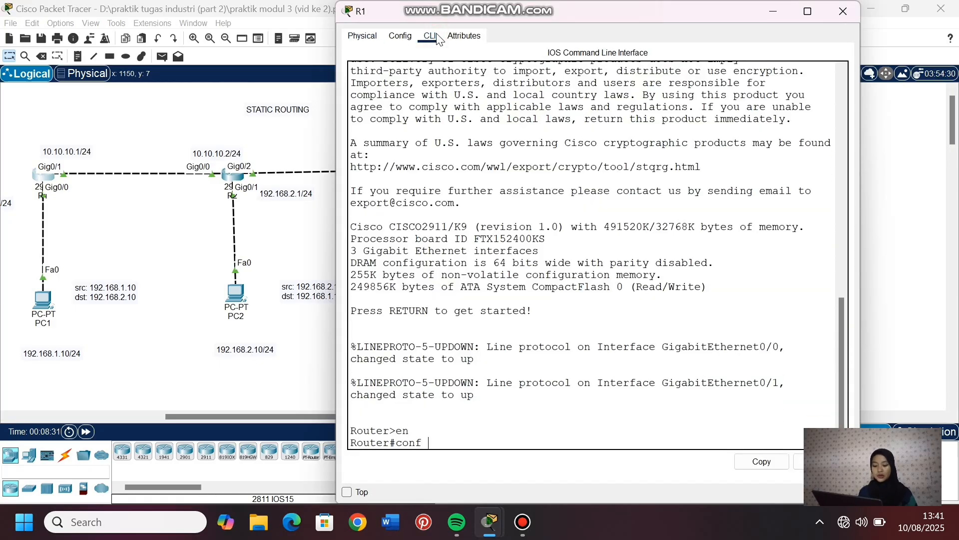
{"action": "type", "text": "conf t"}
{"action": "key", "text": "Return"}
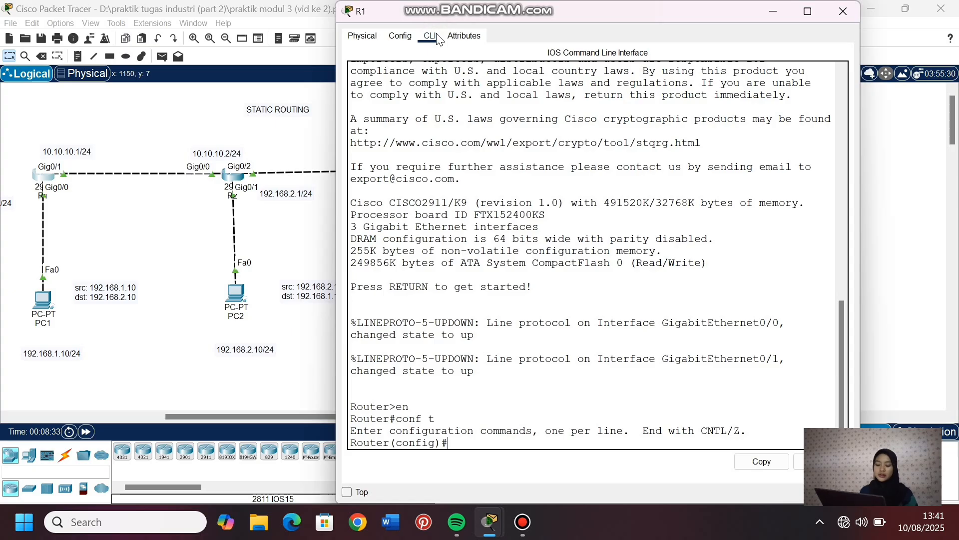
- Add a static route on R1 to network 172.168.1.0 with mask 255.255.255.0 via next hop 10.10.10.2
{"action": "type", "text": "ip route"}
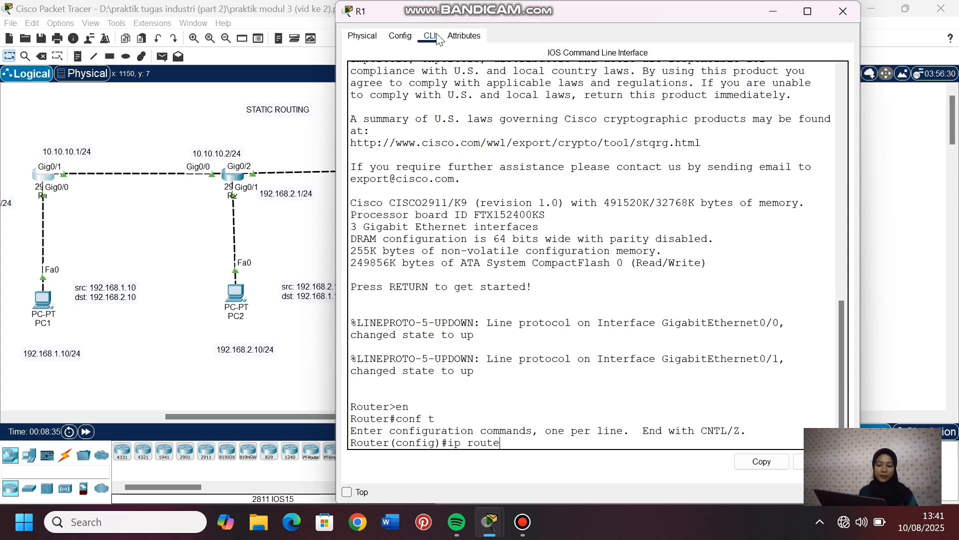
{"action": "type", "text": " 172.1"}
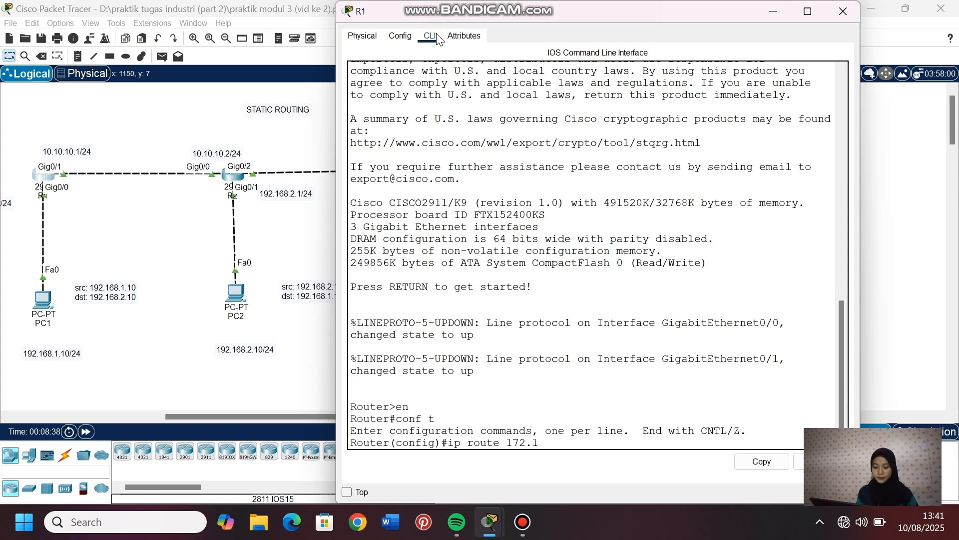
{"action": "type", "text": "68.1.0"}
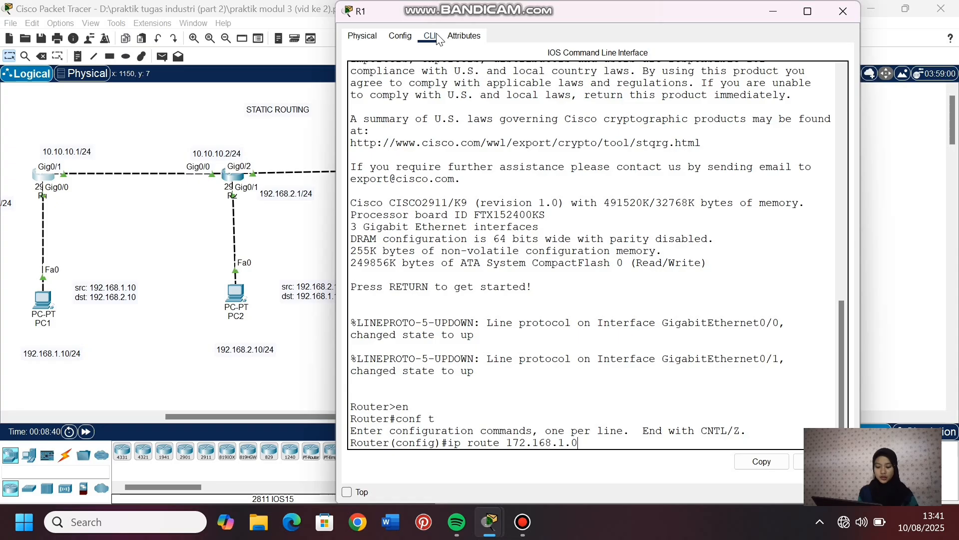
{"action": "type", "text": " 2"}
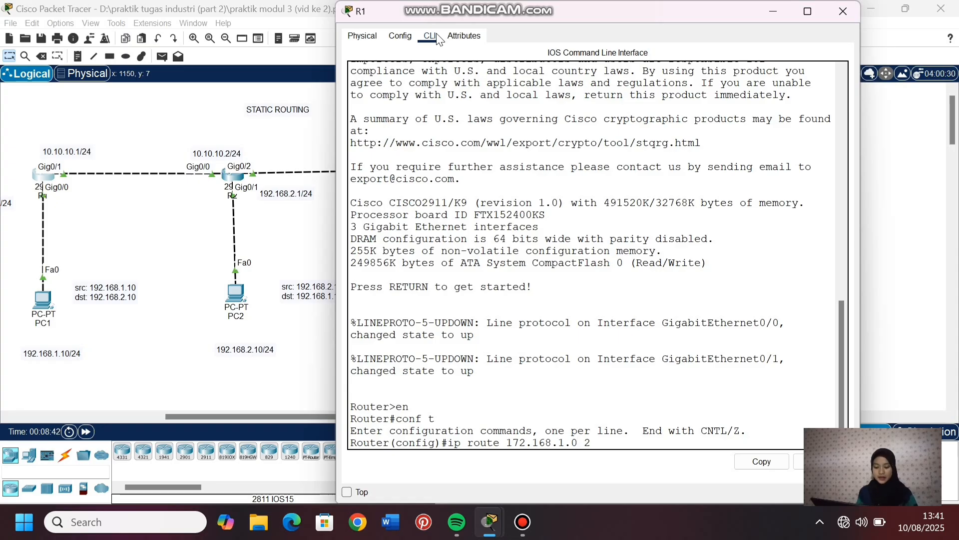
{"action": "type", "text": "55.255"}
{"action": "type", "text": ".255.0 10.10.10.2"}
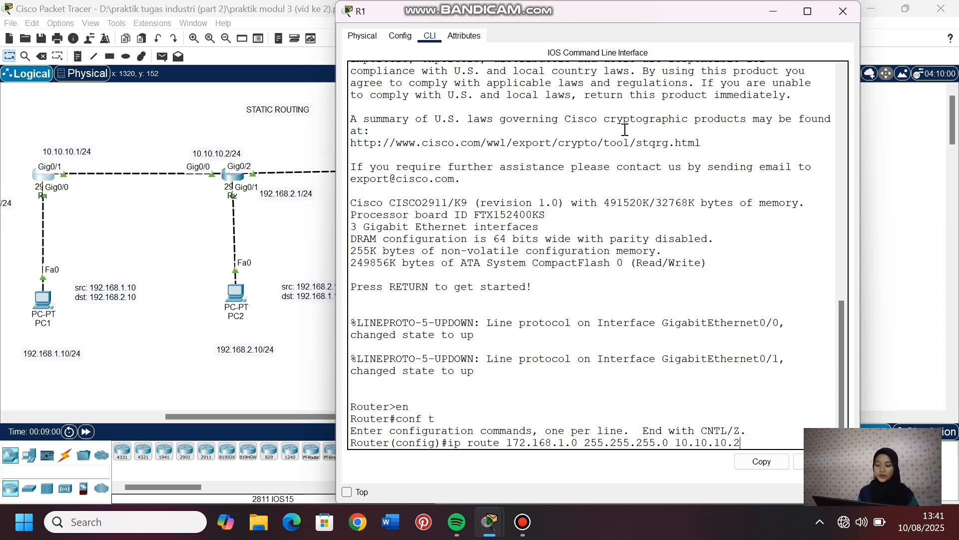
{"action": "key", "text": "Return"}
- Add a static route on R1 to network 172.168.2.0 with mask 255.255.255.0 via next hop 10.10.10.2
{"action": "type", "text": "ip rou"}
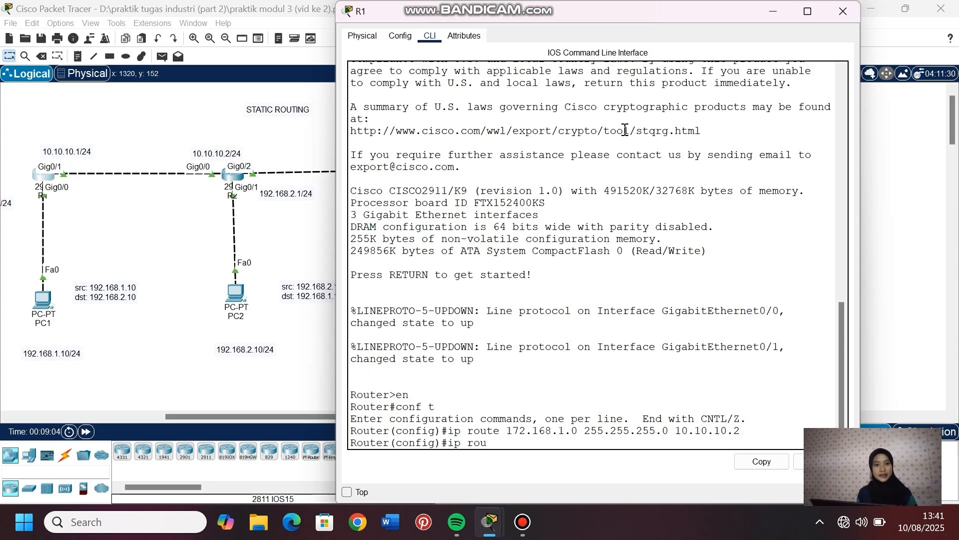
{"action": "type", "text": "te 172.16"}
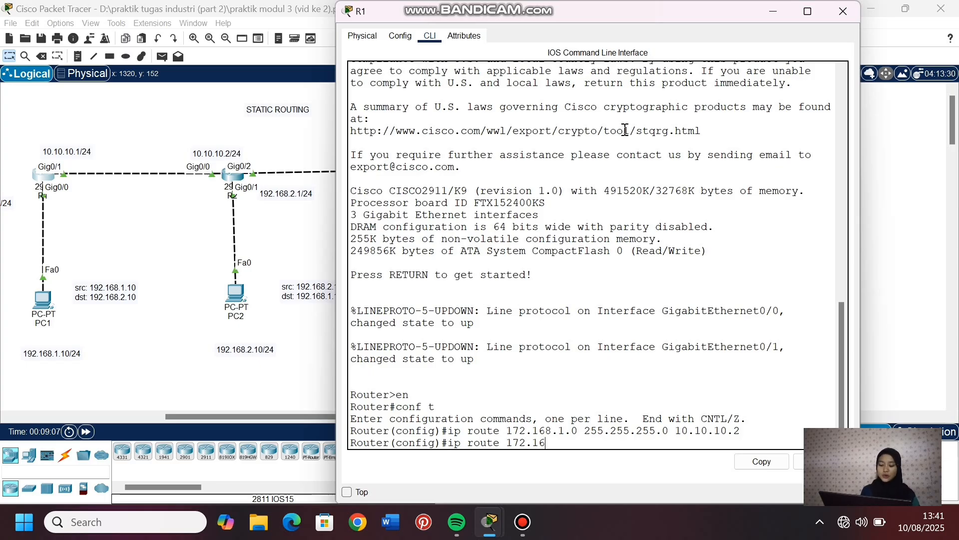
{"action": "type", "text": "8.2.0 "}
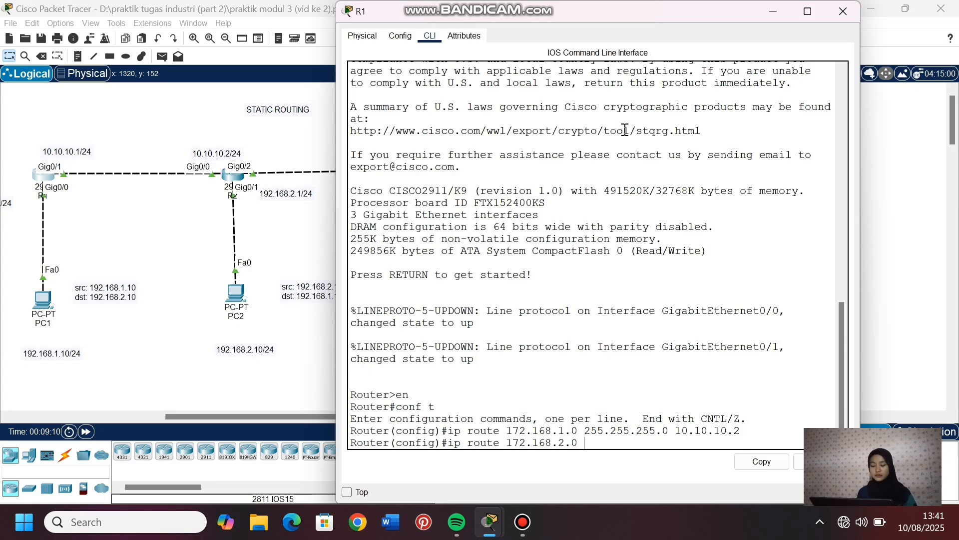
{"action": "type", "text": "255.255.255"}
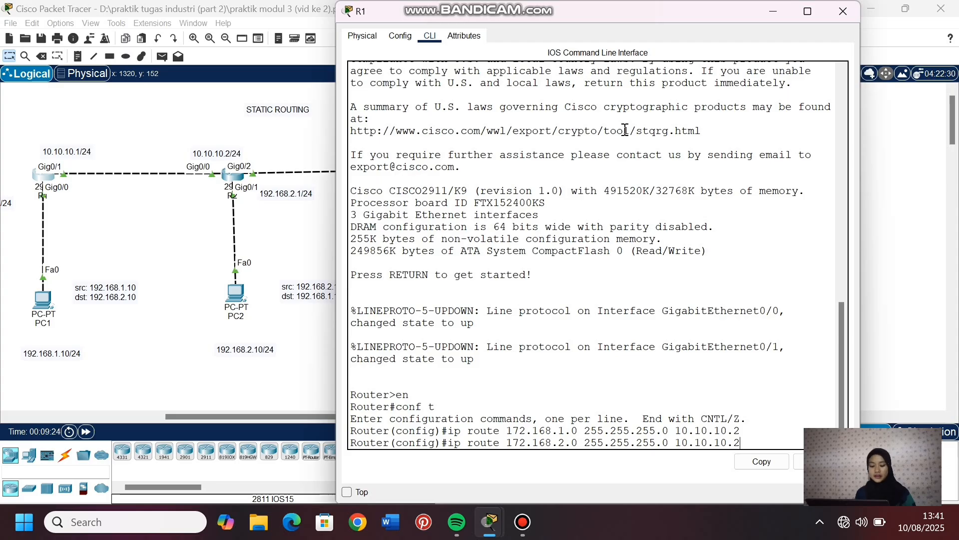
{"action": "type", "text": ".0 10.10.10.2"}
{"action": "key", "text": "Return"}
- Display R1's routing table with do show ip route, check the 172.168.1.0/24 and 172.168.2.0/24 static routes, and return to the topology
{"action": "type", "text": "do show ip route"}
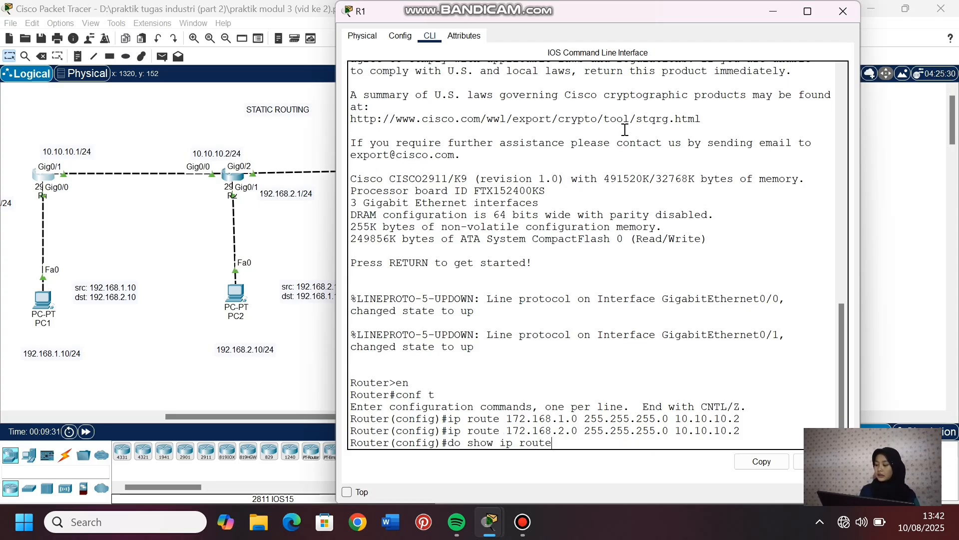
{"action": "key", "text": "Return"}
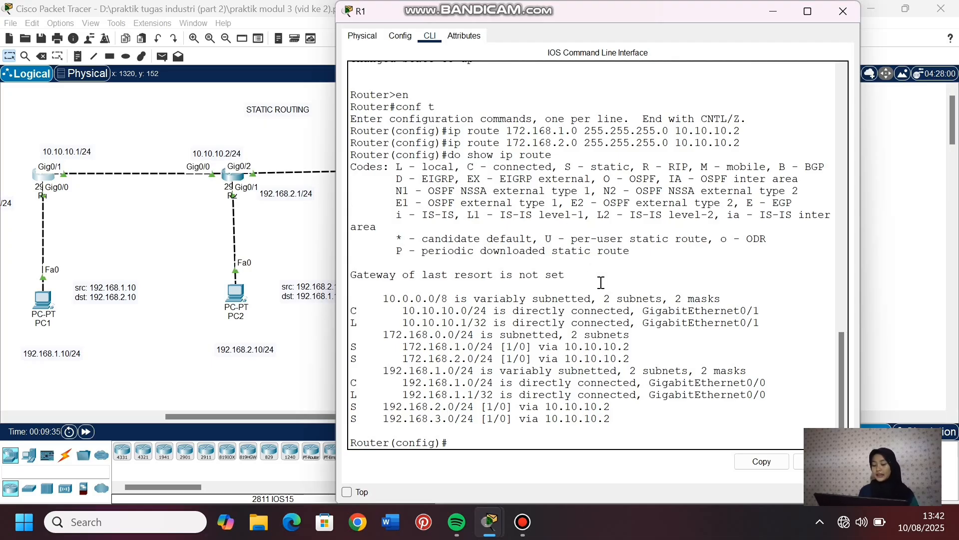
{"action": "left_click_drag", "start_coordinate": [455, 346], "coordinate": [479, 351]}
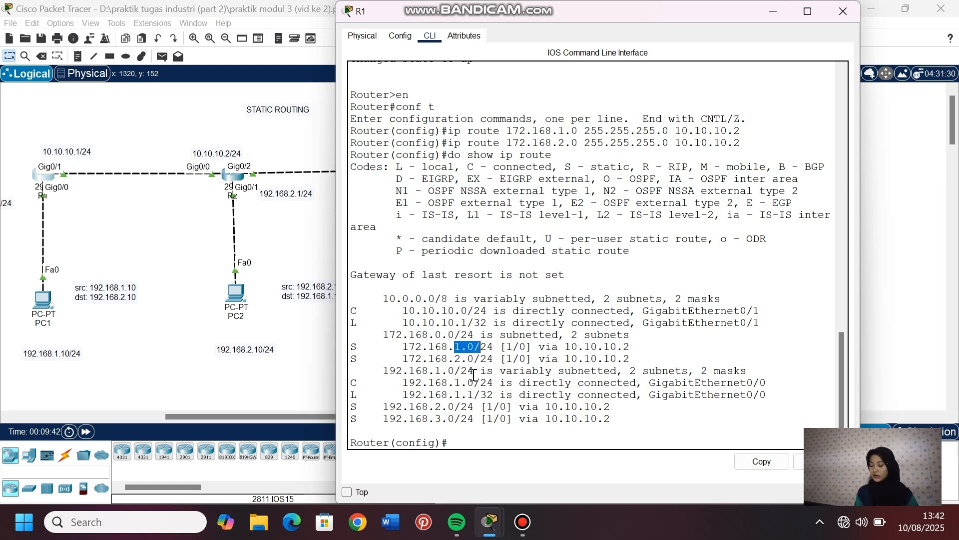
{"action": "left_click_drag", "start_coordinate": [449, 359], "coordinate": [487, 359]}
{"action": "left_click", "coordinate": [478, 441]}
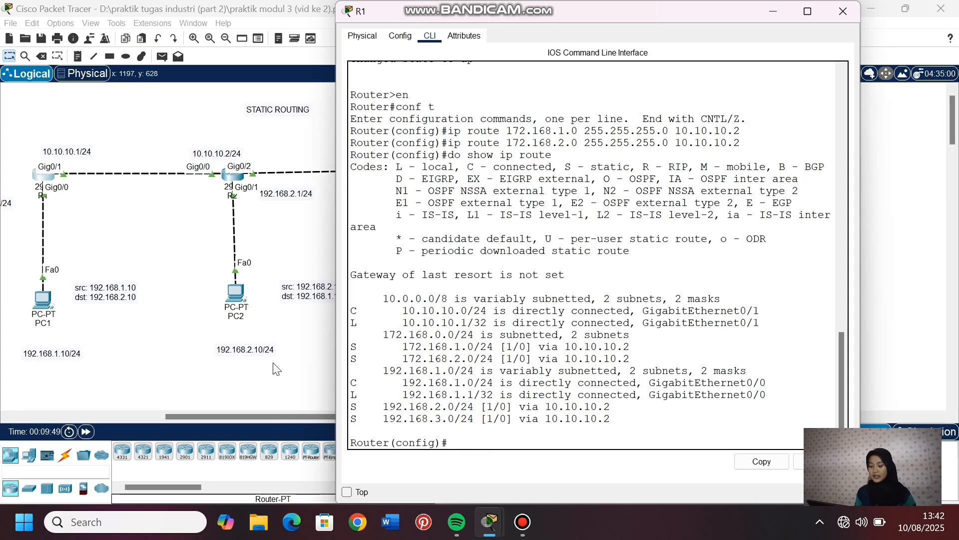
{"action": "left_click", "coordinate": [277, 378]}
- Test connectivity from PC0 in VLAN 20 to PC2 by sending a simple PDU twice
{"action": "left_click", "coordinate": [162, 56]}
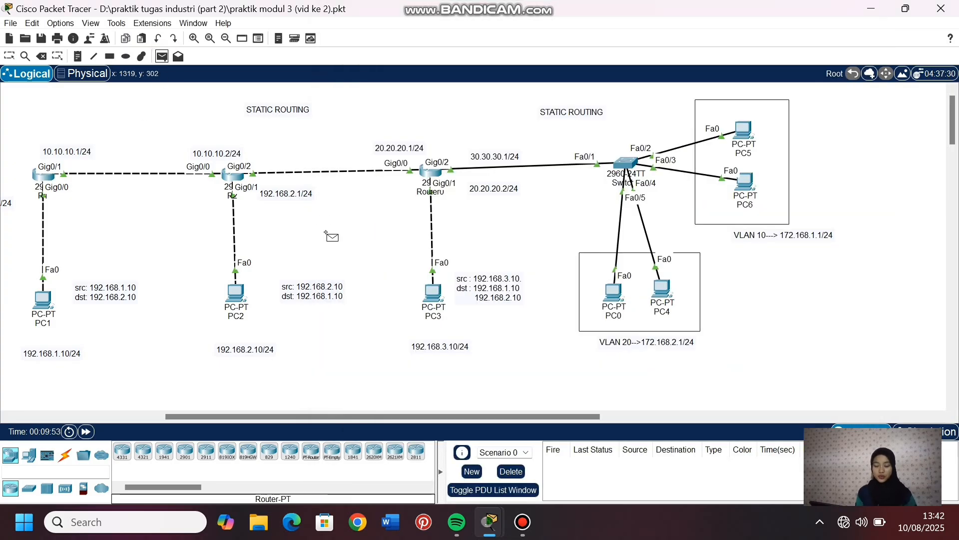
{"action": "left_click", "coordinate": [612, 294]}
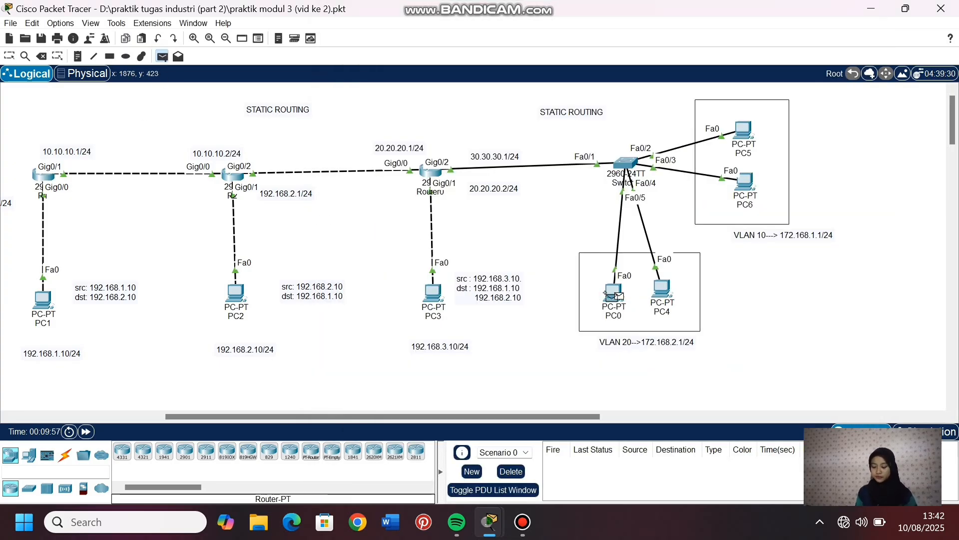
{"action": "left_click", "coordinate": [233, 295]}
{"action": "left_click", "coordinate": [162, 56]}
{"action": "left_click", "coordinate": [614, 292]}
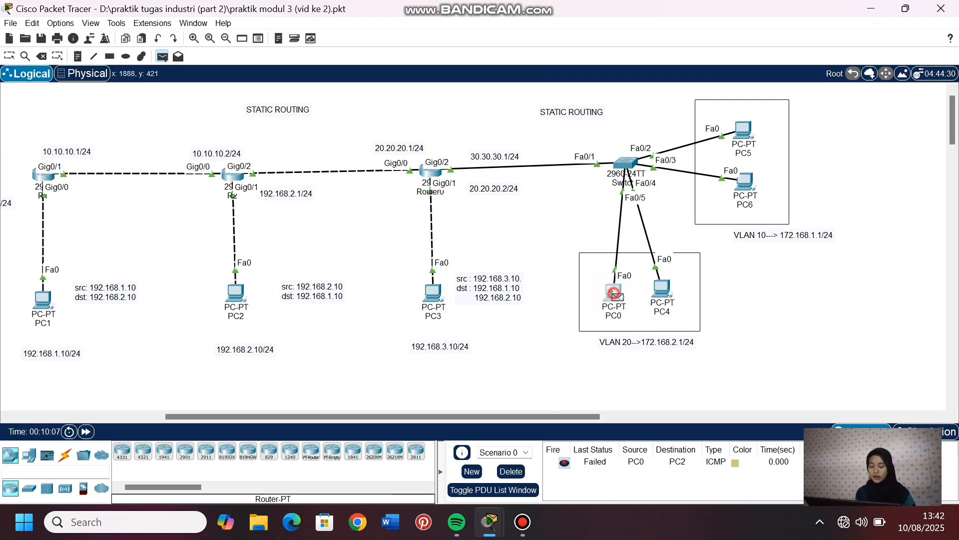
{"action": "left_click", "coordinate": [232, 294]}
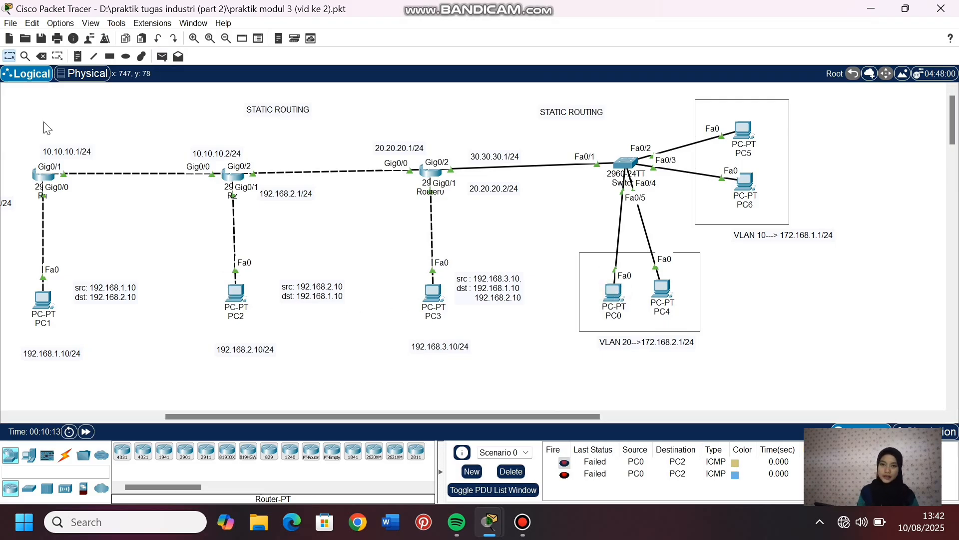
- Send a simple PDU from PC2 to PC0, check its status, and clear the scenario's PDU list
{"action": "left_click", "coordinate": [162, 57]}
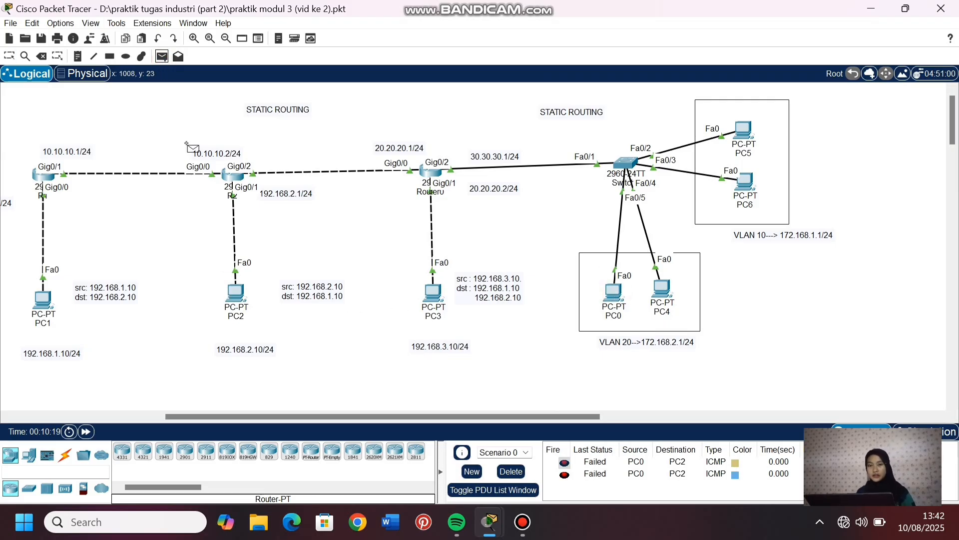
{"action": "left_click", "coordinate": [235, 293]}
{"action": "left_click", "coordinate": [614, 293]}
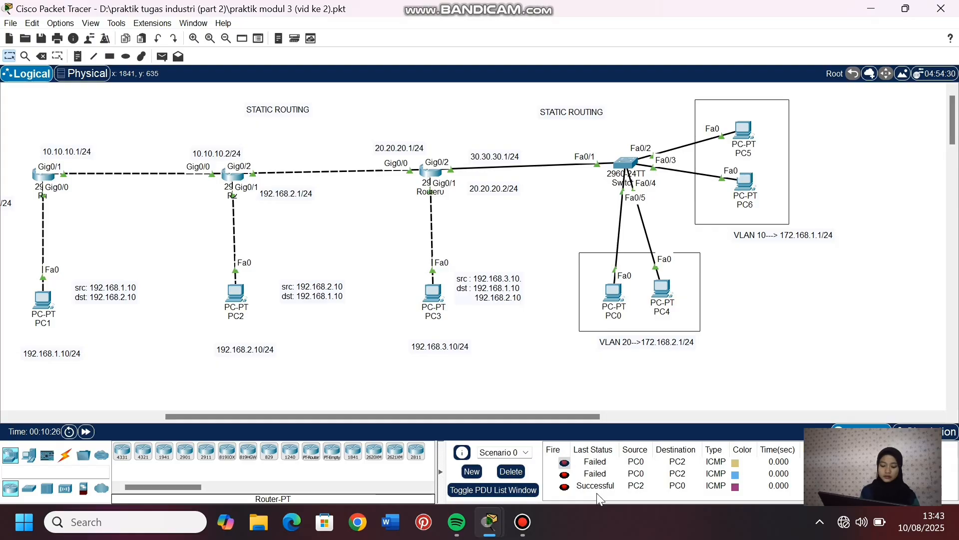
{"action": "left_click", "coordinate": [510, 471]}
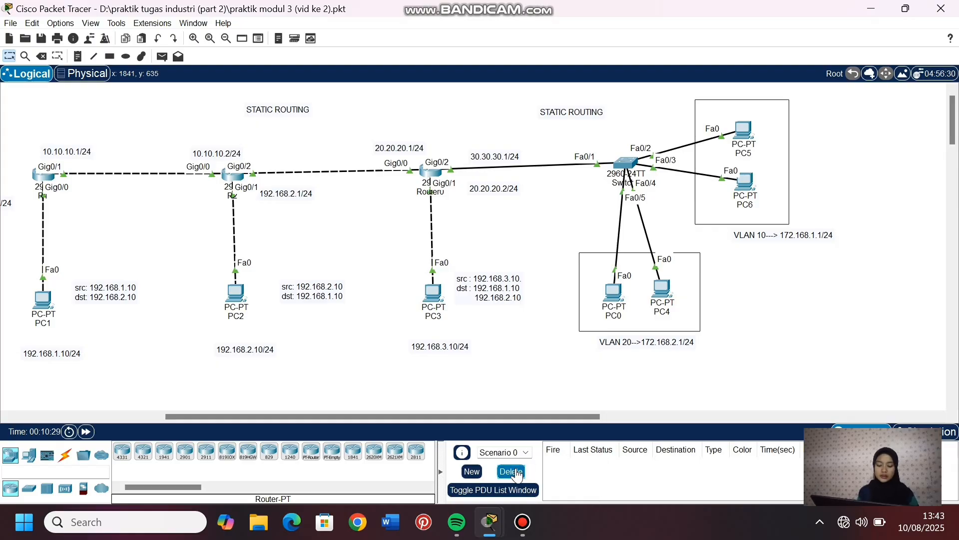
- Test connectivity from PC2 to PC4 in VLAN 20 with a simple PDU
{"action": "left_click", "coordinate": [162, 56]}
{"action": "left_click", "coordinate": [235, 292]}
{"action": "left_click", "coordinate": [664, 291]}
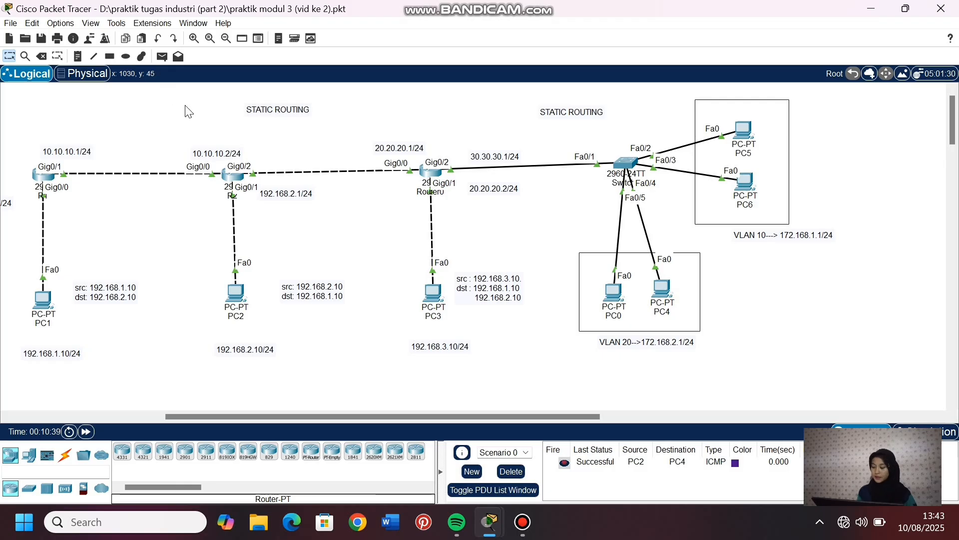
- Test connectivity from PC2 to PC5 in VLAN 10 by sending a simple PDU twice
{"action": "left_click", "coordinate": [162, 56]}
{"action": "left_click", "coordinate": [236, 292]}
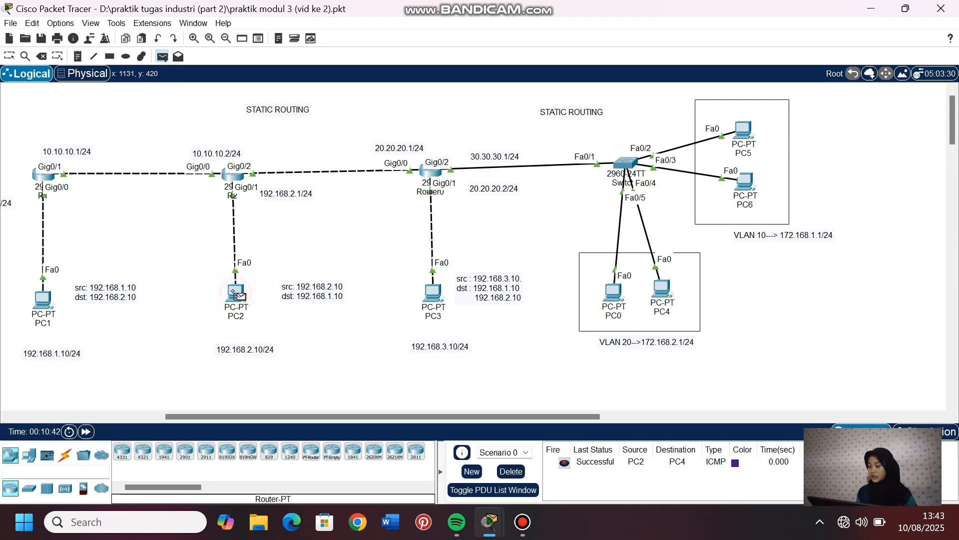
{"action": "left_click", "coordinate": [744, 131]}
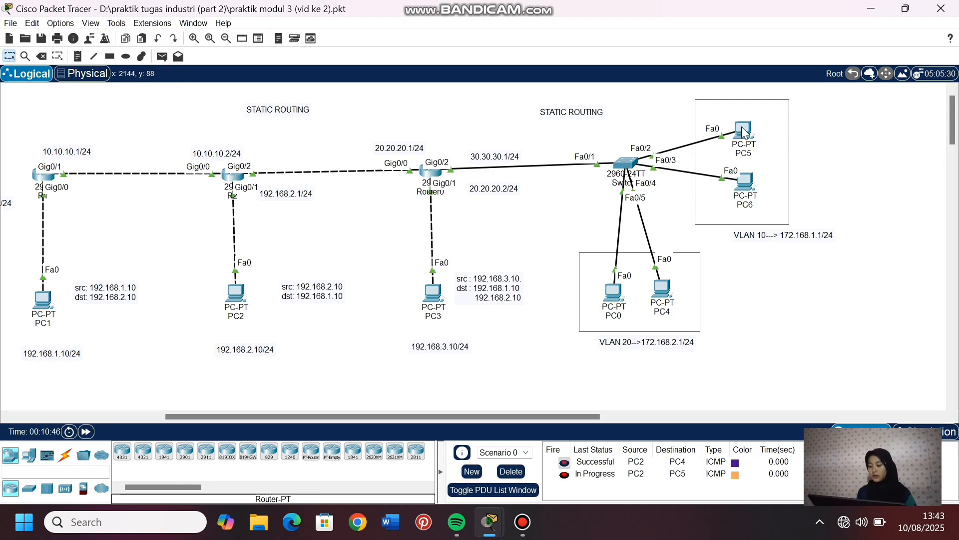
{"action": "left_click", "coordinate": [162, 56]}
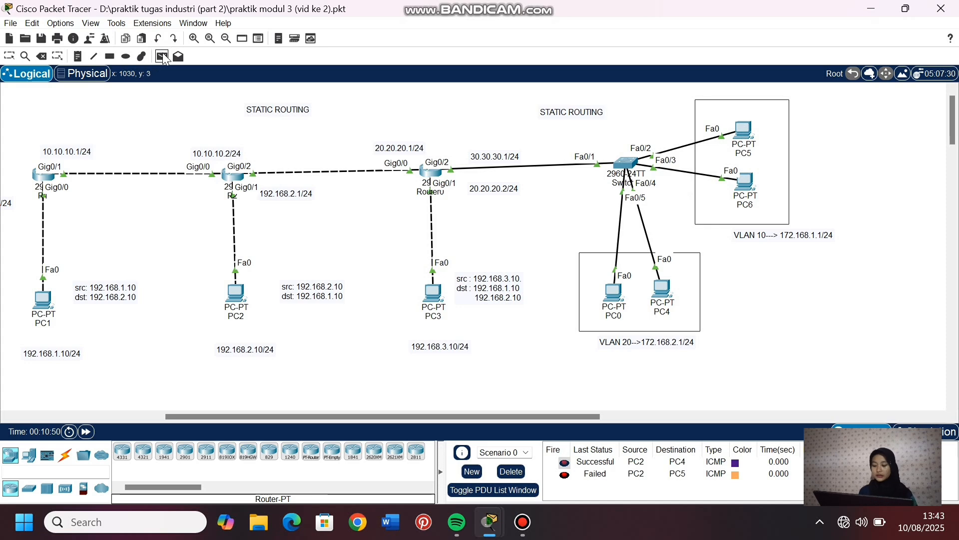
{"action": "left_click", "coordinate": [236, 293]}
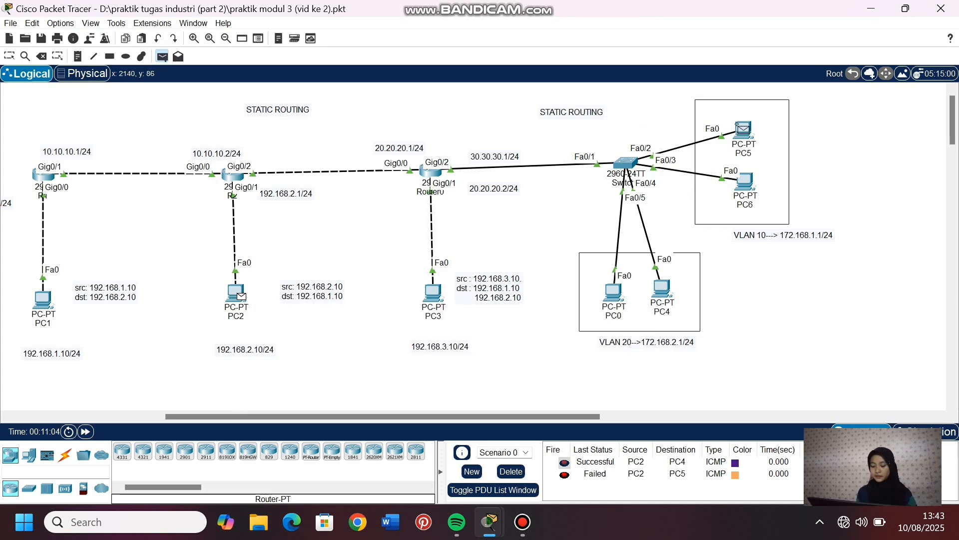
{"action": "left_click", "coordinate": [743, 131]}
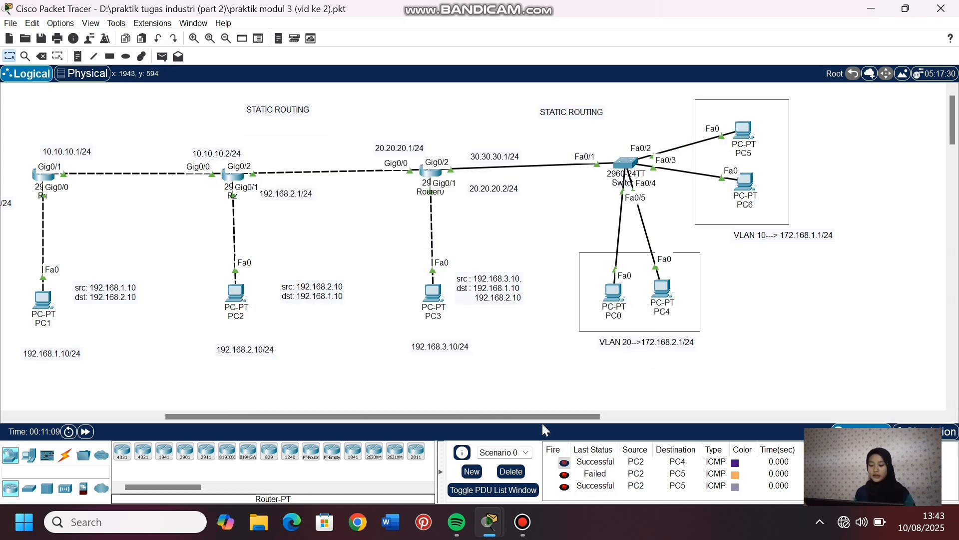
- Send a simple PDU from PC2 to PC6 in VLAN 10, check its status, and clear the PDU list
{"action": "left_click", "coordinate": [162, 56]}
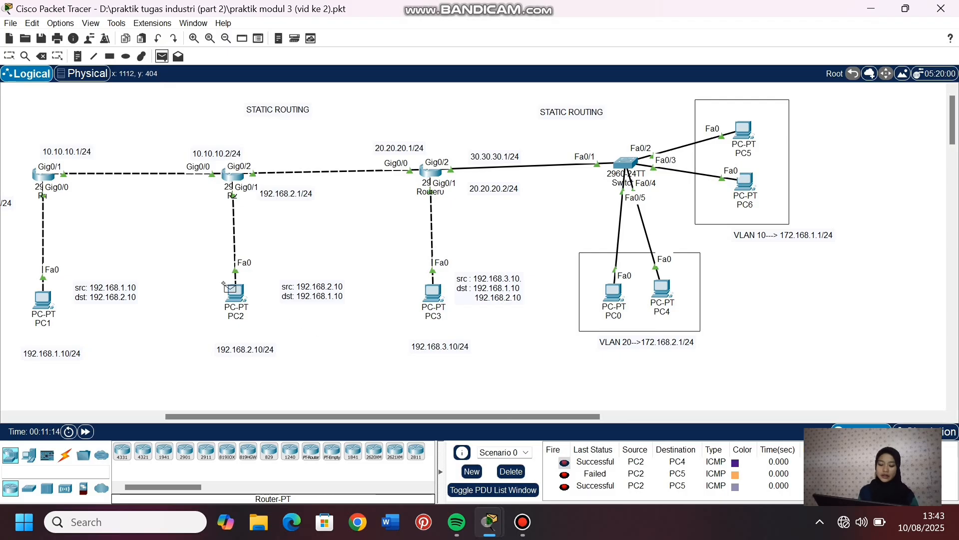
{"action": "left_click", "coordinate": [236, 292]}
{"action": "left_click", "coordinate": [743, 183]}
{"action": "scroll", "coordinate": [612, 480], "scroll_direction": "down", "scroll_amount": 1}
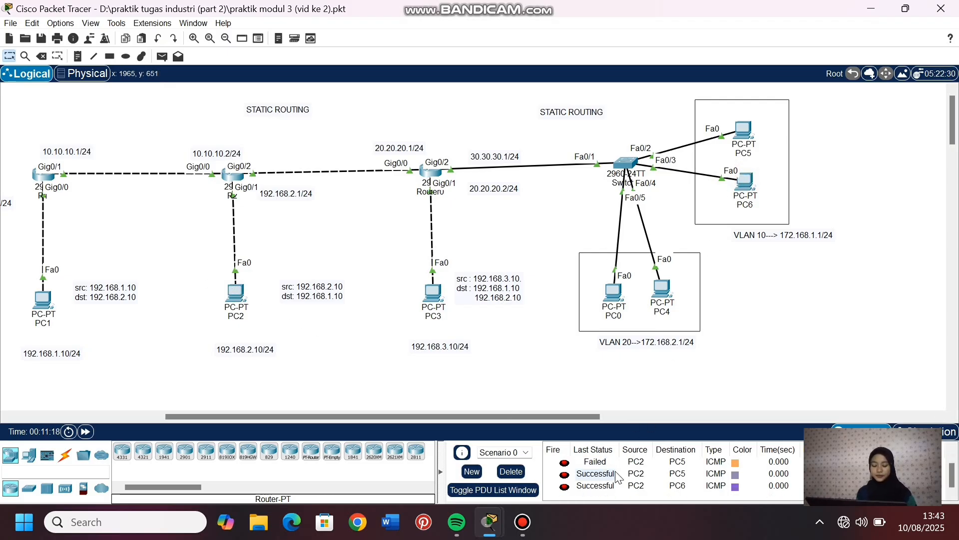
{"action": "left_click", "coordinate": [510, 472]}
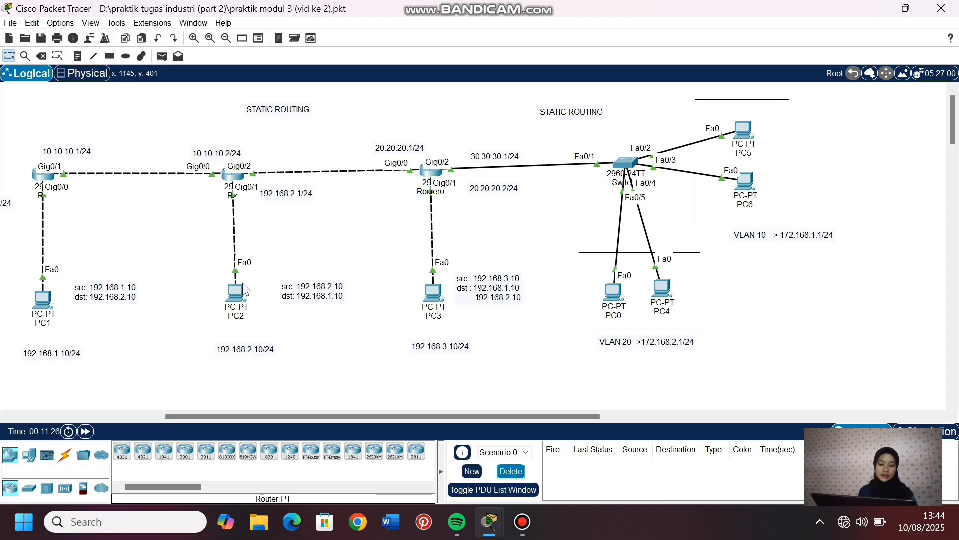
- Test connectivity from PC1 to PC0 in VLAN 20 by sending a simple PDU twice
{"action": "left_click", "coordinate": [163, 57]}
{"action": "left_click", "coordinate": [42, 299]}
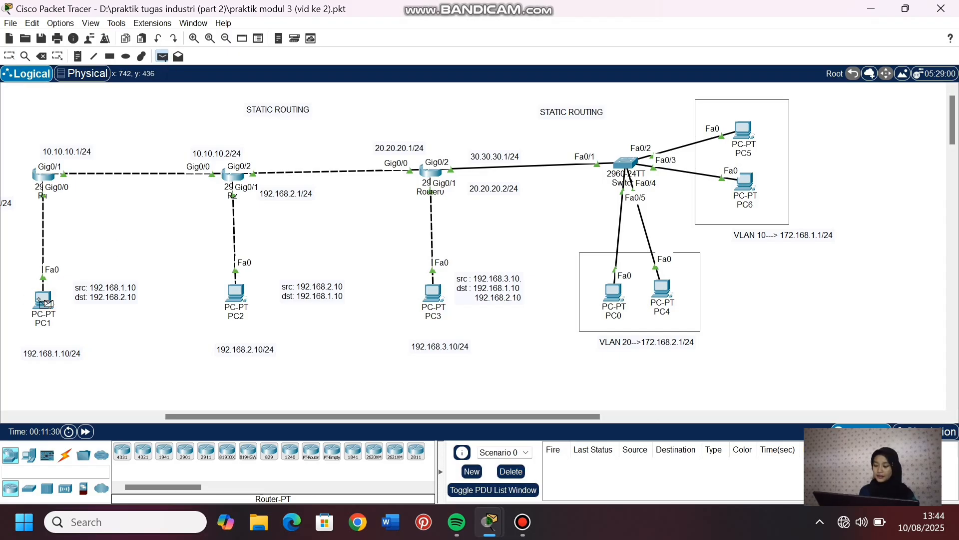
{"action": "left_click", "coordinate": [613, 287]}
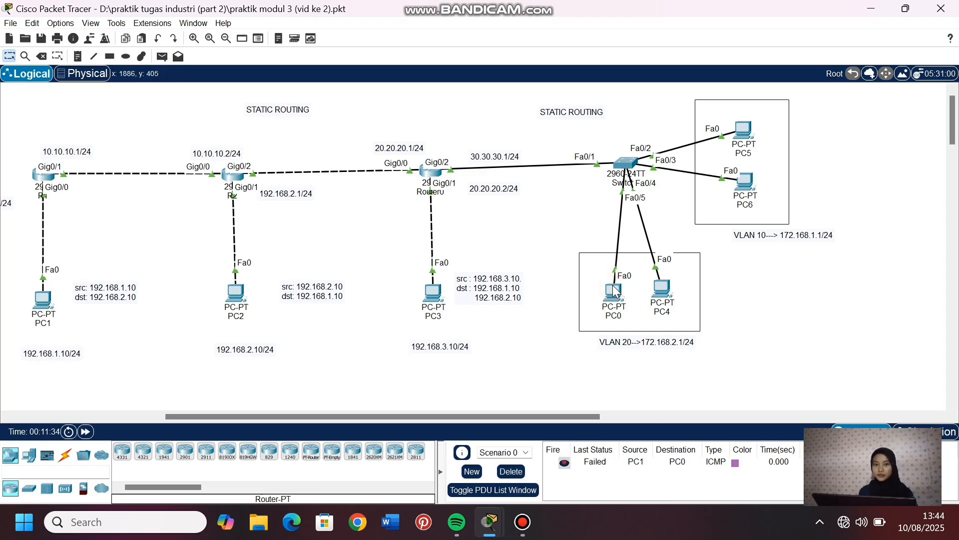
{"action": "left_click", "coordinate": [43, 292]}
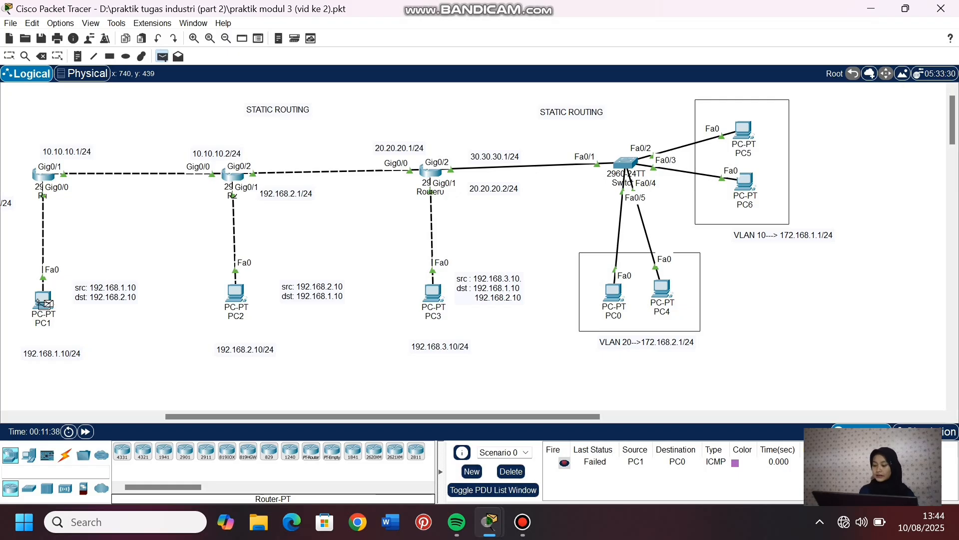
{"action": "left_click", "coordinate": [613, 295]}
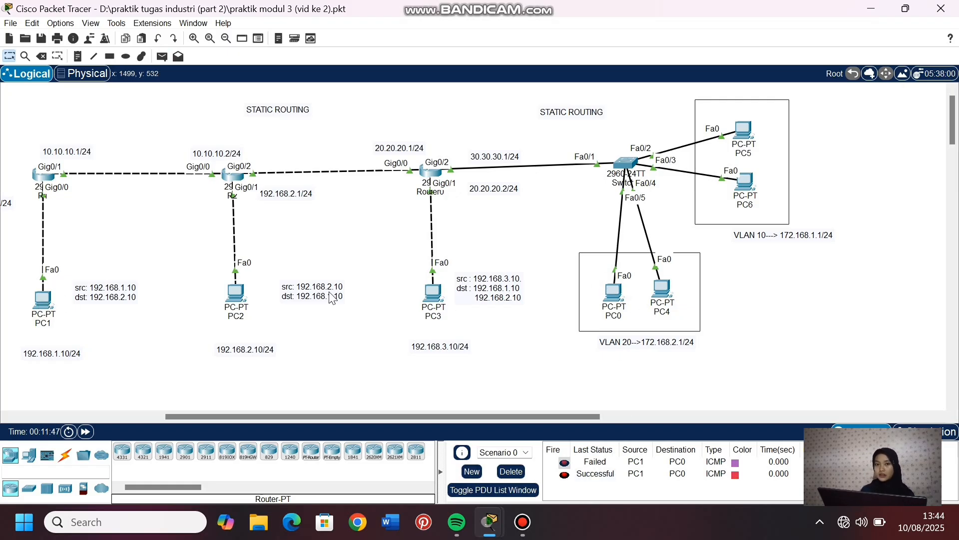
- Send a simple PDU from PC1 to PC4 in VLAN 20, check its status, and clear the PDU list
{"action": "left_click", "coordinate": [162, 56]}
{"action": "left_click", "coordinate": [43, 300]}
{"action": "left_click", "coordinate": [661, 288]}
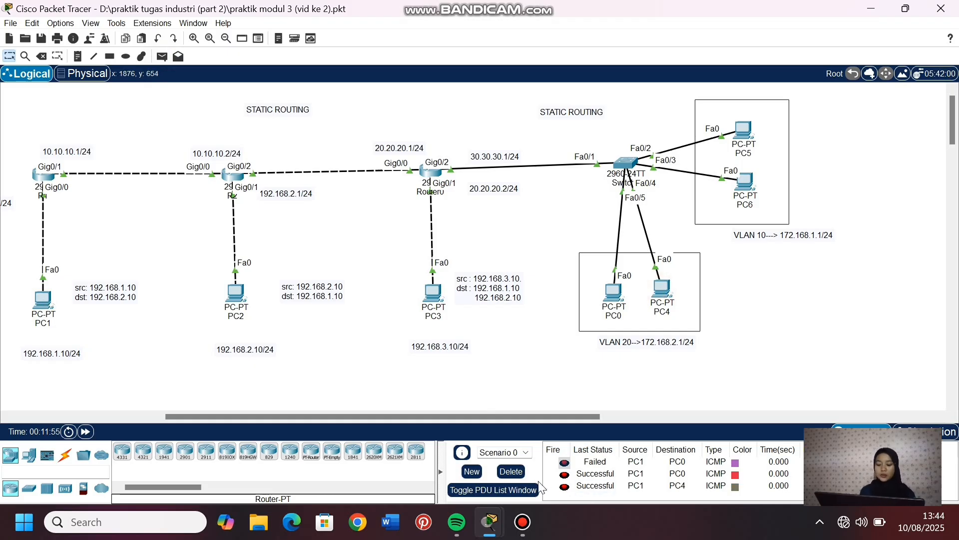
{"action": "left_click", "coordinate": [511, 471]}
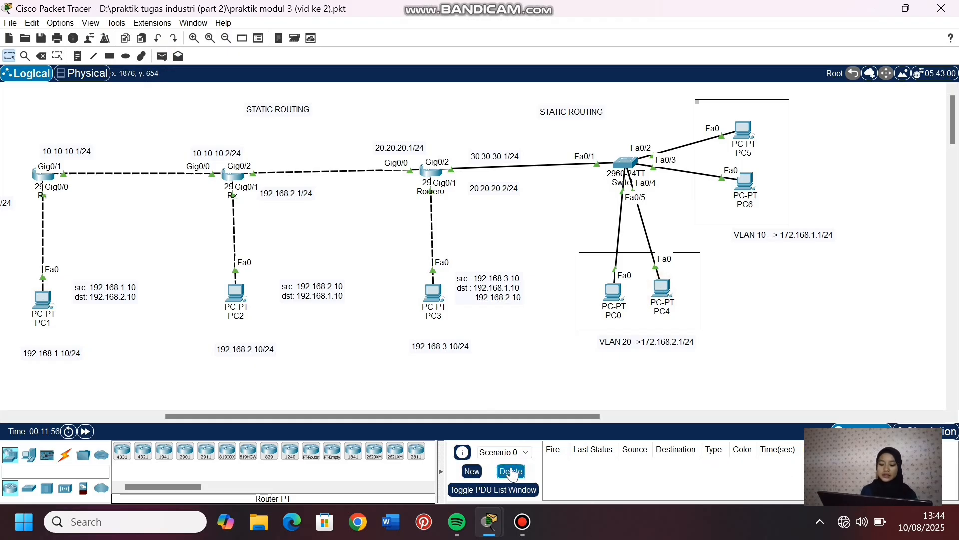
- Test connectivity between PC1 and VLAN 10 with simple PDUs from PC1 to PC5 and from PC6 to PC1
{"action": "left_click", "coordinate": [162, 56]}
{"action": "left_click", "coordinate": [43, 300]}
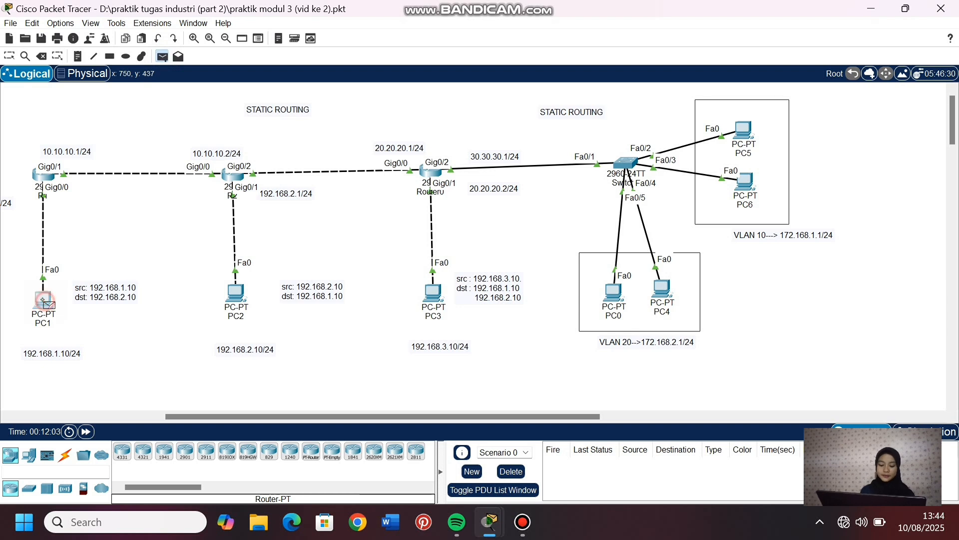
{"action": "left_click", "coordinate": [744, 132]}
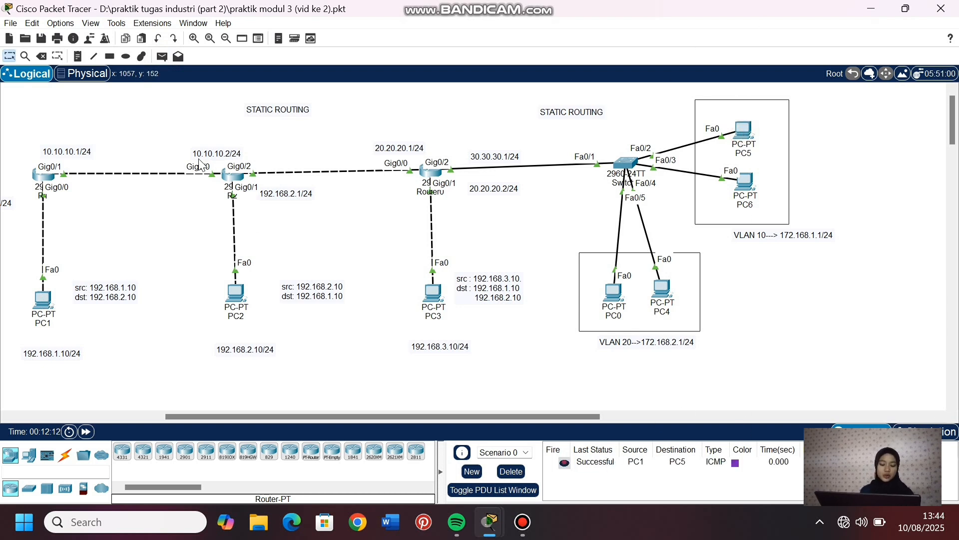
{"action": "left_click", "coordinate": [163, 55]}
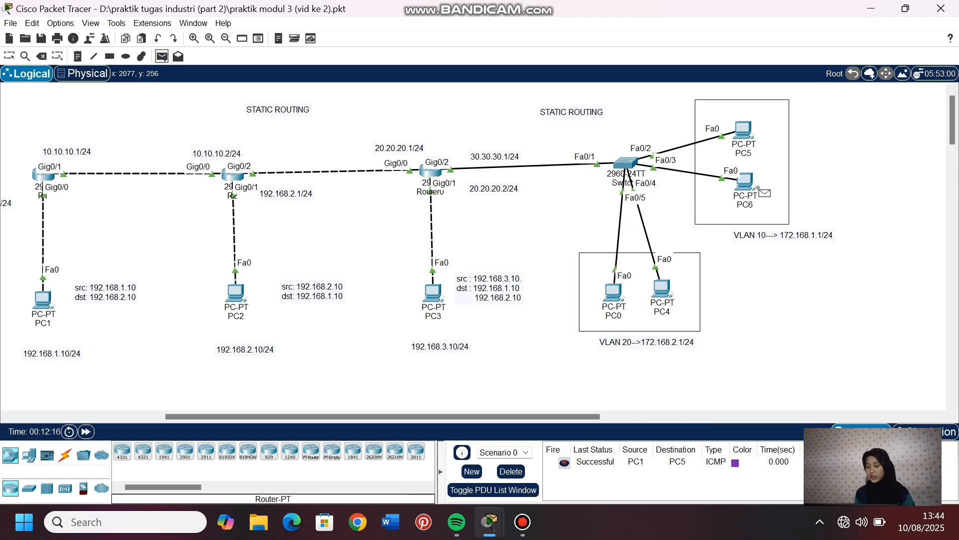
{"action": "left_click", "coordinate": [747, 183]}
{"action": "left_click", "coordinate": [40, 300]}
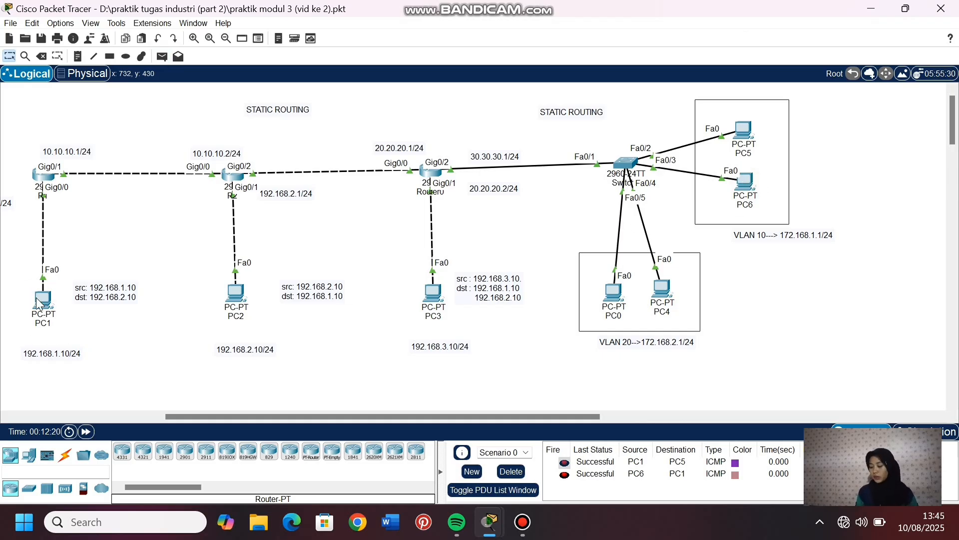